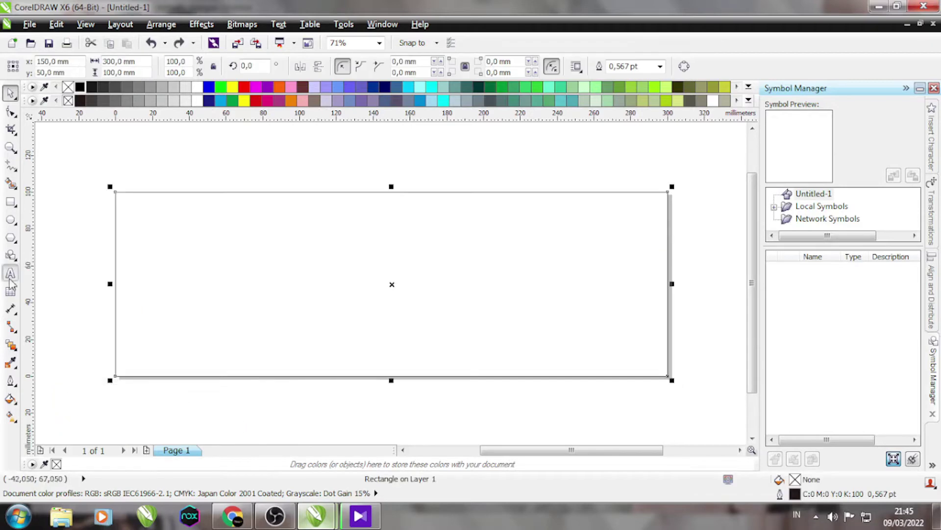
- Add artistic text reading "Selamat Menunaikan", "IBADAH PUASA", "Di Bulan Suci Ramadhan 1443 H / 2022 M" and "Marhaban Yaa Ramadhan" on separate lines
key(F8)
click(258, 225)
scroll(295, 248, up, 2)
text(Selamat)
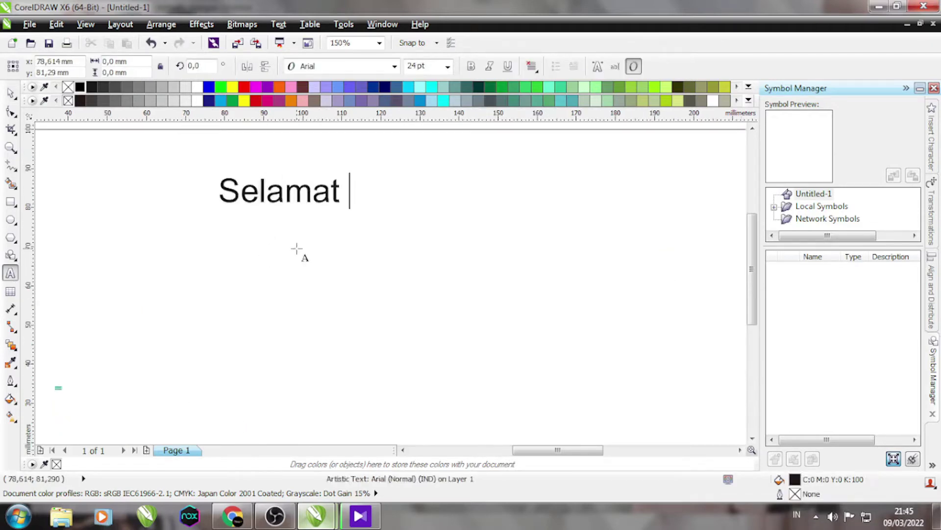
text( MEnuna)
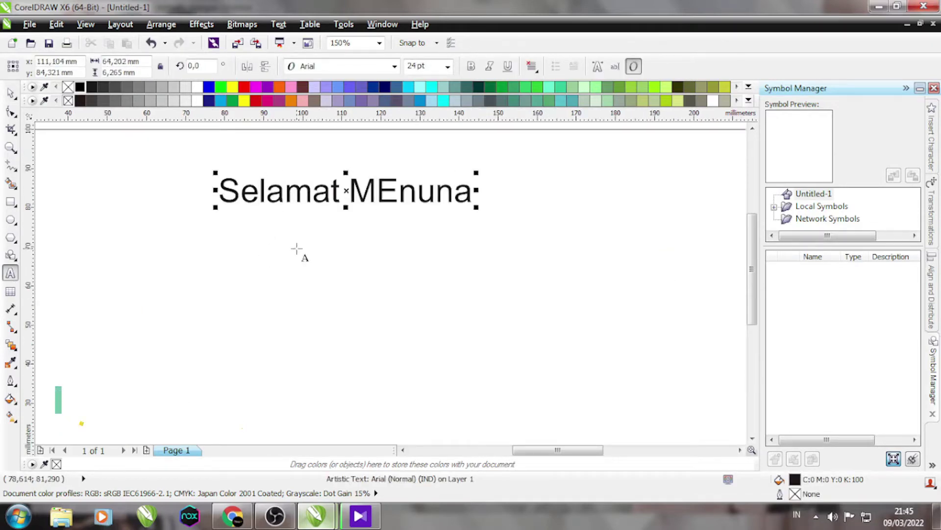
text(ikan )
text(I)
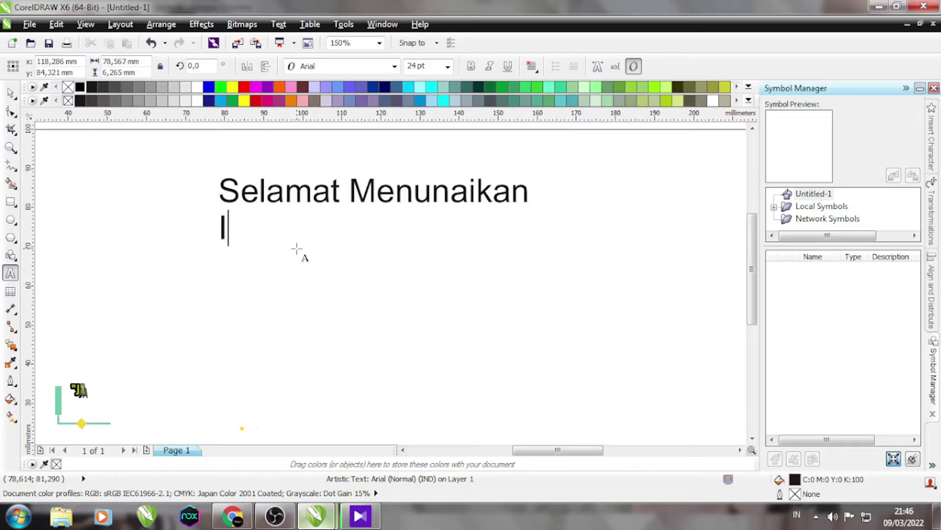
text(BADAH PUASA)
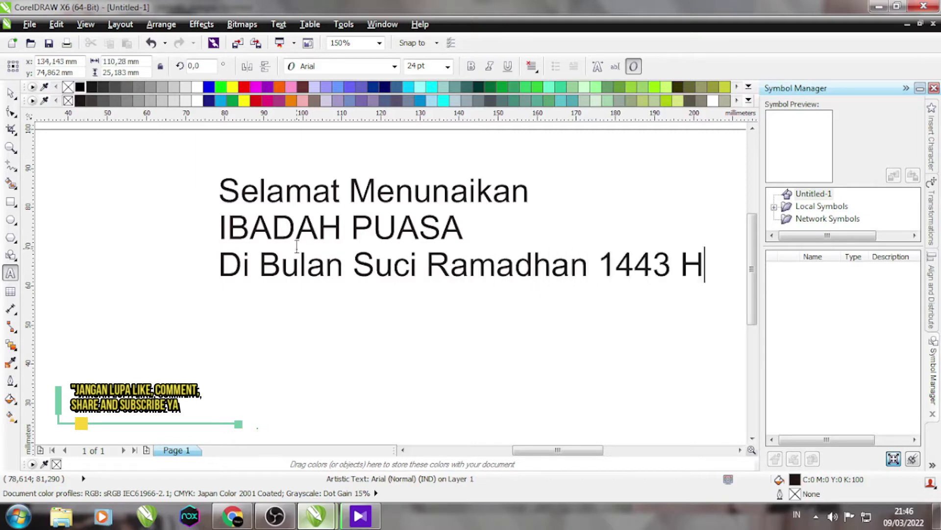
text(2022 M)
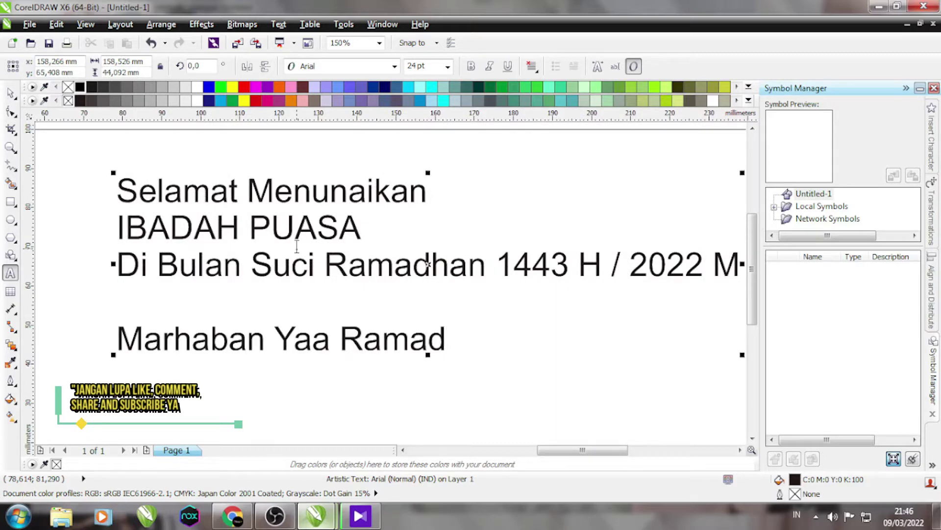
- Move the greeting text block above the page and break it apart into separate lines
key(ctrl+space)
scroll(359, 270, down, 4)
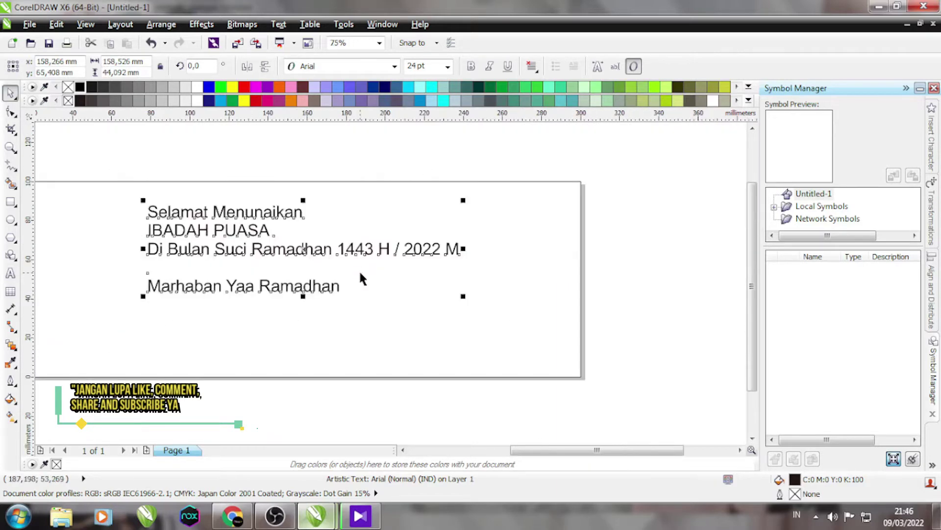
drag(359, 269, 363, 206)
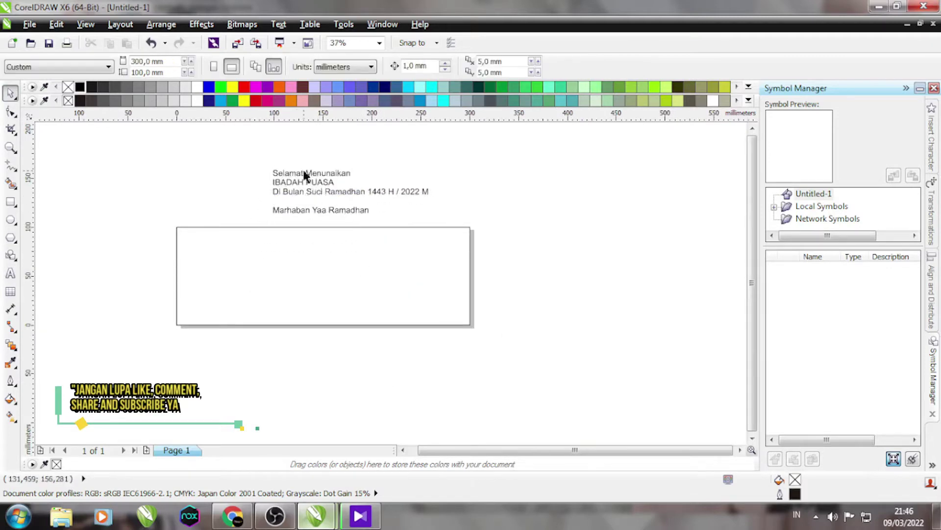
scroll(307, 175, up, 2)
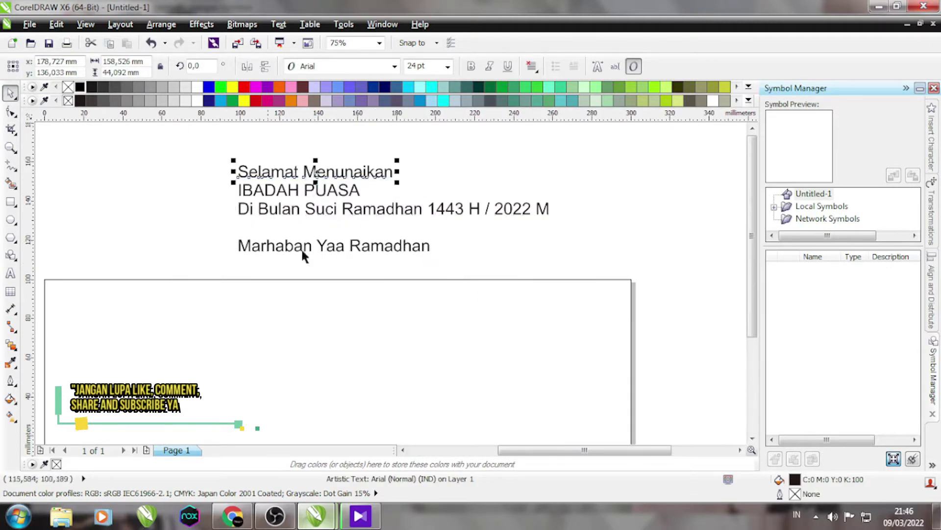
click(190, 246)
- Copy all the Ramadan artwork from the Untitled-2 document into Untitled-1 and place it to the right of the banner page
key(ctrl+Tab)
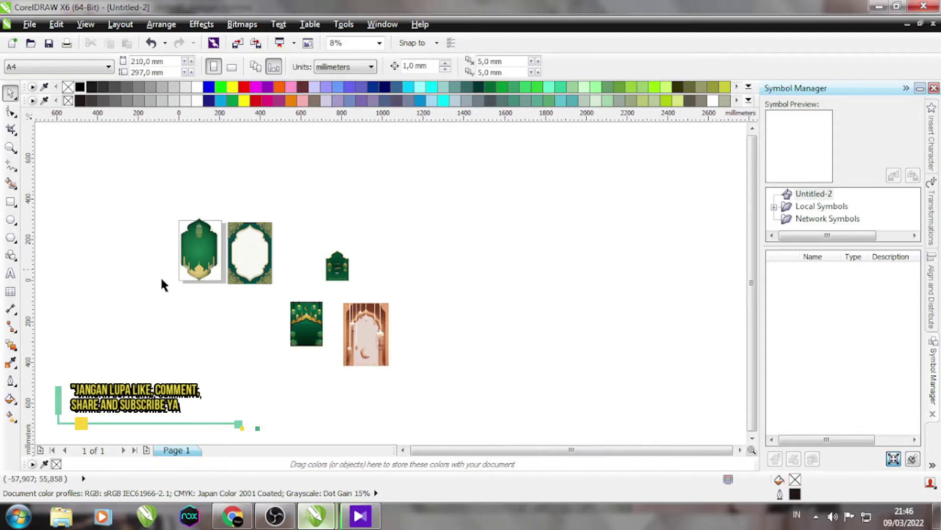
scroll(166, 272, up, 2)
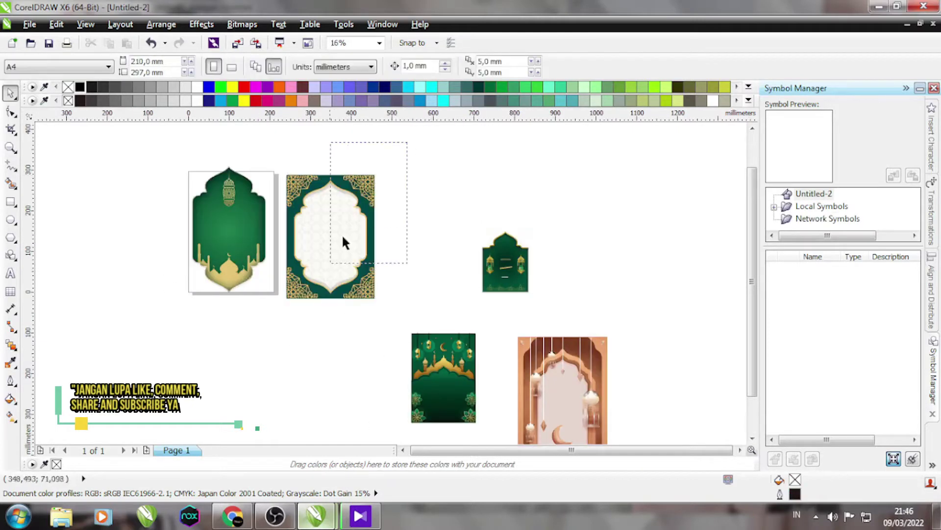
scroll(441, 349, down, 2)
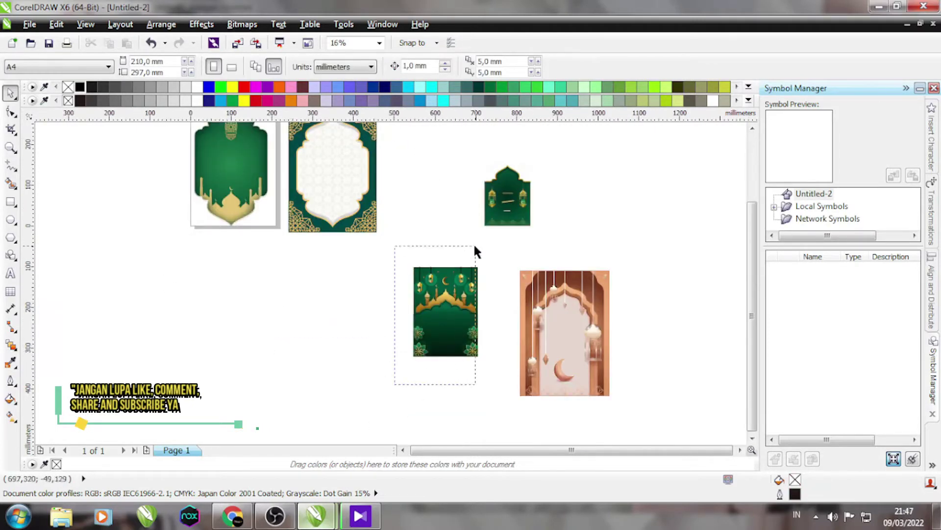
scroll(332, 359, down, 2)
key(ctrl+a)
key(ctrl+c)
key(ctrl+Tab)
key(ctrl+v)
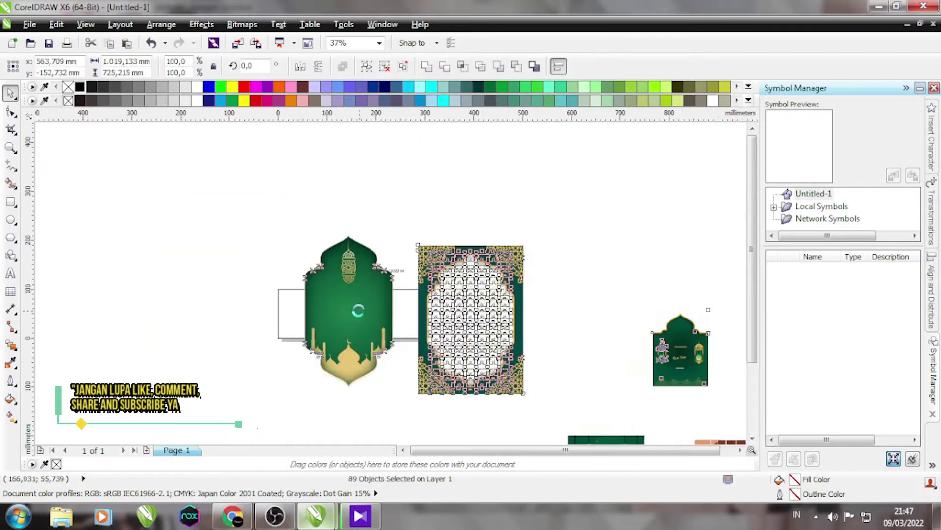
click(528, 244)
scroll(429, 260, up, 2)
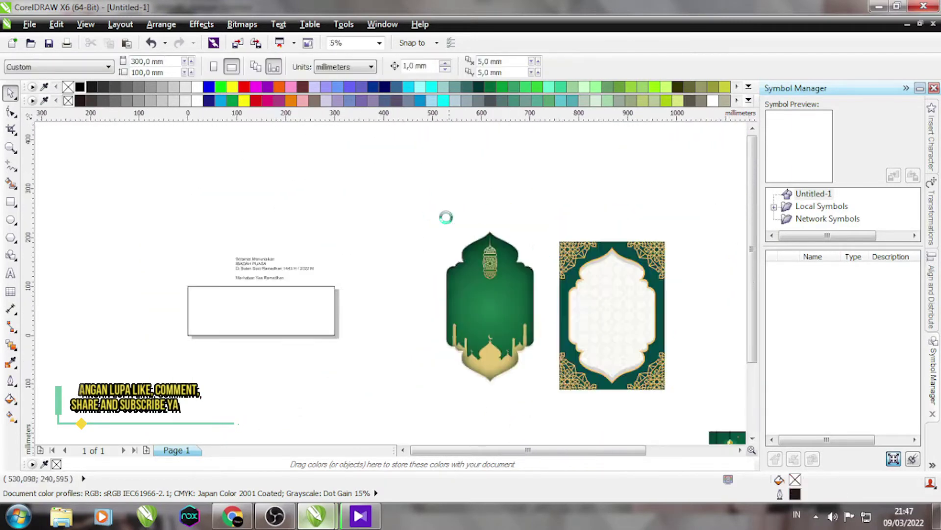
scroll(626, 256, up, 2)
- Move the green ornamental frame with the white centre to the left side of the banner page
click(626, 256)
scroll(626, 257, down, 5)
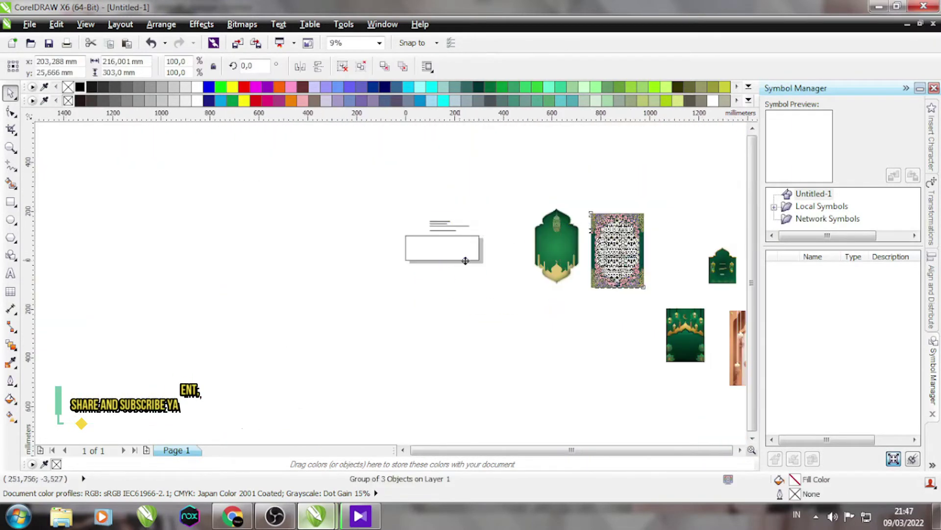
drag(623, 250, 375, 257)
scroll(450, 255, up, 2)
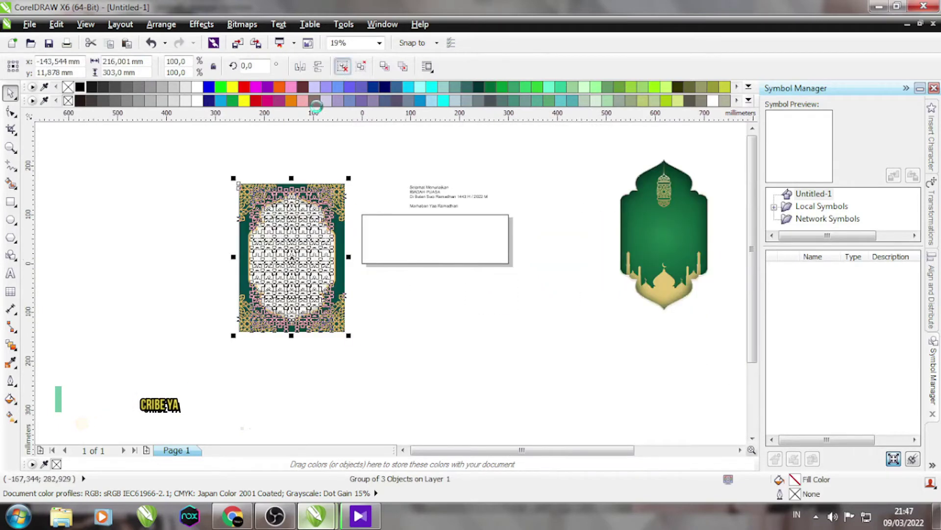
scroll(284, 237, up, 2)
scroll(309, 184, down, 4)
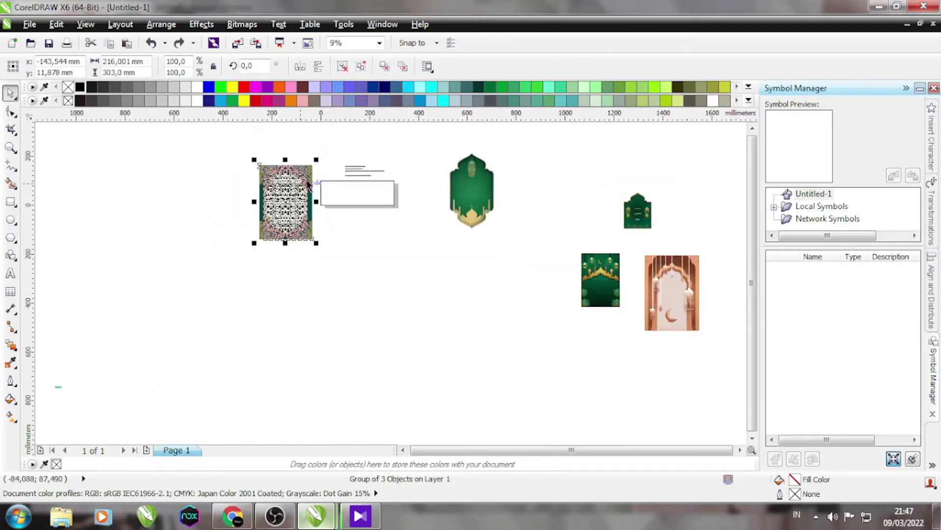
- Ungroup the ornamental frame, place a copy of its pale star pattern on the banner page and rotate it 90 degrees
key(ctrl+u)
scroll(306, 185, up, 2)
drag(303, 201, 373, 200)
scroll(373, 200, up, 2)
click(373, 200)
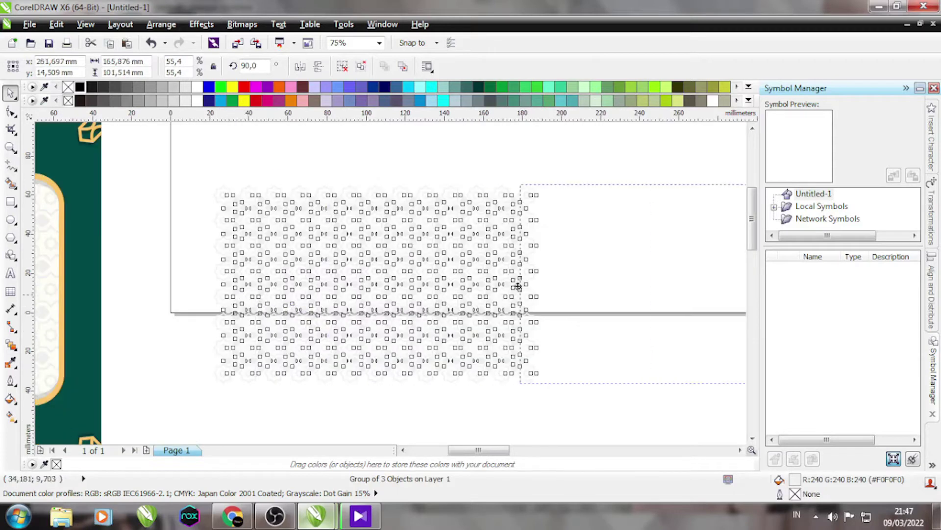
- Duplicate the star pattern to its right and align the copy so the motifs continue seamlessly across the banner
drag(518, 286, 520, 255)
scroll(549, 265, up, 4)
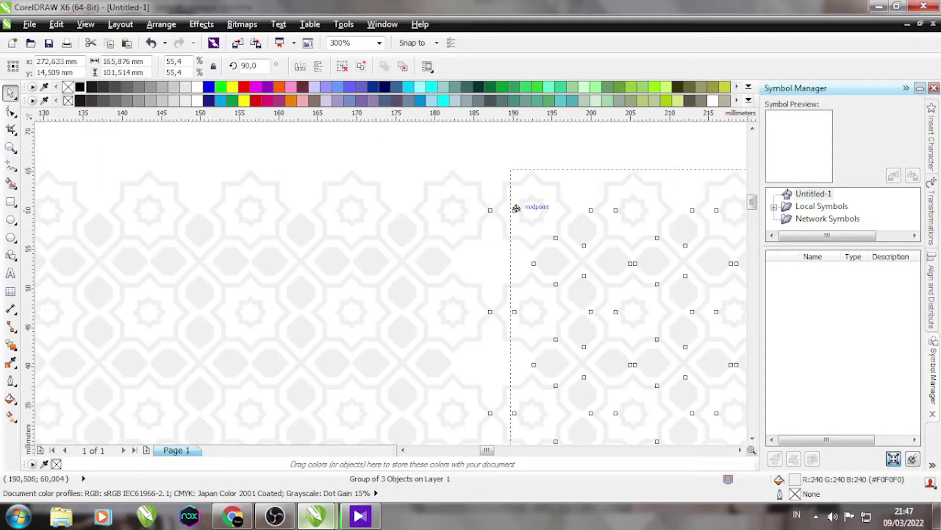
drag(516, 208, 441, 304)
scroll(410, 209, down, 6)
click(606, 201)
click(506, 192)
drag(506, 191, 559, 214)
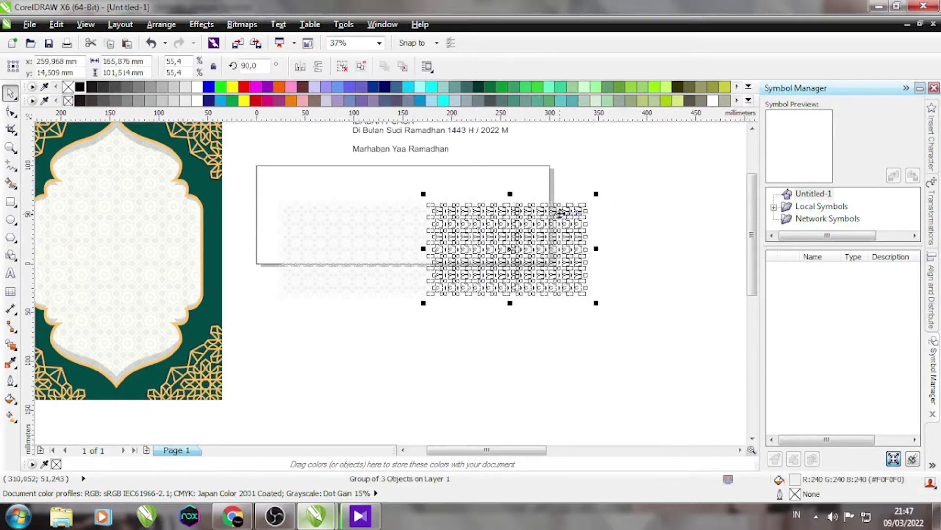
scroll(540, 201, up, 6)
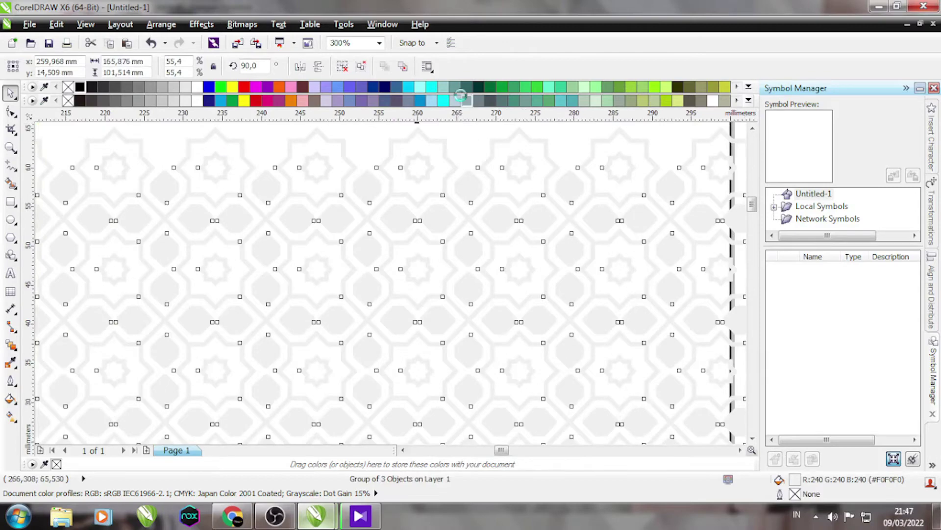
scroll(590, 170, down, 8)
key(Escape)
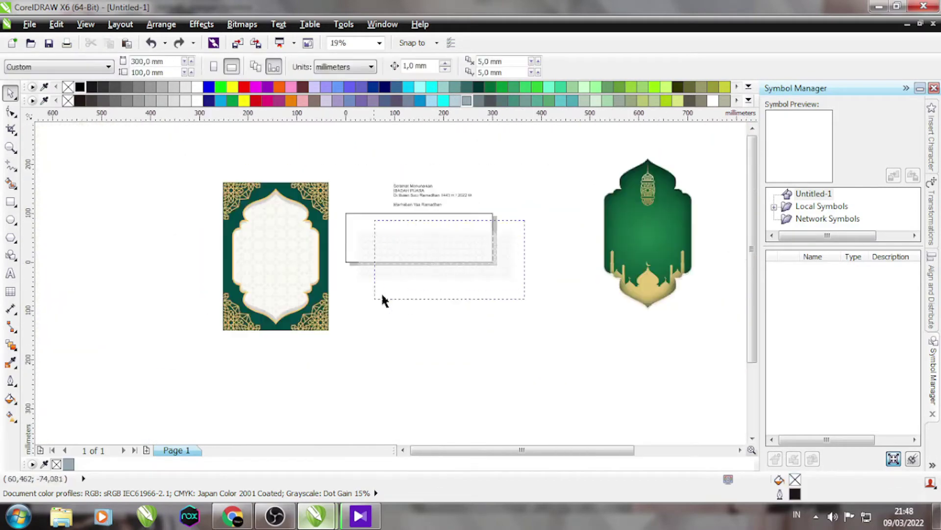
- Group the two star pattern pieces, centre them on the page and scale them to 109% so they cover the banner
drag(382, 295, 337, 319)
key(p)
scroll(422, 235, up, 2)
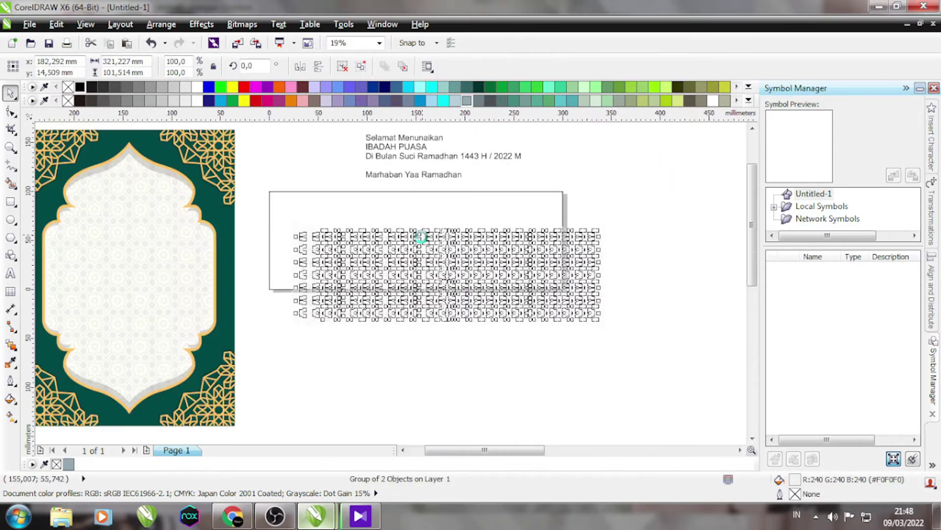
key(ctrl+g)
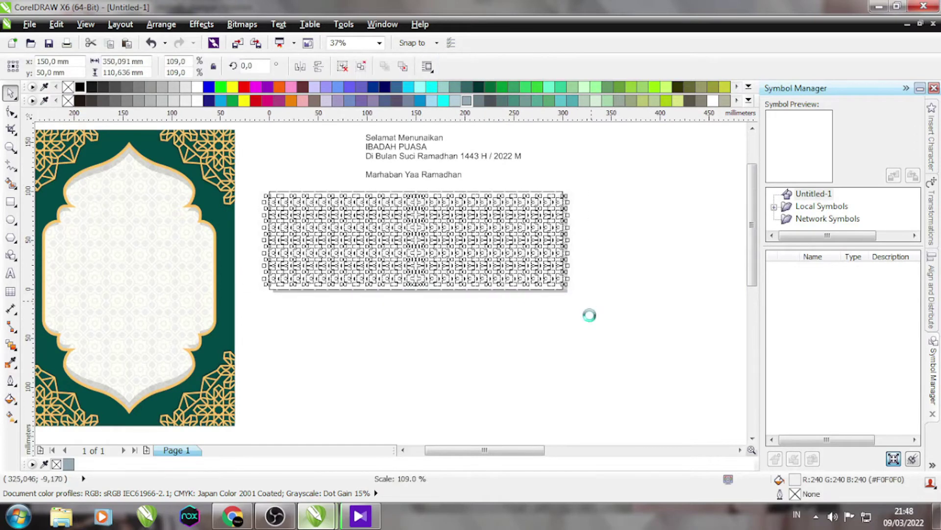
- Look over the imported Ramadan artwork beside the page for elements that suit the banner
scroll(589, 315, down, 5)
scroll(518, 301, up, 4)
scroll(519, 301, down, 3)
click(557, 294)
click(500, 216)
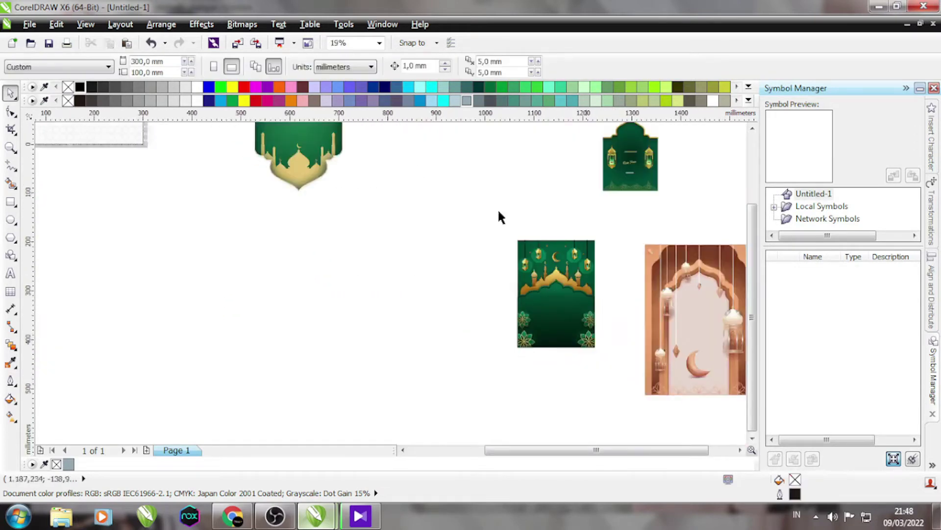
scroll(639, 163, up, 2)
scroll(662, 204, down, 4)
key(ctrl+z)
key(Escape)
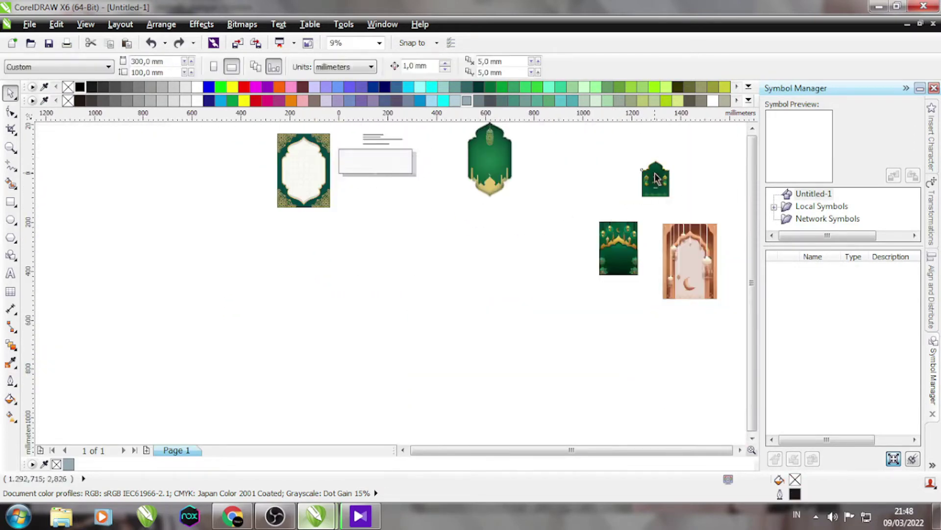
click(420, 160)
scroll(431, 159, up, 2)
scroll(646, 190, down, 3)
scroll(685, 211, up, 3)
key(Escape)
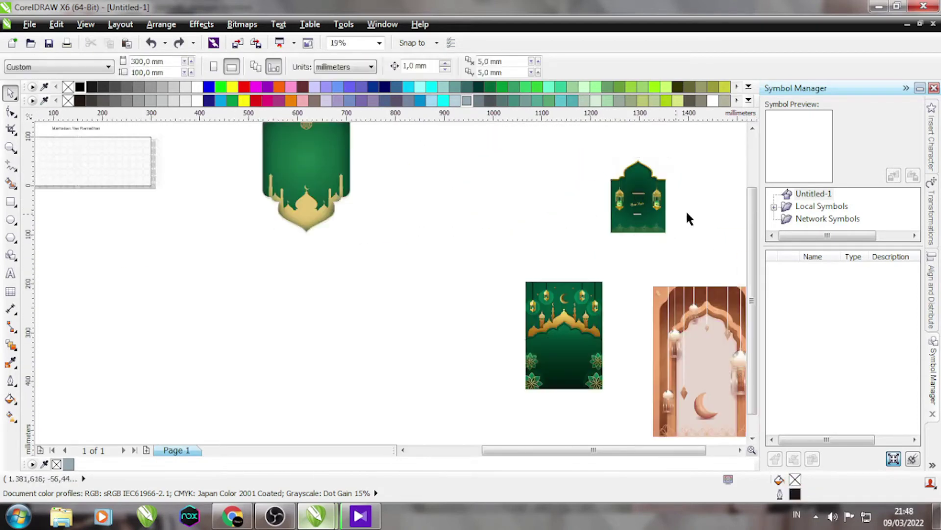
- Remove the lettering from inside the small green arch artwork and undo the trial moves of its parts
scroll(687, 218, up, 2)
click(621, 196)
scroll(613, 206, down, 5)
drag(623, 205, 566, 198)
scroll(630, 235, up, 4)
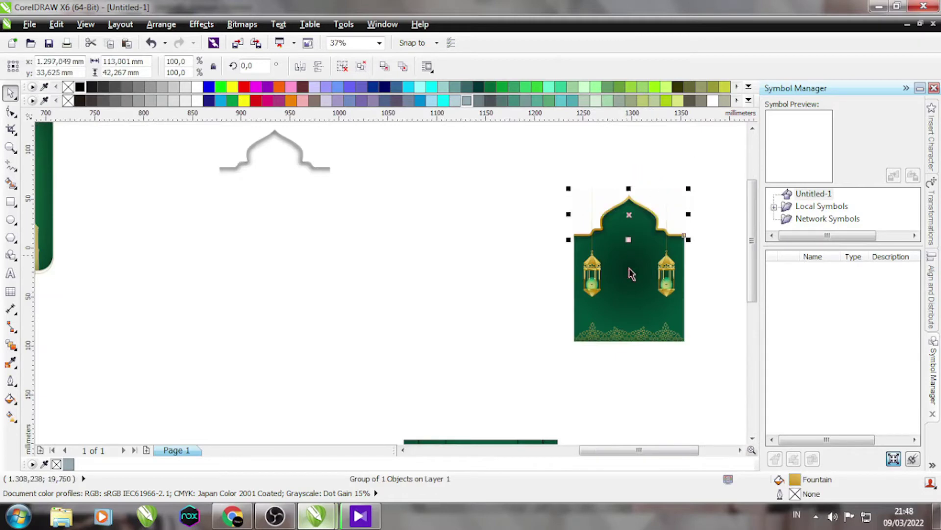
click(621, 283)
key(ctrl+z)
key(ctrl+z)
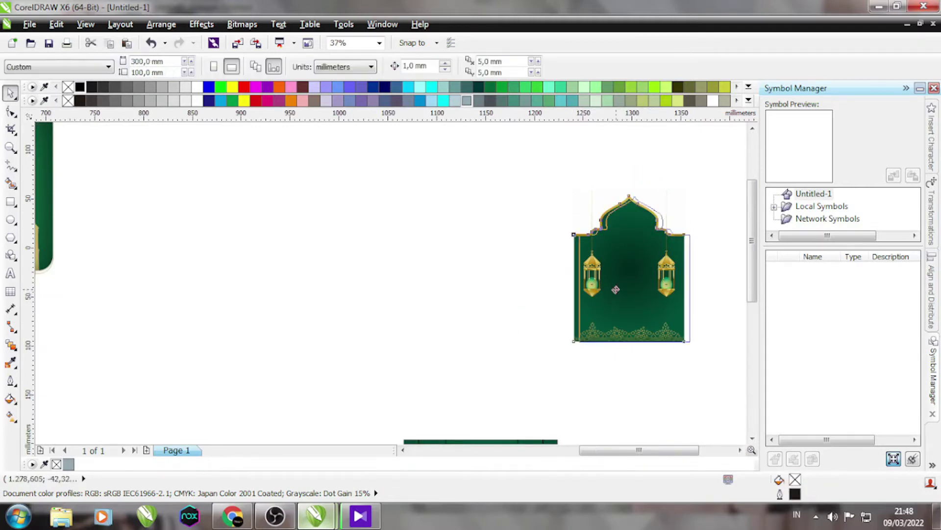
- Examine the small green arch and the green lantern frame against the banner's patterned background
scroll(624, 284, down, 4)
scroll(633, 294, up, 4)
scroll(637, 294, down, 4)
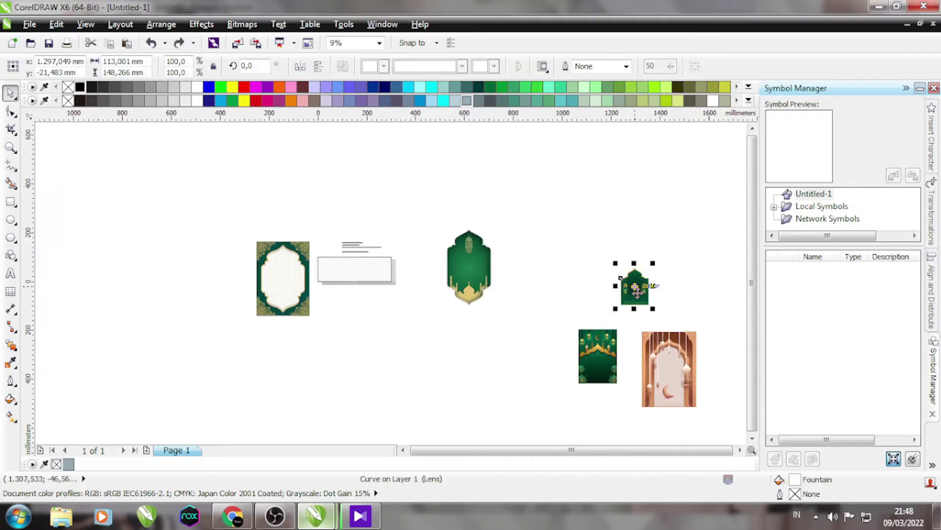
scroll(633, 282, up, 3)
click(345, 237)
scroll(345, 237, down, 3)
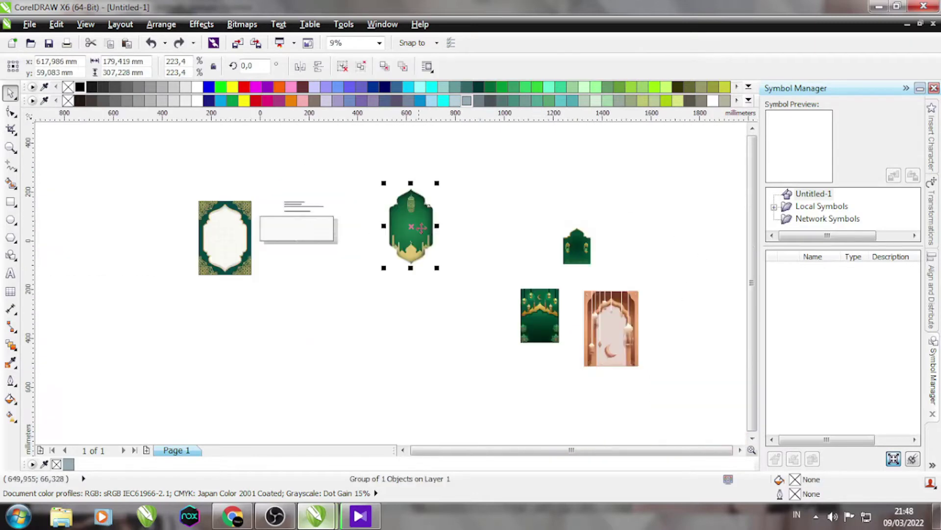
scroll(318, 202, up, 2)
- Apply a radial fountain fill to the page-sized rectangle and set its centre colour to green
click(292, 228)
scroll(335, 224, up, 2)
scroll(463, 186, up, 2)
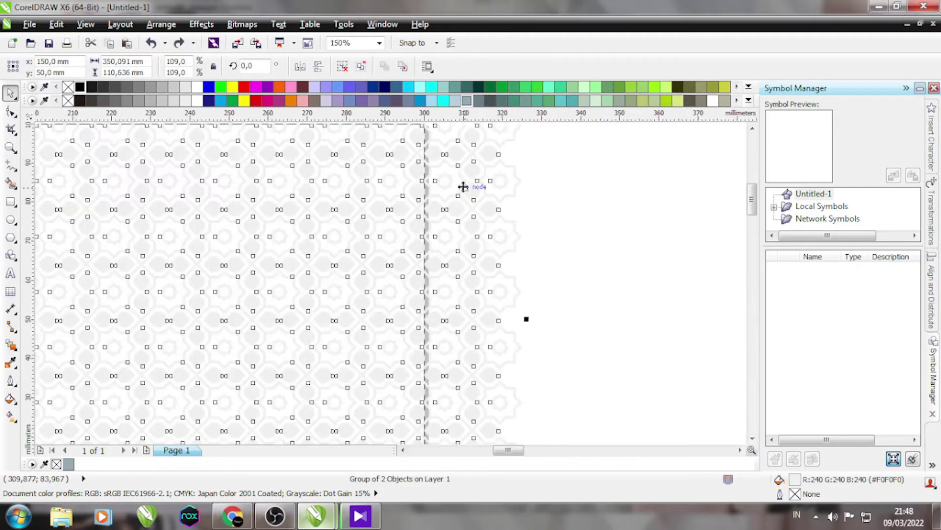
key(Escape)
scroll(451, 210, up, 3)
click(481, 170)
click(10, 416)
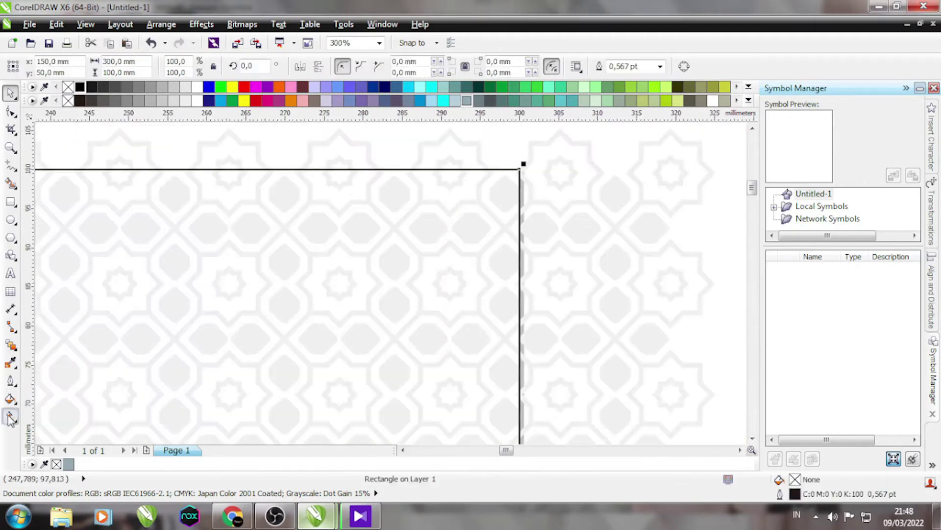
click(73, 66)
click(59, 117)
scroll(333, 180, down, 5)
scroll(333, 180, up, 2)
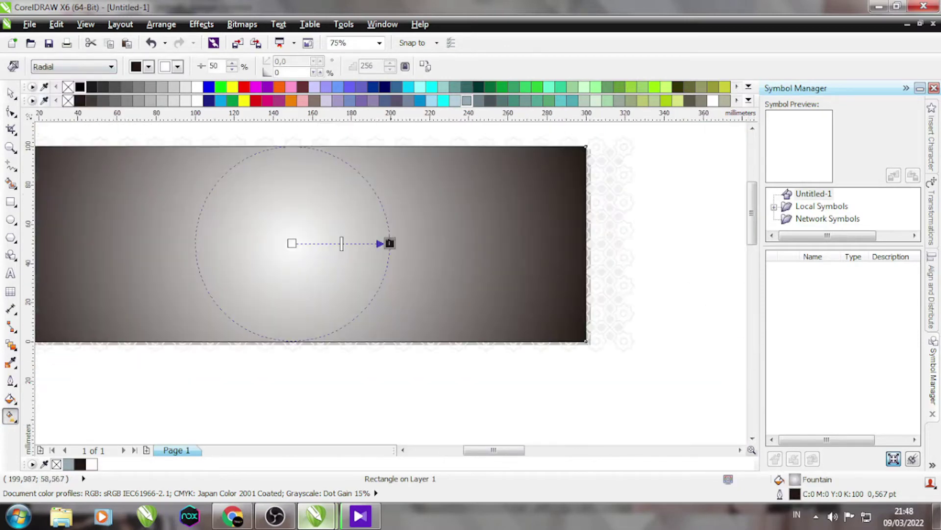
click(292, 243)
click(233, 102)
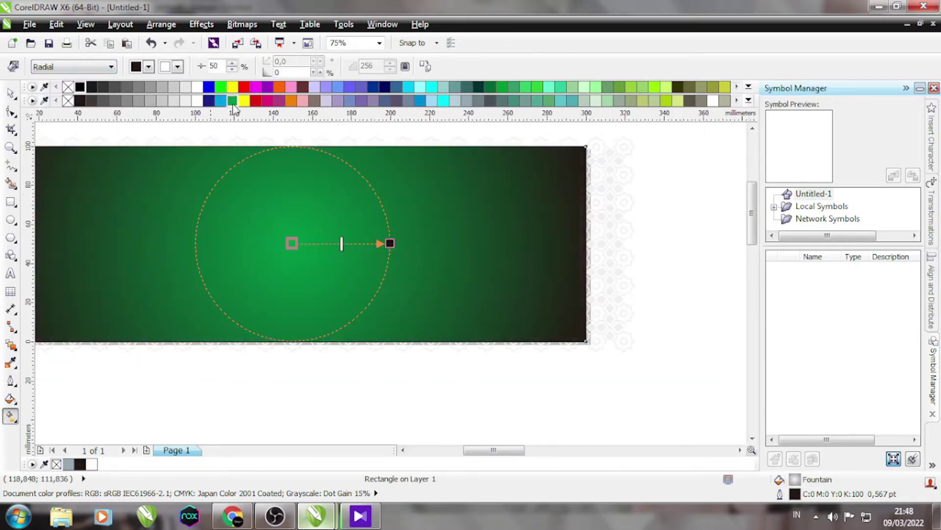
- Edit the outer colour of the rectangle's radial fill in CMYK, setting cyan to 100 and yellow to 100
click(148, 67)
click(171, 173)
click(424, 174)
click(378, 197)
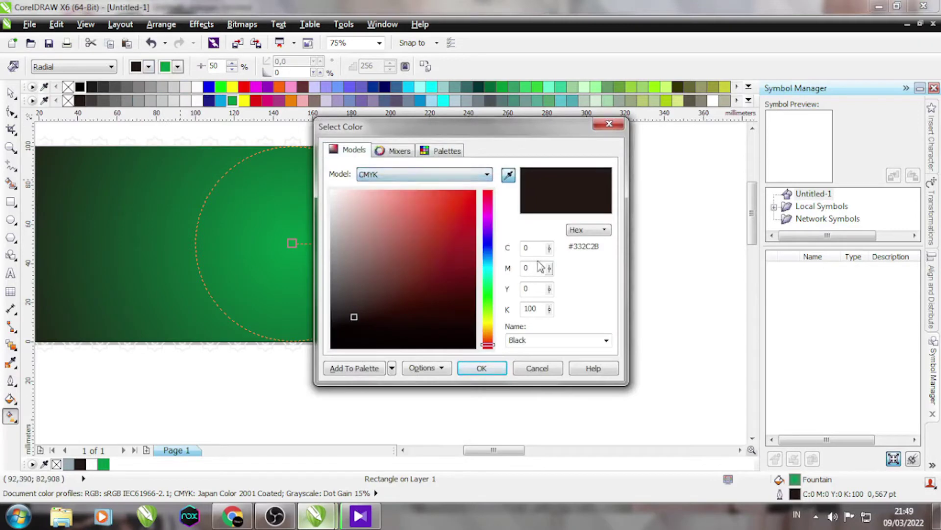
text(100)
key(Tab)
key(Tab)
text(100)
key(Tab)
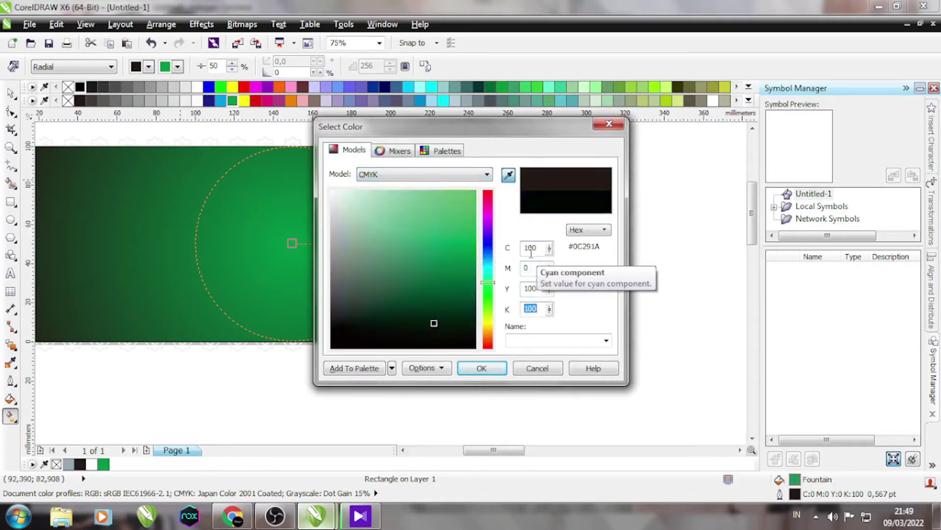
- Set black to 75 and magenta to 25 in the radial fill's outer colour and apply it
click(540, 308)
text(50)
key(Tab)
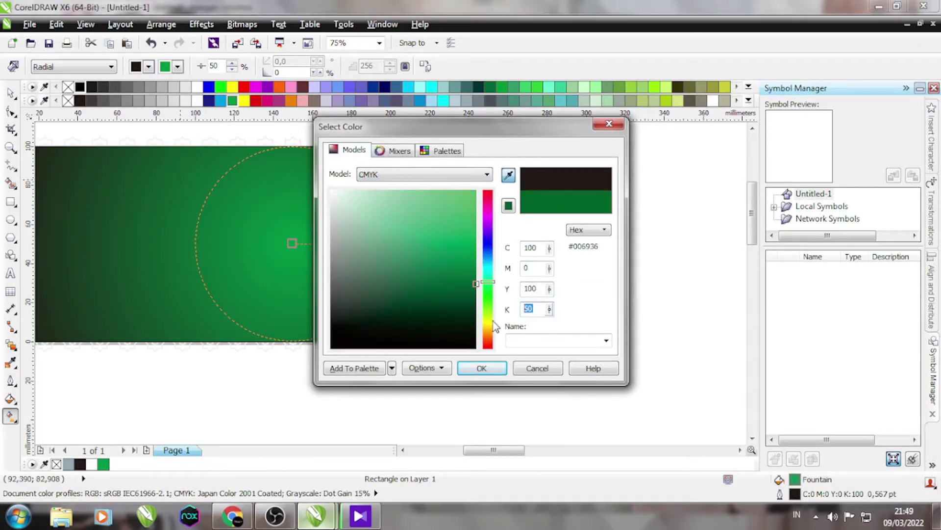
text(75)
click(538, 293)
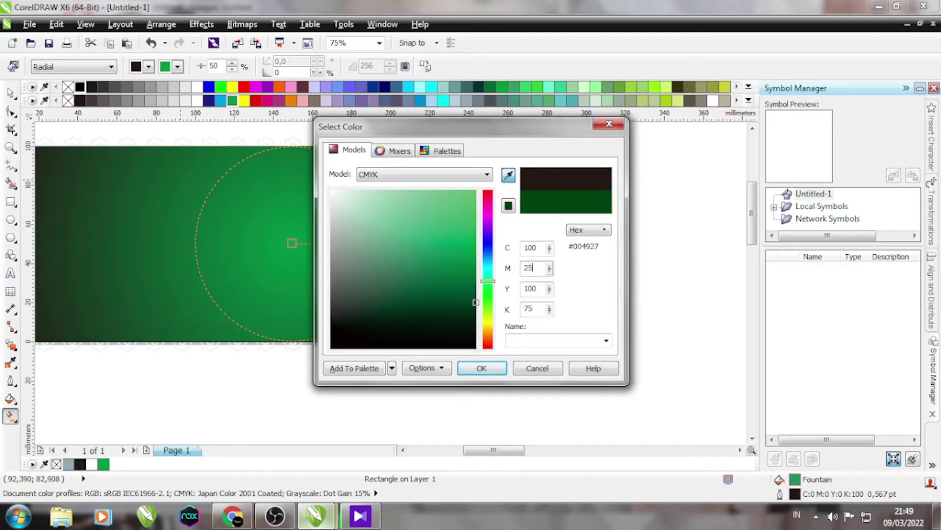
text(25)
key(Tab)
click(481, 368)
key(space)
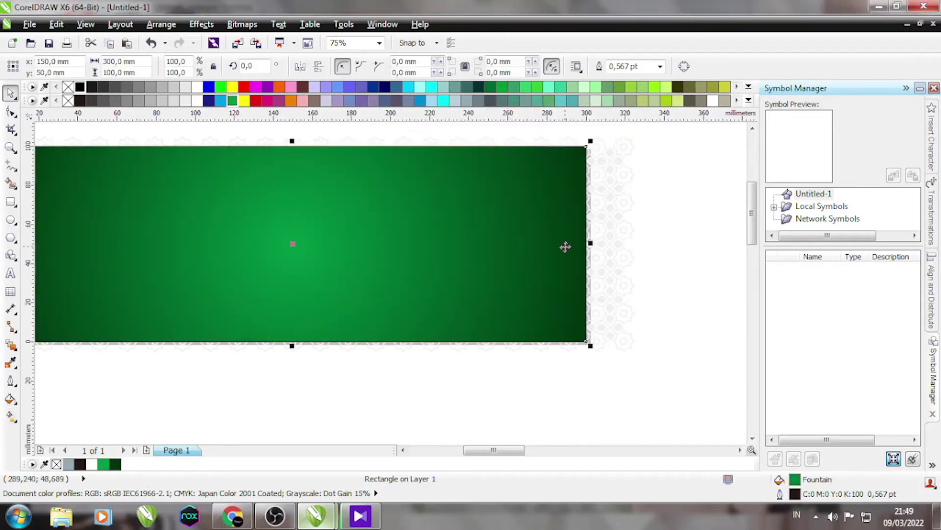
- Paste the star pattern over the green banner rectangle and fill it with green C100 M0 Y100 K0
key(ctrl+v)
scroll(431, 245, down, 1)
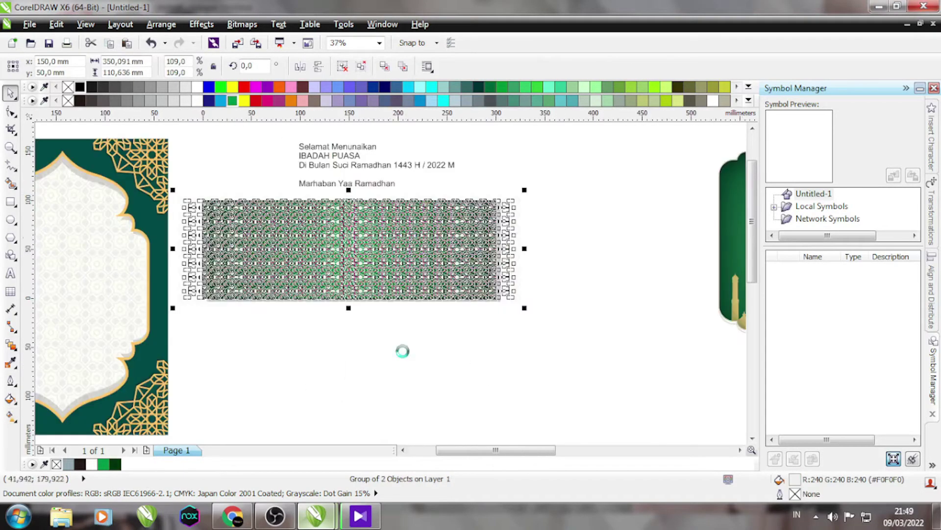
scroll(402, 351, up, 1)
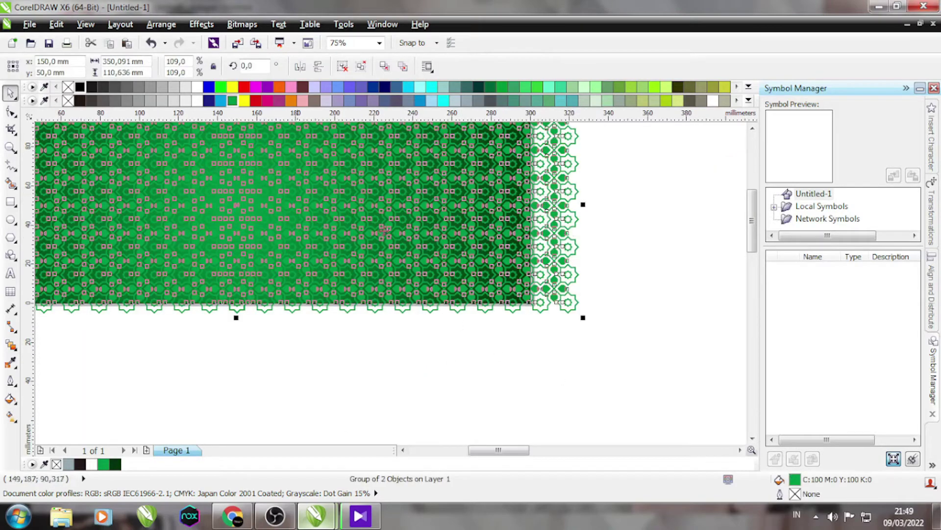
- Try dark green, white and muted green C60 M0 Y60 K20 fills on the star pattern
click(115, 464)
scroll(535, 355, down, 1)
scroll(481, 220, up, 1)
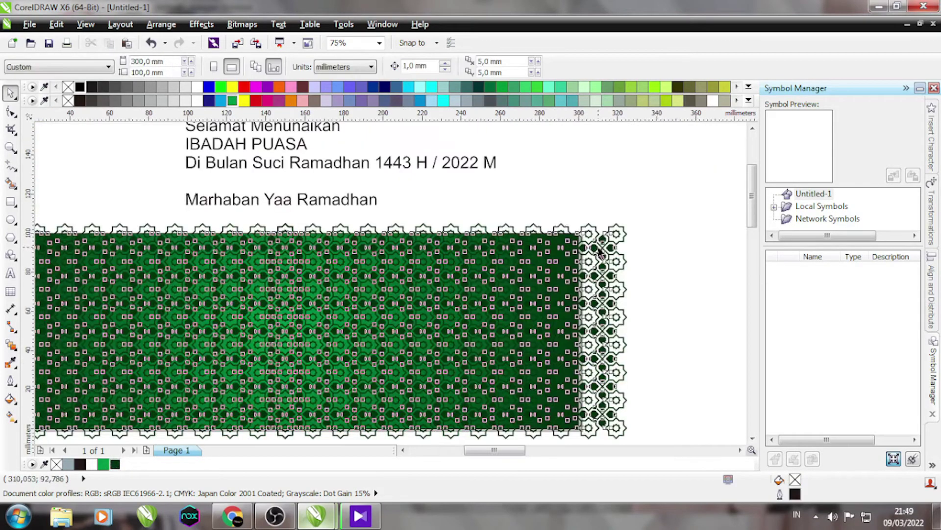
click(197, 101)
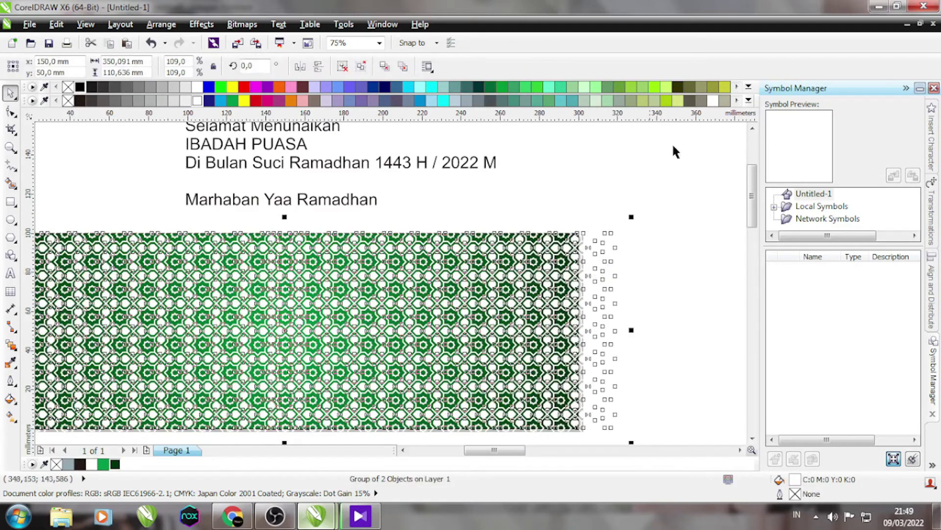
click(550, 100)
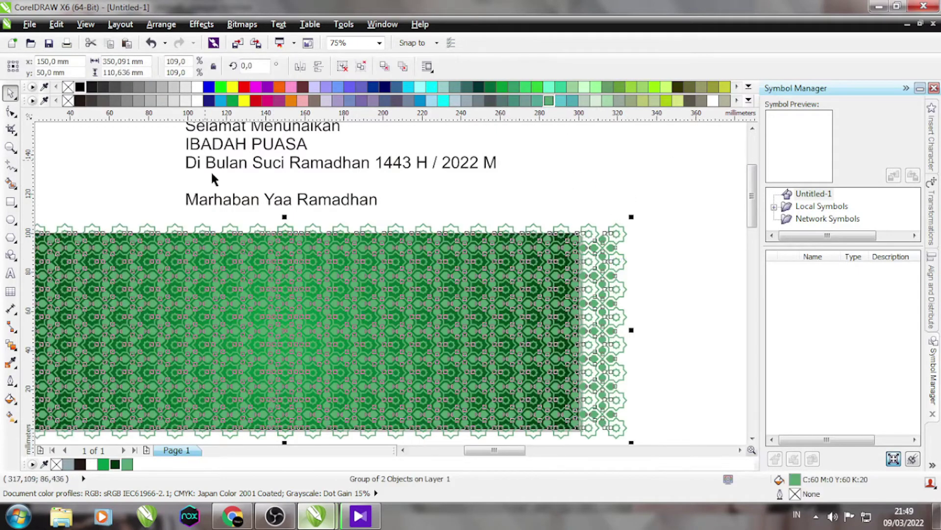
- Set the star pattern's uniform fill to C100 M0 Y100 K35
key(shift+F11)
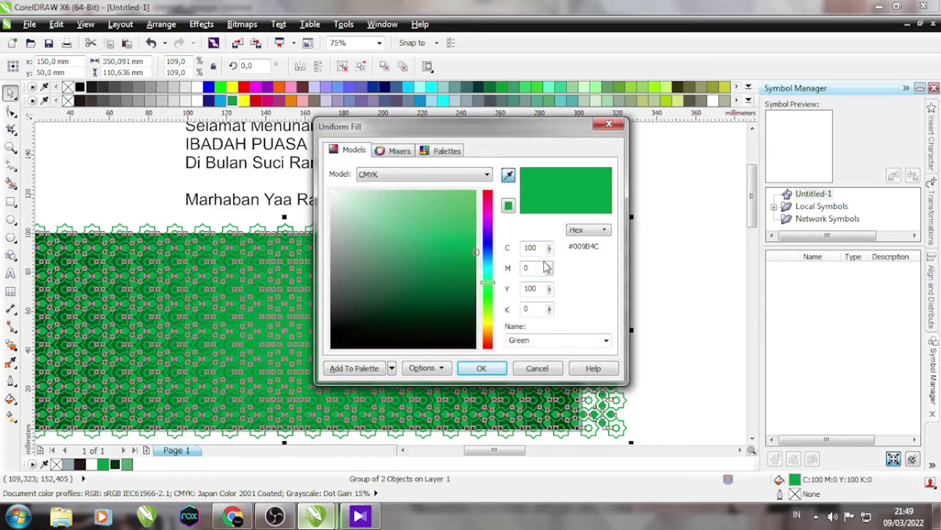
text(35)
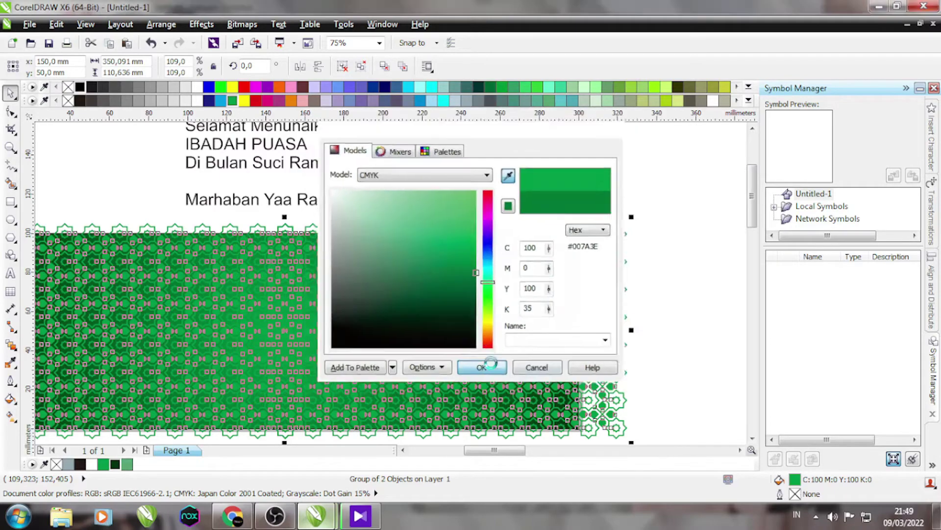
click(483, 368)
click(595, 252)
- Reduce magenta to 0 in the outer colour of the banner rectangle's radial fill
scroll(595, 252, up, 3)
key(g)
click(554, 216)
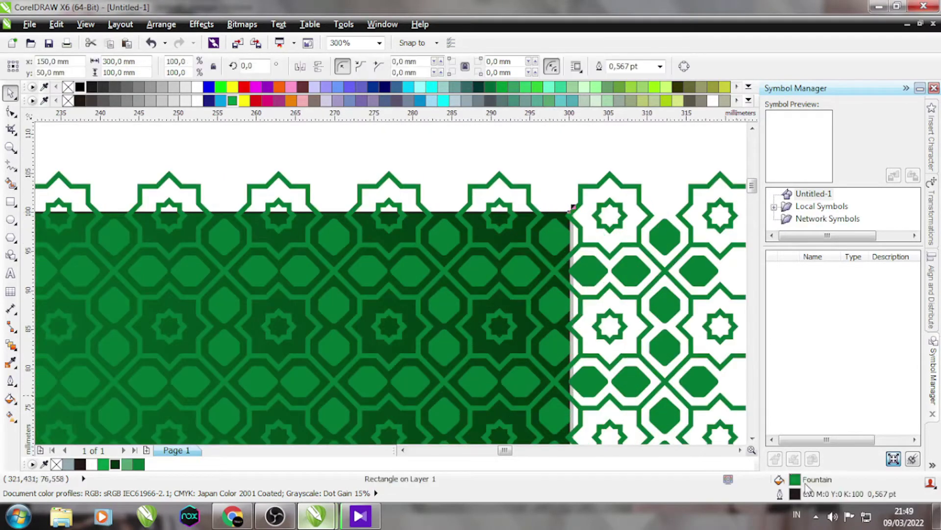
click(148, 66)
click(175, 171)
click(346, 150)
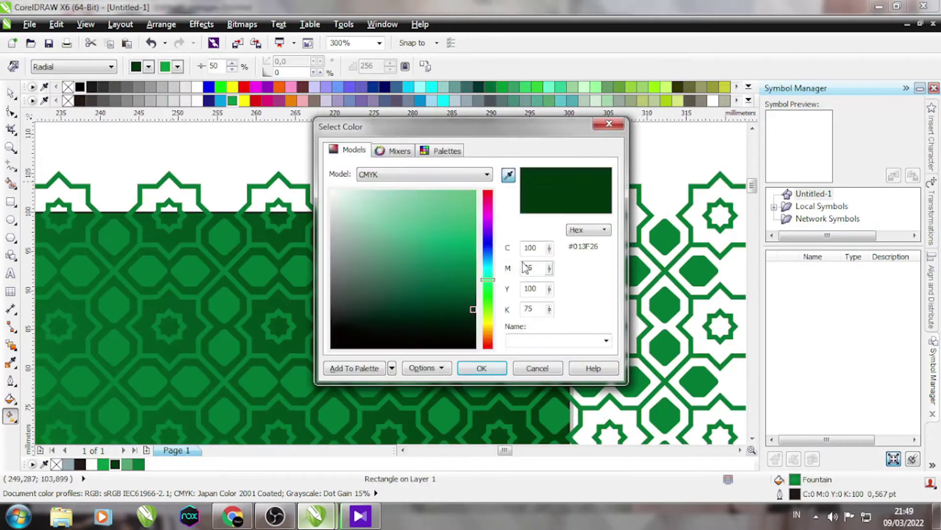
text(0)
click(482, 368)
key(space)
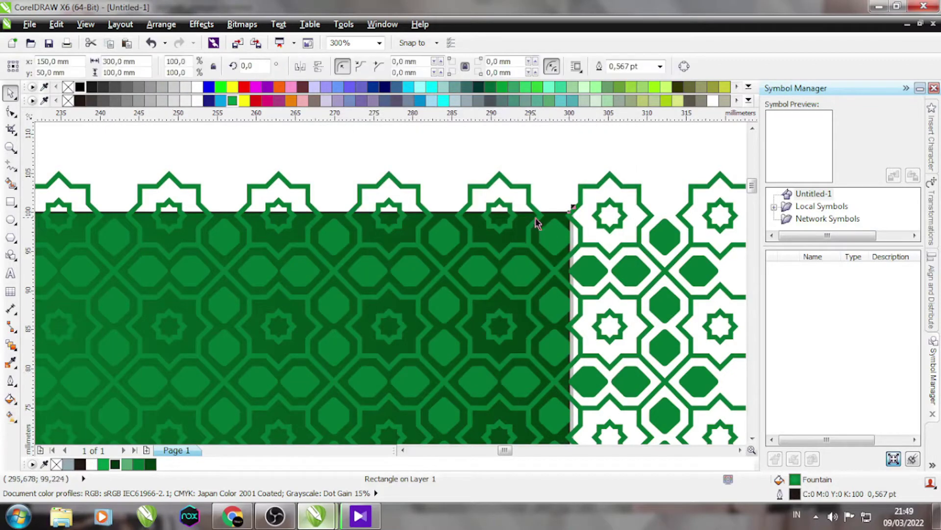
- Place the star pattern inside the green banner rectangle as a PowerClip
scroll(580, 163, down, 2)
scroll(580, 163, down, 3)
scroll(608, 233, up, 4)
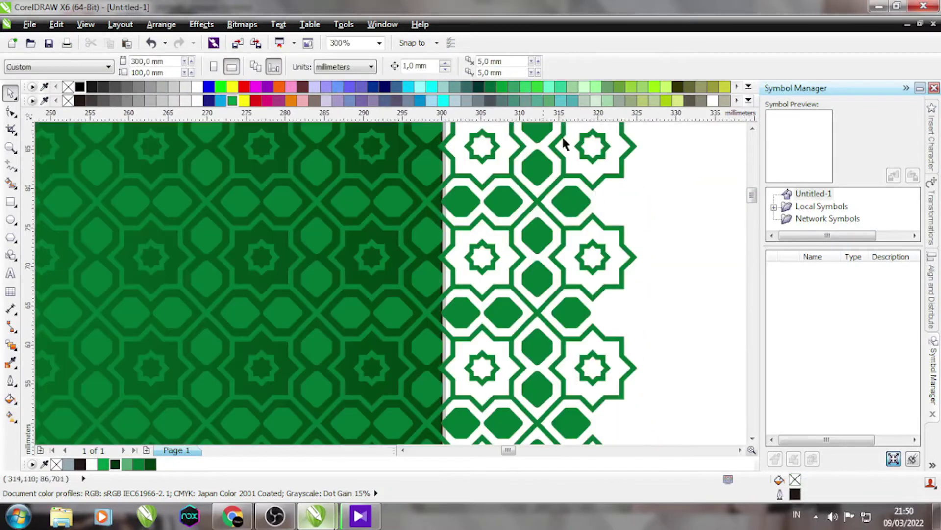
right_click(459, 208)
click(514, 9)
click(388, 160)
scroll(490, 260, down, 3)
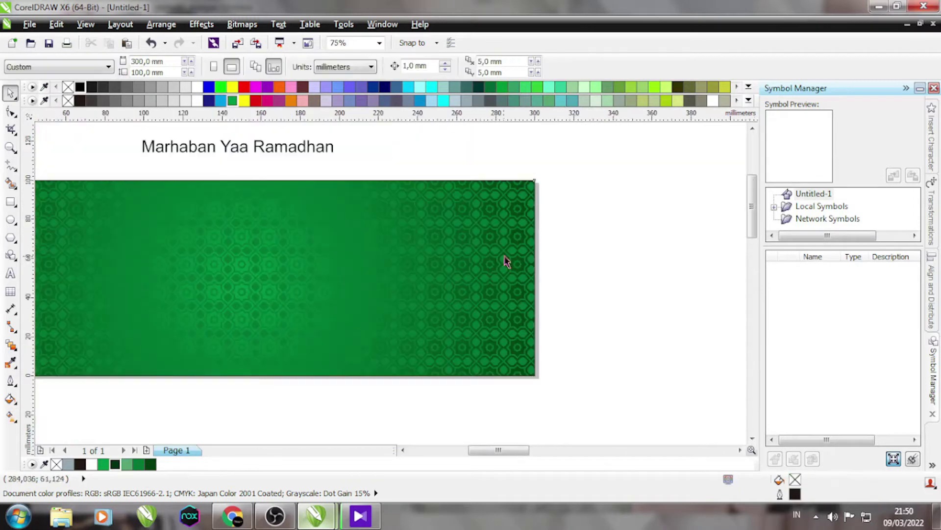
- Ungroup the dark green frame artwork beside the banner and undo the trial move of its part
click(298, 181)
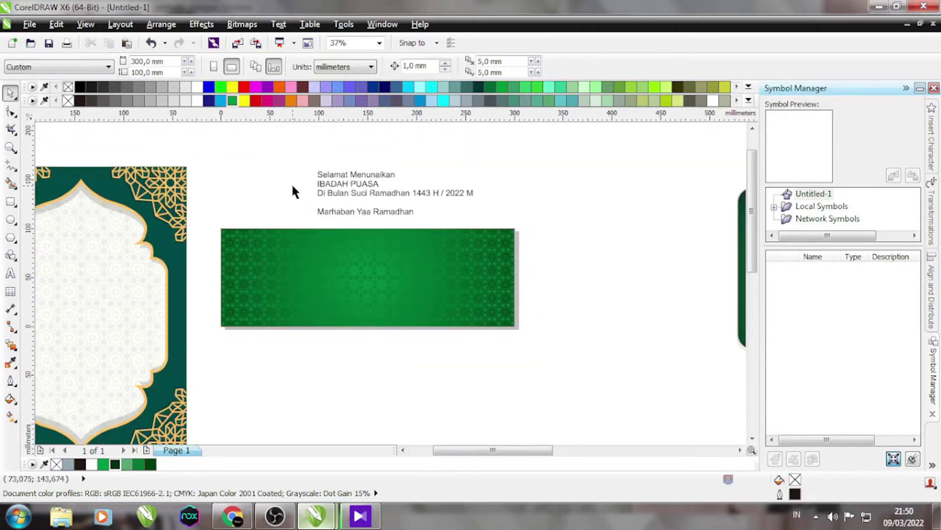
scroll(293, 191, down, 1)
click(169, 201)
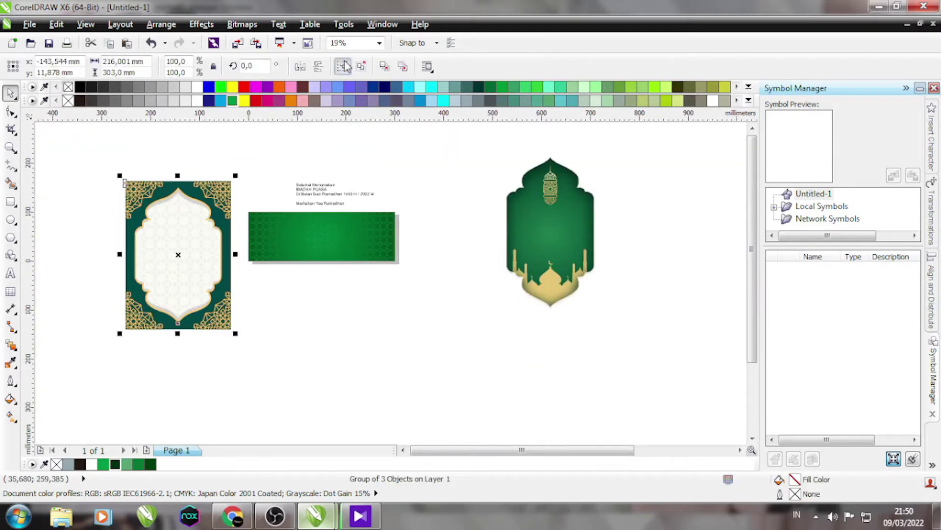
key(Escape)
drag(169, 196, 303, 209)
key(ctrl+z)
- Copy the gold frame outline and its star pattern to below the banner and rotate the copies to 270°
click(136, 167)
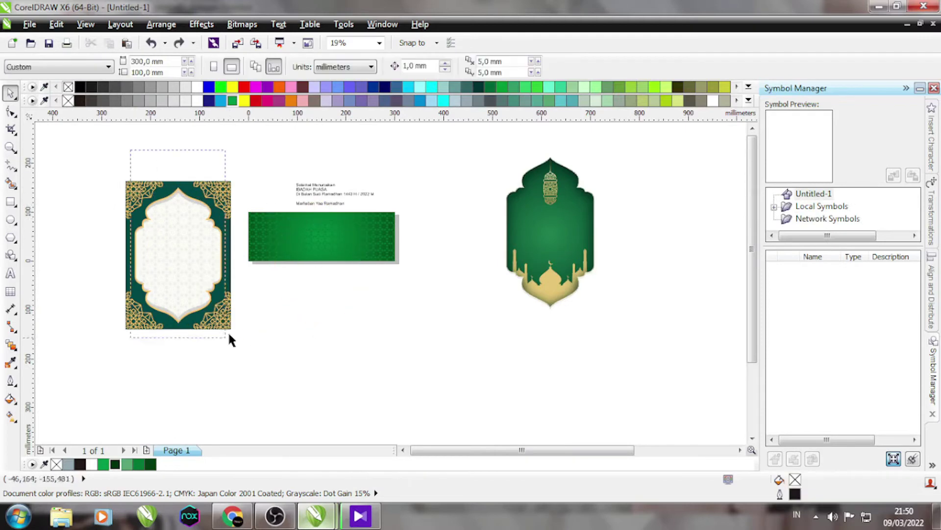
drag(230, 340, 231, 340)
drag(142, 210, 313, 288)
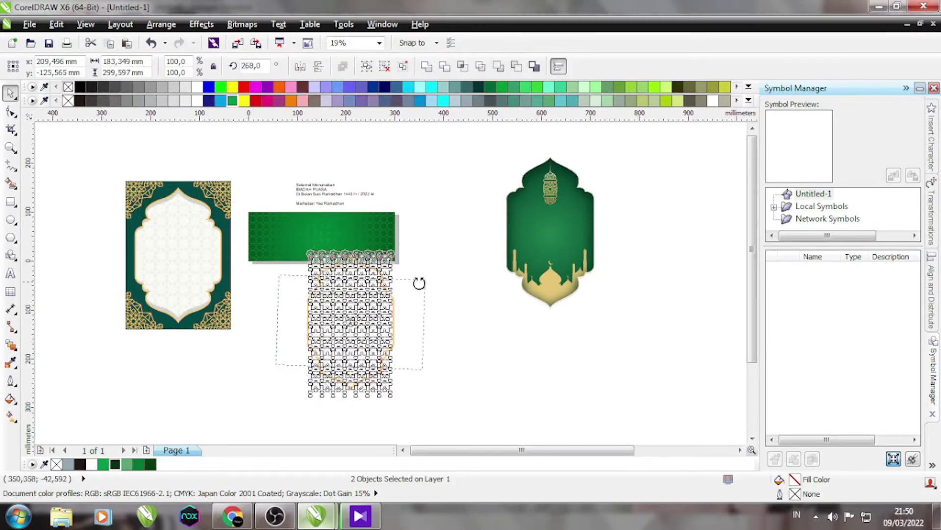
drag(419, 283, 441, 268)
scroll(391, 285, up, 2)
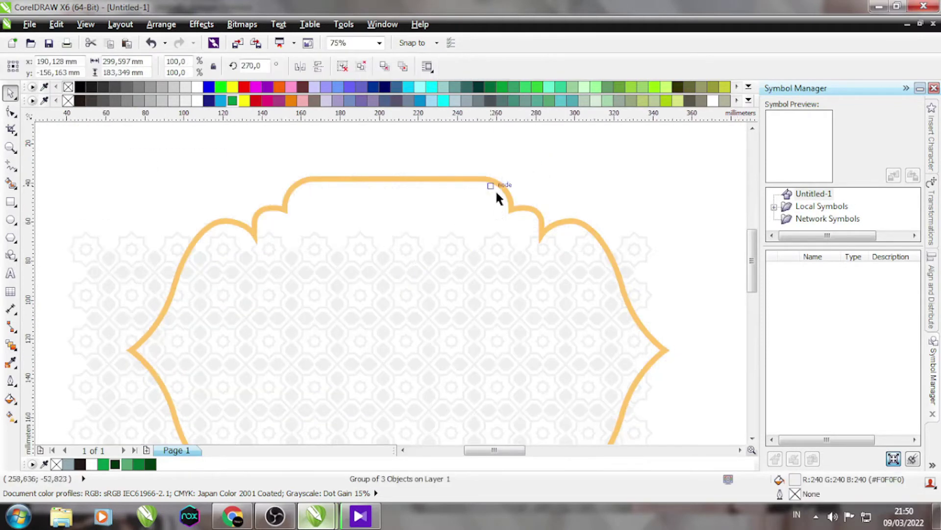
- Copy the grey shadow shape from the frame artwork and lay it, turned sideways, over the rotated gold outline
drag(495, 189, 535, 213)
scroll(536, 213, down, 1)
click(102, 280)
scroll(102, 280, up, 1)
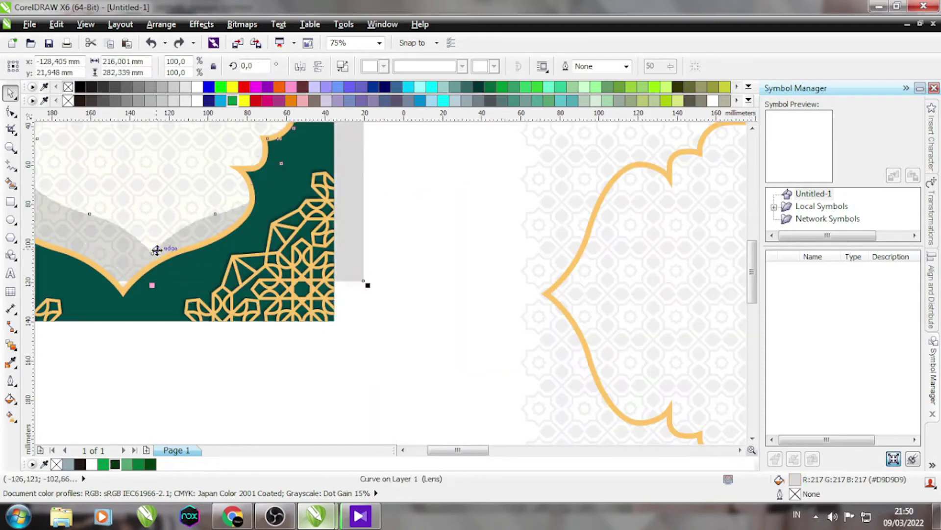
scroll(307, 205, down, 2)
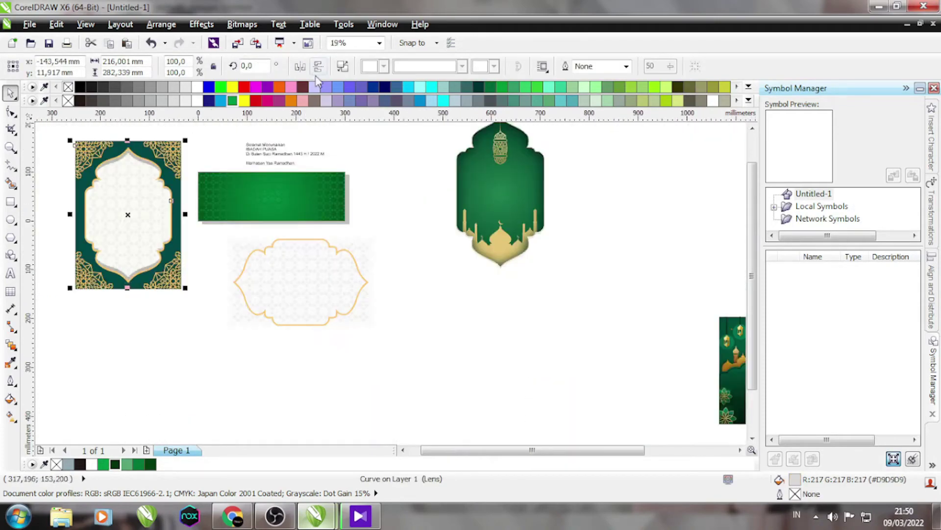
shift+click(315, 243)
scroll(393, 228, up, 1)
drag(357, 201, 417, 403)
click(455, 261)
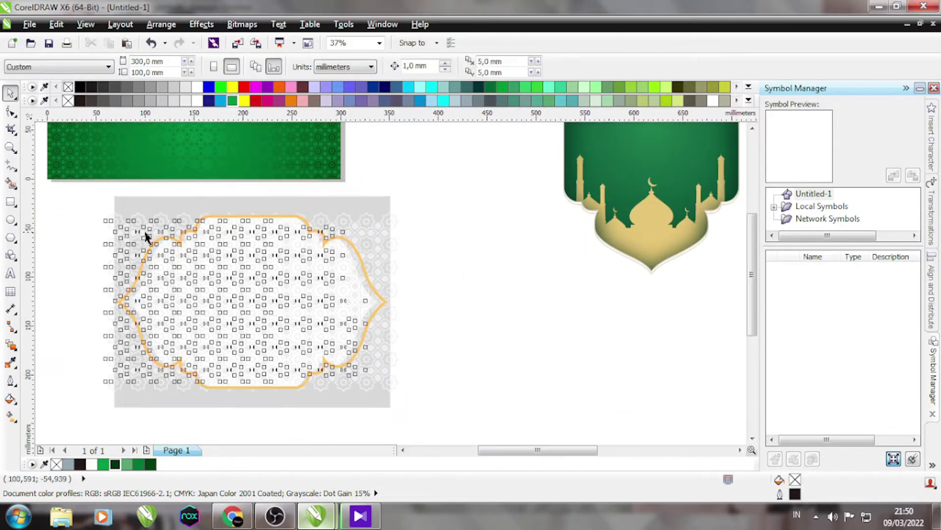
- Move the pale star pattern copy away from the gold frame outline
click(145, 233)
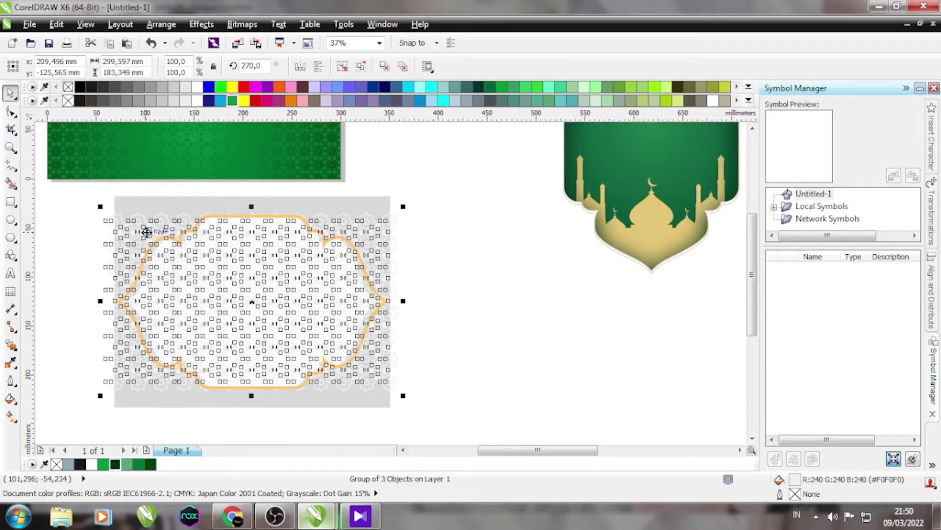
click(423, 240)
drag(350, 233, 483, 290)
- Centre the gold frame outline on the green banner and scale it to about 163.6 x 92.1 mm
click(302, 213)
scroll(298, 228, left, 3)
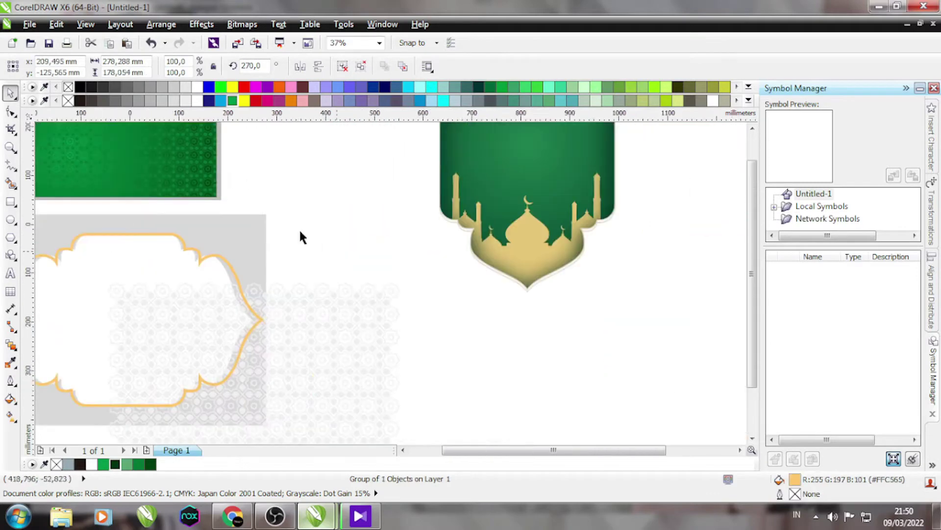
scroll(299, 228, down, 2)
scroll(271, 194, up, 2)
click(330, 216)
drag(338, 313, 282, 277)
scroll(227, 186, up, 2)
drag(214, 150, 214, 162)
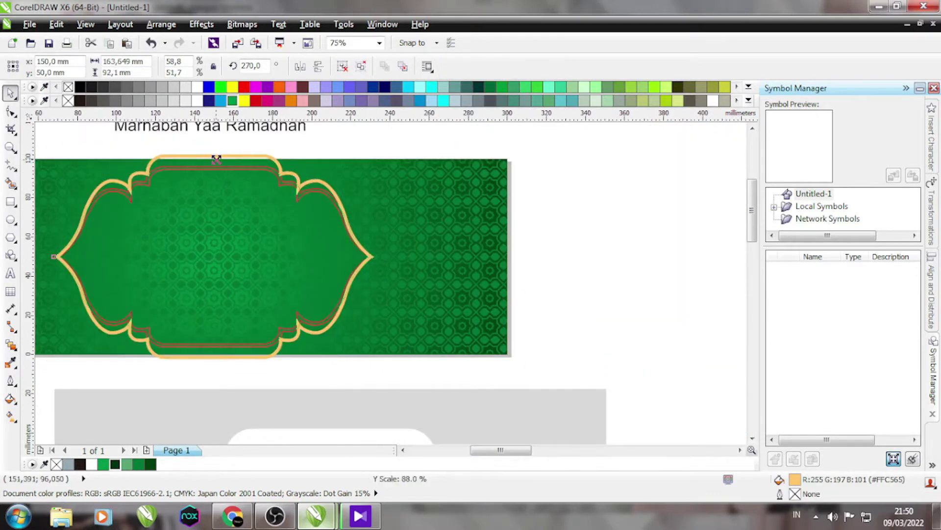
scroll(400, 223, down, 2)
drag(395, 235, 418, 223)
click(487, 162)
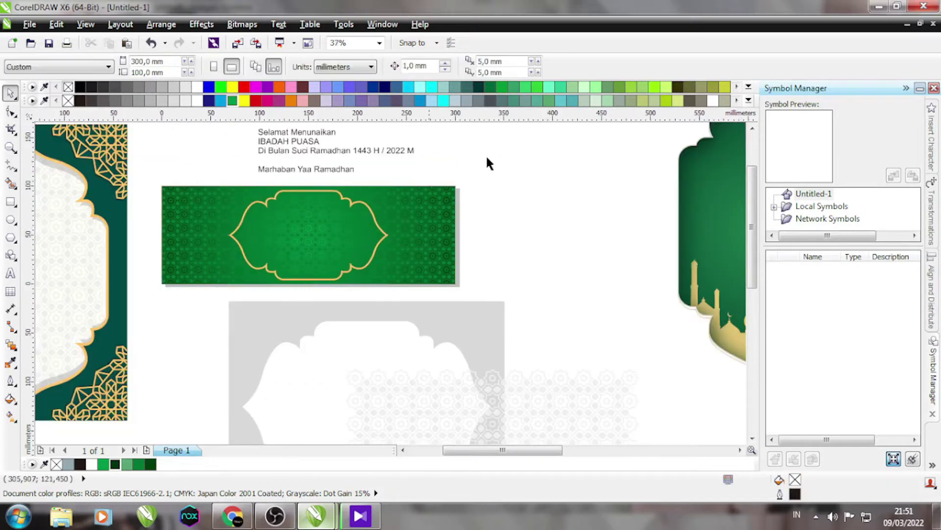
- Widen the gold frame to about 249.7 mm by moving its end nodes outward, keeping it centred on the banner
scroll(332, 193, up, 2)
click(378, 167)
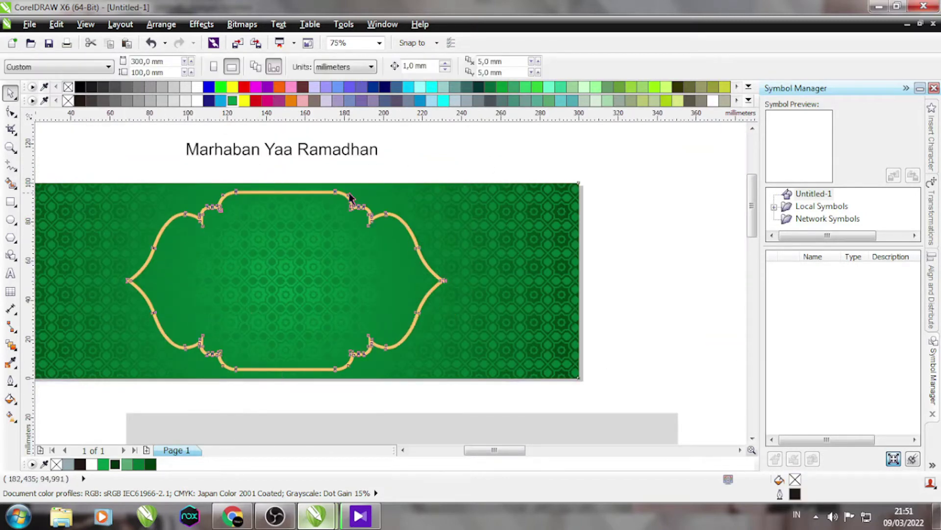
drag(400, 172, 349, 198)
click(378, 405)
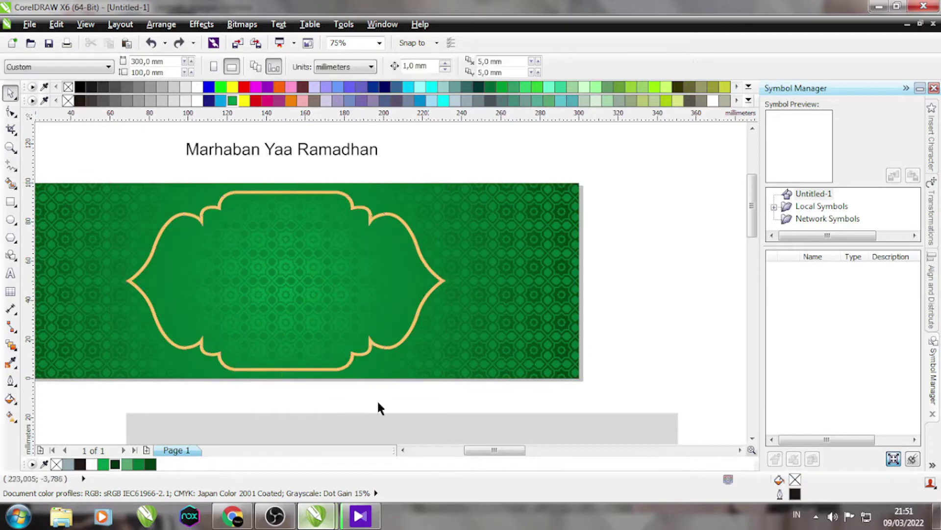
key(F10)
click(353, 208)
drag(343, 360, 510, 381)
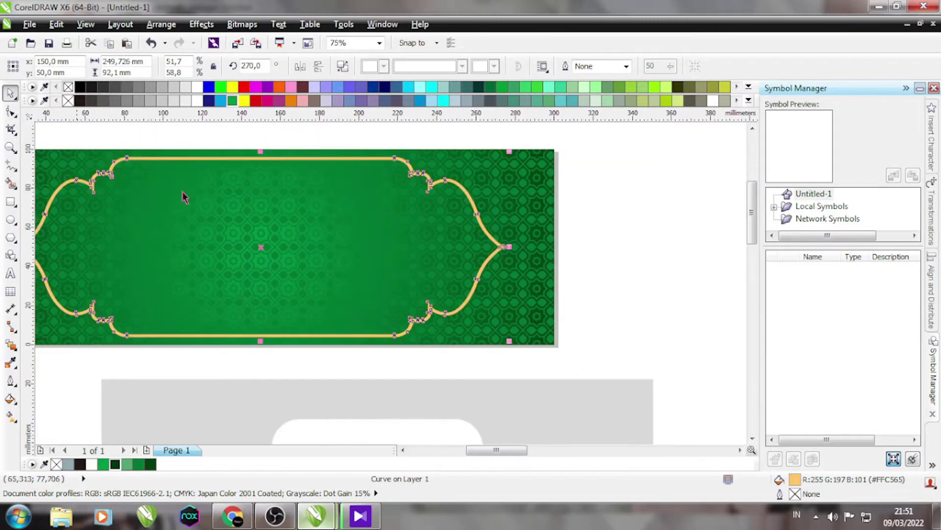
- Create a shape inside the gold frame with Smart Fill and remove its outline
click(11, 183)
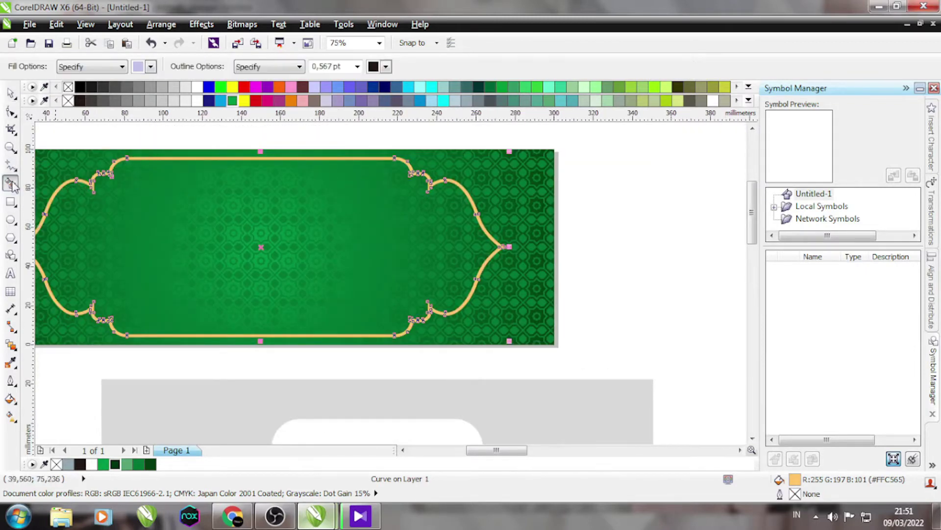
click(225, 182)
key(space)
right_click(68, 101)
- Narrow the lavender shape inside the gold frame to about 237.6 mm wide around its centre
scroll(500, 245, up, 4)
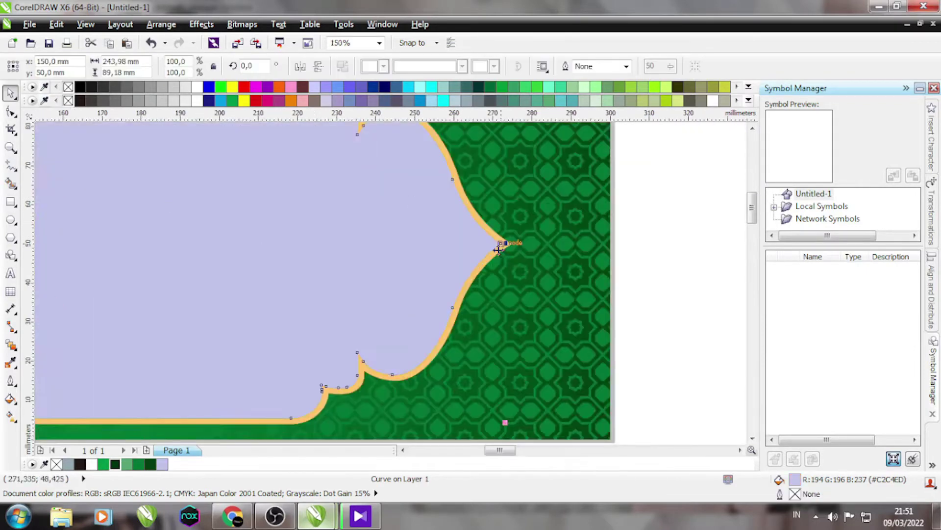
drag(470, 243, 480, 244)
scroll(508, 250, down, 4)
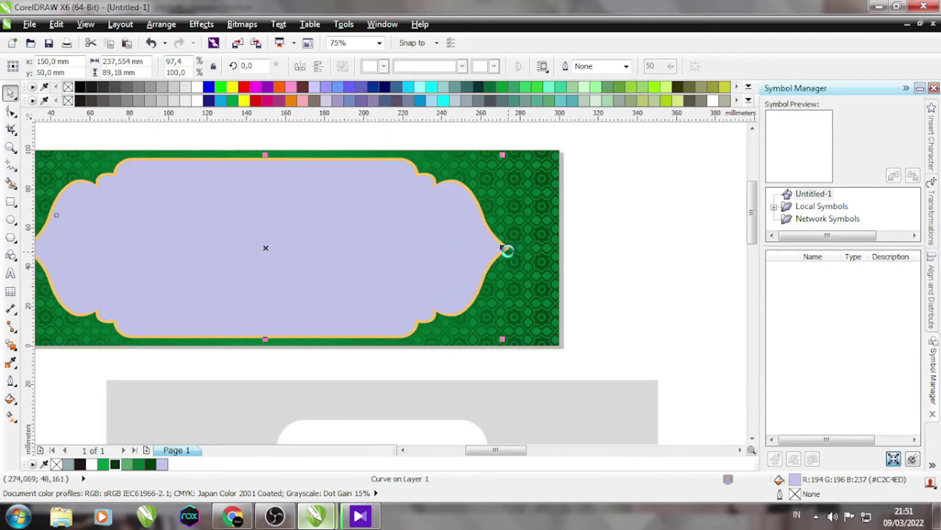
- Fill the narrowed shape inside the gold frame with light grey over the lavender shape
click(186, 101)
scroll(480, 211, up, 6)
scroll(419, 189, down, 2)
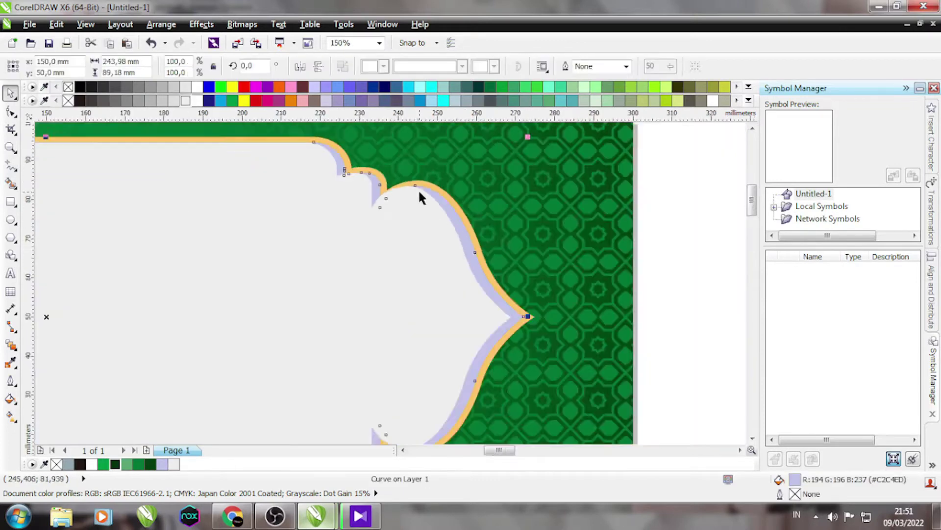
scroll(435, 193, up, 2)
click(445, 177)
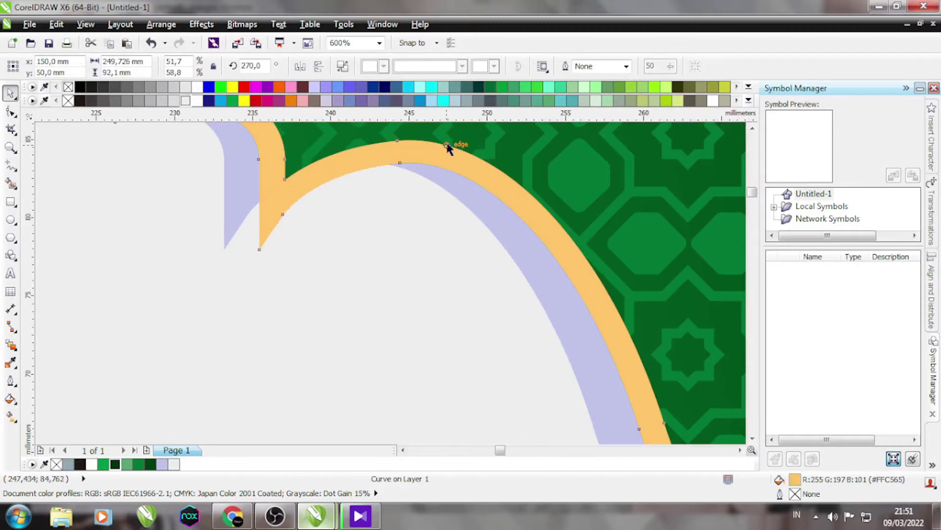
scroll(449, 152, down, 6)
click(586, 211)
scroll(460, 255, up, 3)
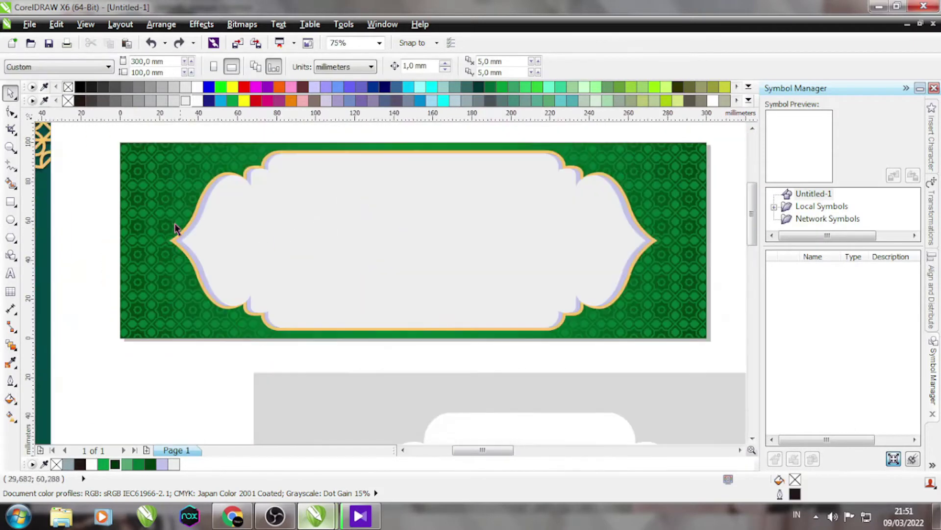
- Trim the lavender shape with the narrower grey shape and remove the grey one, leaving thin lavender strips along the frame
click(237, 190)
scroll(225, 192, down, 2)
scroll(167, 205, up, 2)
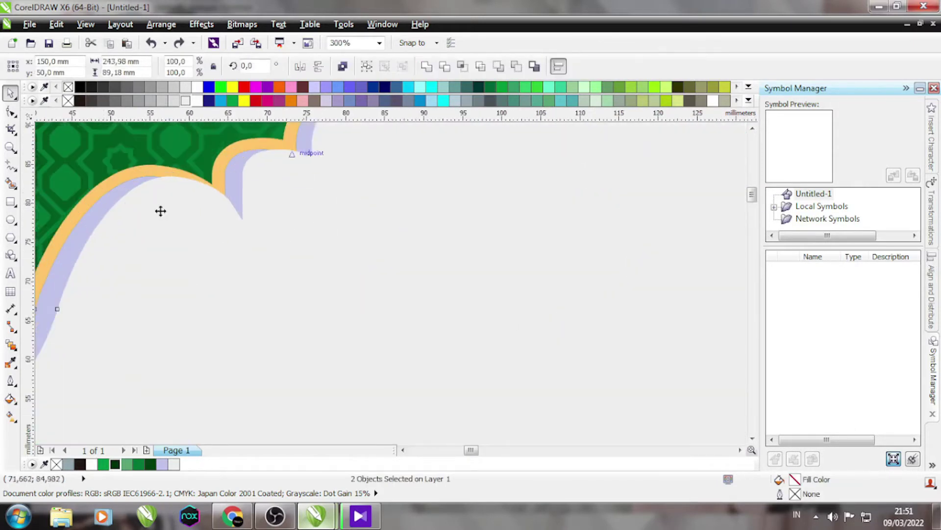
scroll(307, 222, down, 2)
scroll(214, 183, up, 2)
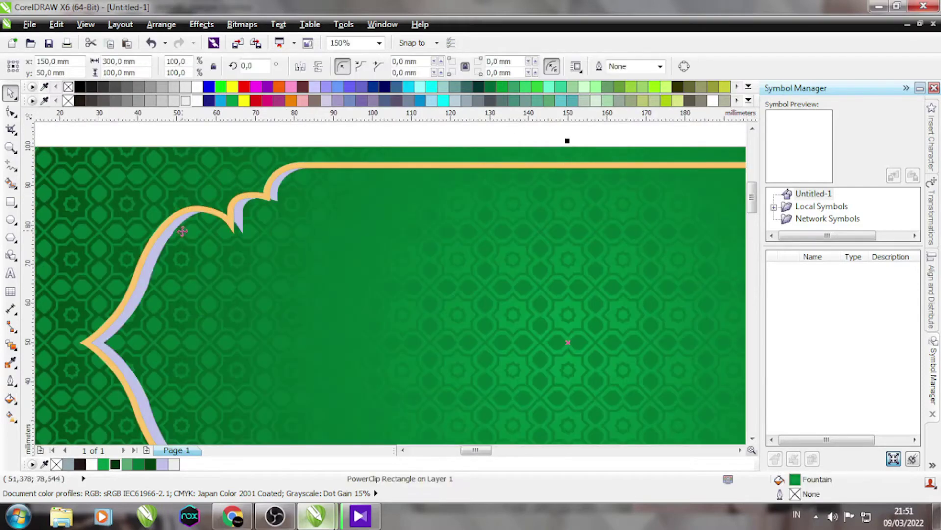
- Examine the nodes and edges of the trimmed lavender strips along the gold frame
key(F10)
scroll(242, 178, down, 4)
scroll(255, 220, down, 1)
scroll(178, 204, up, 1)
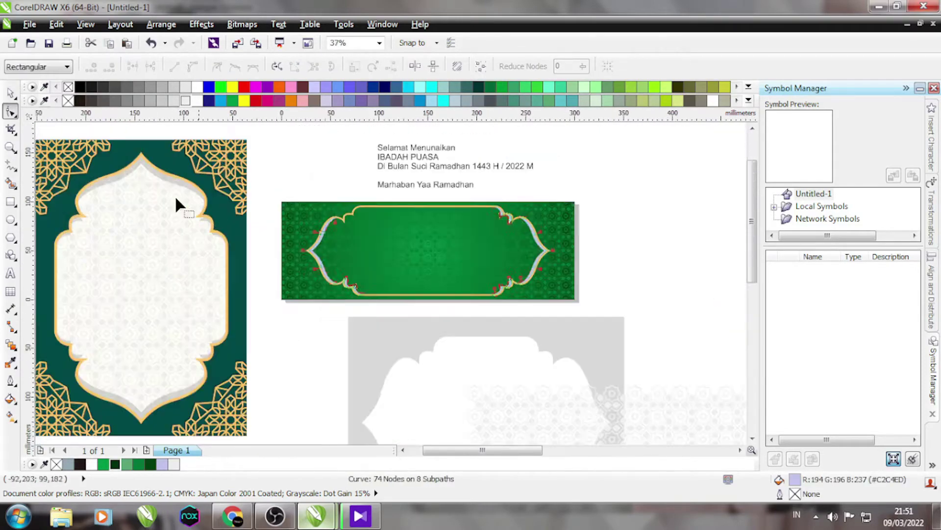
scroll(221, 216, down, 1)
scroll(288, 227, up, 1)
scroll(343, 224, up, 2)
key(space)
click(300, 173)
scroll(300, 186, down, 1)
scroll(297, 206, up, 1)
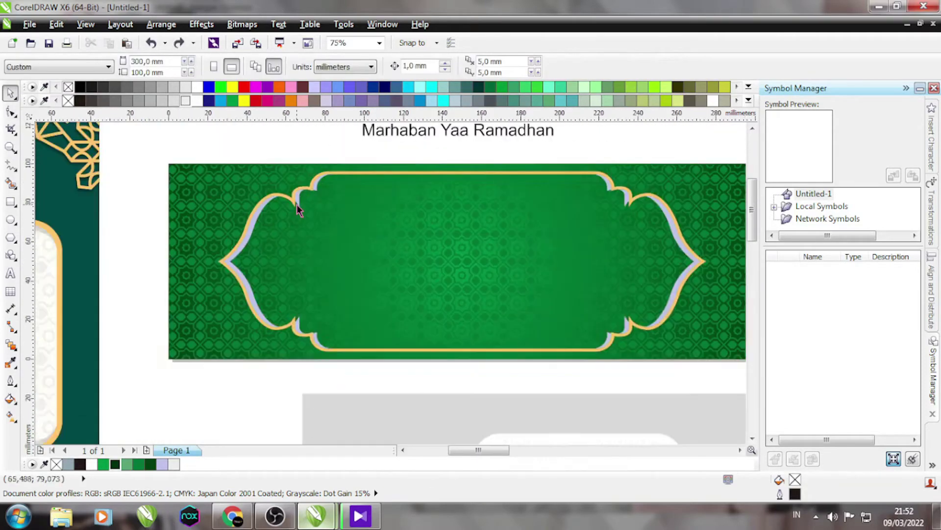
scroll(290, 204, down, 1)
scroll(304, 196, up, 1)
click(311, 195)
scroll(222, 257, up, 1)
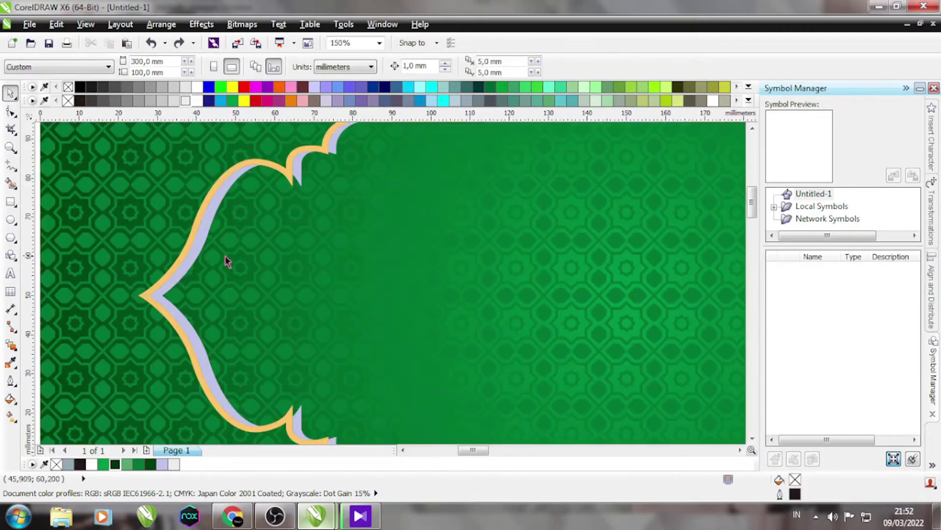
scroll(227, 260, down, 1)
- Create a shape inside the gold frame with Smart Fill, make it white without outline and place it behind the lavender strips
key(Escape)
click(11, 184)
click(273, 254)
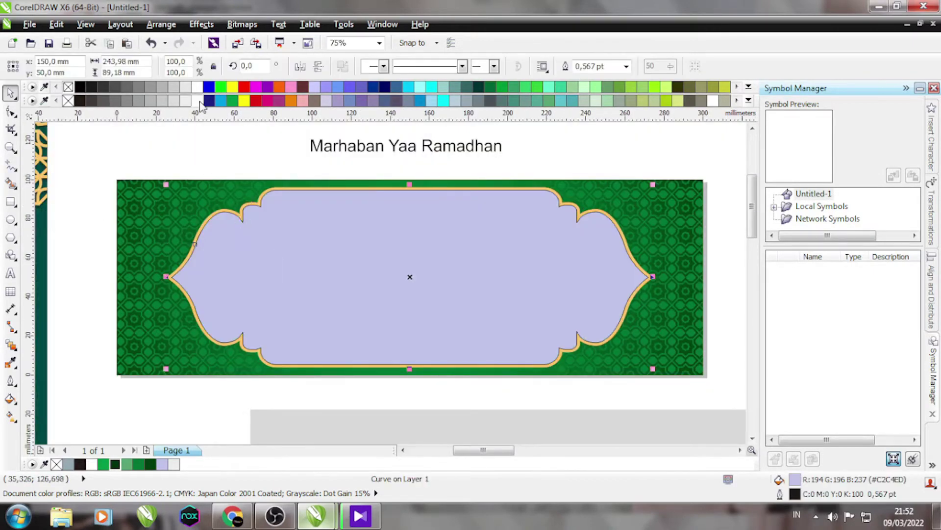
scroll(272, 189, up, 2)
click(272, 186)
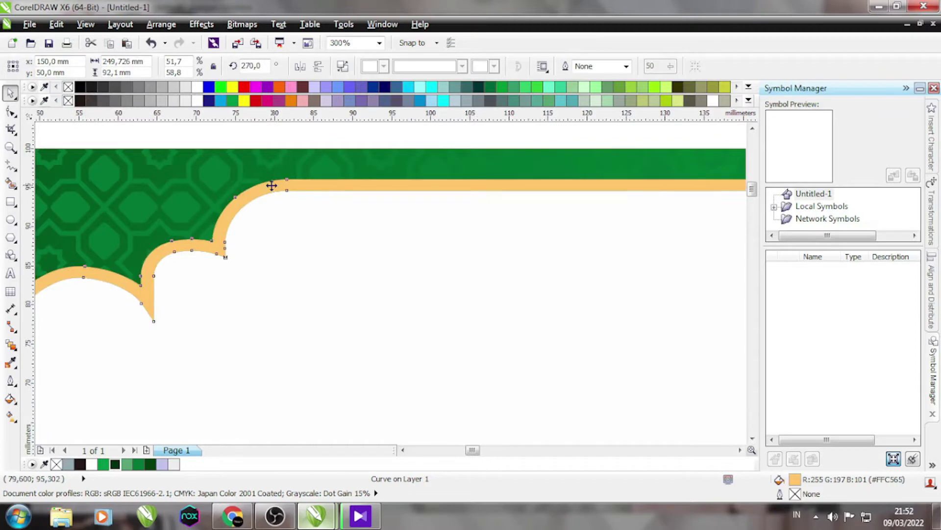
scroll(272, 186, down, 2)
scroll(231, 216, up, 1)
key(Escape)
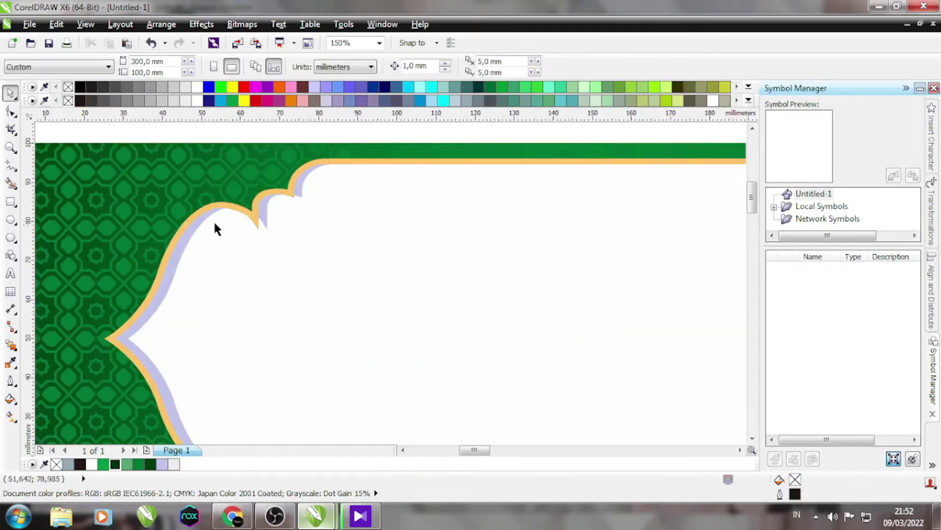
- Recolour the lavender strips along the inside of the gold frame to 30% Black
click(216, 228)
scroll(245, 189, down, 2)
key(Escape)
scroll(595, 174, down, 1)
- Try centring the light grey star pattern below the banner on the page
click(520, 352)
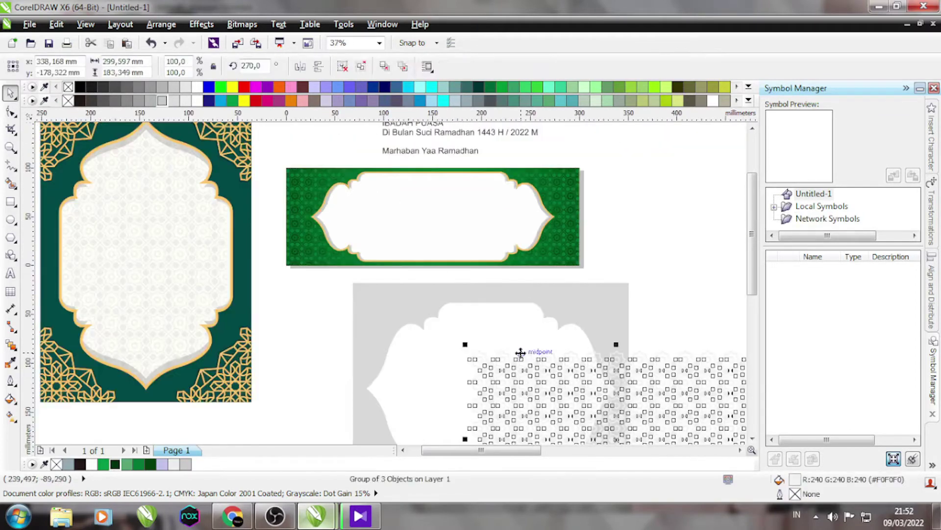
key(p)
scroll(602, 307, up, 2)
scroll(602, 306, down, 2)
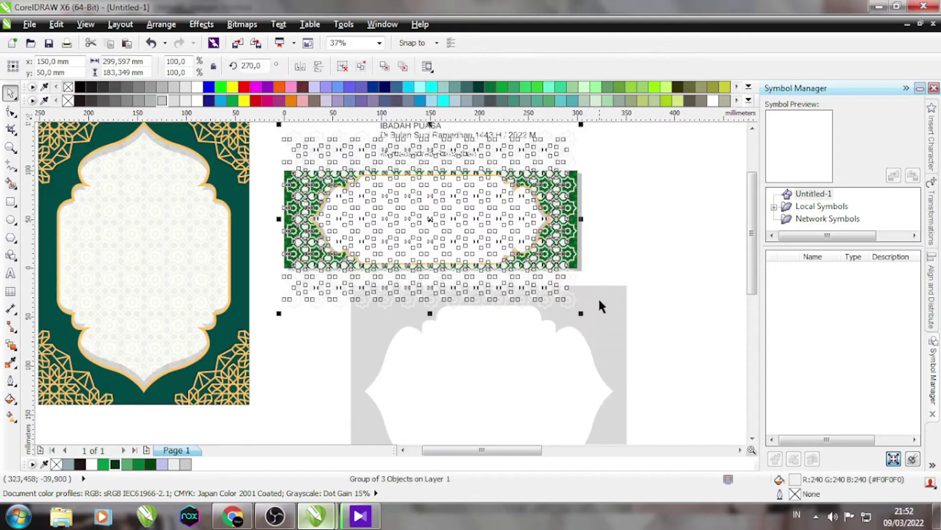
- Copy the star pattern from inside the green banner's PowerClip and paste it over the banner
click(562, 196)
click(385, 294)
click(431, 290)
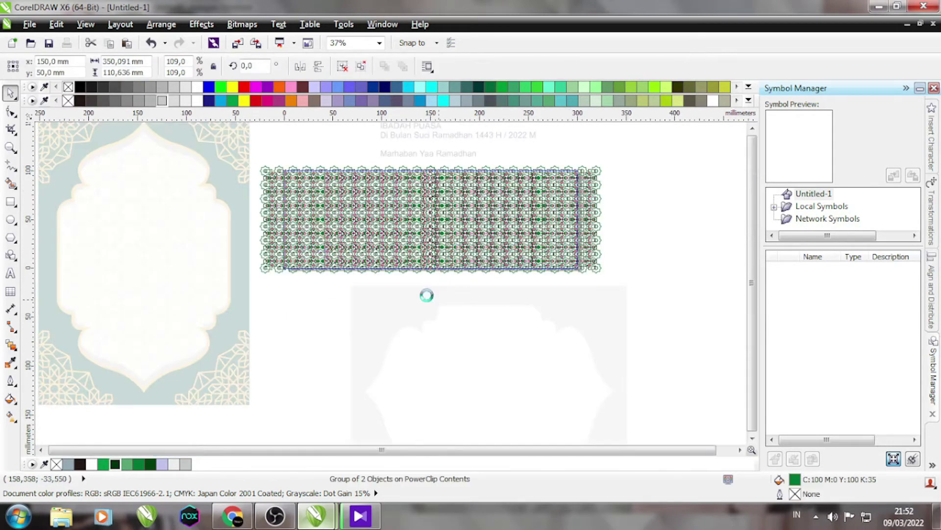
key(ctrl+z)
key(shift+F2)
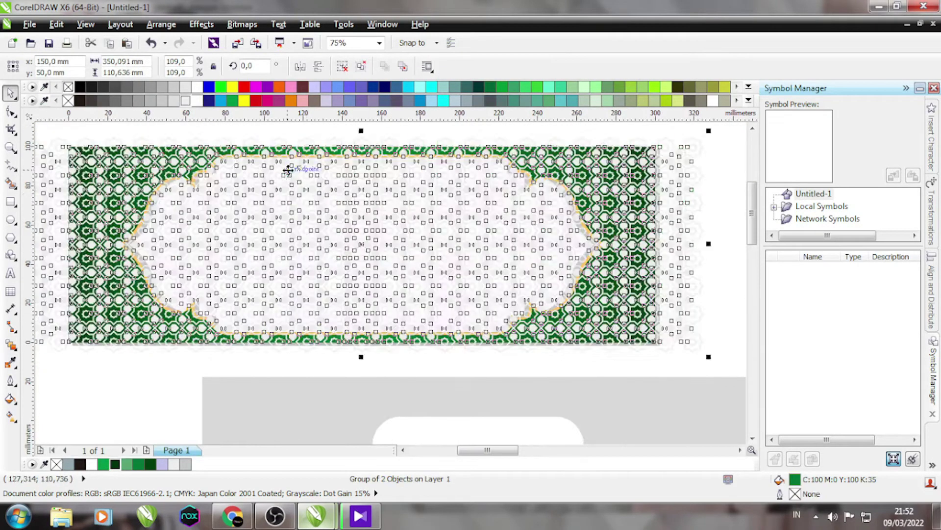
- Set the pasted star pattern's uniform fill to CMYK 0, 0, 0, 7
scroll(284, 179, up, 3)
double_click(795, 479)
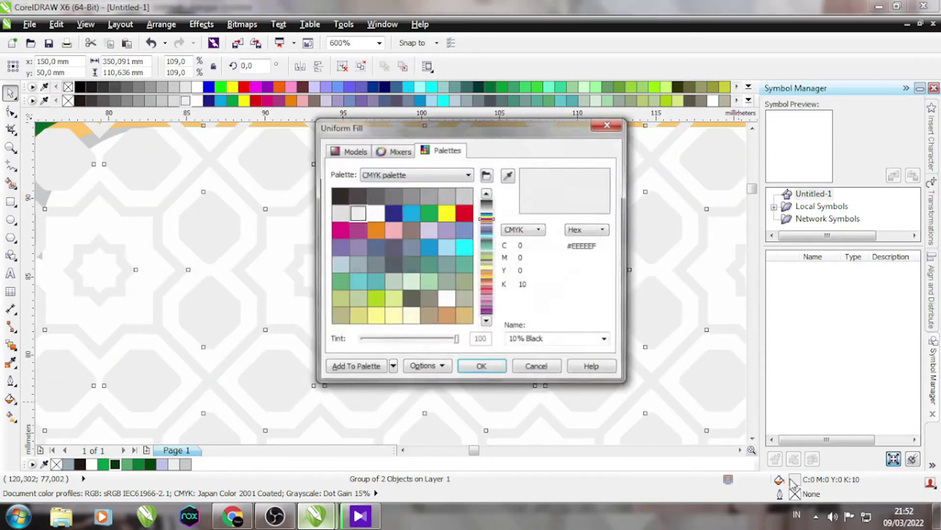
click(348, 149)
key(Return)
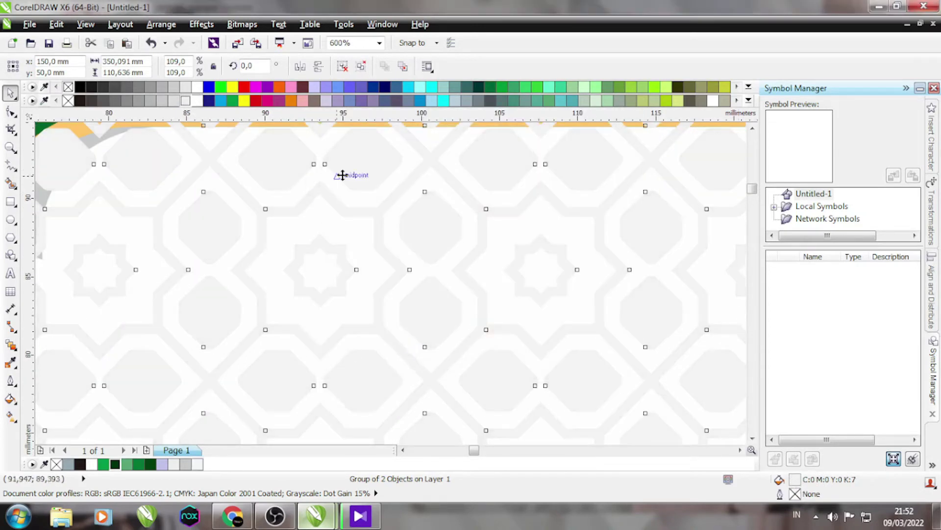
- PowerClip the light grey star pattern inside the white frame shape
right_click(343, 175)
key(Escape)
scroll(291, 235, down, 8)
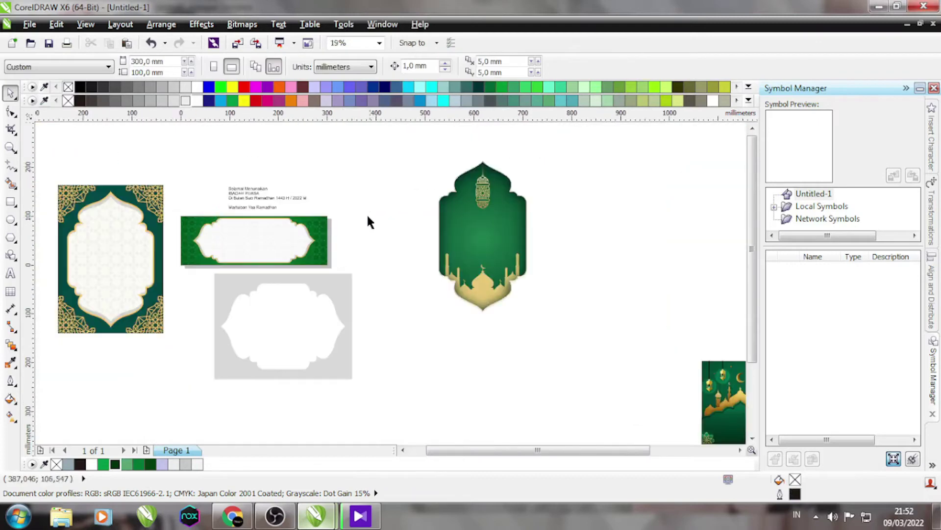
- Copy the gold lantern from the reference artwork onto the banner's right side and pull the bright lens ellipse out of it
scroll(607, 294, down, 2)
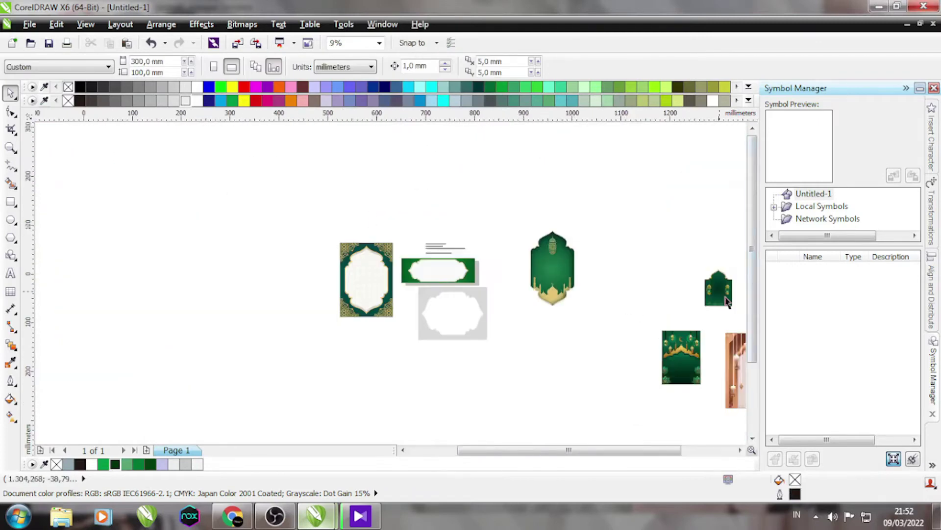
scroll(724, 298, up, 4)
click(686, 277)
scroll(686, 278, down, 4)
scroll(449, 253, up, 3)
scroll(431, 232, up, 5)
drag(444, 238, 400, 242)
drag(526, 219, 422, 275)
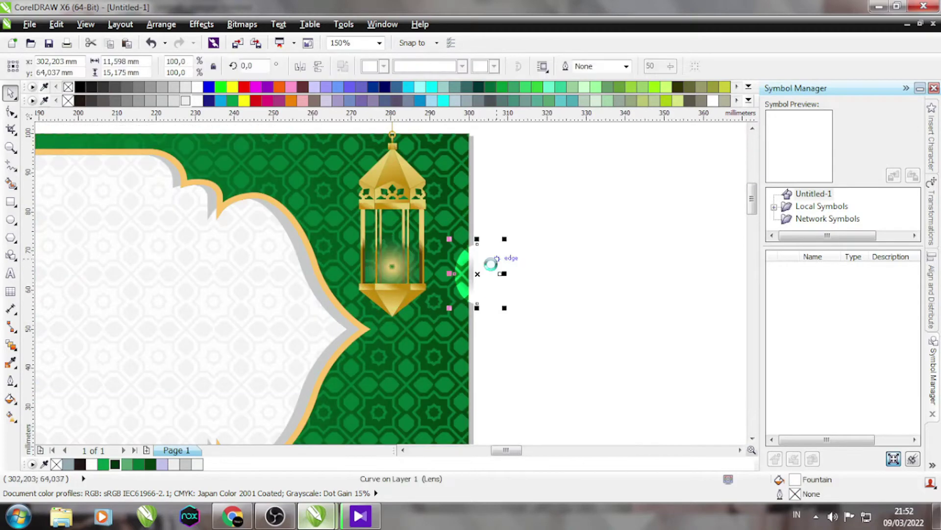
- Try moving the bright lens ellipse beside the lantern and recolouring it with dark green and 30% Black
scroll(422, 251, up, 3)
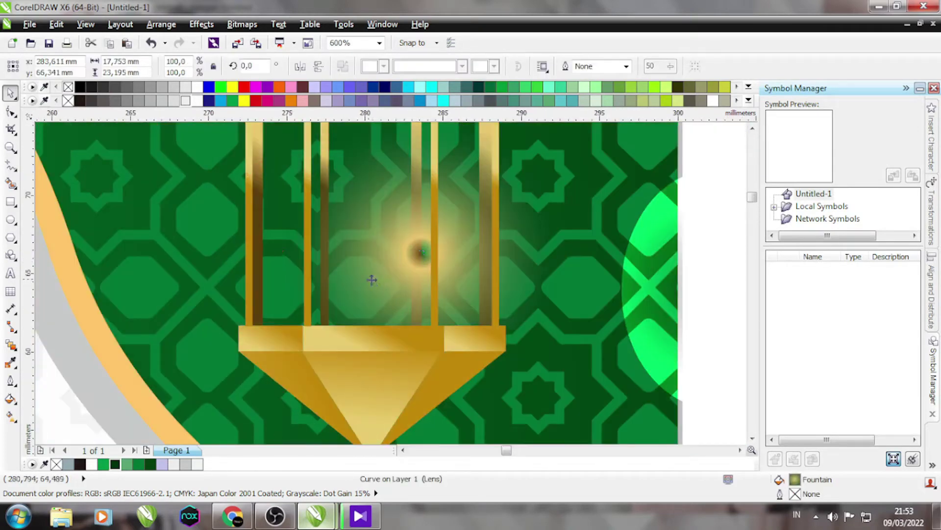
scroll(412, 272, down, 3)
drag(441, 274, 415, 262)
scroll(414, 263, up, 2)
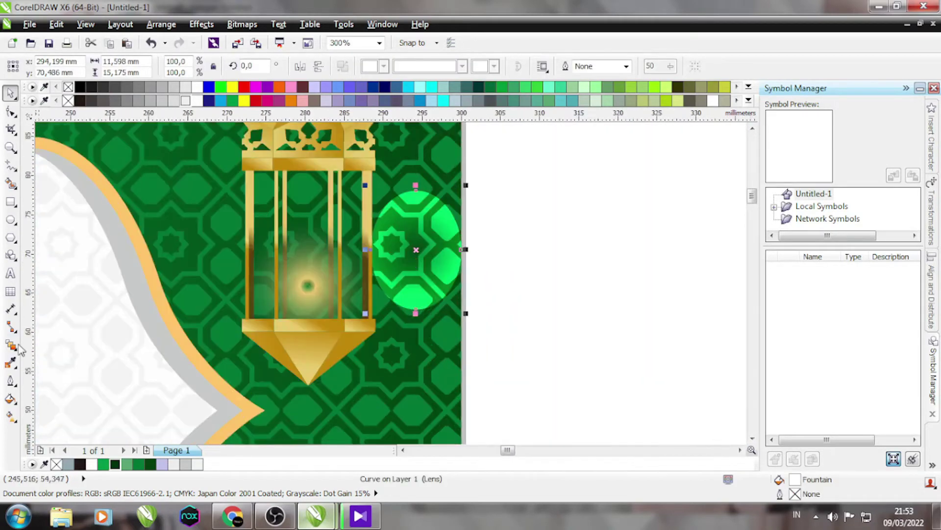
click(140, 465)
click(116, 464)
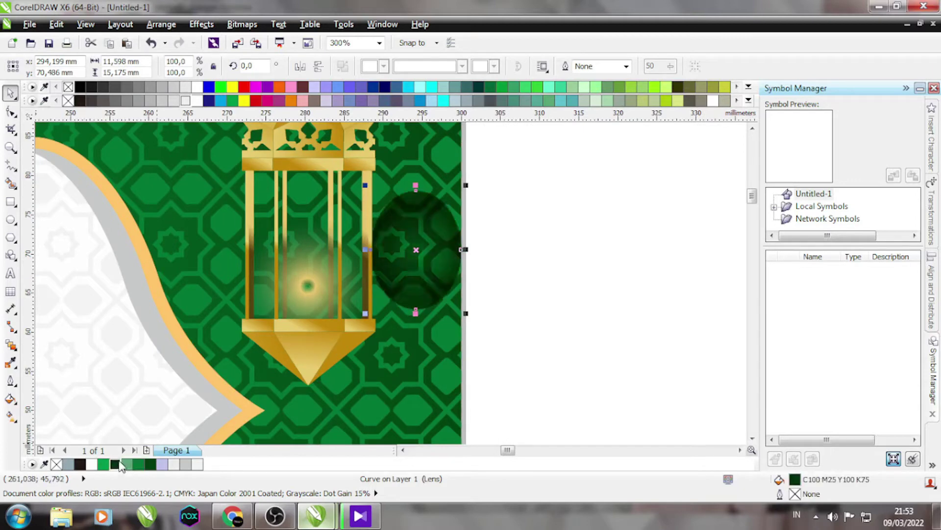
click(186, 464)
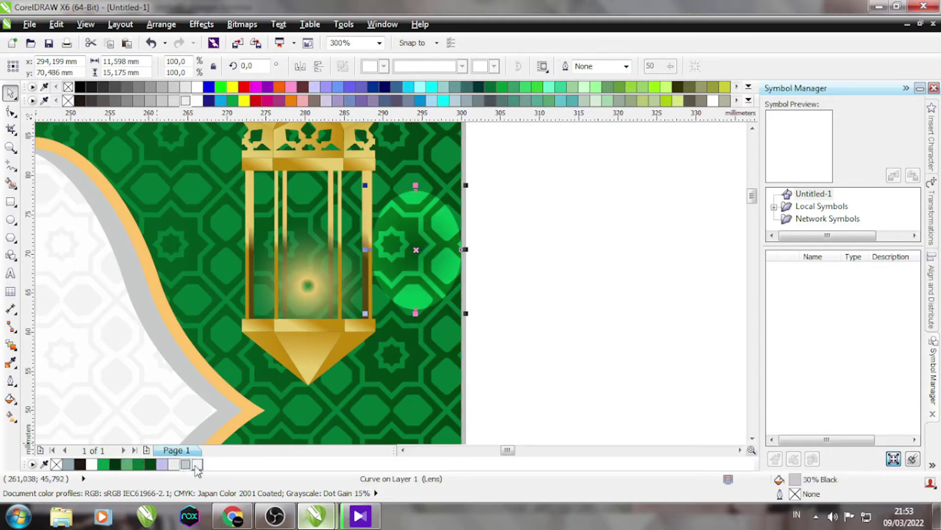
click(748, 100)
click(131, 123)
- Move the golden glow down to the lantern's bottom tip
click(330, 247)
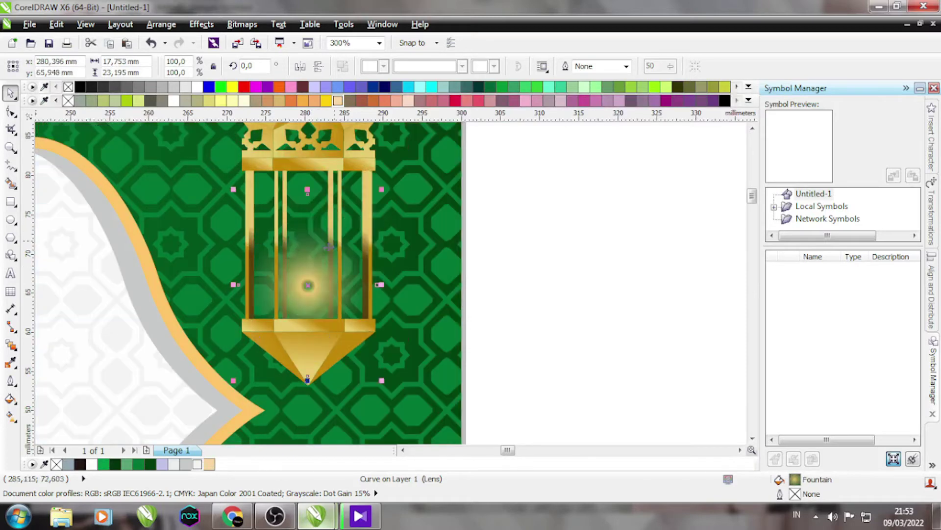
drag(330, 246, 308, 388)
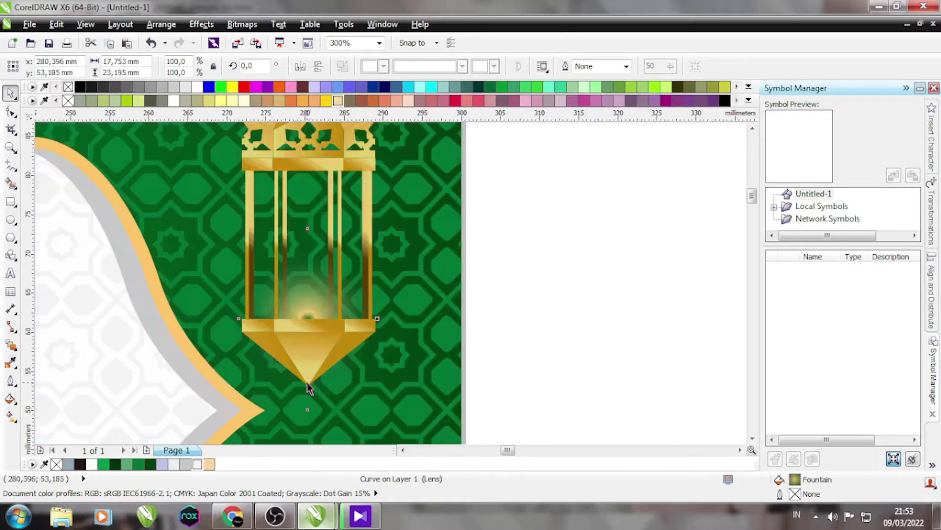
scroll(309, 387, up, 1)
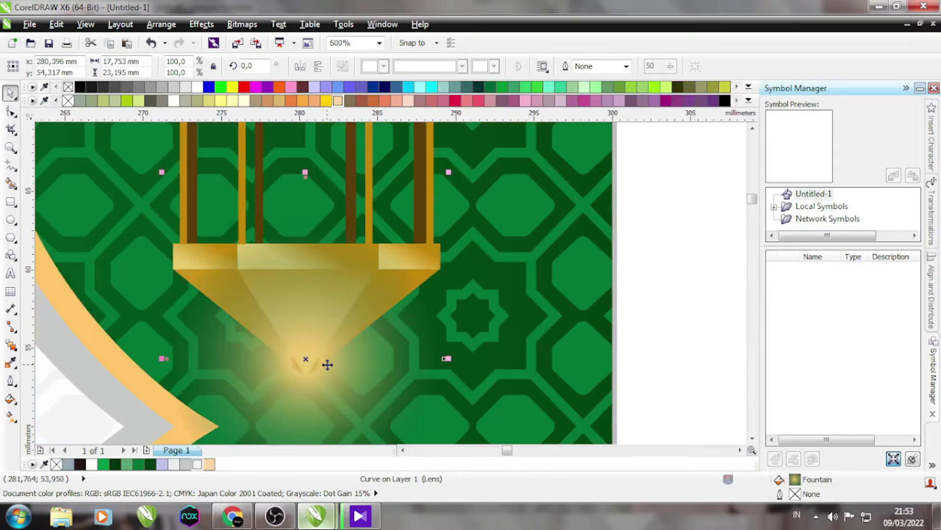
scroll(333, 339, down, 3)
scroll(405, 273, down, 1)
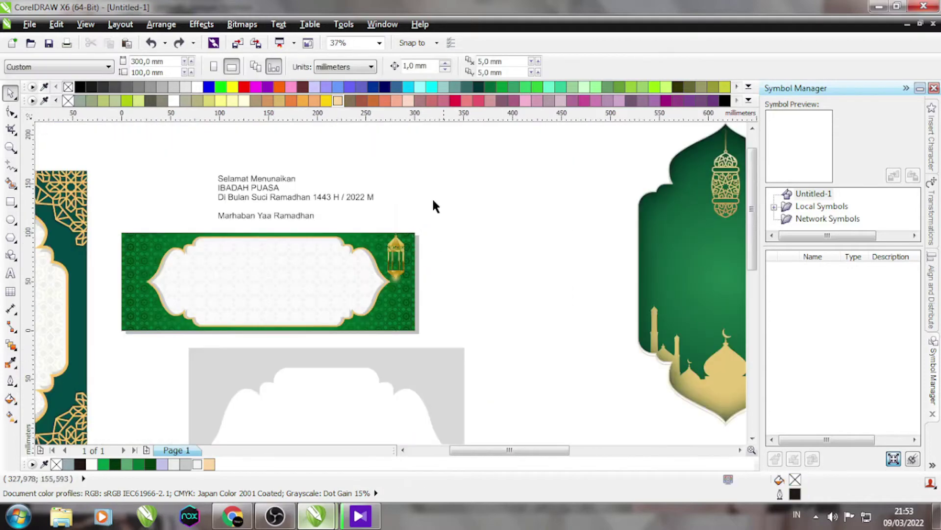
- Shrink the lantern near the banner's upper-right corner and add a smaller copy to its left
click(411, 266)
scroll(410, 266, up, 2)
drag(413, 352, 399, 267)
drag(420, 329, 445, 318)
shift+click(357, 250)
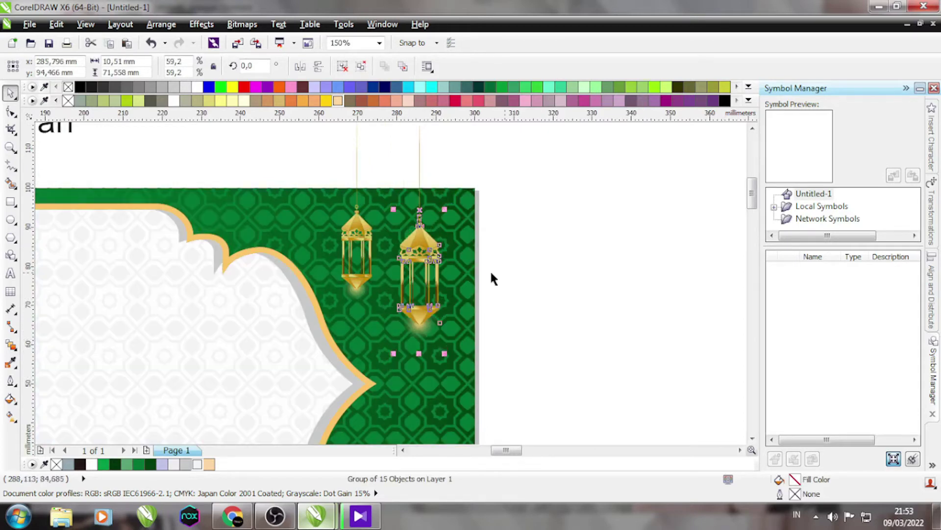
- Group the two lanterns and place a mirrored copy of them in the banner's upper-left corner
scroll(491, 275, down, 1)
scroll(496, 243, down, 1)
key(ctrl+g)
drag(564, 257, 345, 264)
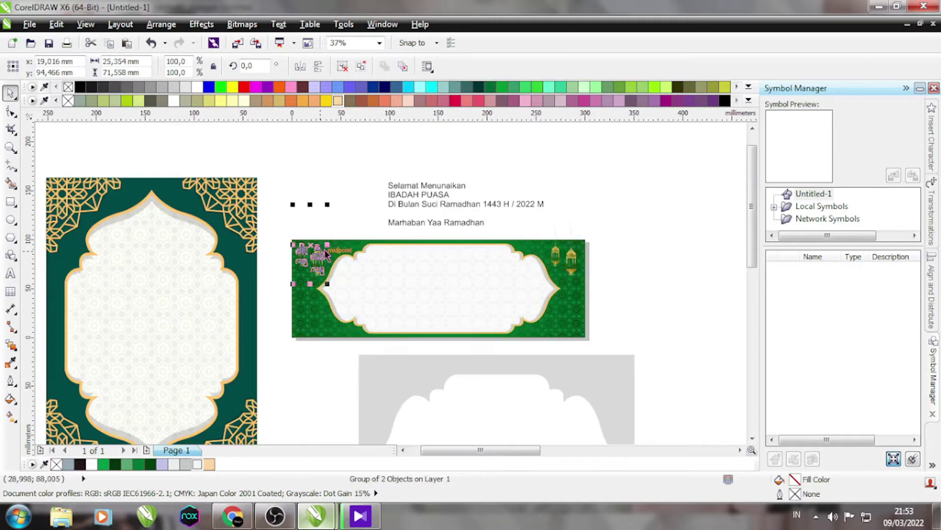
- Group both lantern pairs, centre them horizontally on the banner and PowerClip them inside the green rectangle
scroll(479, 221, up, 2)
scroll(553, 249, down, 2)
shift+click(553, 249)
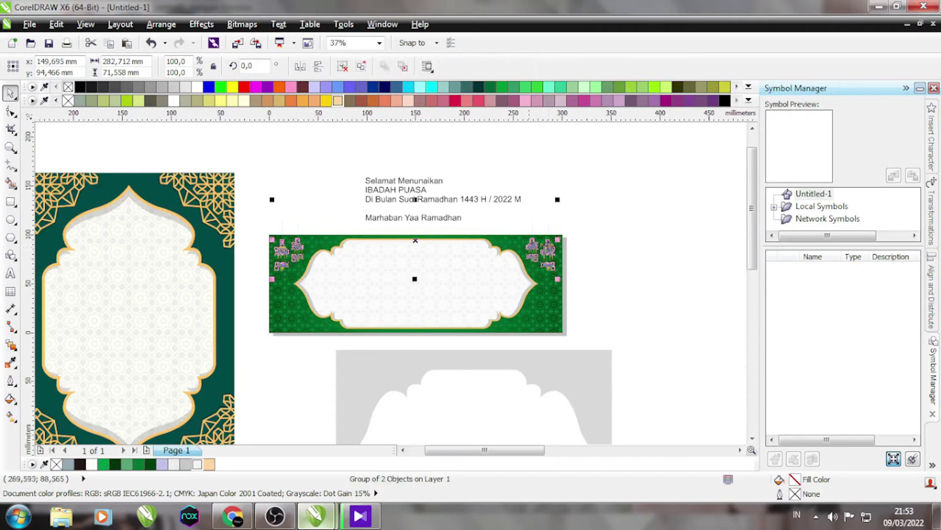
key(ctrl+g)
scroll(525, 253, up, 2)
right_click(550, 244)
click(607, 9)
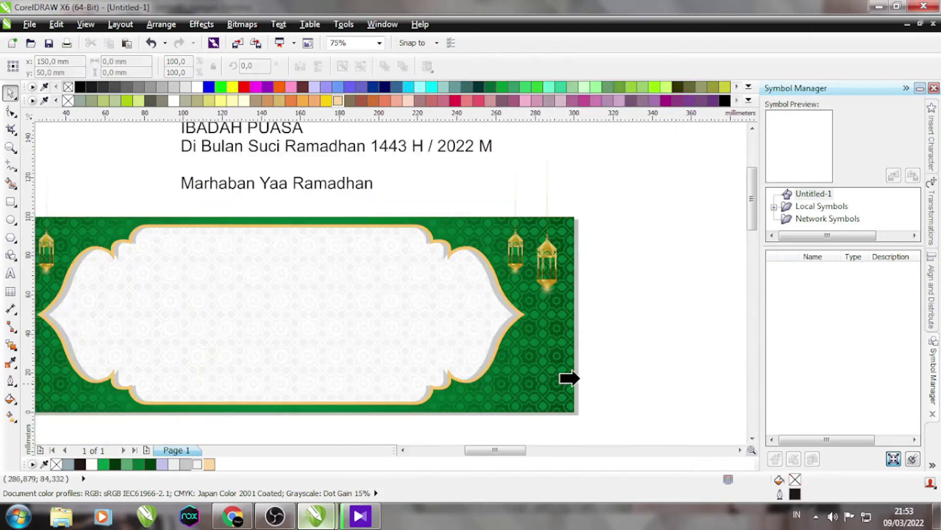
click(567, 375)
scroll(360, 230, down, 2)
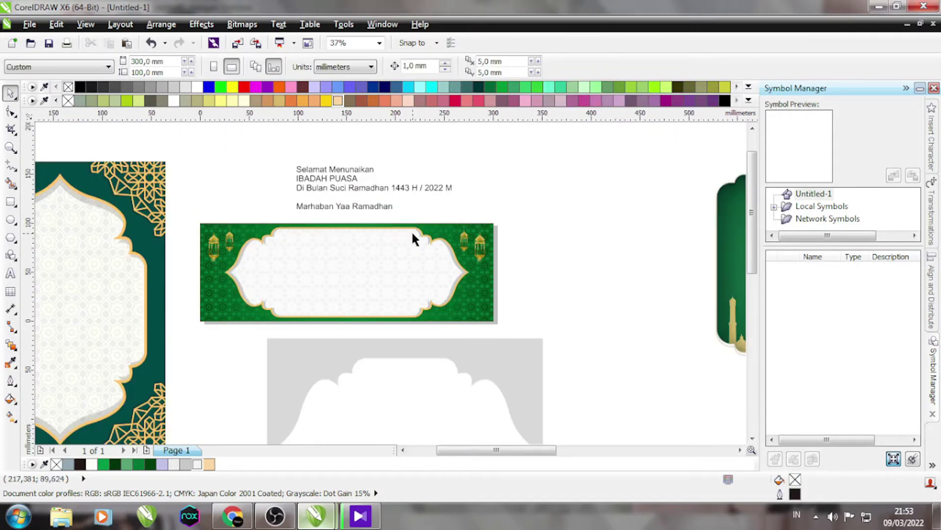
- Set the font of the "Selamat Menunaikan" text to Khodijah Free
click(369, 170)
click(352, 67)
text(kho)
key(Return)
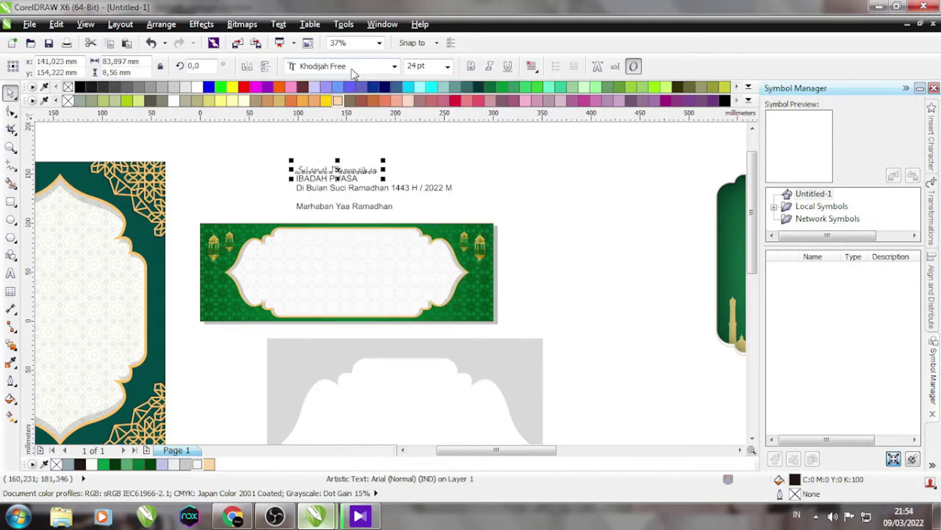
- Move "Selamat Menunaikan" to the top of the white frame area, centred, and enlarge it to about 40.5 pt
scroll(360, 226, up, 2)
drag(392, 150, 456, 359)
scroll(372, 257, down, 2)
click(363, 269)
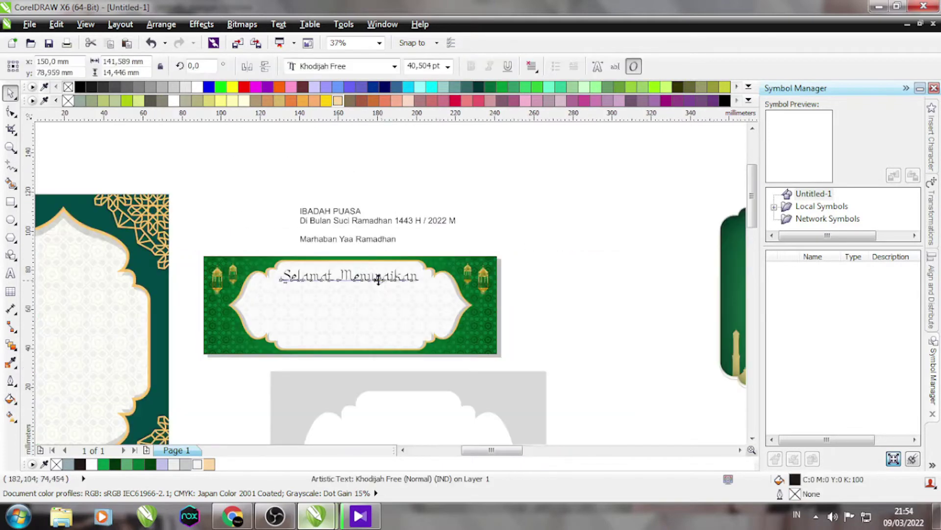
- Shrink the "Selamat Menunaikan" text to about 38.5 pt, keeping it centred at the top of the white frame
scroll(387, 277, up, 4)
drag(537, 295, 523, 294)
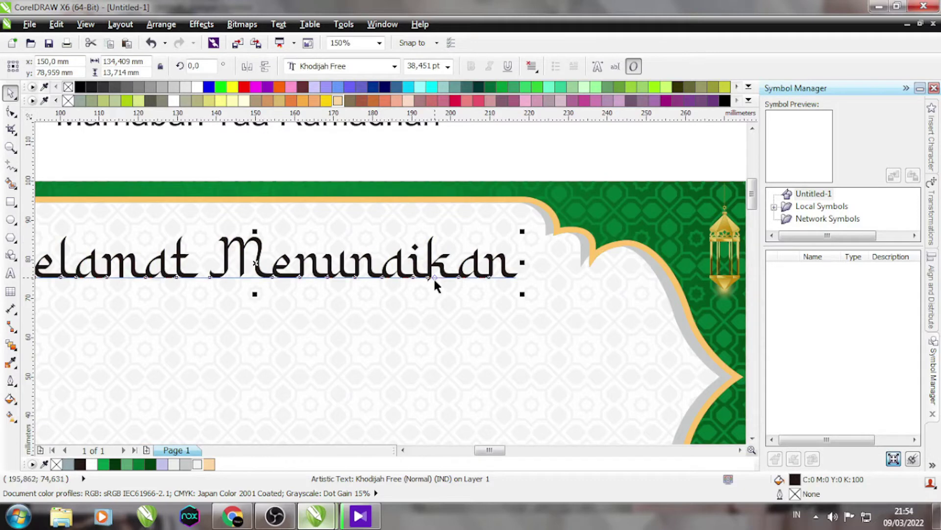
scroll(434, 278, down, 4)
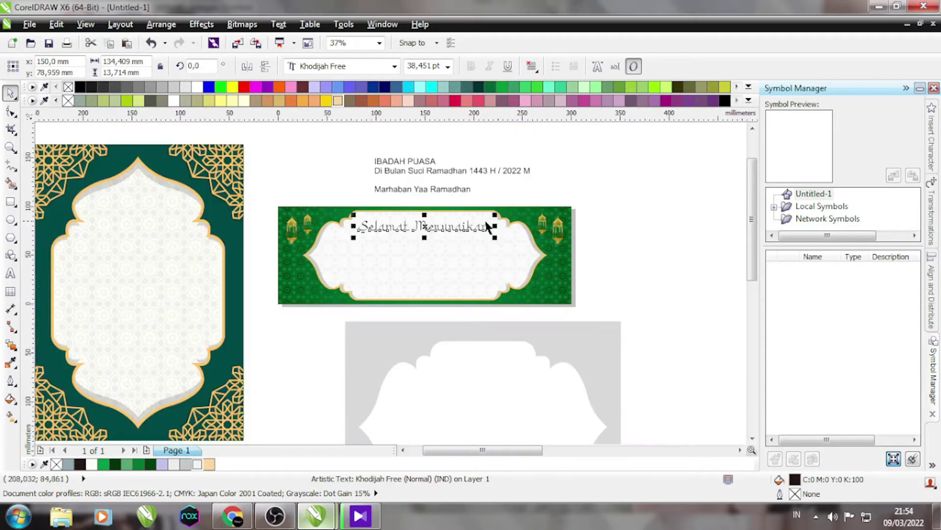
click(330, 187)
- Set "IBADAH PUASA" in Bebas Neue, enlarge it to headline size and centre it beneath "Selamat Menunaikan"
scroll(422, 176, up, 2)
click(405, 162)
click(377, 66)
text(Bebas Neue)
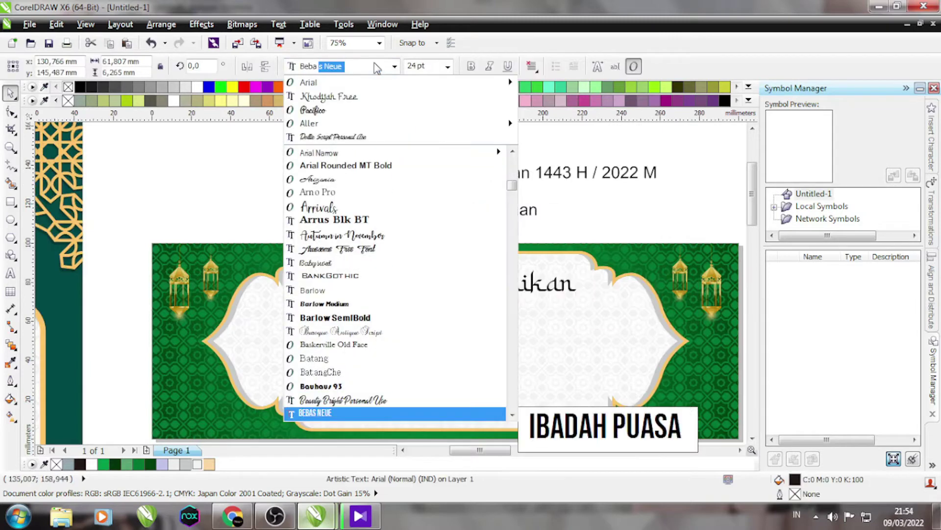
key(Return)
drag(414, 154, 610, 329)
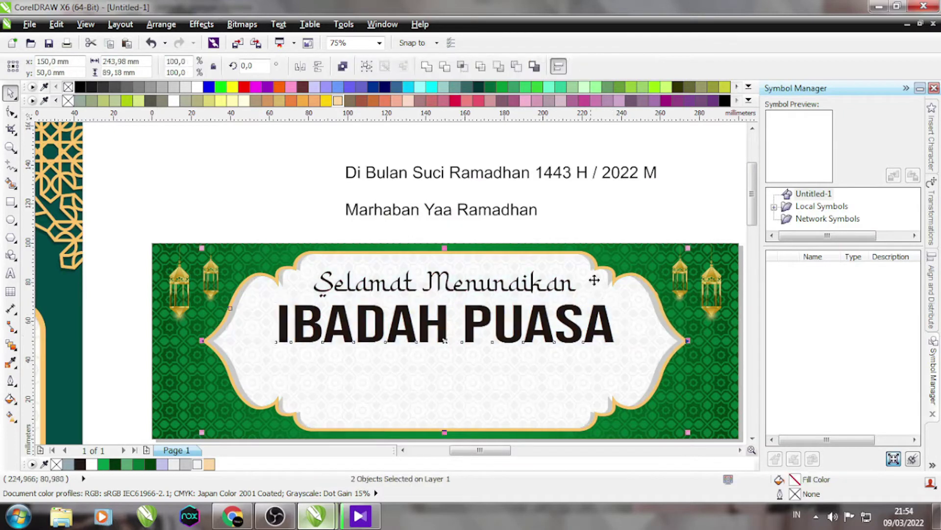
- Place the "Di Bulan Suci Ramadhan 1443 H / 2022 M" line centred below the headline and set its font to Bebas Neue
click(479, 174)
drag(480, 174, 428, 361)
click(394, 66)
click(492, 361)
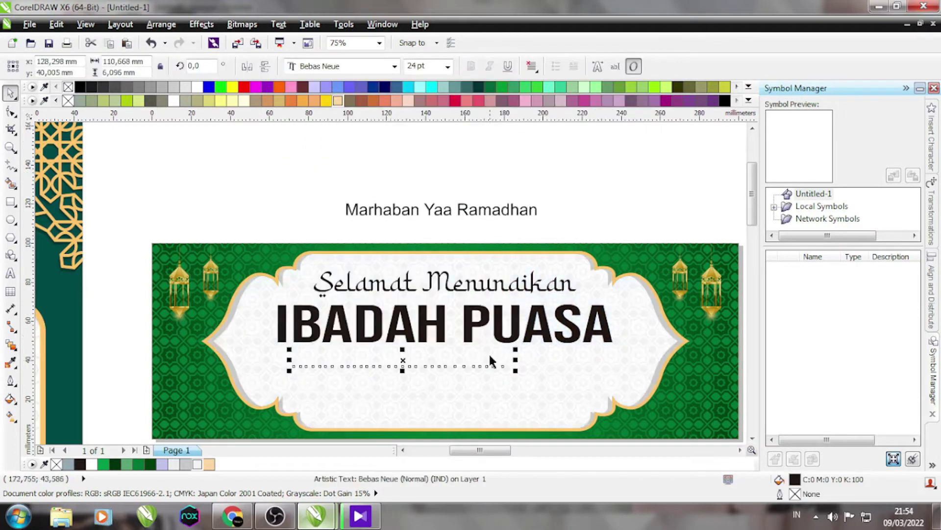
- Set "Marhaban Yaa Ramadhan" in Khodijah Free, place it below the date line and enlarge it to about 41 pt
click(441, 212)
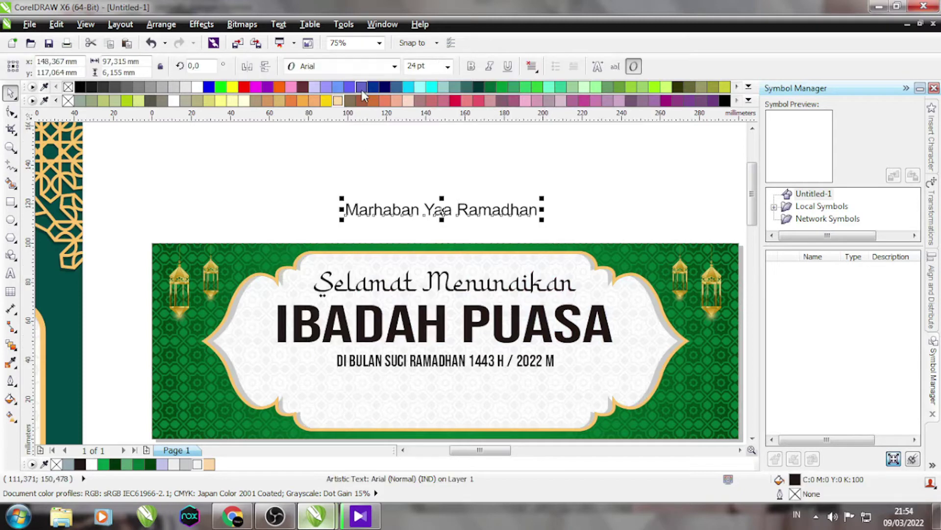
click(358, 66)
click(353, 117)
drag(451, 210, 366, 343)
drag(498, 319, 635, 320)
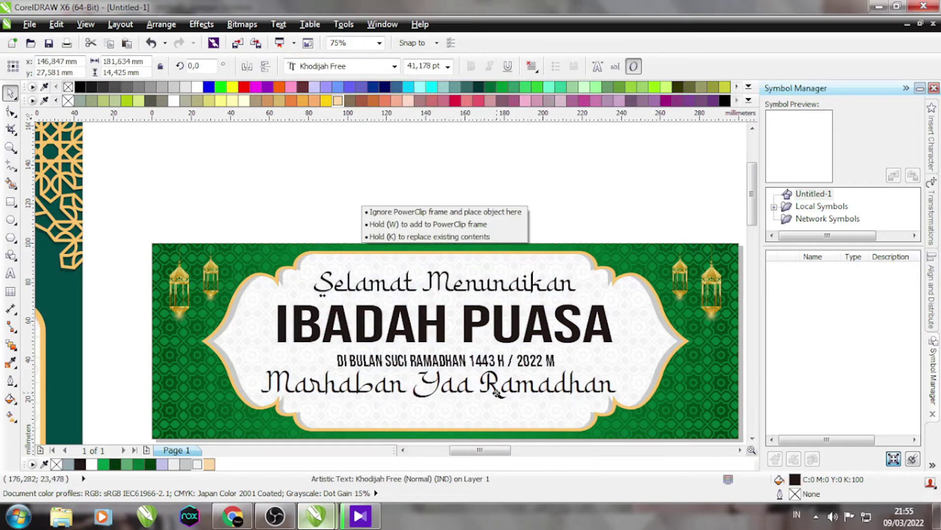
click(441, 196)
- Import the three mosque images from File Explorer and place the orange and blue-domed ones beside the green arch ornament
scroll(432, 194, down, 1)
scroll(369, 210, down, 1)
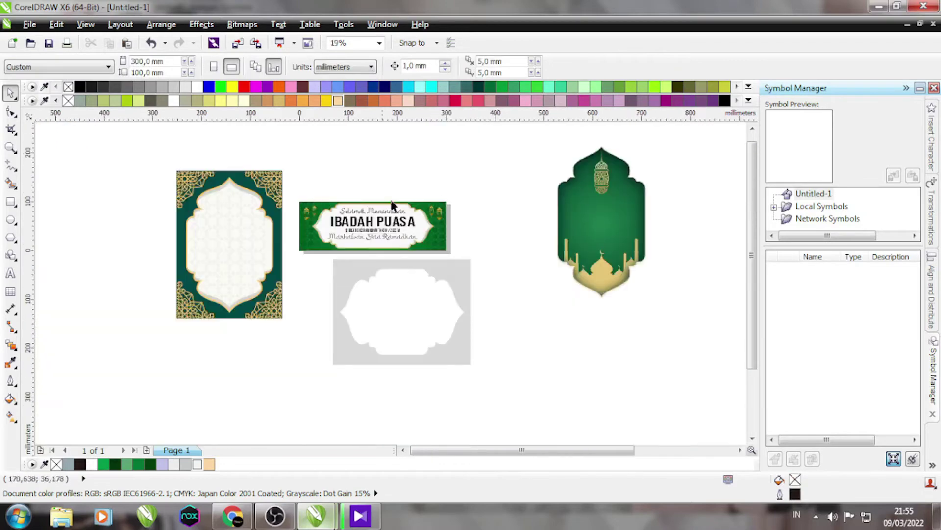
scroll(395, 208, up, 1)
scroll(462, 242, right, 2)
scroll(463, 242, down, 1)
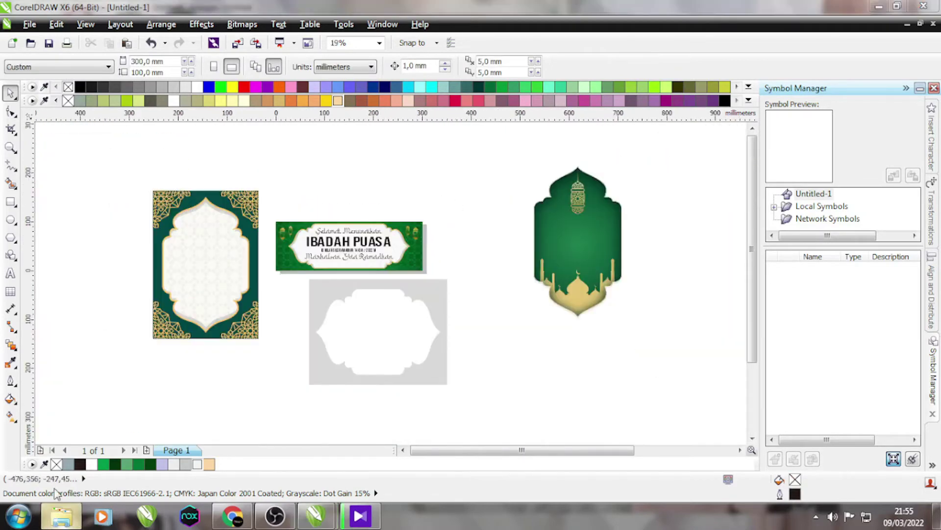
click(60, 516)
click(55, 102)
click(242, 127)
key(shift+Left)
key(shift+Left)
drag(250, 152, 476, 318)
drag(651, 355, 665, 355)
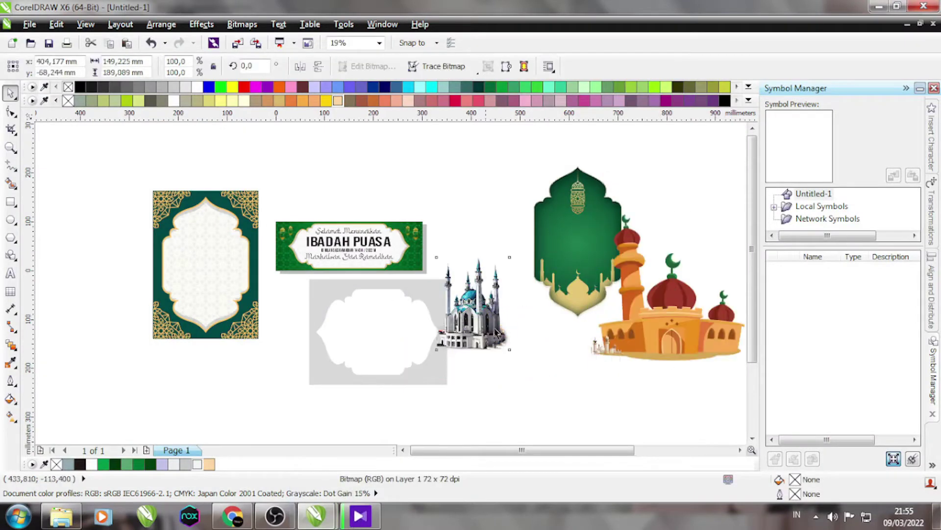
drag(422, 350, 593, 354)
- Move the beige mosque image to the banner's lower-left corner and scale it so its base overlaps the bottom edge
scroll(362, 235, up, 5)
drag(267, 254, 246, 255)
scroll(361, 236, down, 4)
drag(309, 232, 343, 192)
scroll(311, 278, up, 2)
drag(310, 278, 300, 327)
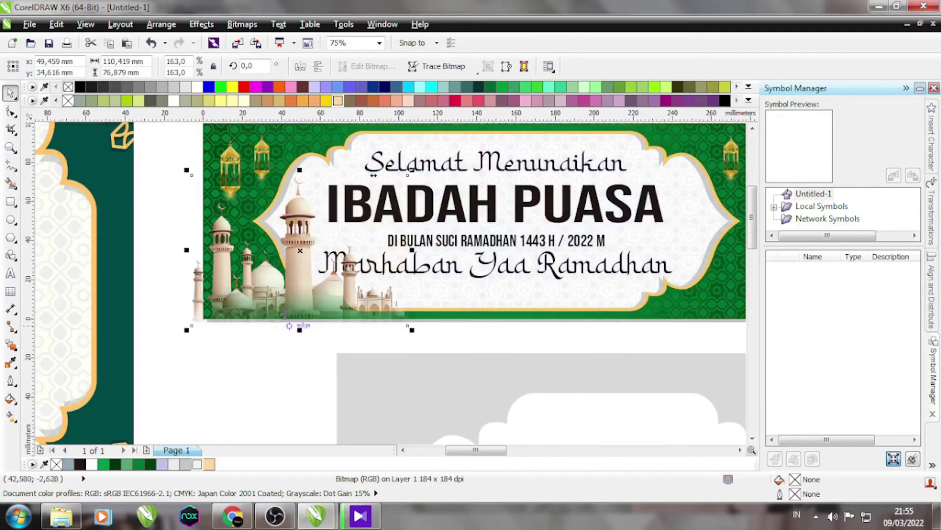
drag(410, 329, 395, 334)
scroll(252, 353, down, 2)
scroll(385, 316, up, 2)
- Shrink the "Marhaban Yaa Ramadhan" text slightly so it fits within the white frame
click(379, 313)
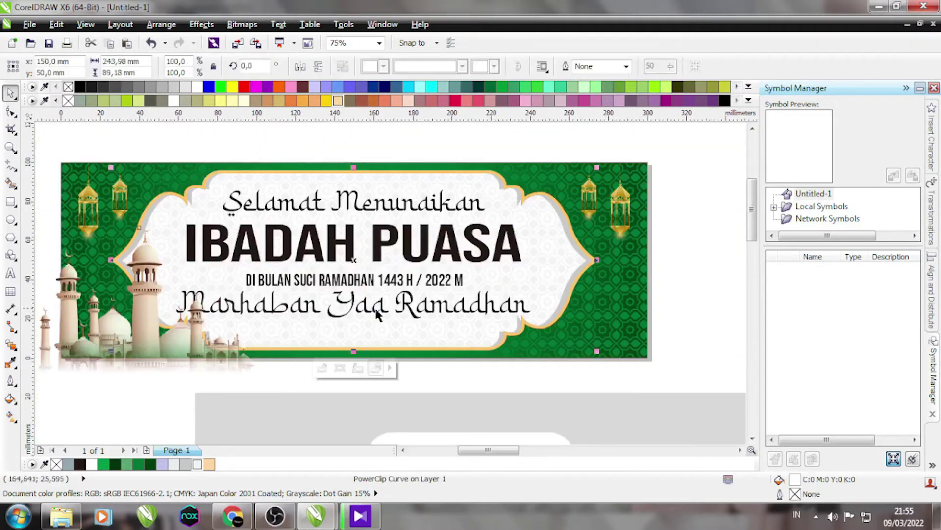
click(380, 316)
drag(531, 328, 515, 316)
- Place a copy of the beige mosque beside the banner and PowerClip the original inside the green rectangle
click(68, 277)
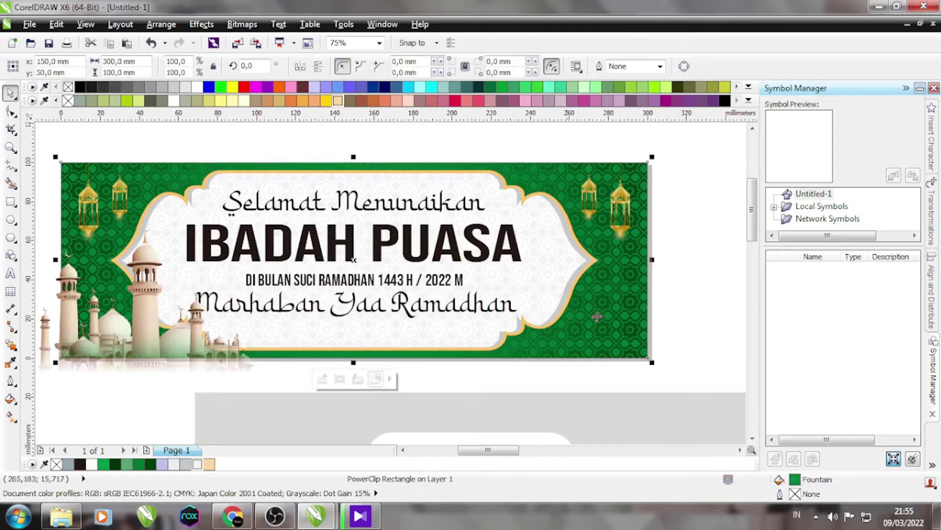
key(Escape)
scroll(376, 206, down, 2)
drag(263, 248, 601, 192)
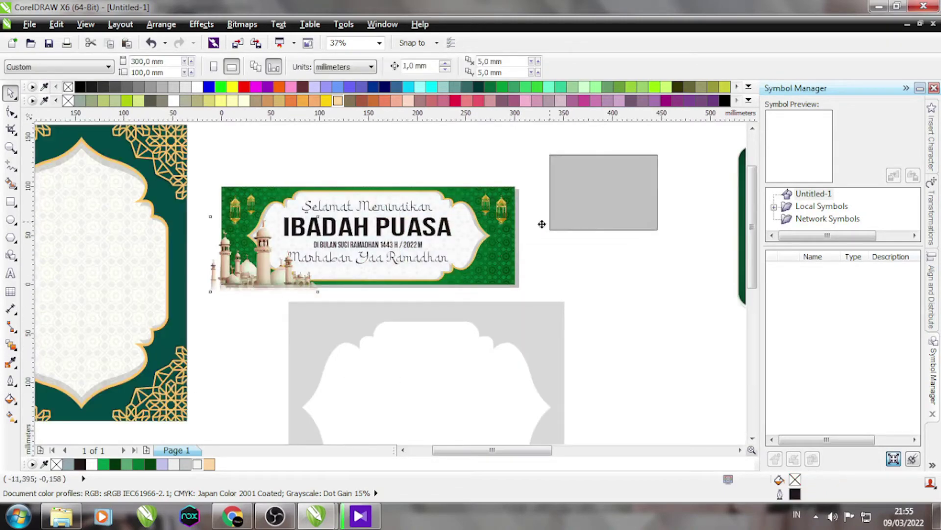
key(Escape)
click(371, 268)
- Nudge "Selamat Menunaikan" up about 2 mm towards the frame's upper edge
scroll(371, 268, up, 2)
click(349, 227)
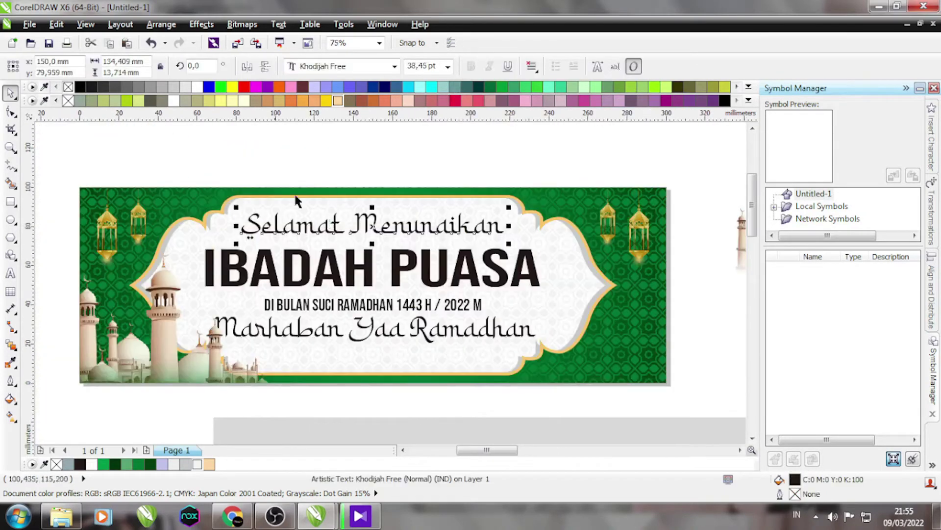
click(263, 208)
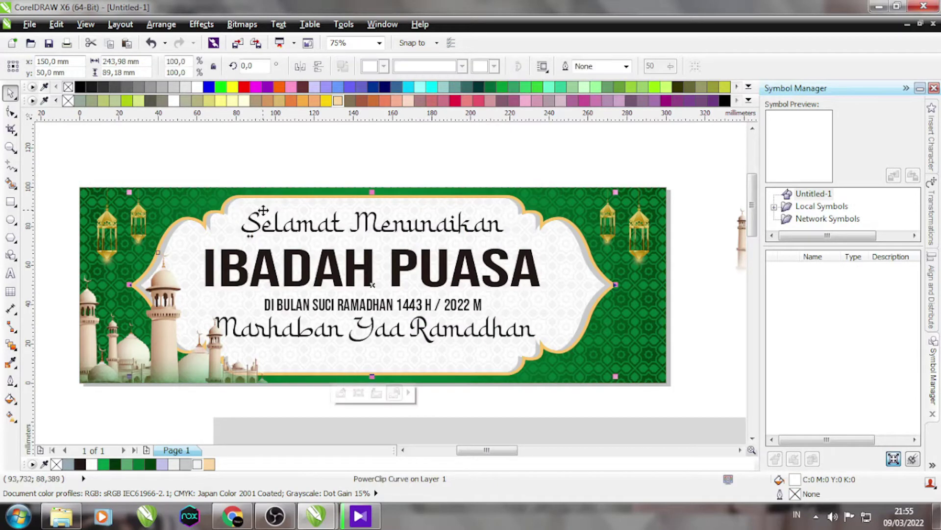
- Break the green arch ornament into its layers and move the white shadowed shape and green plates apart
scroll(269, 214, down, 4)
key(ctrl+v)
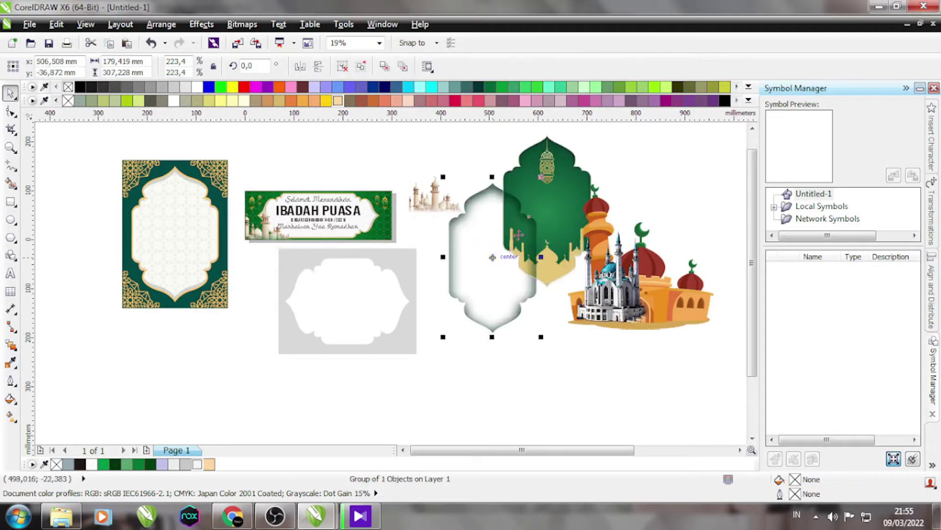
drag(559, 200, 523, 190)
drag(469, 165, 541, 127)
- Try filling the banner's white central frame with the green C83 M32 Y81 K24 sampled from the arch ornament
click(13, 366)
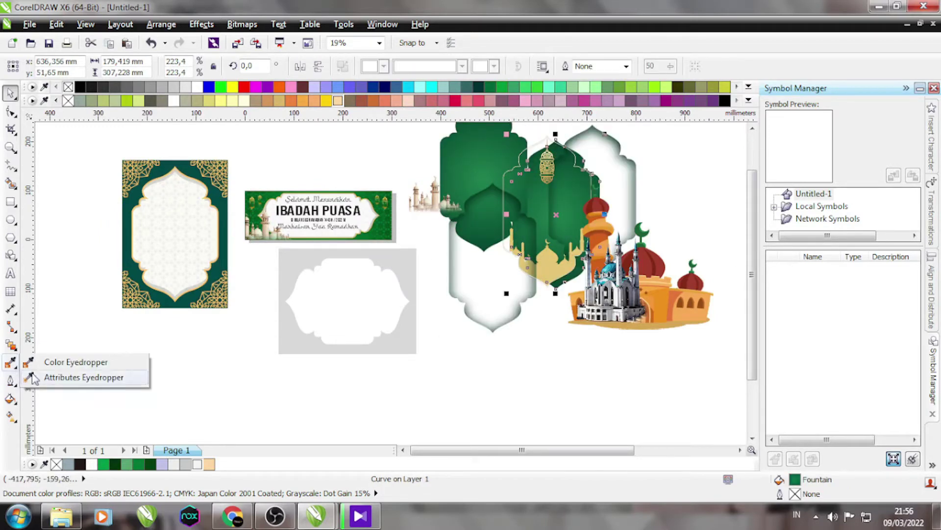
click(69, 362)
scroll(543, 196, left, 3)
scroll(542, 196, up, 2)
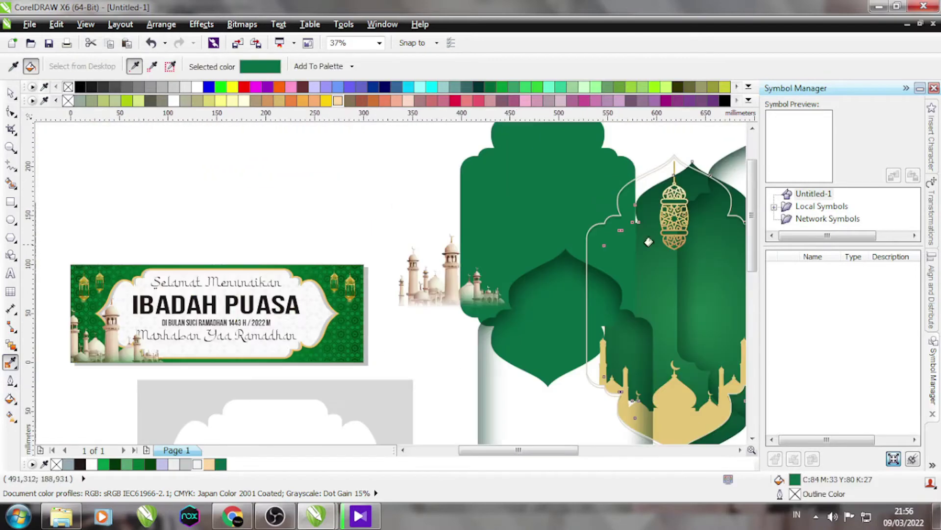
key(space)
click(550, 203)
key(space)
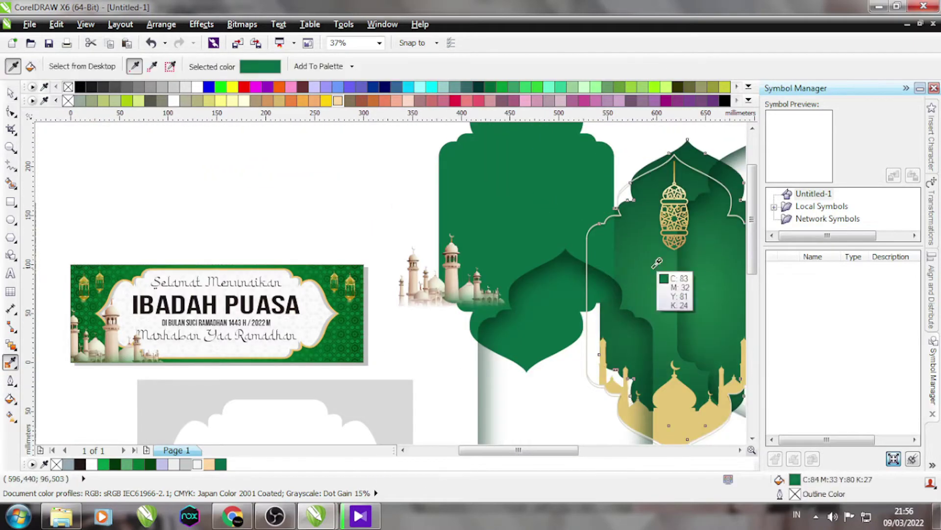
scroll(316, 302, up, 5)
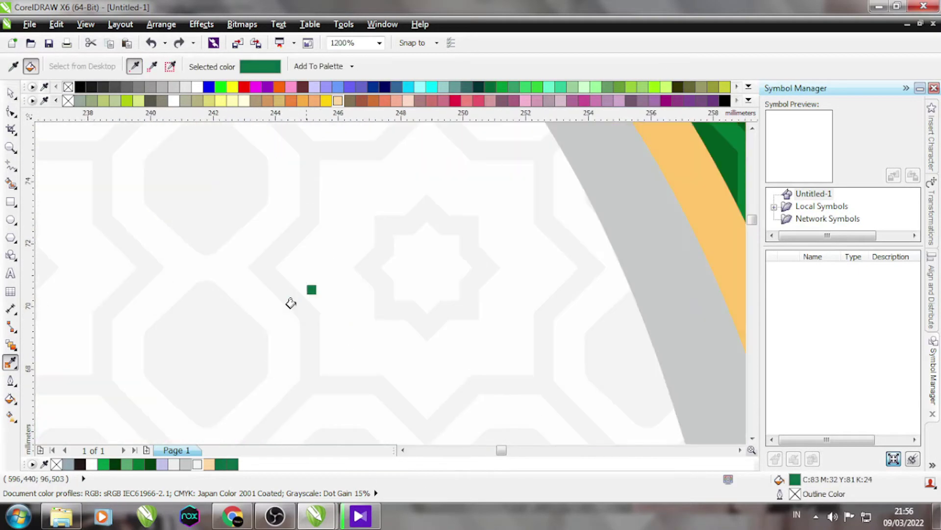
scroll(320, 263, down, 3)
key(space)
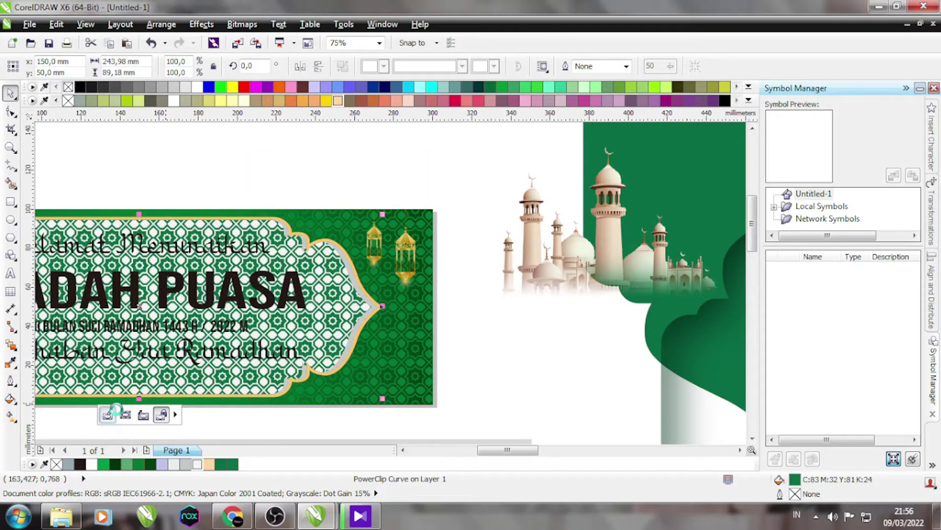
- Sample the green #23714E from the arch ornament's plate with the Color Eyedropper
click(108, 414)
key(F10)
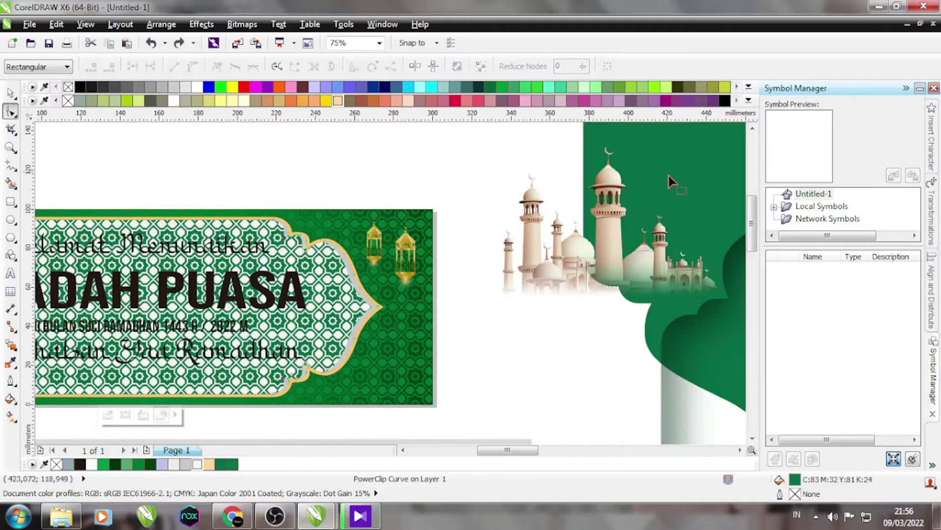
key(i)
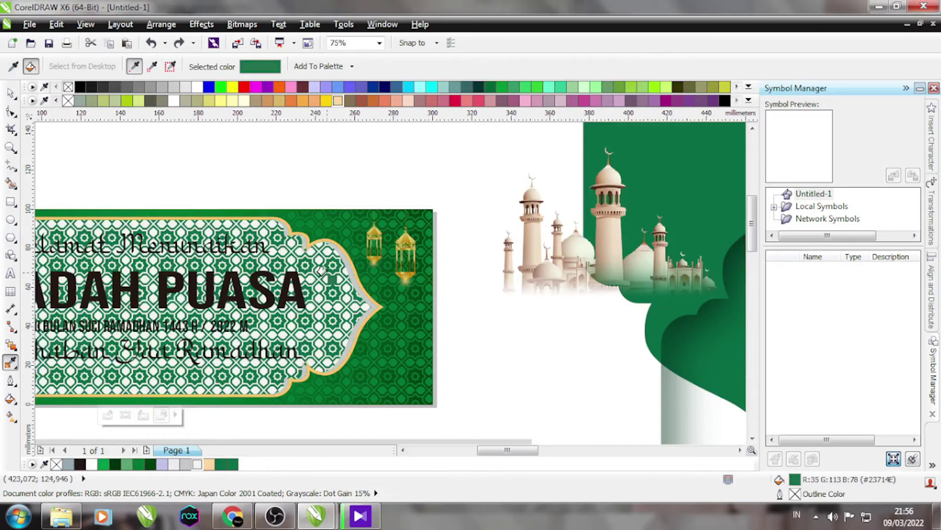
key(space)
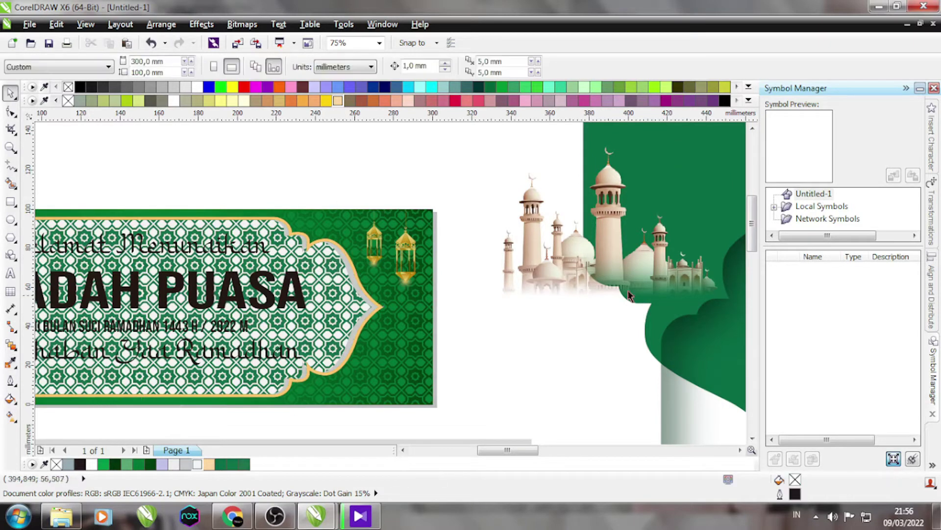
- Try copying the arch ornament's green gradient fill onto the banner's central frame with the Attributes Eyedropper
scroll(345, 297, down, 2)
click(10, 362)
click(64, 362)
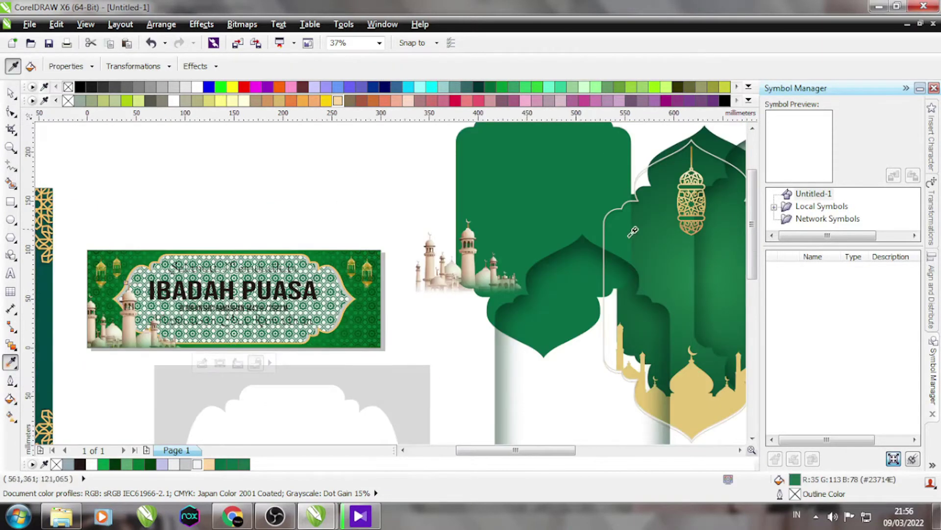
scroll(329, 283, up, 2)
key(space)
click(316, 286)
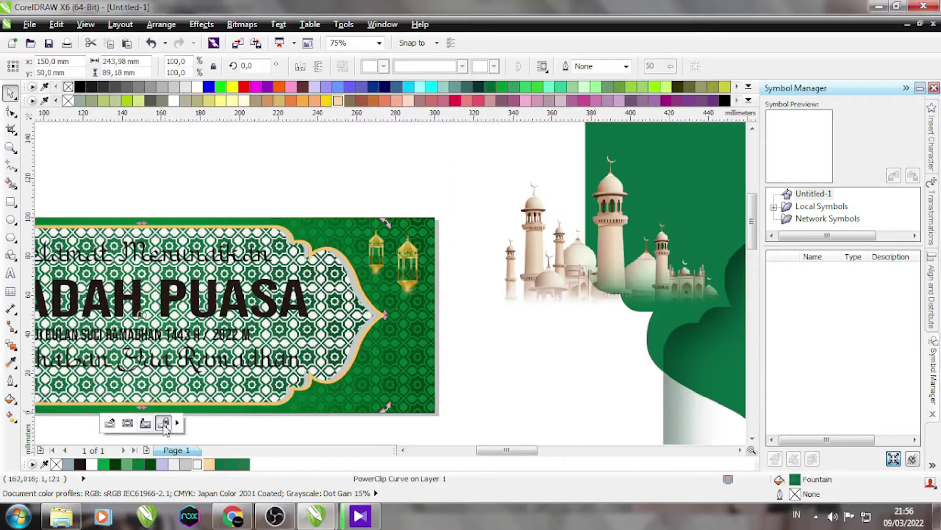
- Try recolouring the star pattern inside the central frame's PowerClip with the sampled green
ctrl+click(318, 271)
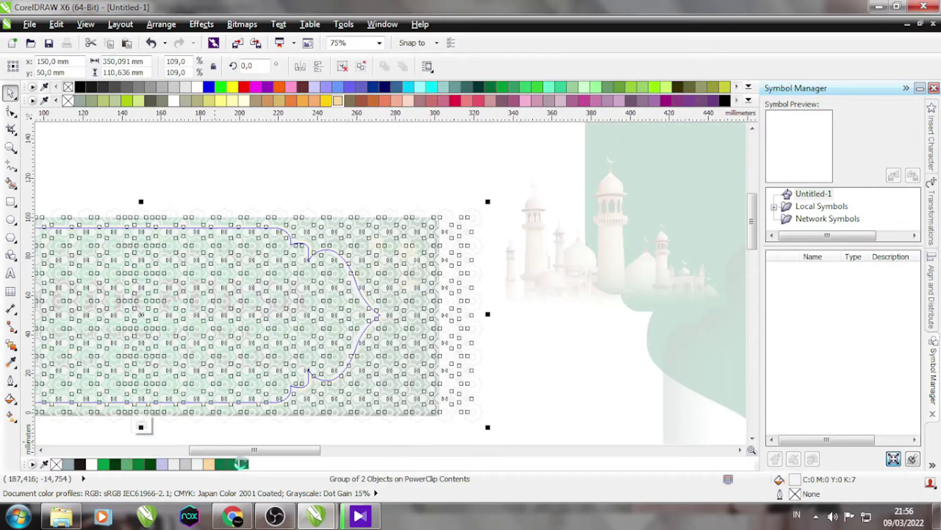
click(241, 464)
click(141, 427)
scroll(369, 251, down, 2)
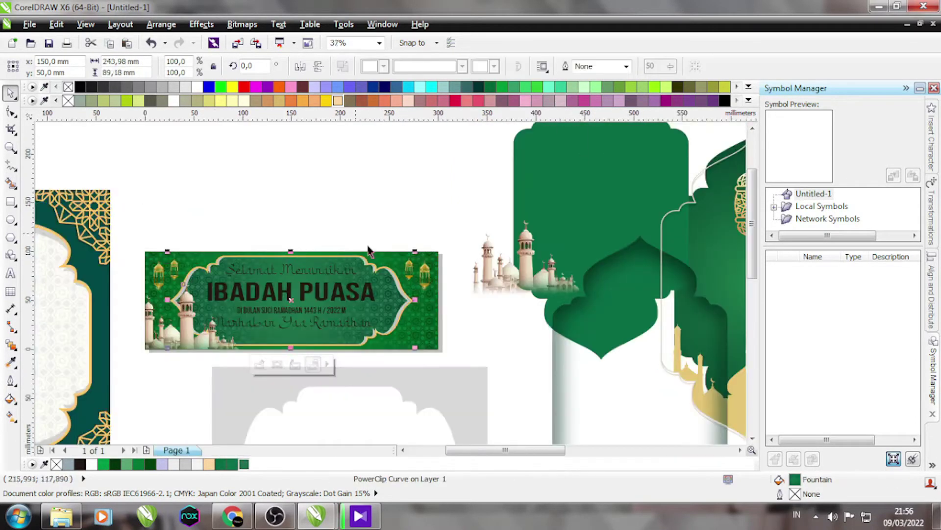
click(368, 247)
scroll(221, 292, up, 2)
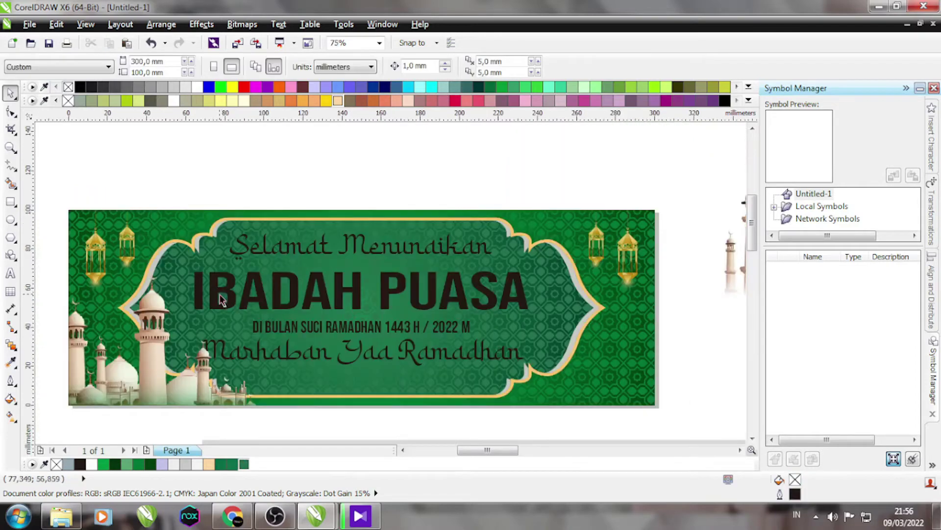
- Undo the star pattern recolouring and the green fills applied to the central frame
key(ctrl+z)
key(ctrl+z)
key(ctrl+z)
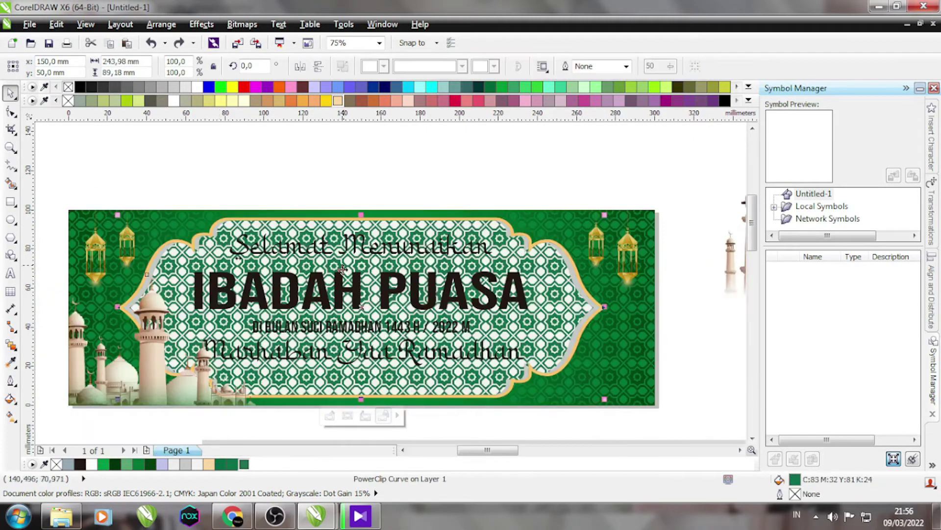
key(ctrl+z)
key(ctrl+z)
key(ctrl+z)
- Copy the frame border's gold fill (#FFC565) onto the "Selamat Menunaikan" text with the Attributes Eyedropper
scroll(339, 245, up, 2)
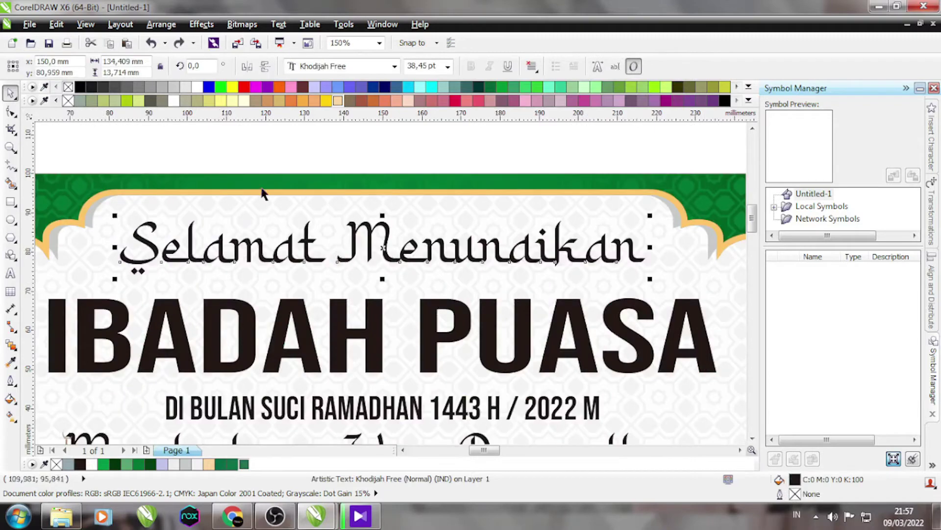
click(11, 362)
click(84, 215)
scroll(131, 231, up, 3)
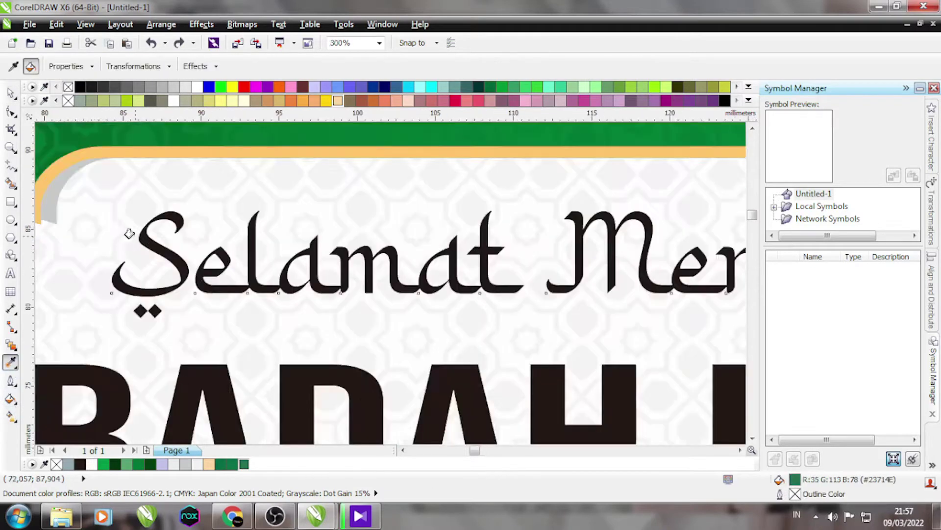
click(151, 244)
scroll(221, 243, down, 4)
key(space)
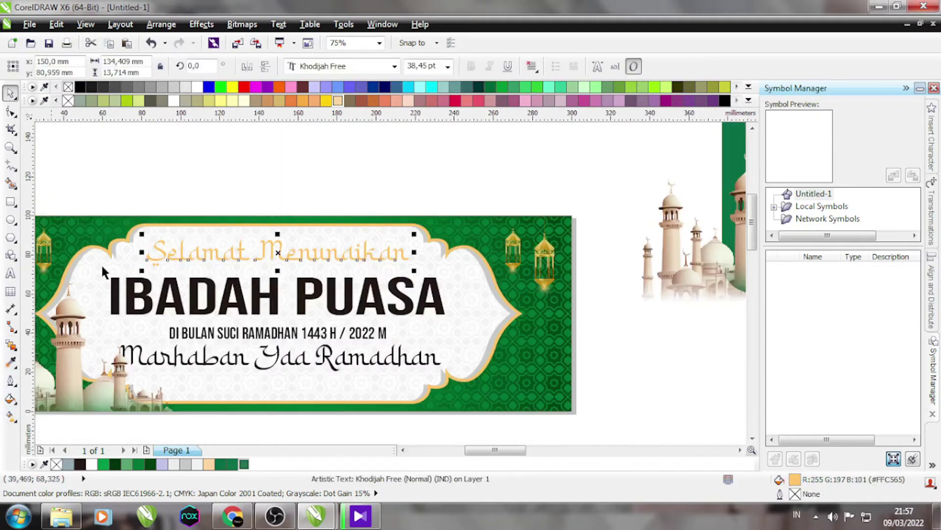
- Add a thin outside contour with one step around the "Selamat Menunaikan" text
click(15, 347)
click(63, 359)
click(318, 66)
scroll(235, 243, up, 2)
click(453, 70)
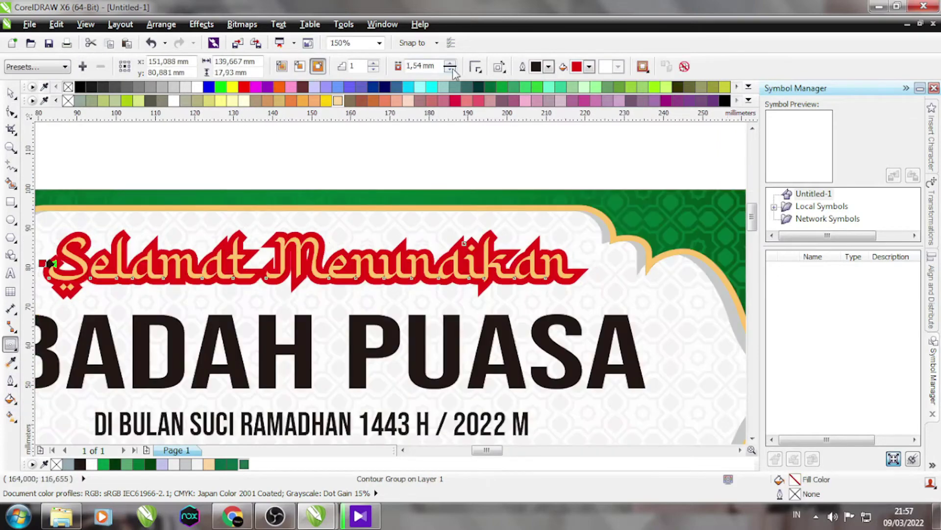
click(452, 69)
scroll(282, 235, up, 4)
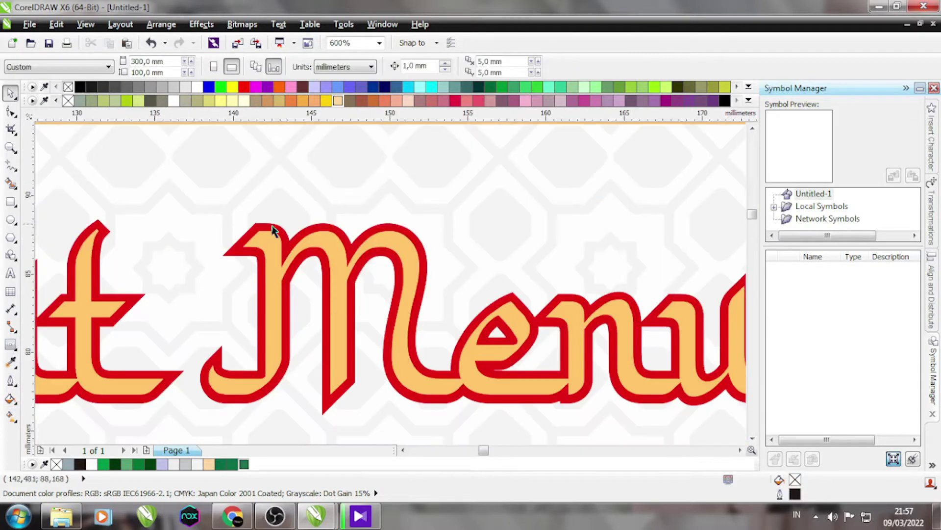
- Separate the contour from the "Selamat Menunaikan" text and fill it black
click(246, 288)
key(ctrl+z)
key(ctrl+z)
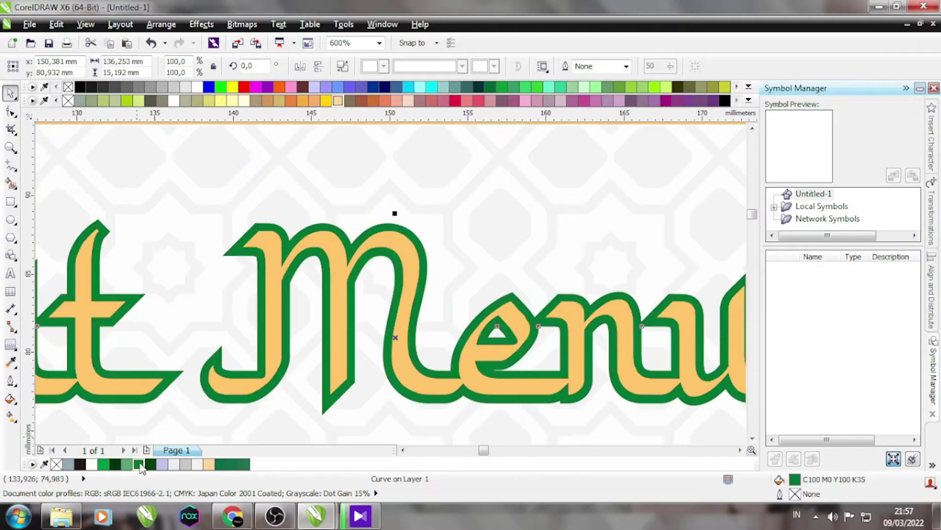
scroll(325, 171, down, 5)
key(Escape)
scroll(149, 270, up, 2)
scroll(150, 269, up, 3)
click(257, 230)
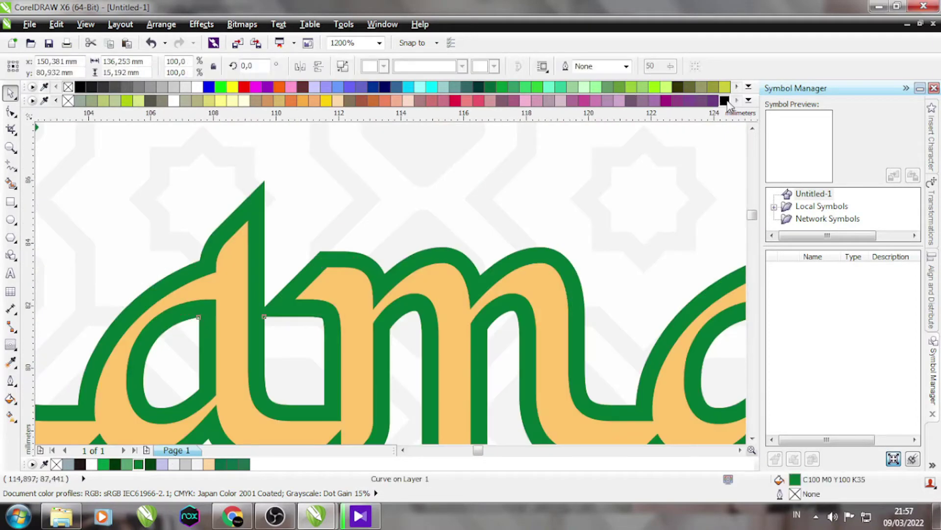
key(F4)
- Give "IBADAH PUASA" a radial fountain fill from medium green at the centre to dark green at the ends
click(260, 313)
click(10, 415)
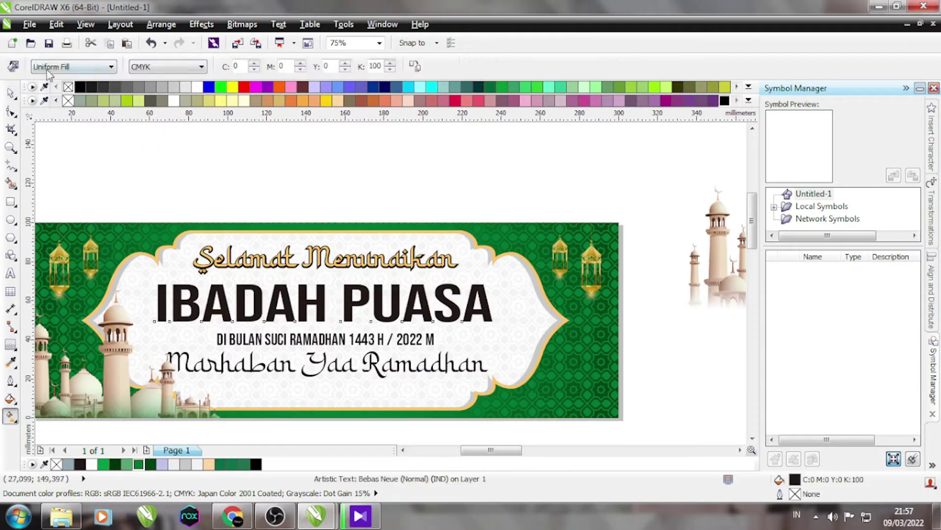
click(49, 67)
click(46, 103)
click(221, 464)
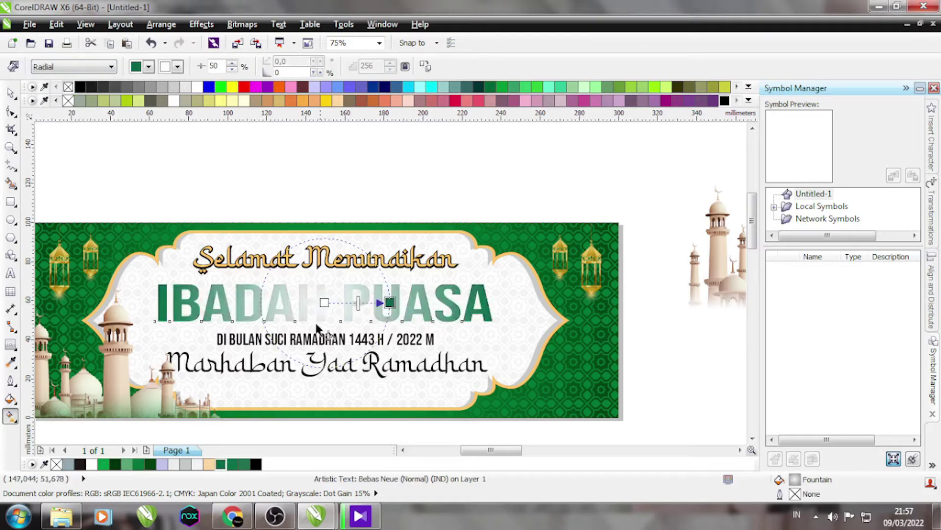
click(150, 464)
key(space)
- Try pulling the white shadowed arch ornament out of the ornament stack to above the banner
key(F3)
click(10, 362)
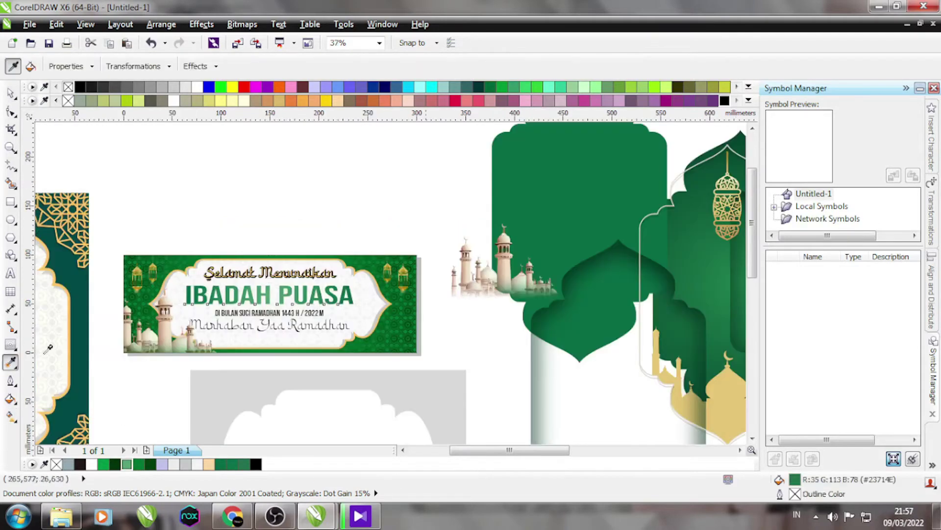
scroll(308, 371, up, 3)
scroll(309, 371, down, 3)
key(space)
click(547, 221)
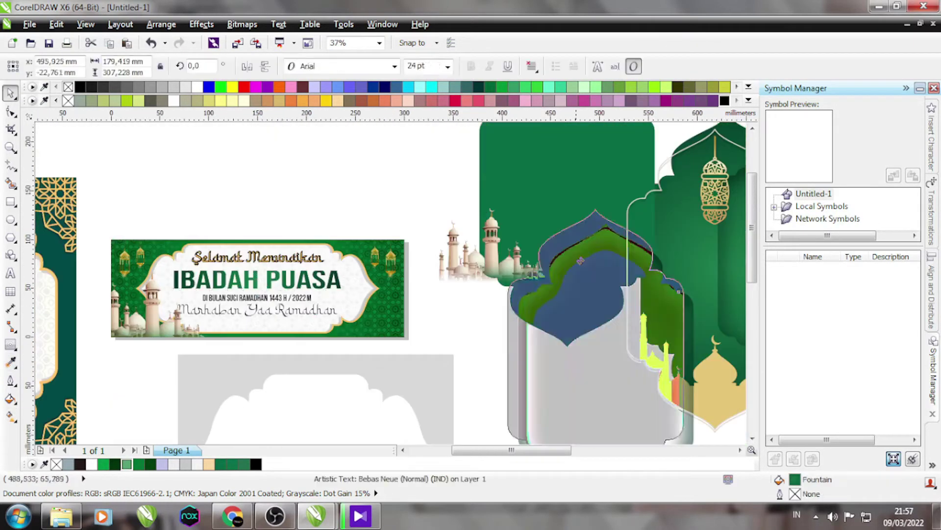
drag(546, 221, 349, 158)
scroll(458, 280, down, 2)
scroll(458, 279, up, 2)
key(ctrl+z)
scroll(374, 189, down, 2)
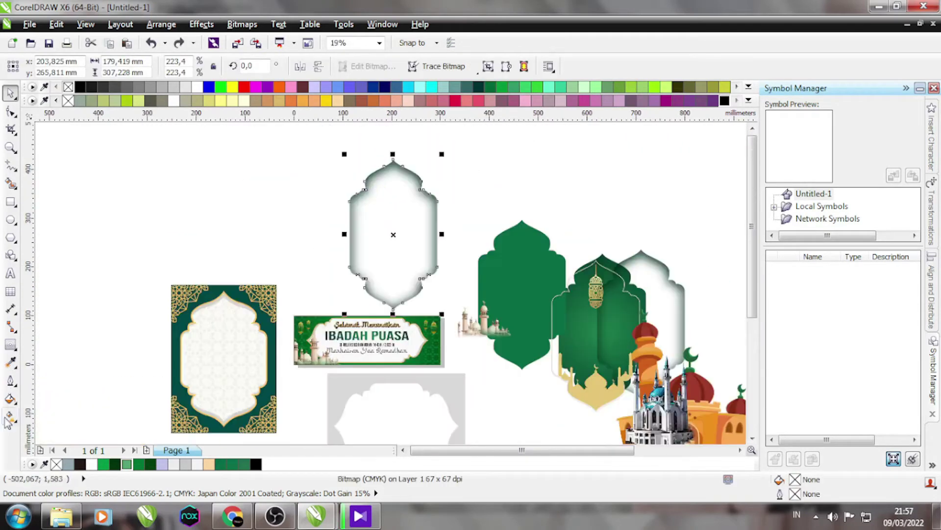
- Return the white shadowed arch ornament to the ornament stack beside the banner
click(14, 347)
click(59, 441)
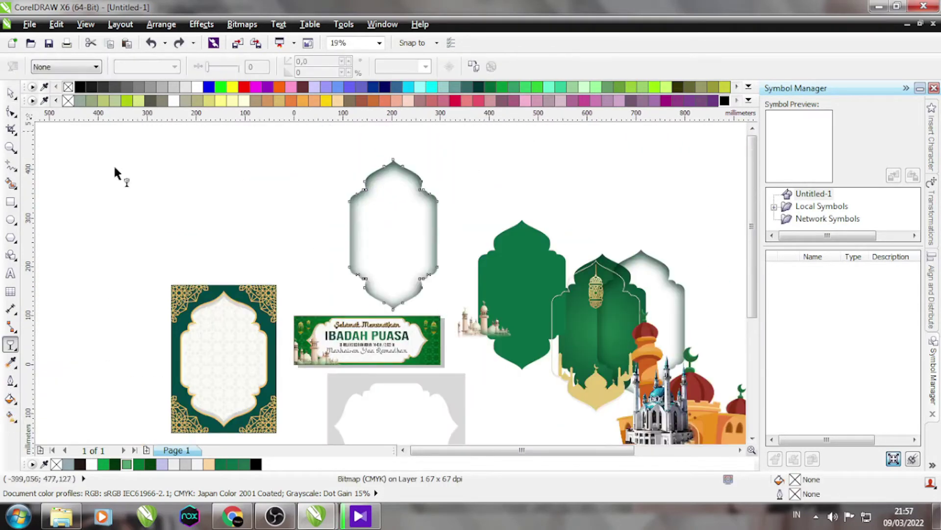
key(space)
drag(393, 311, 578, 387)
click(553, 410)
- Enlarge the "DI BULAN SUCI RAMADHAN 1443 H / 2022 M" line slightly about its centre
scroll(384, 352, up, 4)
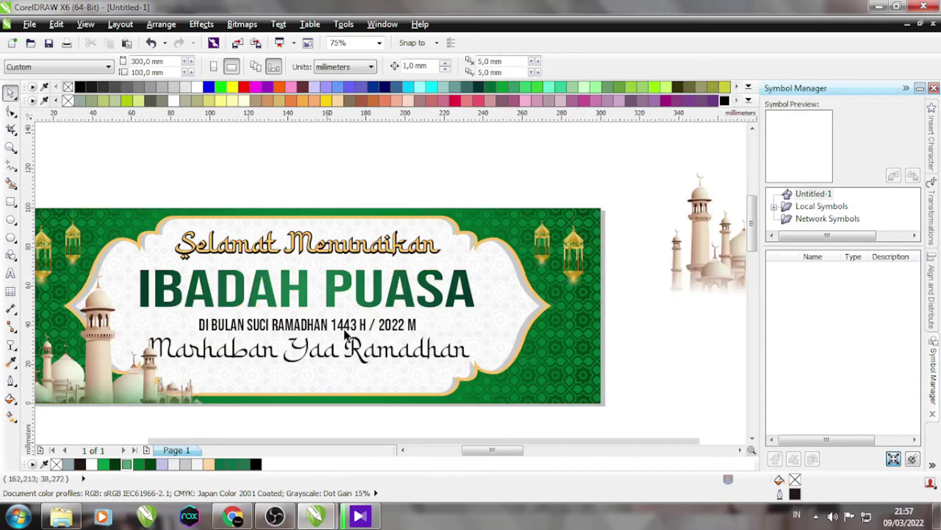
click(429, 322)
- Give "Selamat Menunaikan" a radial fountain fill from deep yellow at the centre to gold #FFC565 outward
click(302, 240)
scroll(302, 241, up, 2)
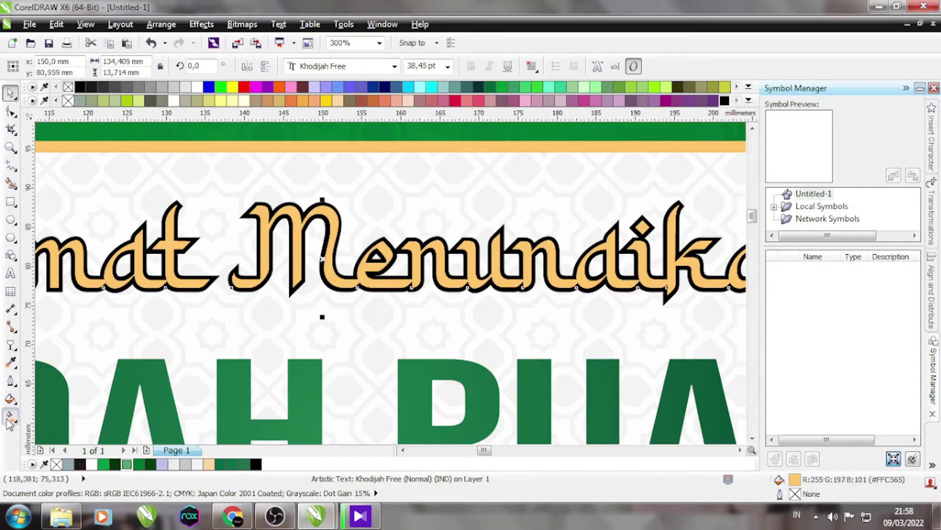
key(F3)
click(9, 416)
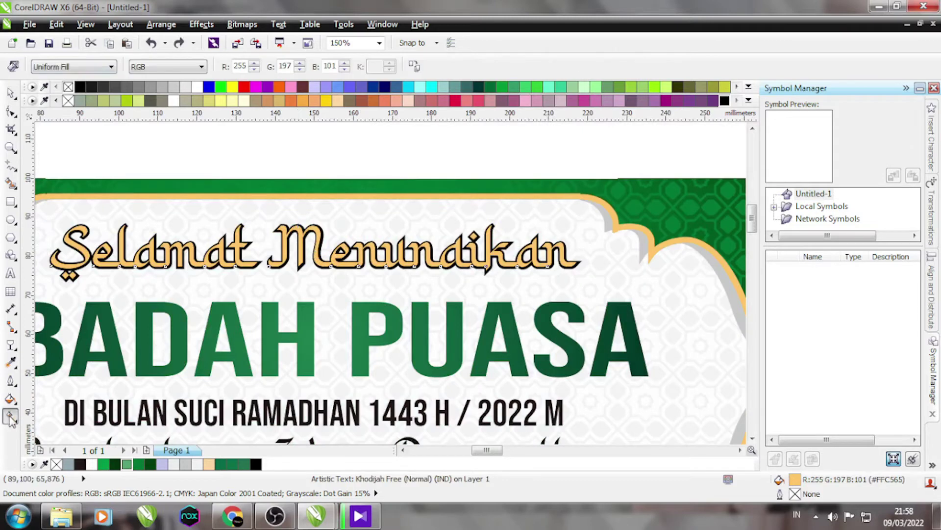
click(73, 67)
click(49, 97)
click(748, 100)
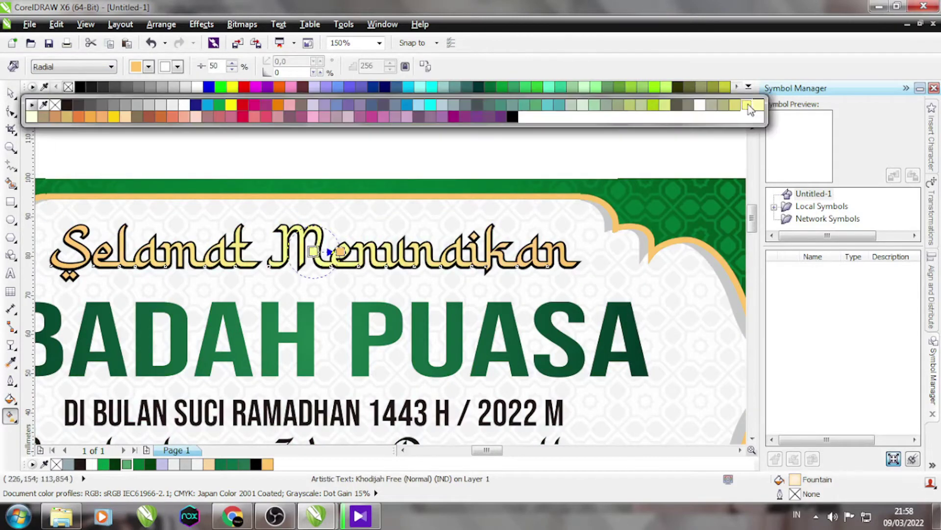
click(220, 101)
click(326, 100)
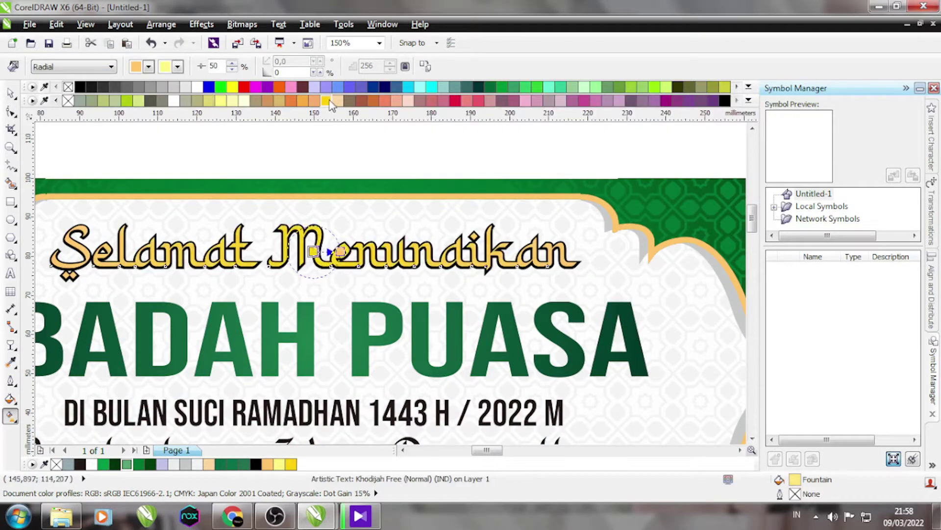
key(space)
click(428, 150)
scroll(323, 282, up, 2)
scroll(325, 272, down, 4)
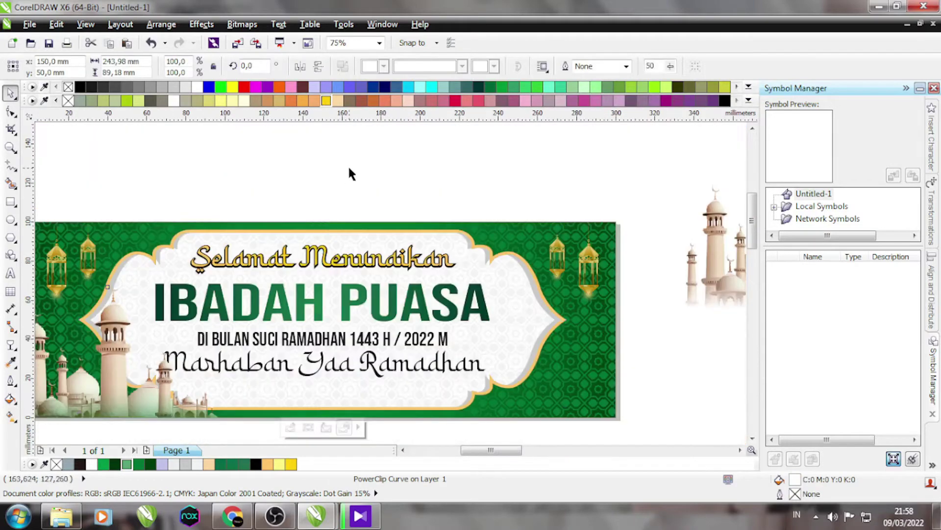
- Nudge the "Marhaban Yaa Ramadhan" line down by 2 mm
click(263, 371)
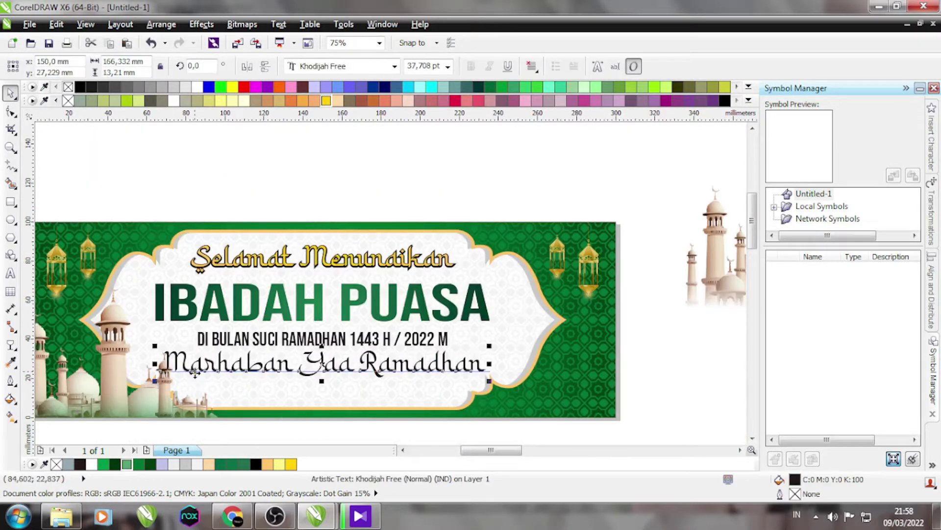
key(Down)
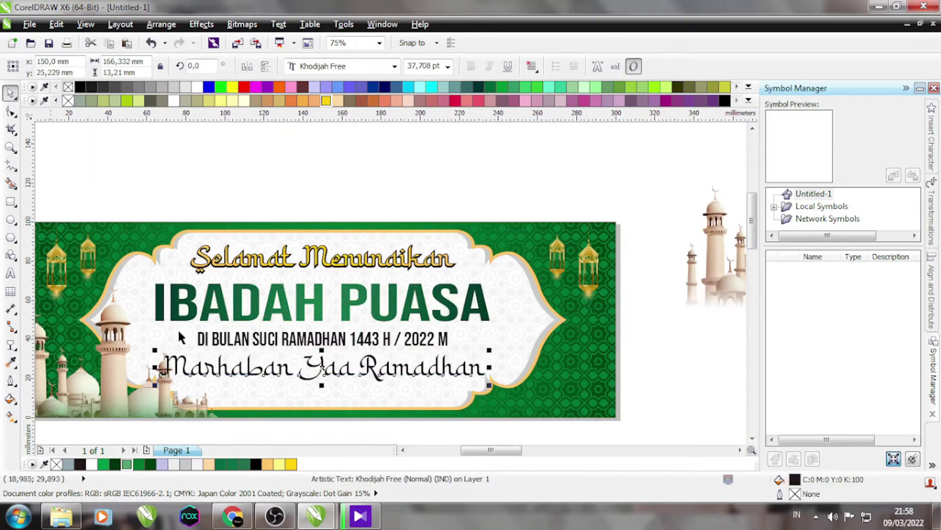
- Try recolouring "Marhaban Yaa Ramadhan" with the Attributes Eyedropper and undo the attempt
click(17, 361)
scroll(263, 372, up, 3)
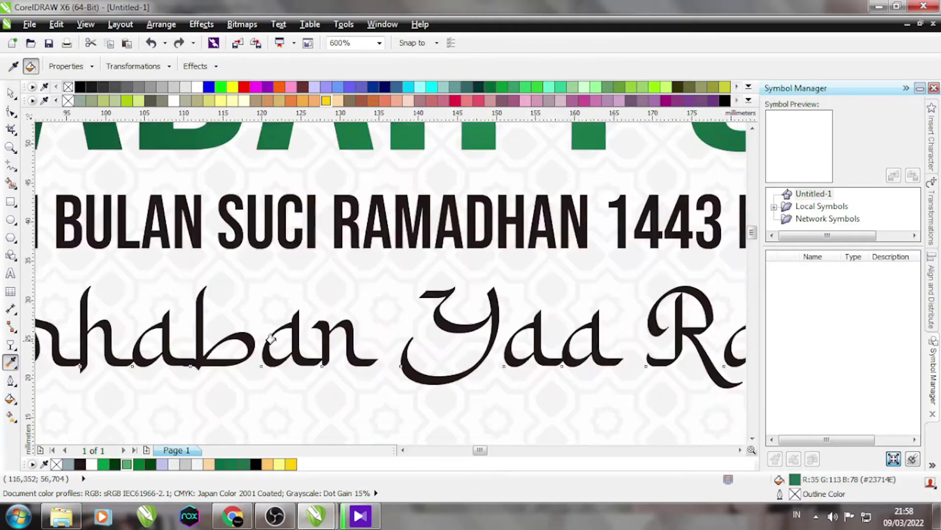
scroll(262, 373, down, 3)
key(ctrl+z)
- Draw a helper rectangle about 52 x 17 mm just above the banner's upper edge
click(11, 183)
click(11, 201)
drag(73, 160, 174, 193)
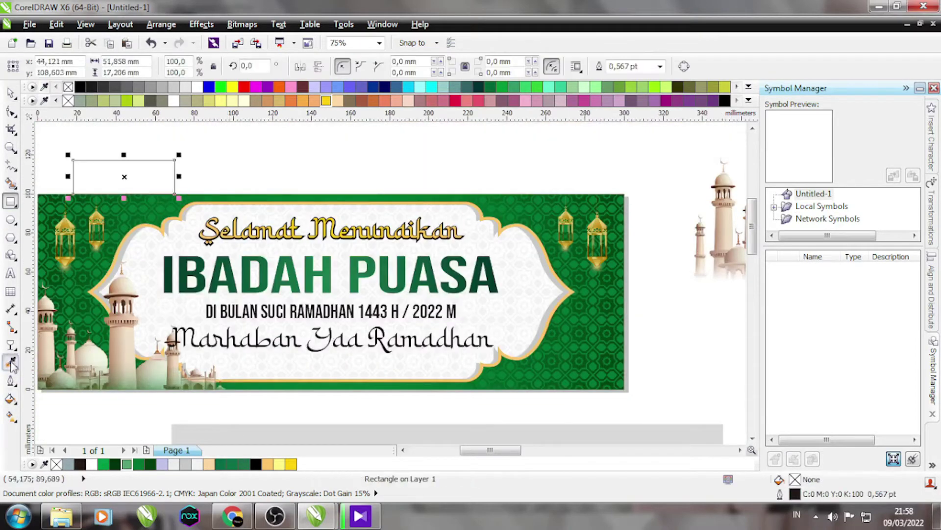
- Shift the helper rectangle along the banner's upper edge and copy the "IBADAH PUASA" green gradient onto it
key(i)
key(i)
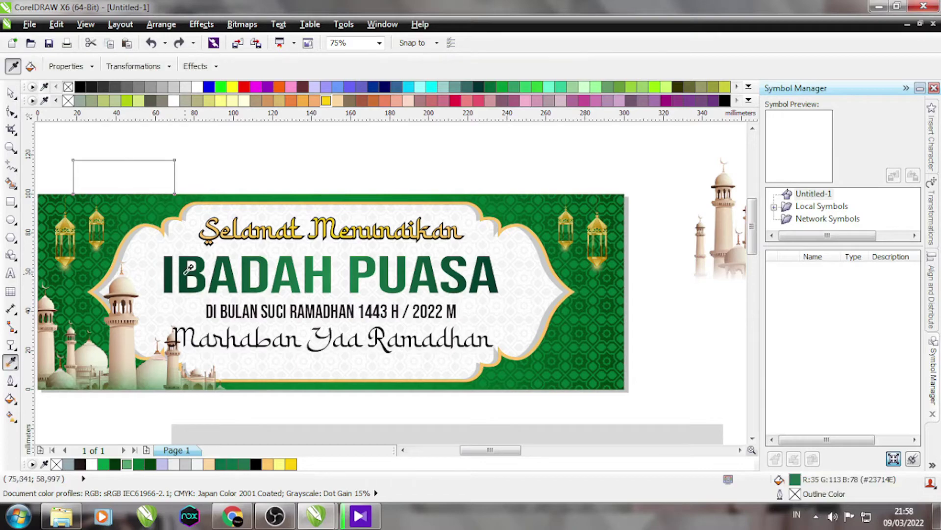
key(space)
drag(147, 168, 266, 164)
key(space)
click(211, 180)
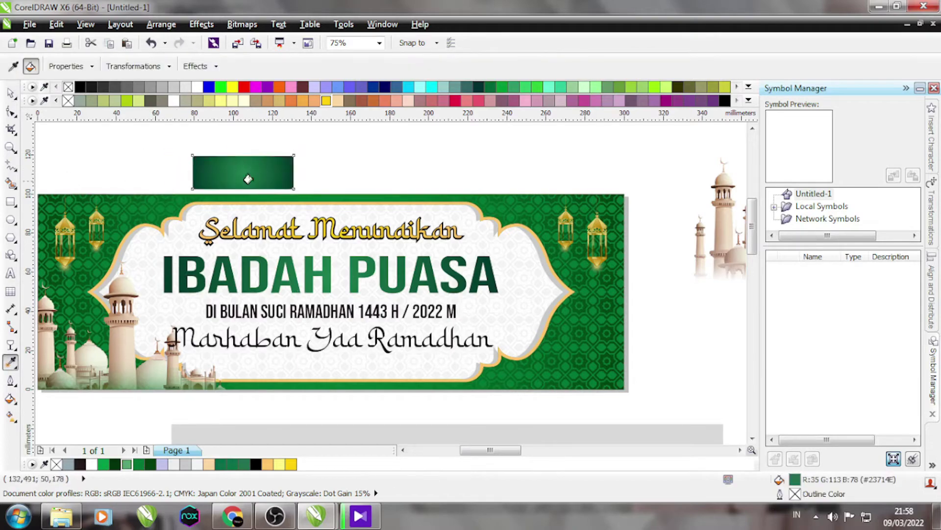
- Copy the helper rectangle's green gradient onto "Marhaban Yaa Ramadhan" and delete the rectangle
key(i)
scroll(211, 180, up, 5)
scroll(221, 188, down, 5)
key(space)
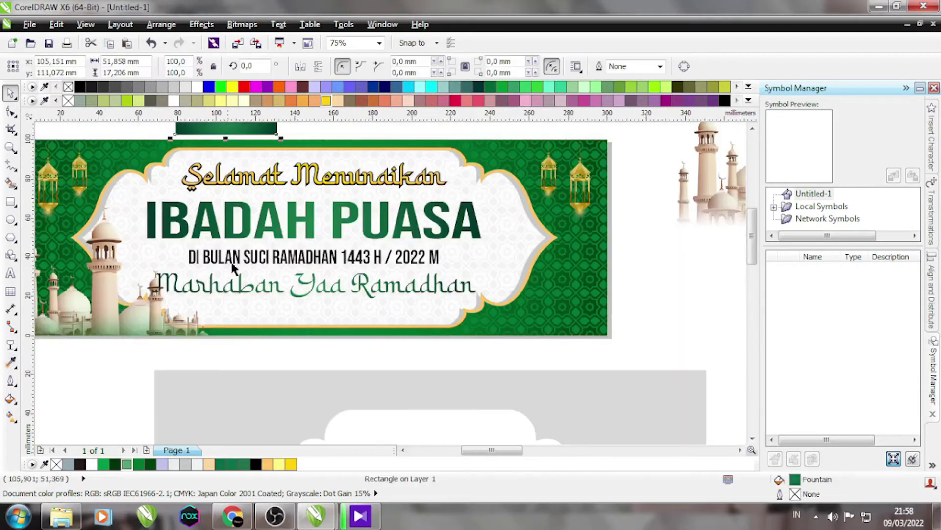
key(Delete)
click(347, 338)
click(296, 208)
scroll(296, 208, down, 2)
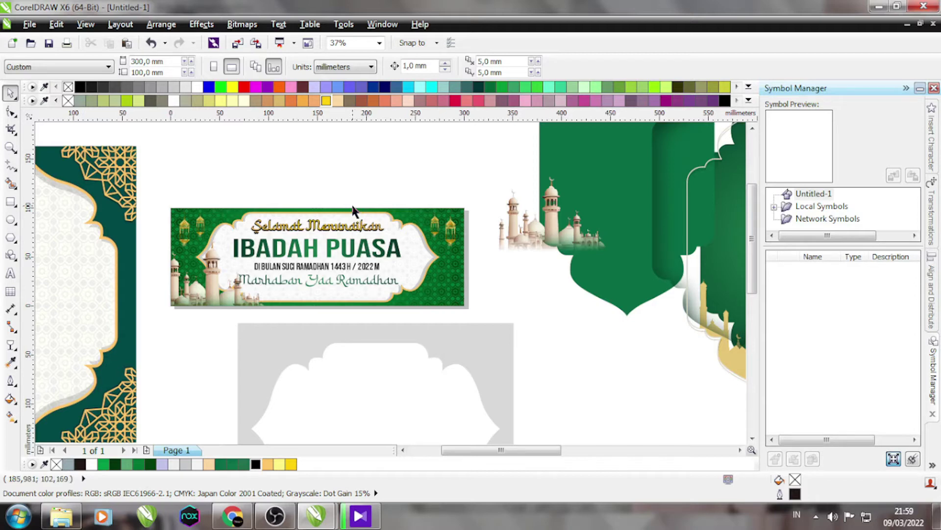
- Move the grey frame cutout away from the banner, down beneath the ornament stack
click(431, 341)
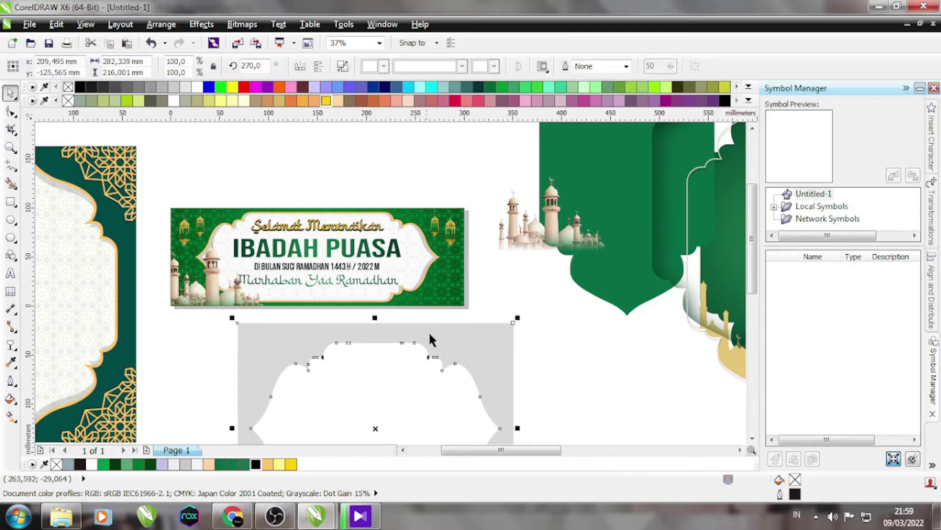
scroll(496, 386, down, 2)
click(461, 233)
- Select all banner objects and move the banner straight up off the page, to a vertical centre of 197.193 mm
drag(287, 332, 286, 332)
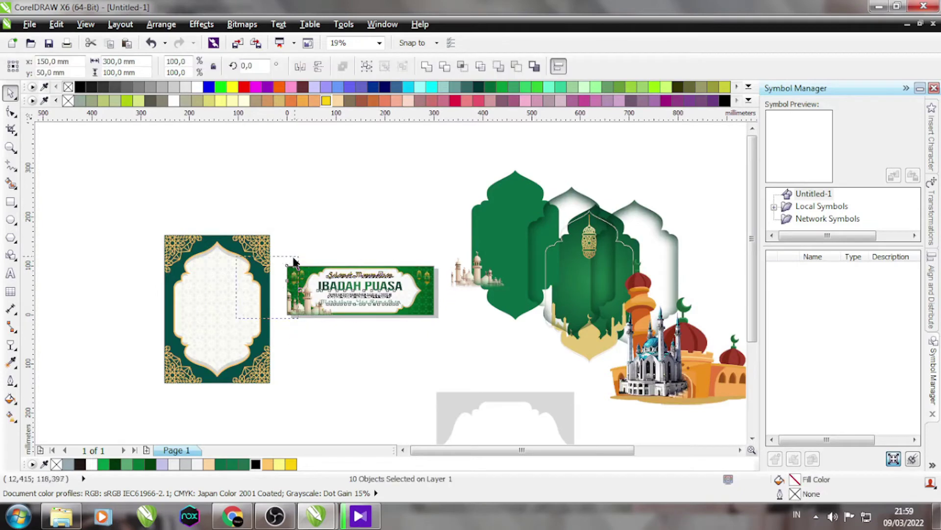
click(384, 319)
drag(384, 319, 280, 255)
drag(324, 312, 315, 244)
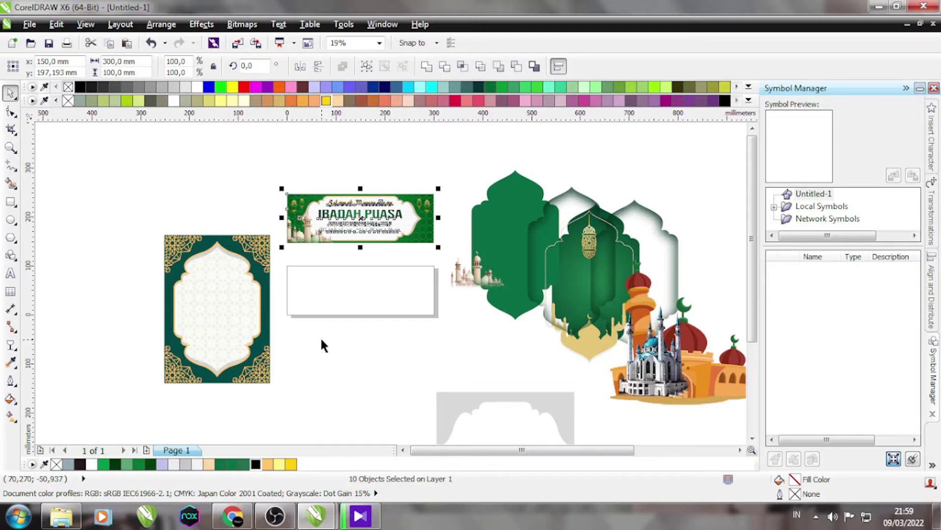
click(361, 320)
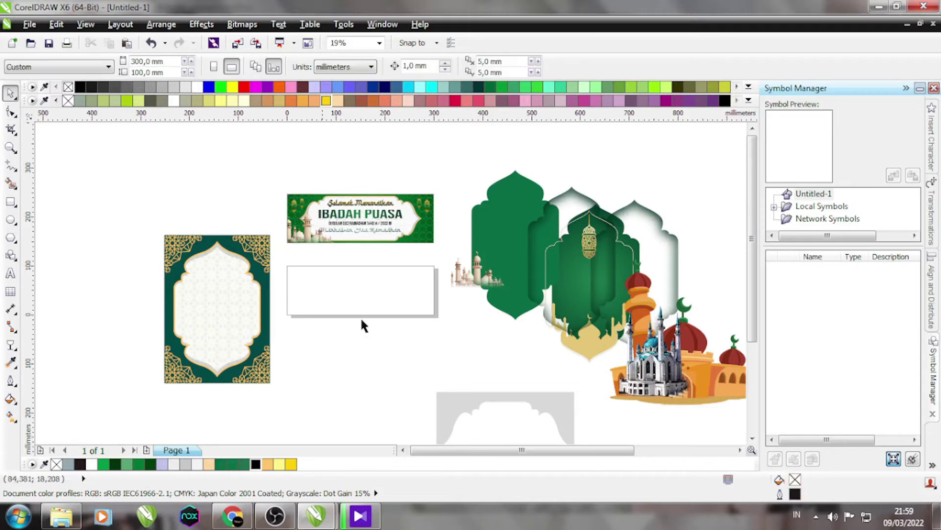
- Move the blue-domed mosque image clear of the orange mosque to open space beside the ornament stack
key(Tab)
drag(273, 179, 502, 211)
scroll(417, 257, up, 2)
scroll(362, 263, down, 4)
scroll(399, 273, up, 1)
click(398, 289)
click(445, 294)
scroll(481, 290, down, 1)
scroll(456, 251, up, 1)
- Try centring the arch ornaments, lantern and gold mosque silhouette on one another, and undo the alignment
click(400, 201)
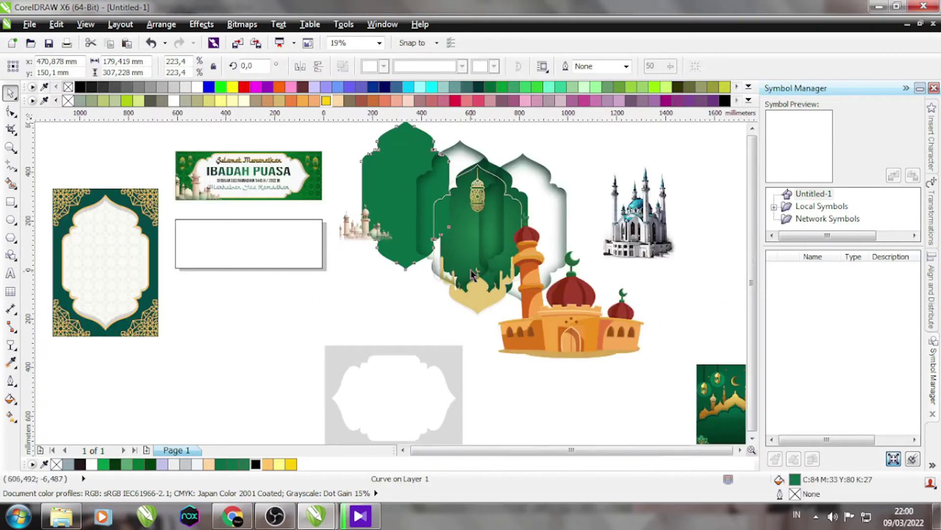
scroll(412, 181, down, 1)
click(483, 211)
key(Escape)
scroll(478, 252, up, 1)
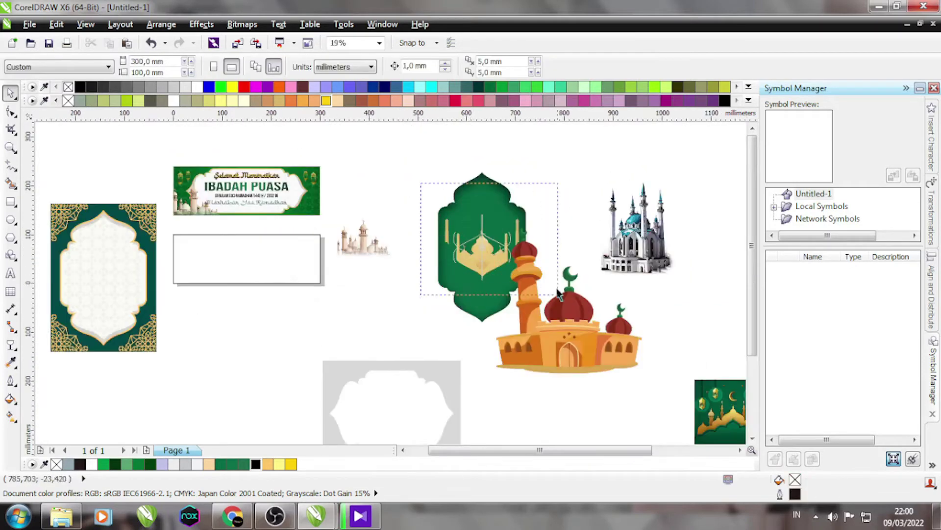
key(ctrl+z)
key(ctrl+z)
- Move the gold mosque silhouette with its outline out of the ornament stack to below the blank page
scroll(465, 324, up, 1)
click(478, 325)
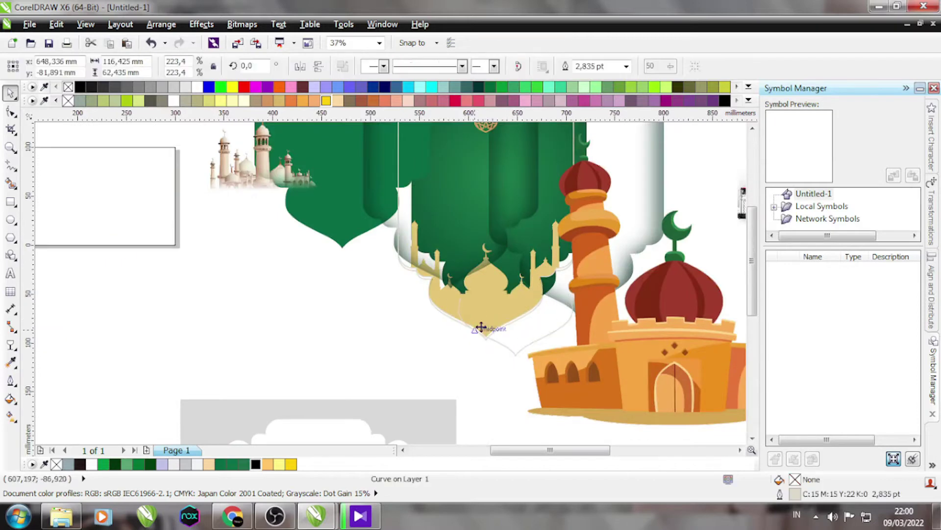
click(363, 340)
key(ctrl+a)
scroll(358, 299, down, 1)
drag(359, 299, 315, 318)
click(371, 293)
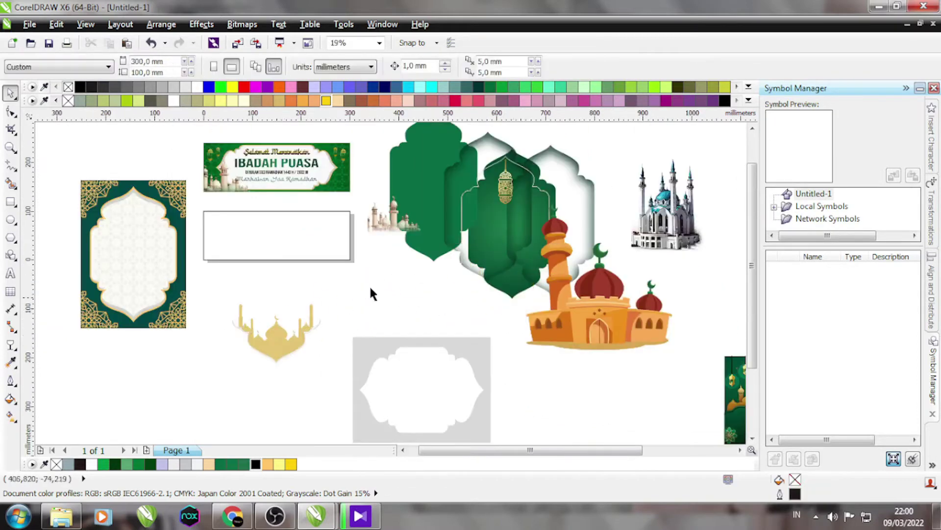
- Centre the remaining arch ornaments, thin arch outline and lantern on one another
scroll(583, 147, up, 2)
key(ctrl+z)
key(ctrl+z)
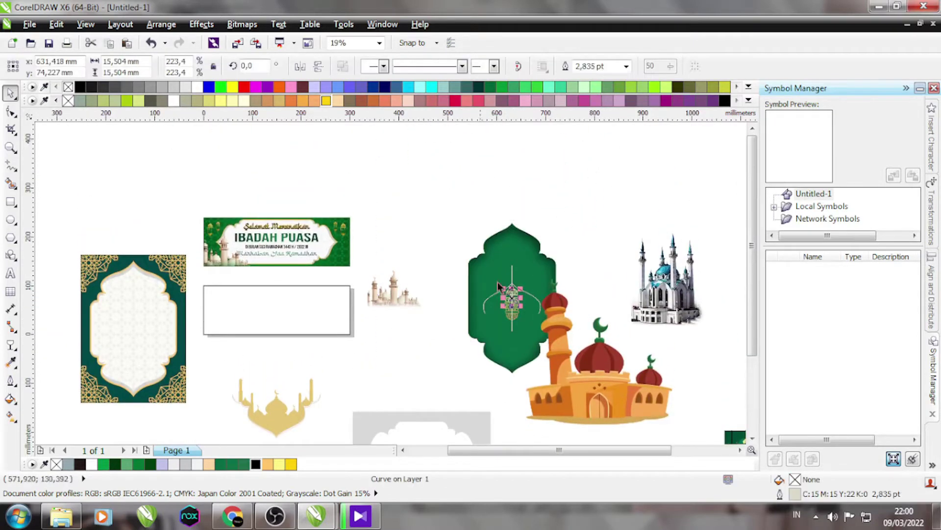
- Move the thin arch outline, the lantern and the stacked green arches apart, with the arches clear of the orange mosque
drag(521, 239, 552, 178)
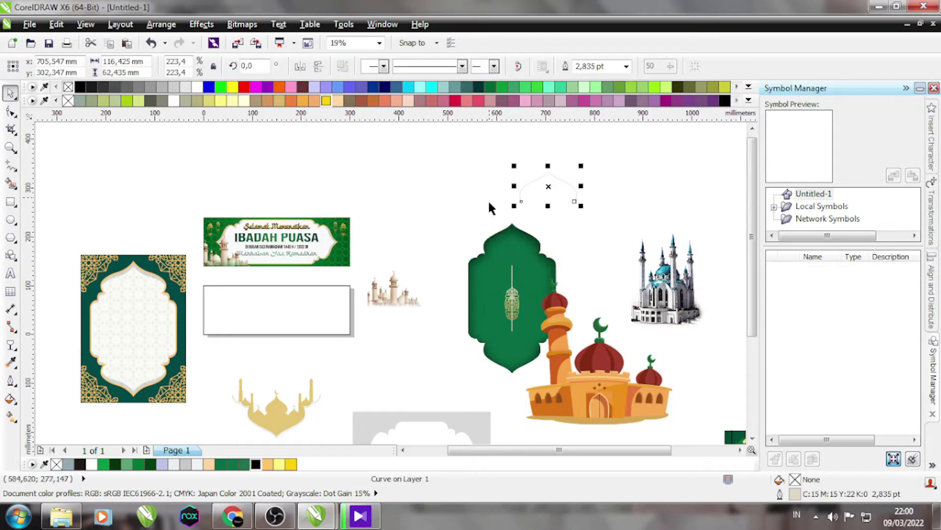
drag(512, 309, 460, 194)
drag(559, 268, 502, 292)
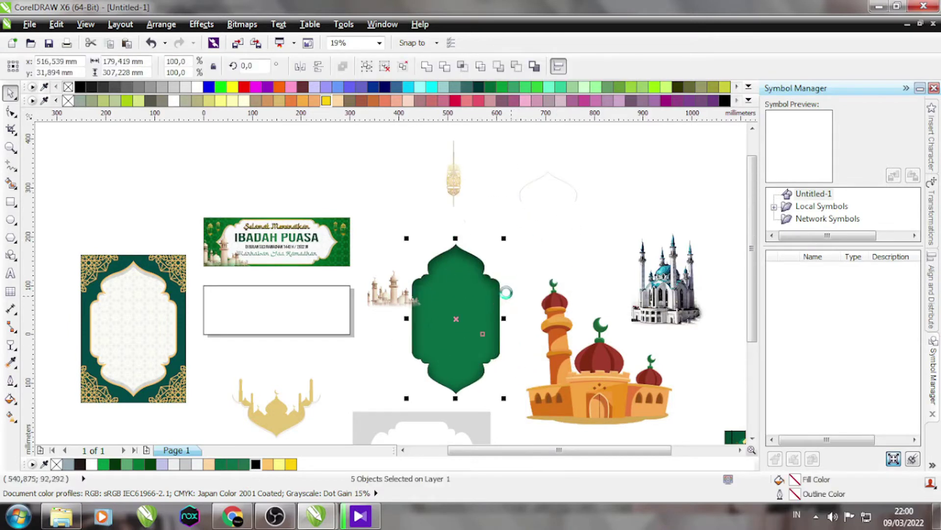
- Undo the last move of the stacked green arches
key(ctrl+z)
scroll(459, 294, up, 3)
scroll(459, 304, down, 3)
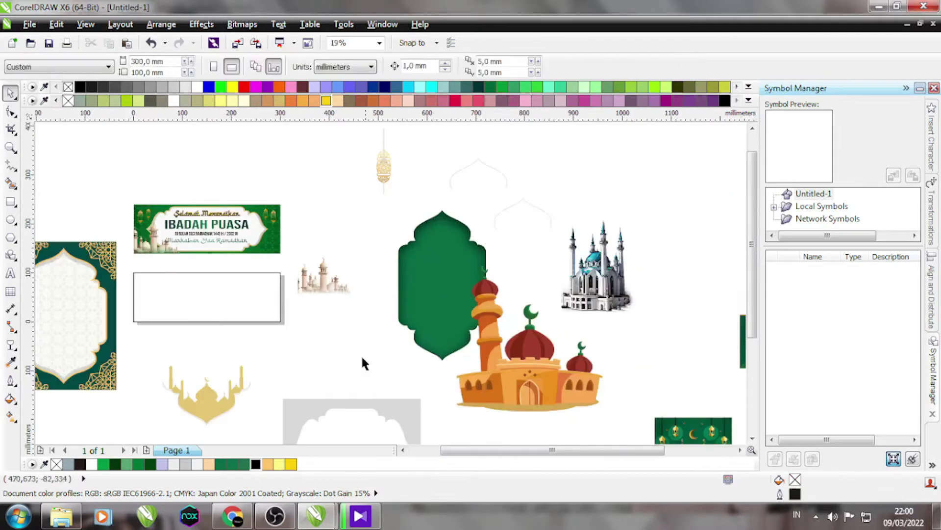
- Scale the stacked green arches to about 150 x 256 mm and place them between the lantern and the orange mosque
drag(363, 364, 510, 199)
drag(473, 325, 295, 395)
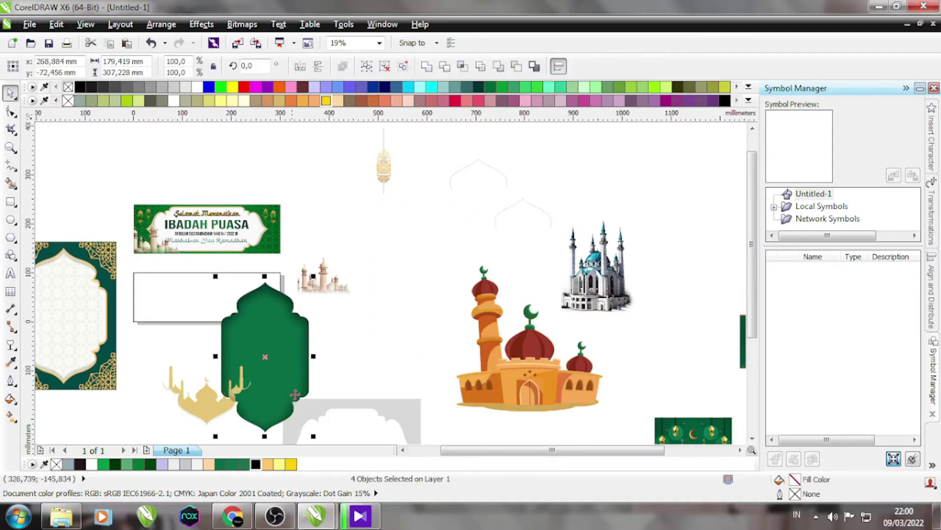
scroll(312, 276, up, 2)
drag(227, 319, 452, 320)
scroll(295, 358, down, 2)
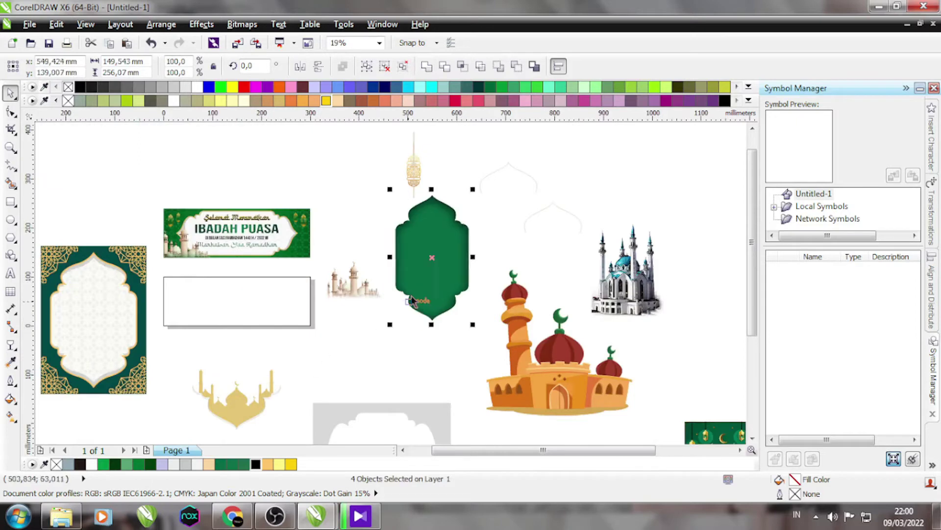
- Move the green poster with the lanterns and gold mosque next to the blank page, below the beige mosque image
key(Escape)
scroll(524, 316, down, 4)
scroll(524, 318, up, 3)
scroll(591, 260, down, 2)
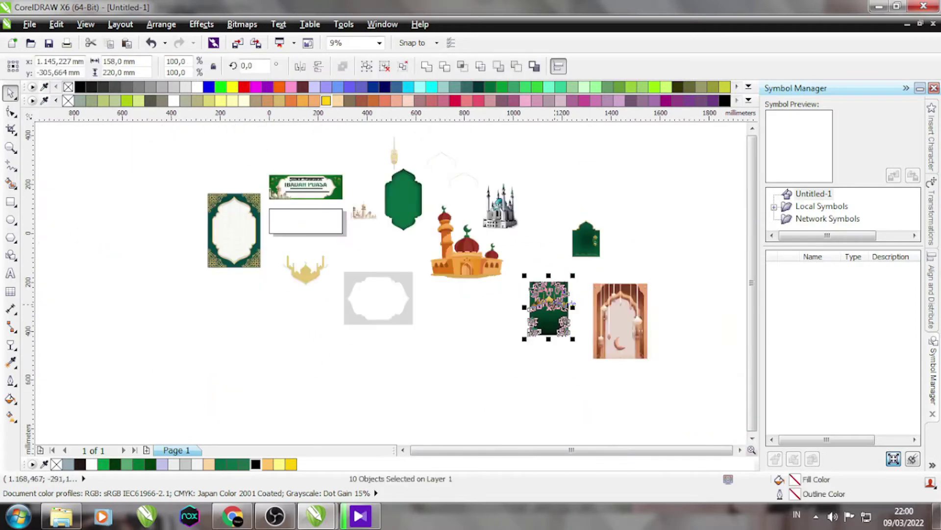
drag(549, 311, 372, 265)
scroll(441, 323, up, 3)
click(537, 348)
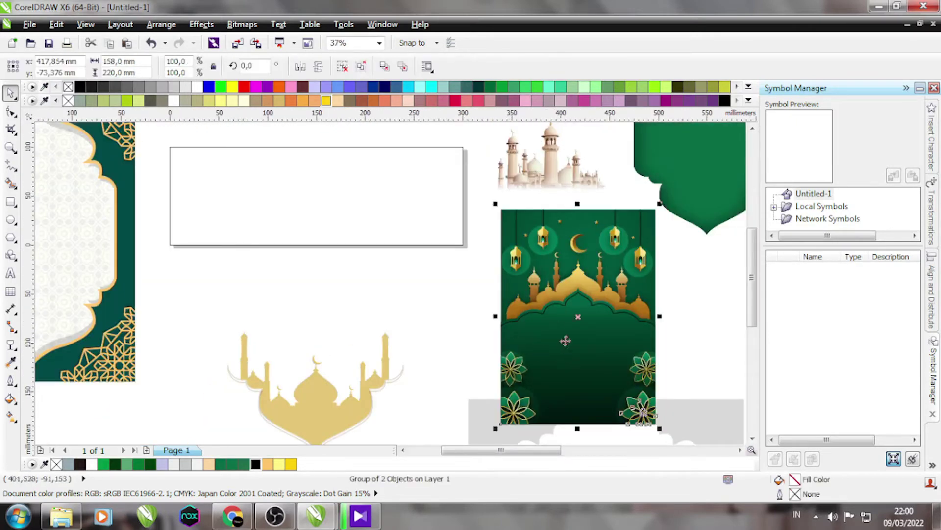
click(454, 309)
drag(507, 296, 466, 281)
key(Escape)
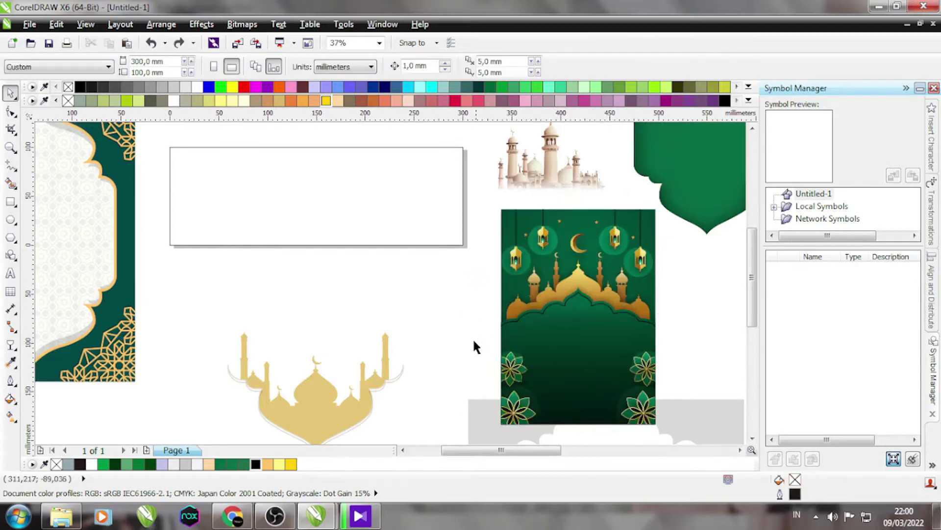
- Delete the light grey frame lying behind the green lantern poster
scroll(475, 347, down, 3)
click(608, 385)
key(Delete)
scroll(589, 331, up, 2)
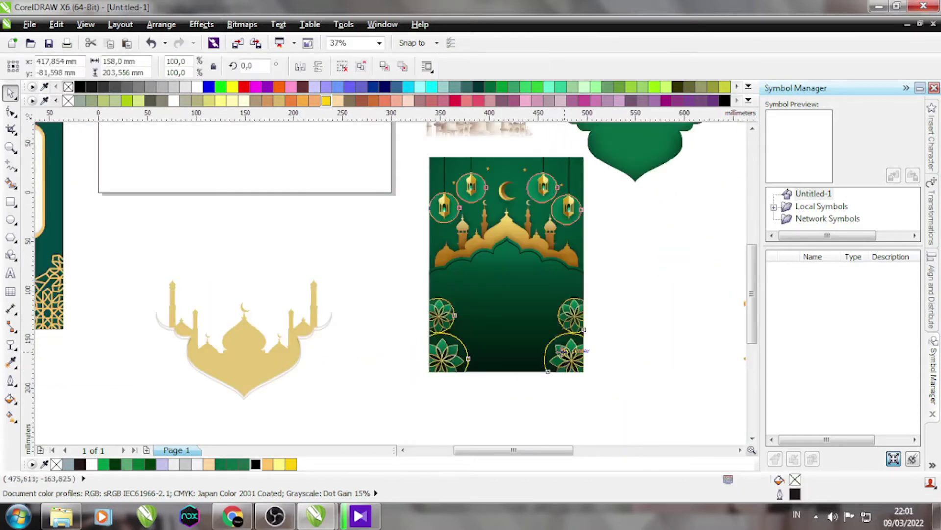
- Try recolouring the poster's group of glow circles with yellow and black fills
click(597, 371)
drag(596, 370, 460, 338)
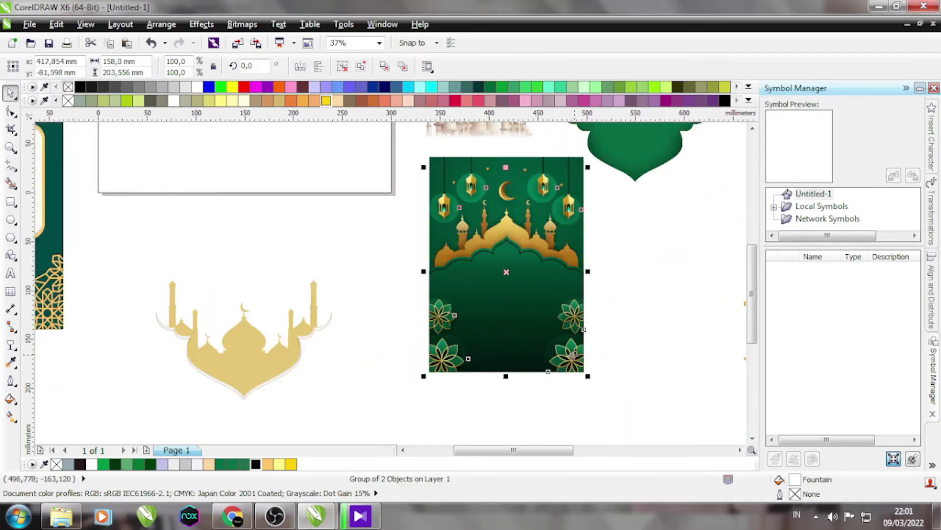
scroll(437, 282, down, 2)
click(326, 99)
scroll(508, 359, up, 2)
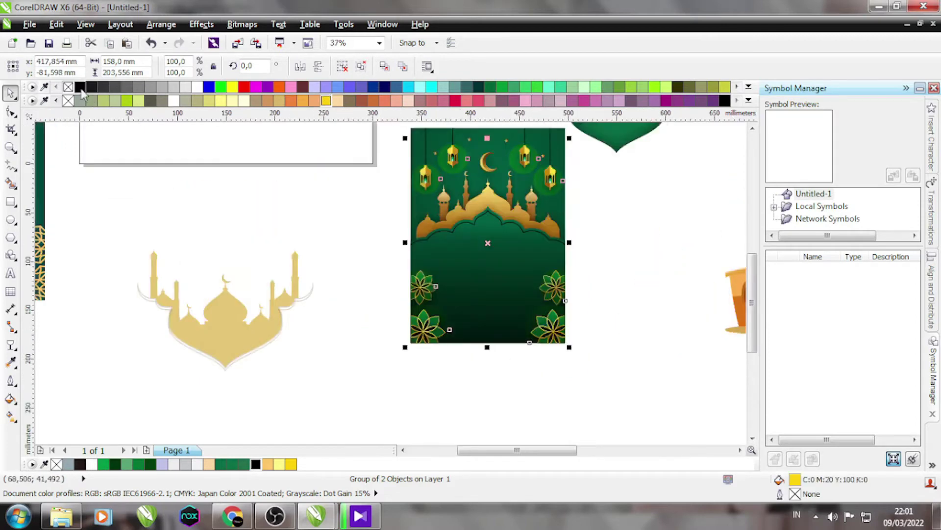
click(80, 88)
- Try moving the ornament group off the green poster, and undo the move
drag(490, 242, 644, 260)
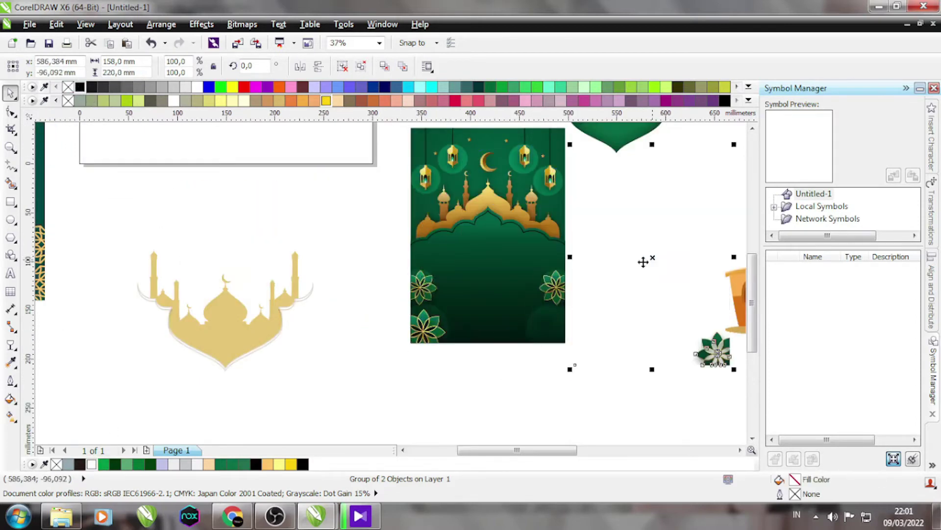
key(ctrl+z)
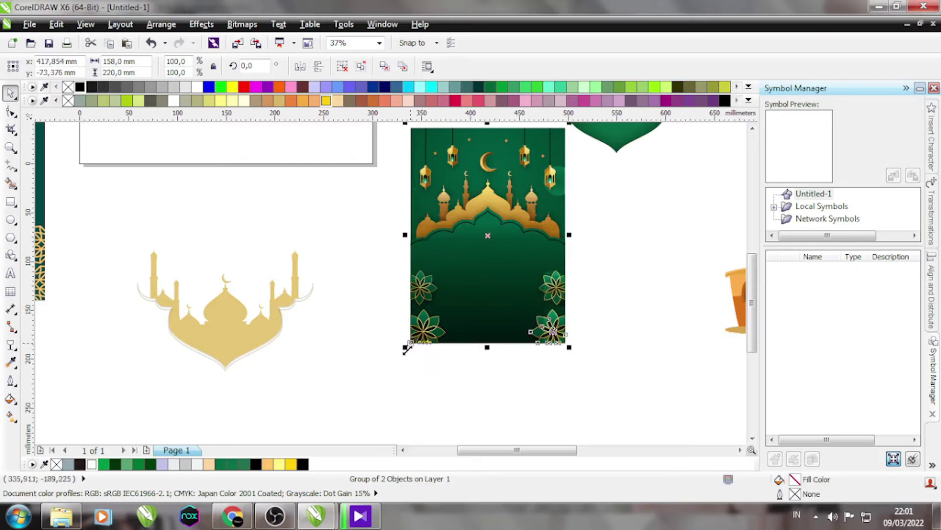
click(381, 357)
scroll(527, 303, up, 1)
click(527, 304)
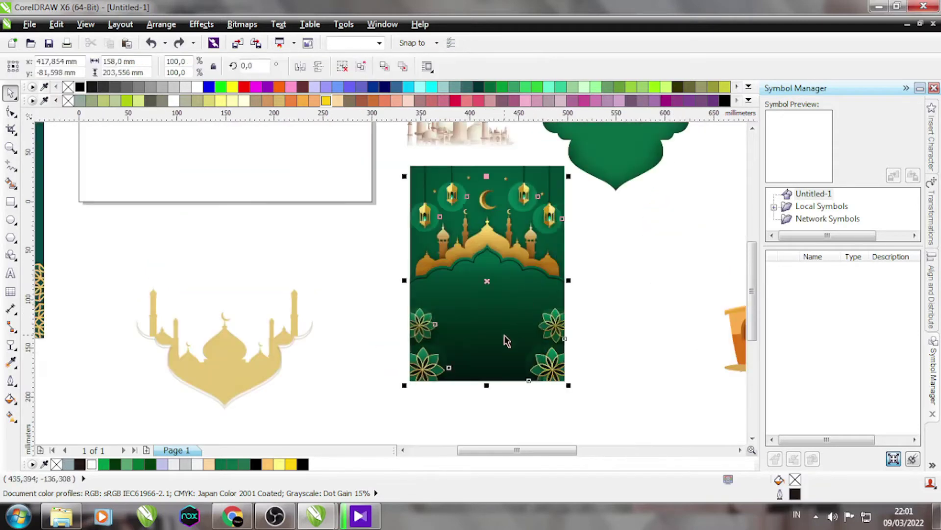
- Ungroup the green poster's artwork so its flower ornaments can be selected separately
click(370, 414)
click(539, 204)
key(ctrl+u)
click(551, 325)
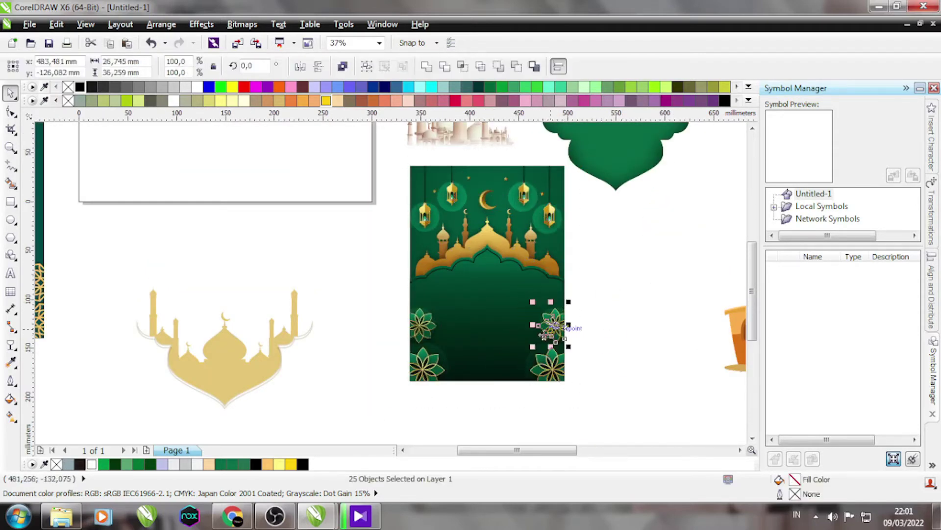
- Move the poster's two right-hand flowers into the lower-right corner of the blank page, flush with the page edges
drag(603, 301, 525, 391)
drag(556, 365, 352, 193)
scroll(390, 214, up, 1)
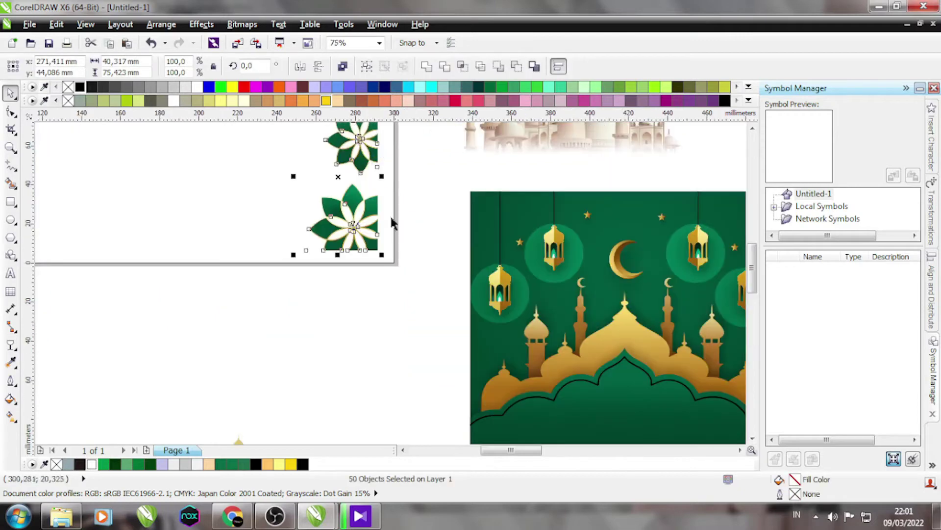
scroll(386, 236, up, 1)
drag(386, 236, 392, 246)
scroll(401, 334, down, 1)
scroll(400, 334, down, 1)
click(411, 359)
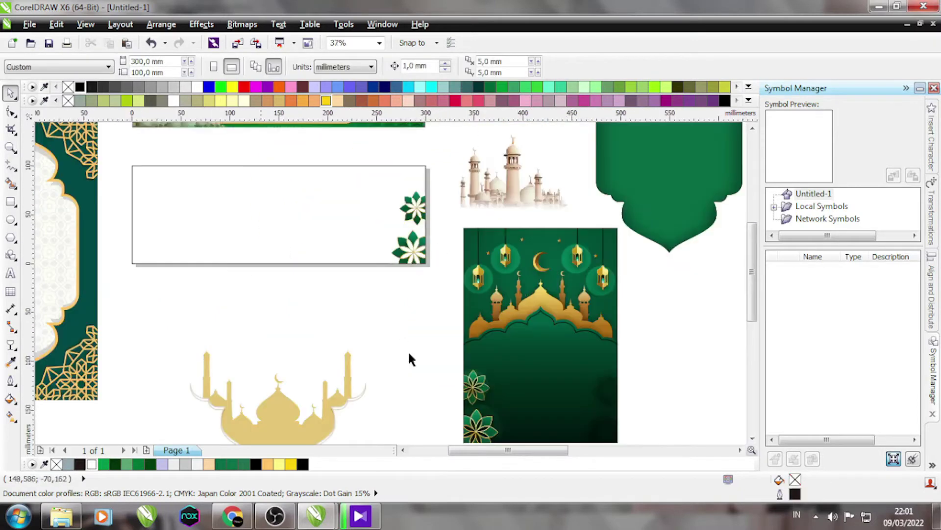
- Try filling a page-sized rectangle with a sampled green
click(10, 362)
click(314, 245)
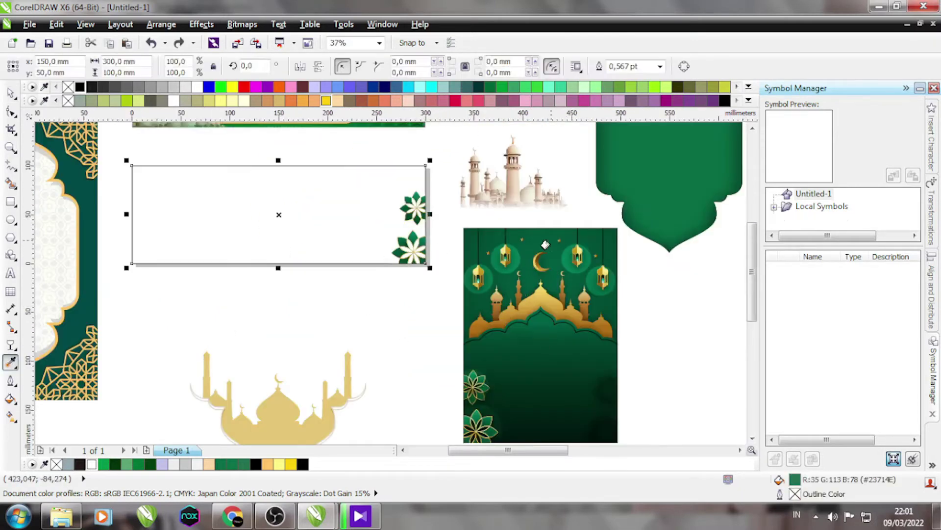
key(space)
- Place a mirrored copy of the two corner flowers in the page's lower-left corner
drag(357, 301, 450, 181)
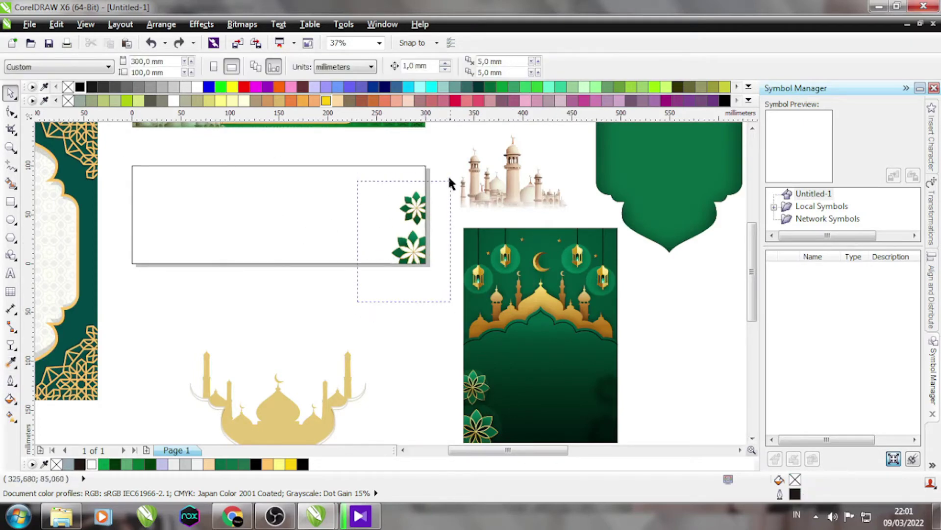
click(414, 209)
scroll(429, 221, up, 2)
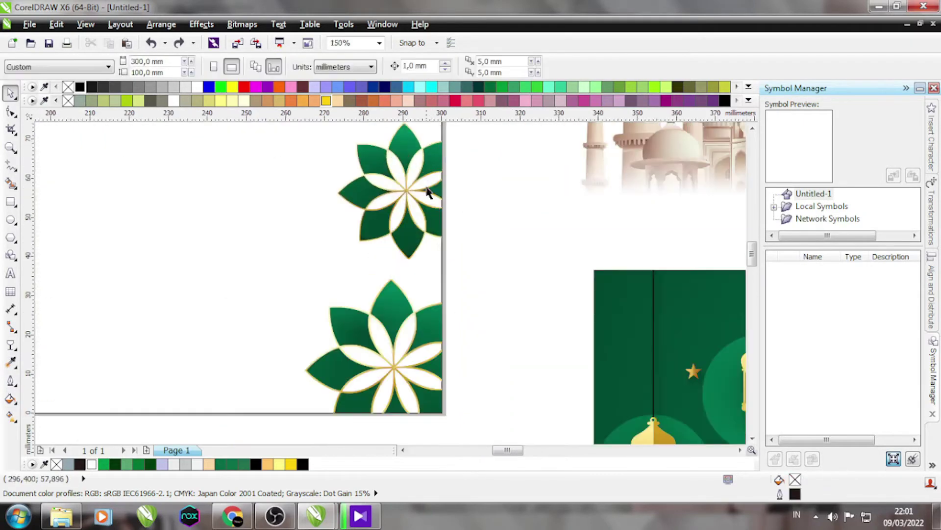
scroll(381, 184, down, 2)
drag(410, 227, 326, 219)
scroll(342, 260, down, 3)
scroll(343, 260, up, 2)
drag(392, 235, 194, 240)
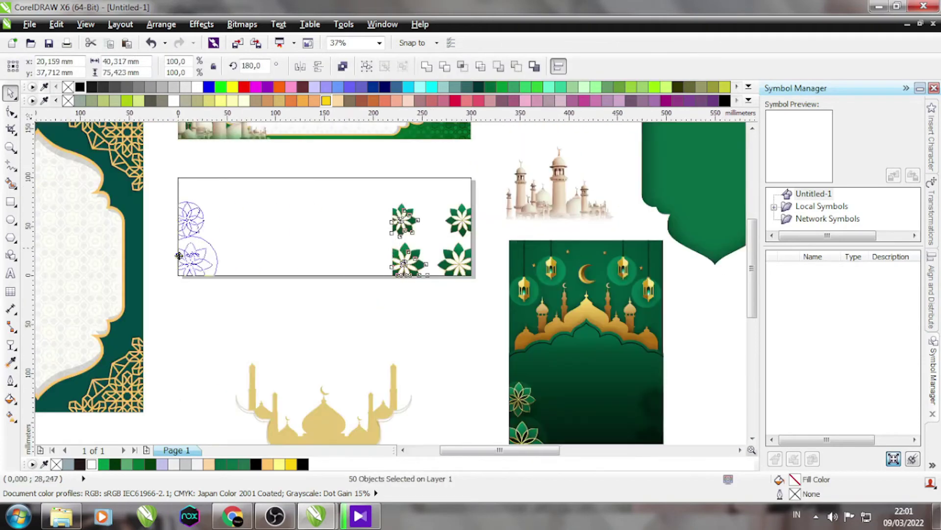
- Move the mirrored flower pair off the page, beside the gold mosque silhouette
click(349, 323)
click(515, 360)
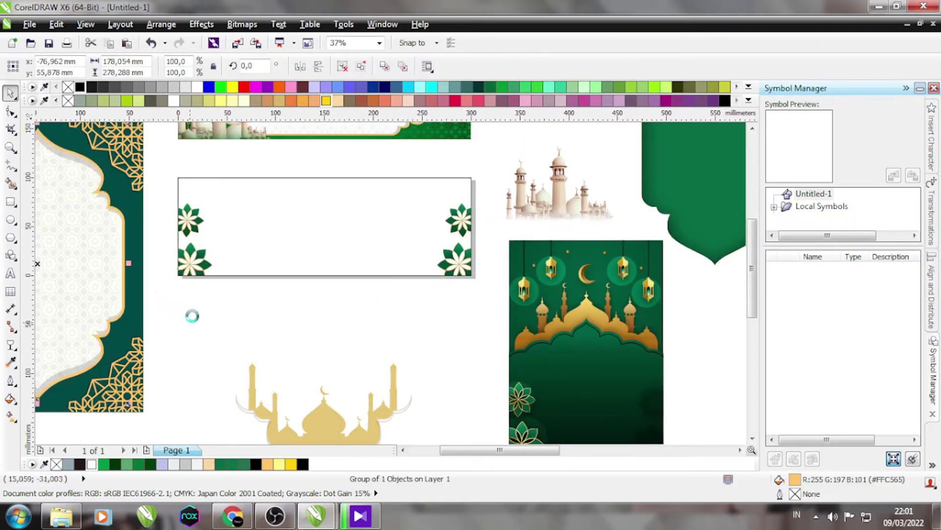
mouse_move(167, 294)
mouse_down()
mouse_move(216, 198)
mouse_move(456, 391)
mouse_up()
click(580, 354)
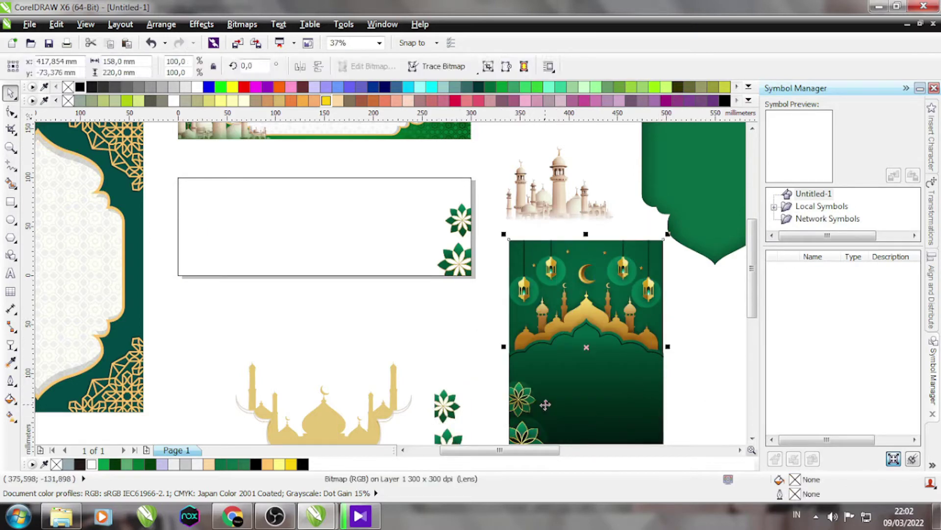
scroll(548, 406, down, 2)
scroll(564, 393, up, 2)
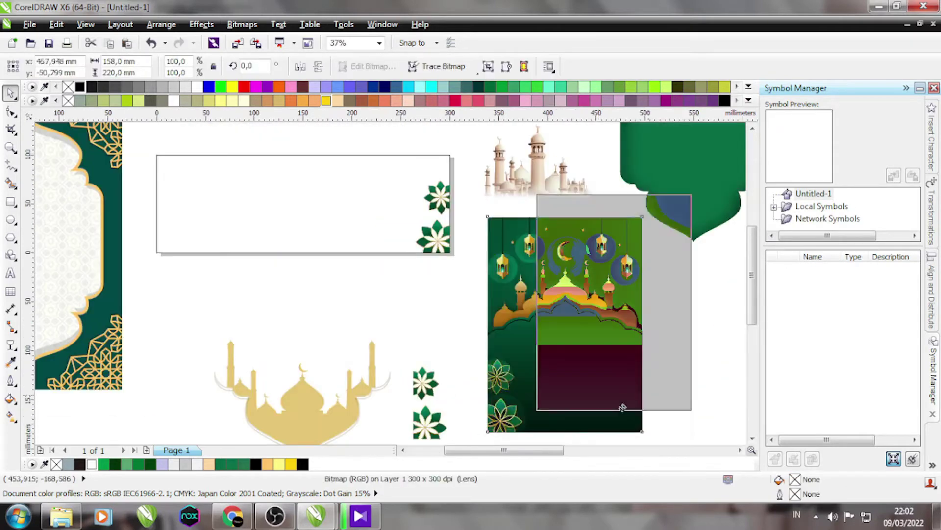
key(Escape)
- Delete the green glow circles around the poster's two right-hand lanterns
click(529, 409)
key(Escape)
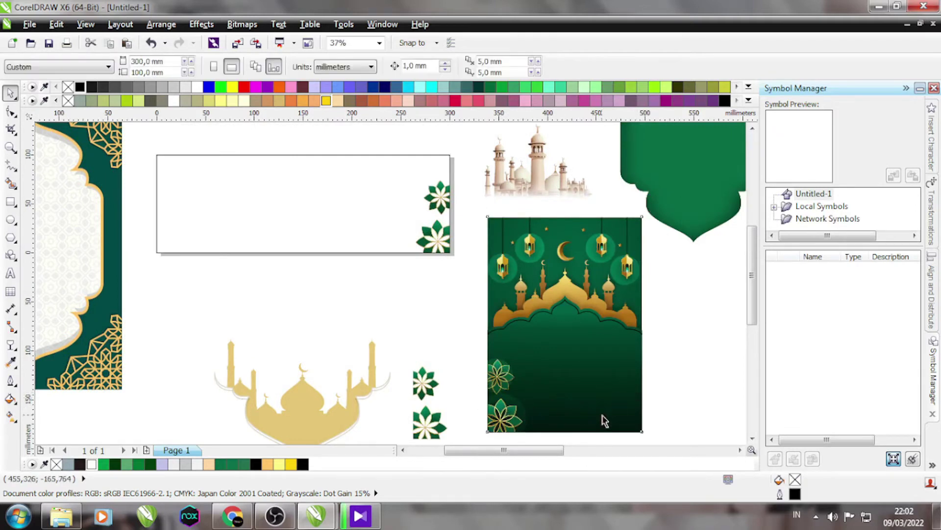
click(613, 407)
key(Escape)
click(622, 284)
key(Escape)
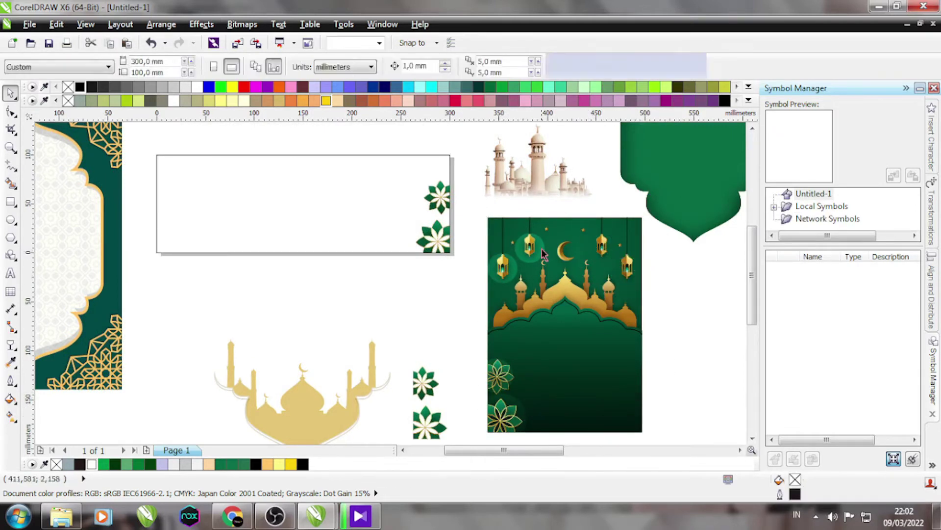
- Delete the remaining glow circles around the poster's left-hand lanterns and flowers
click(527, 412)
key(Escape)
click(527, 412)
key(Escape)
click(528, 412)
key(Escape)
scroll(520, 388, up, 2)
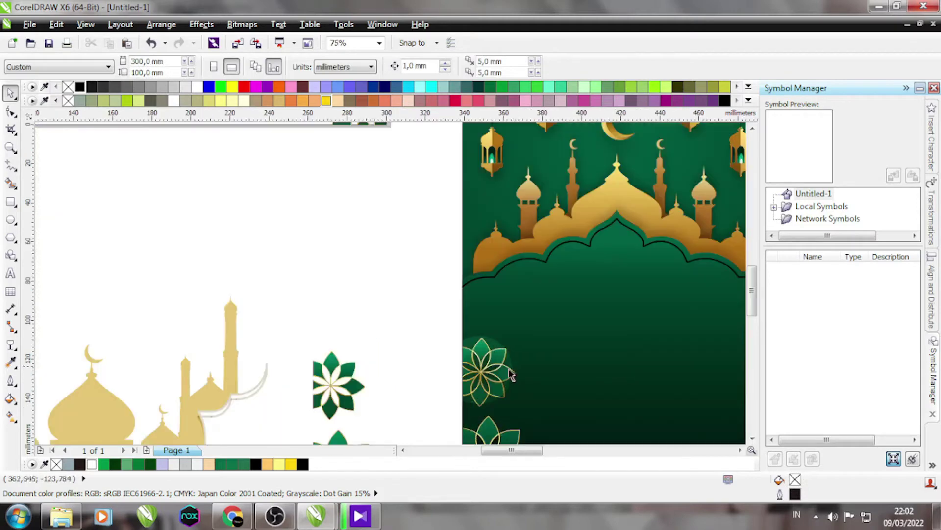
click(513, 363)
key(Escape)
scroll(531, 353, down, 2)
- Place a copy of the poster's dark green arch panel with its flowers over the lower part of the blank page
click(604, 360)
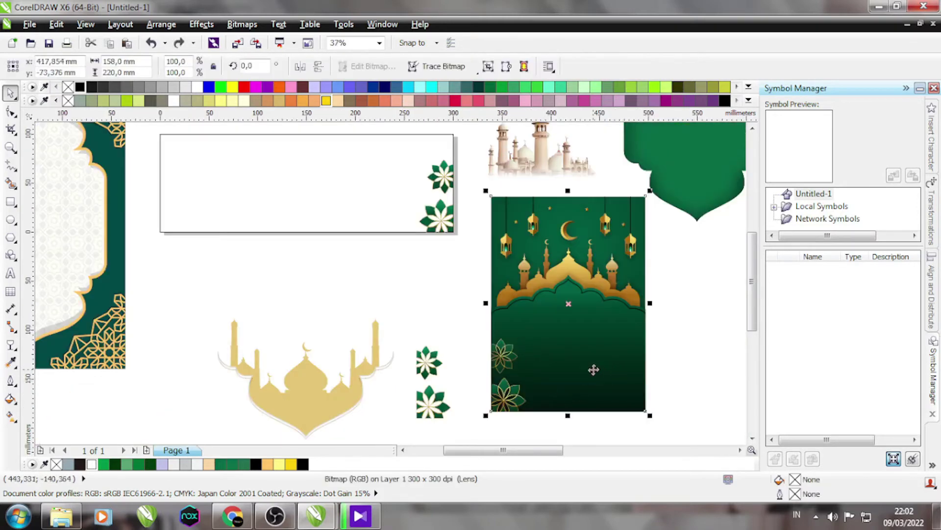
drag(681, 373, 412, 304)
key(ctrl+z)
drag(674, 281, 552, 381)
drag(603, 337, 294, 249)
click(185, 341)
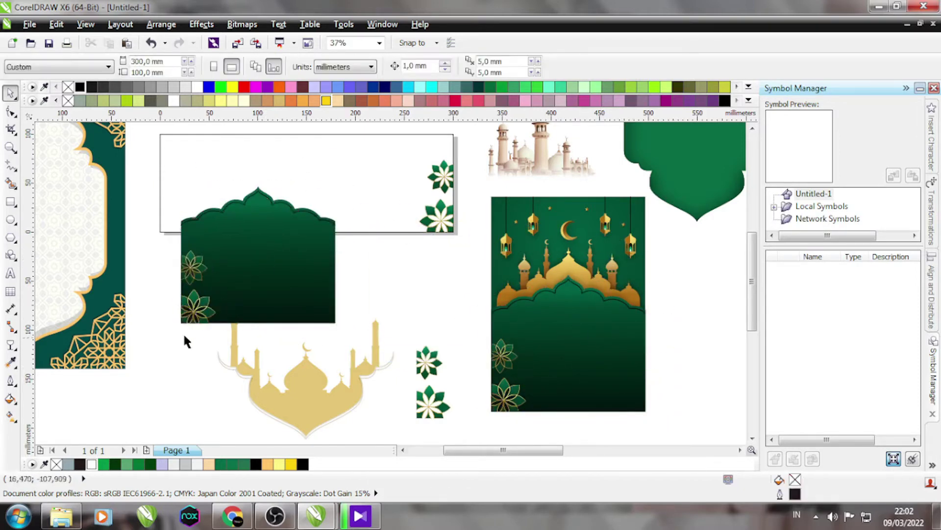
- Rotate the copied arch panel to 270 degrees and align it with the page's upper-left corner
click(258, 255)
drag(329, 177, 333, 335)
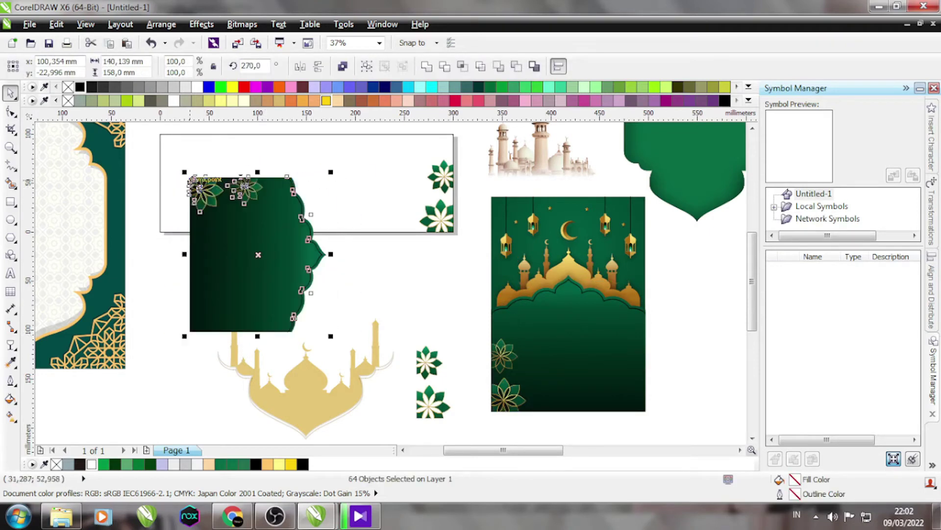
drag(275, 304, 245, 260)
click(147, 310)
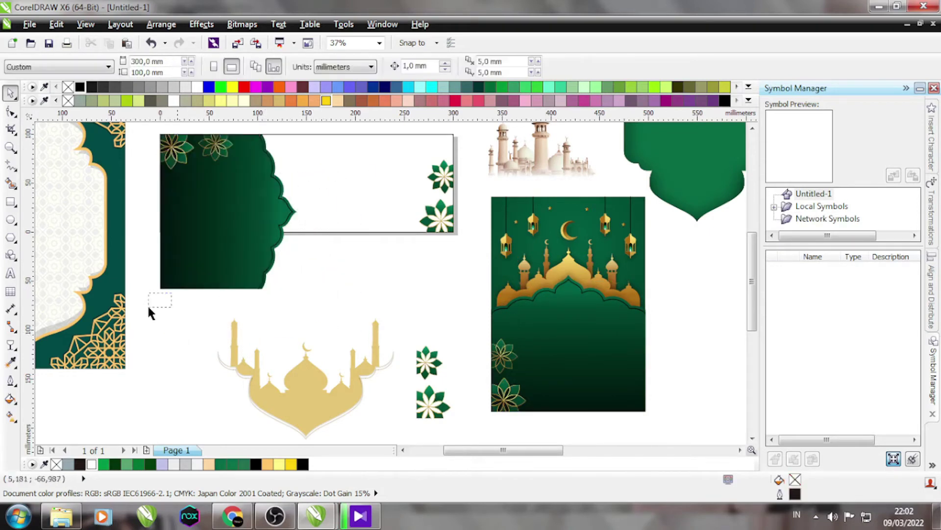
- Scale the arch panel down to the page's height and mirror it vertically so its flowers sit along the lower edge
scroll(316, 157, up, 1)
click(267, 294)
drag(288, 319, 314, 278)
click(319, 67)
click(196, 284)
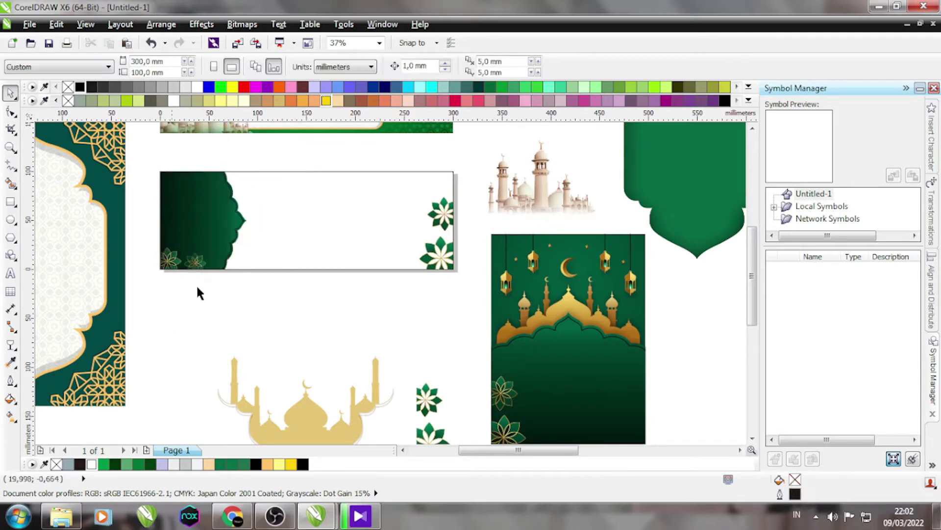
- Move the blue-domed mosque image onto the page's arch panel and scale it to 63.7%
scroll(216, 271, down, 2)
drag(628, 228, 197, 263)
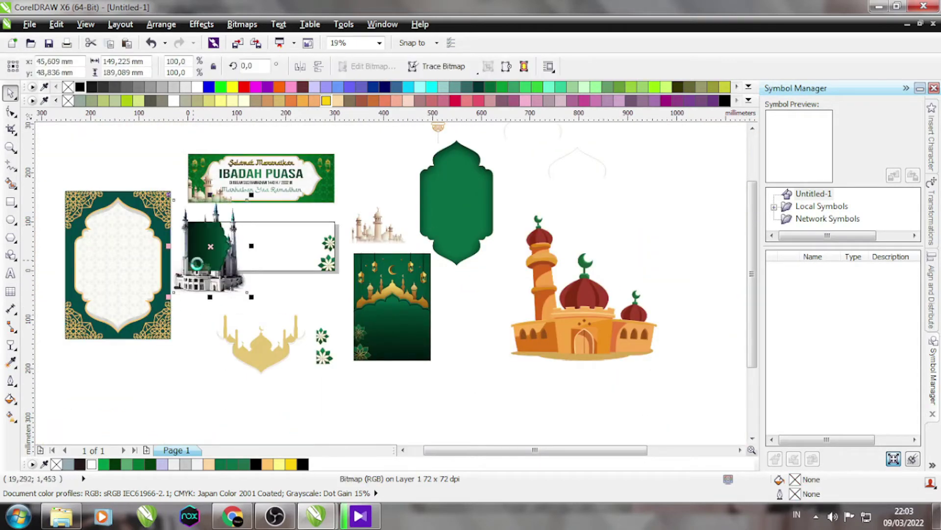
drag(251, 296, 212, 248)
scroll(212, 248, up, 2)
drag(252, 315, 275, 335)
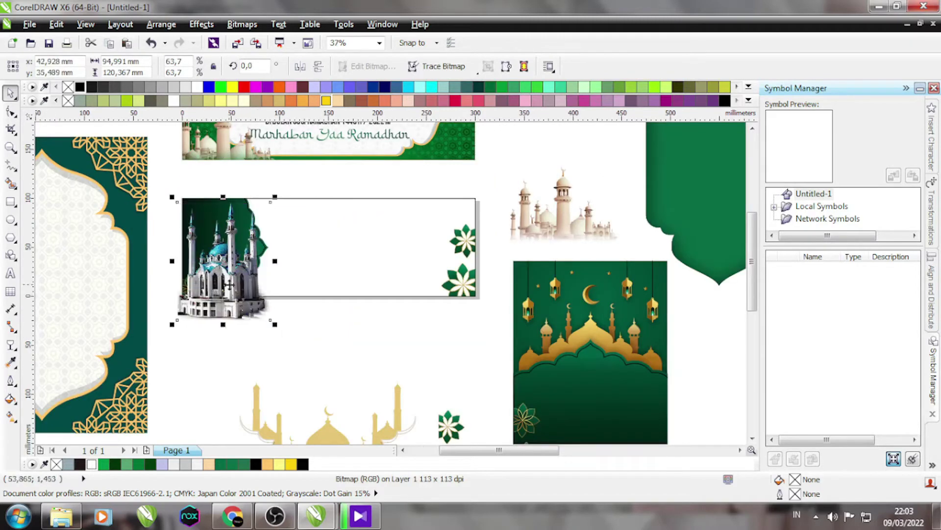
- Move the blue-domed mosque image sideways off the arch panel, leaving the panel uncovered
scroll(222, 295, up, 2)
drag(226, 301, 310, 301)
scroll(223, 292, down, 2)
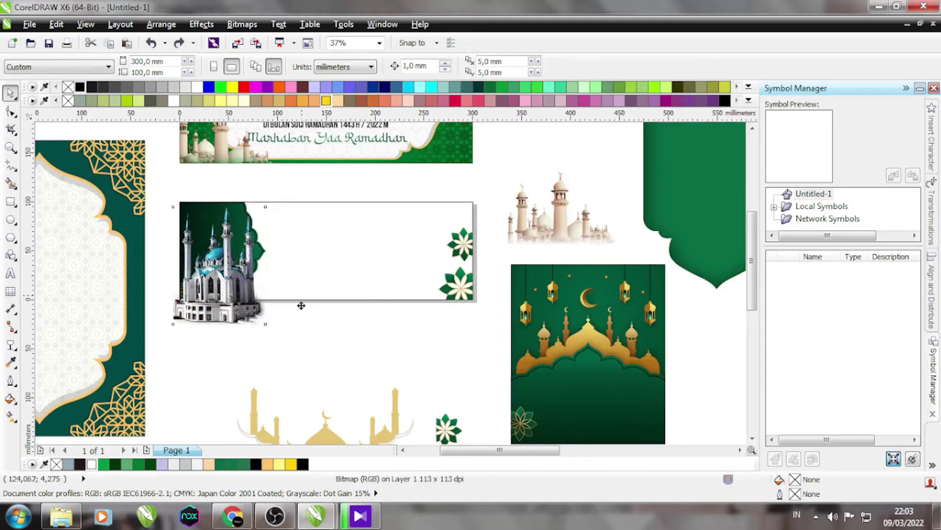
drag(207, 227, 185, 204)
key(ctrl+z)
- Copy the gold gradient fill from the poster's mosque silhouette onto the page's green arch panel
click(588, 289)
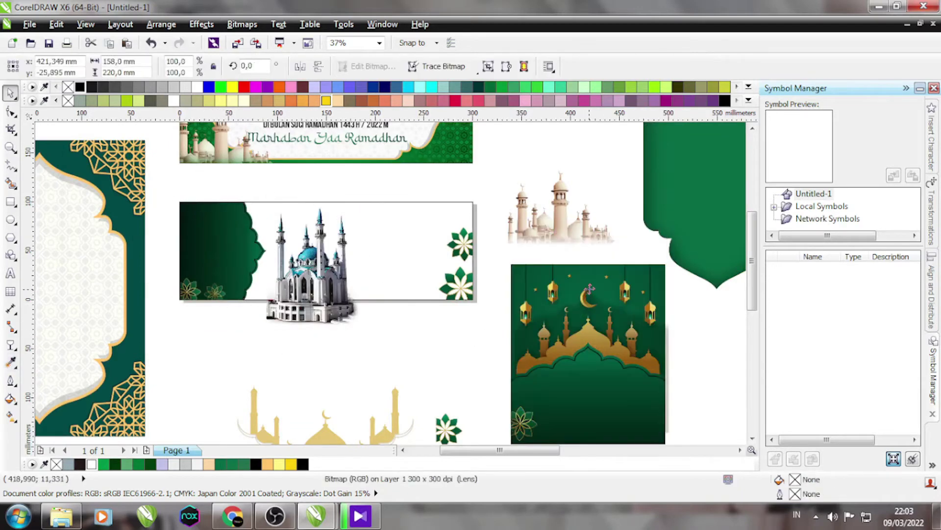
scroll(544, 294, down, 3)
scroll(543, 295, up, 2)
key(i)
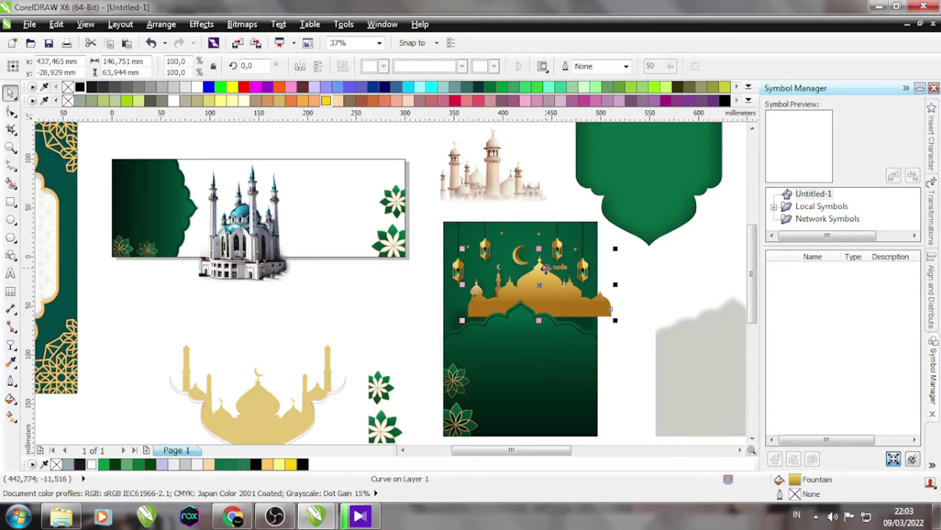
click(526, 285)
click(143, 181)
key(space)
- Move the blue-domed mosque image back over the gold arch panel and clip it inside the panel's shape
drag(231, 273, 150, 269)
scroll(122, 173, up, 2)
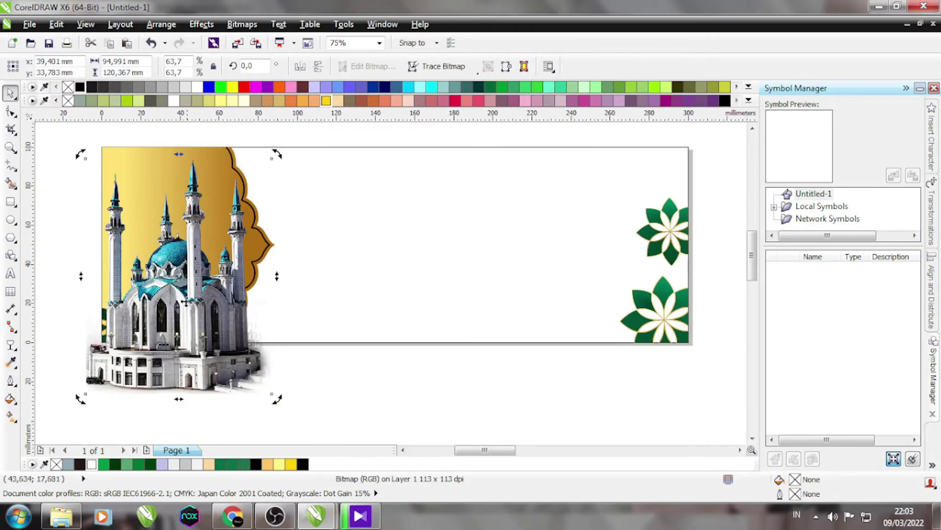
right_click(188, 220)
click(263, 9)
click(230, 206)
click(73, 336)
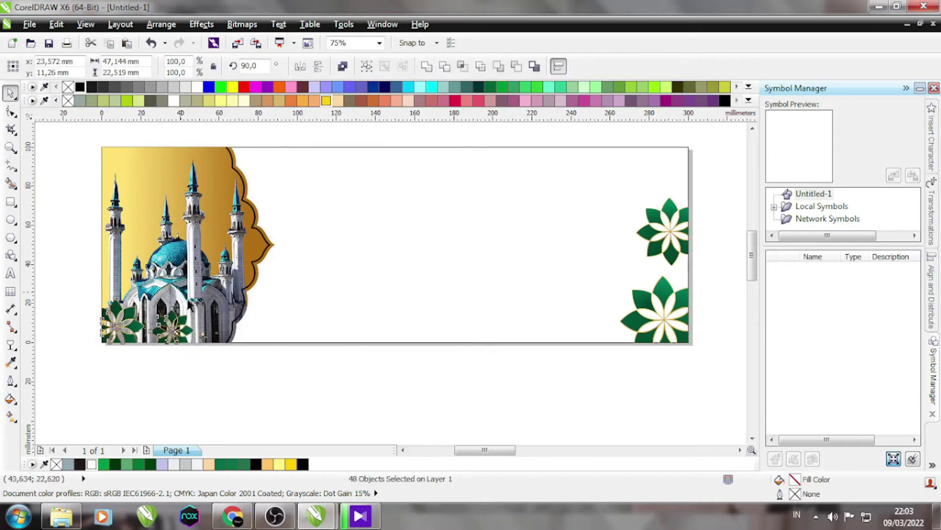
scroll(179, 299, down, 2)
drag(535, 240, 533, 217)
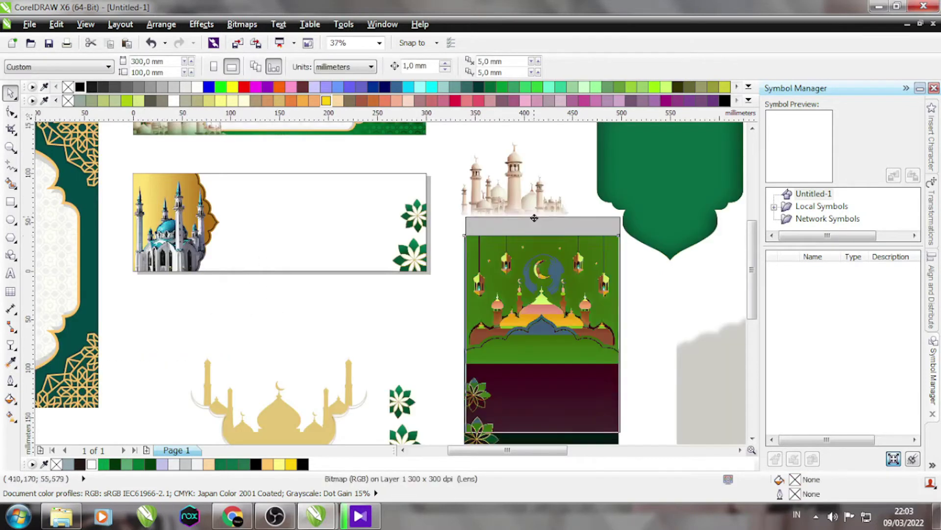
key(ctrl+z)
drag(532, 251, 279, 201)
key(ctrl+z)
- Copy the poster's green gradient background, rotate it to landscape and resize it to 300 × 100 mm
drag(544, 244, 284, 335)
drag(263, 402, 406, 326)
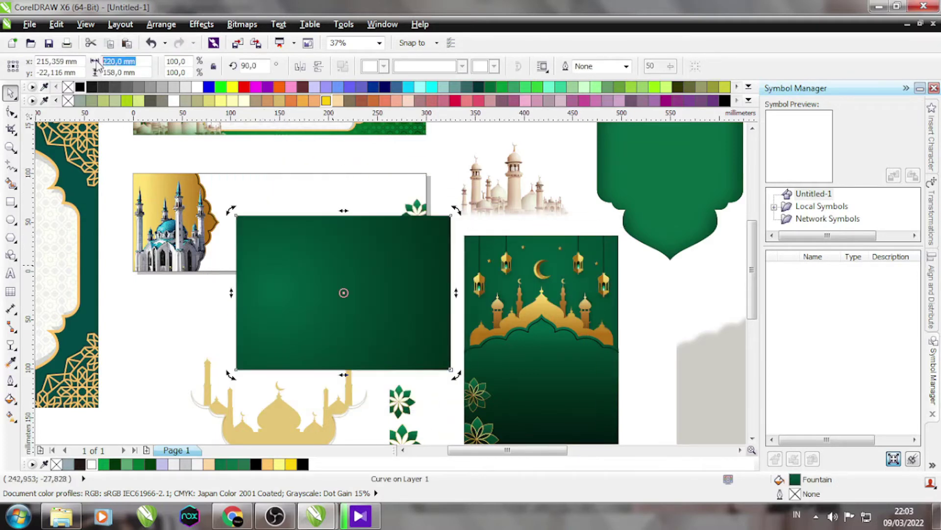
key(Return)
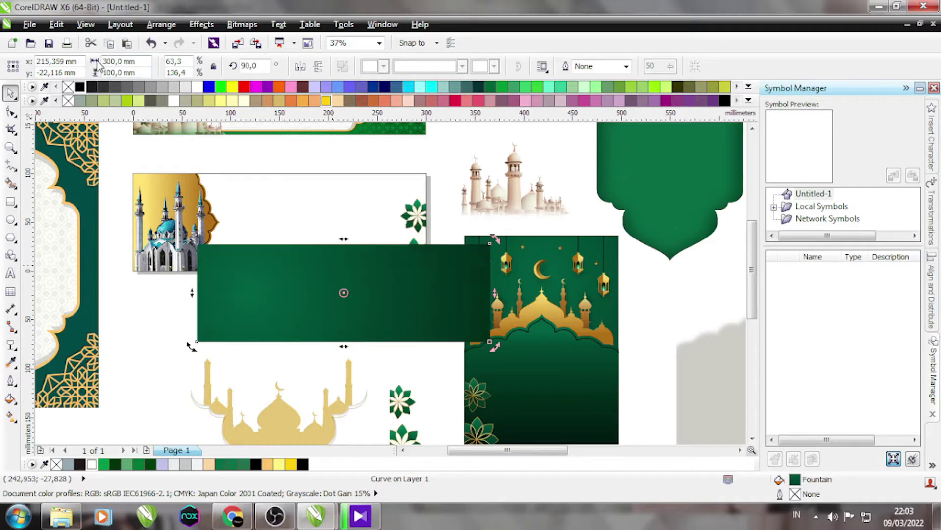
- Center the green background on the page and place it behind the banner's mosque and flower artwork
key(p)
key(ctrl+Page_Down)
click(242, 316)
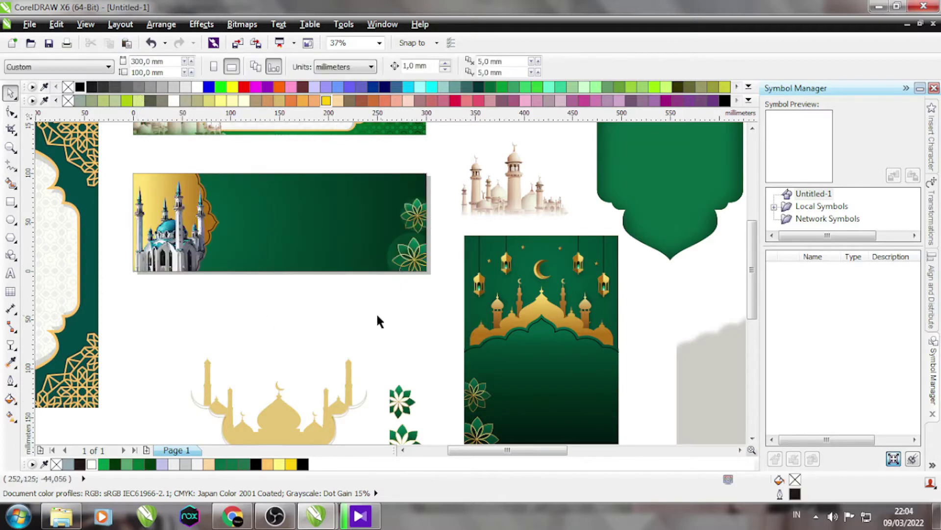
- Try a black fill on the two transparent circles behind the banner's gold flowers
scroll(375, 313, up, 4)
click(376, 181)
shift+click(376, 182)
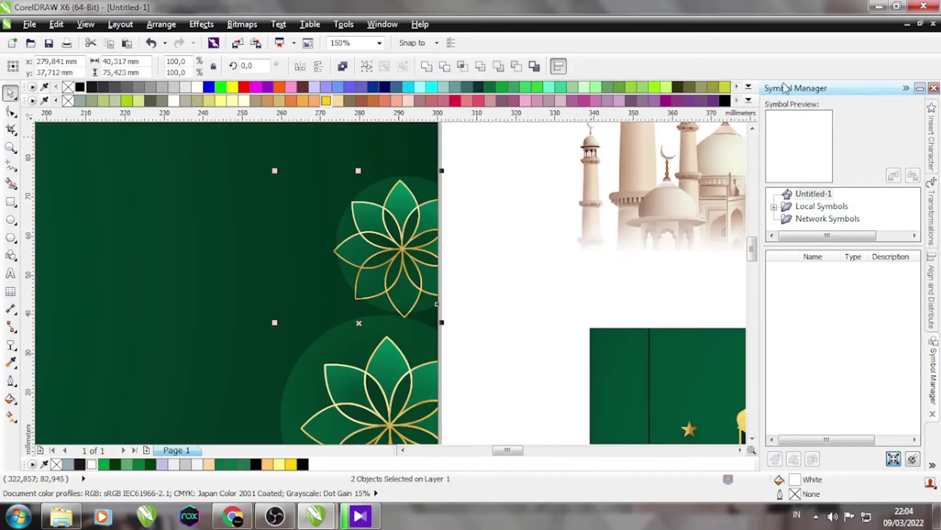
scroll(505, 219, down, 2)
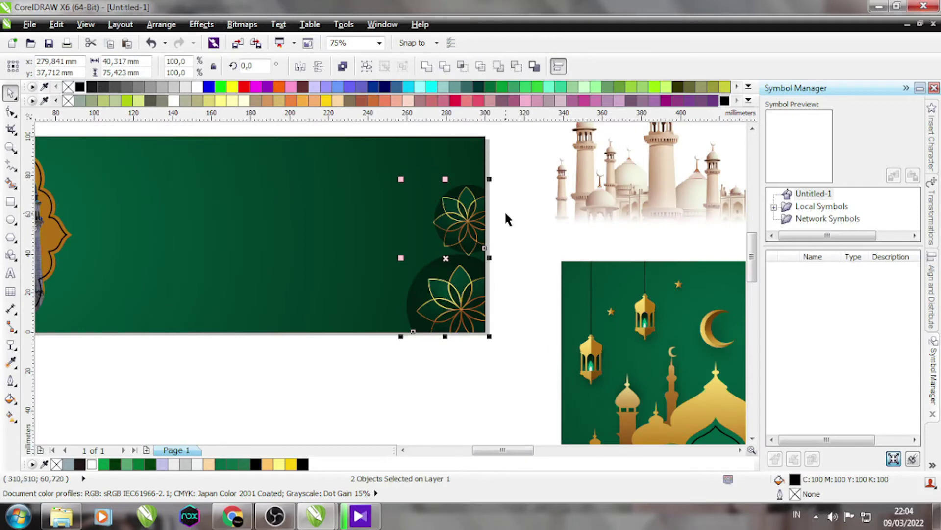
click(505, 218)
scroll(504, 211, down, 2)
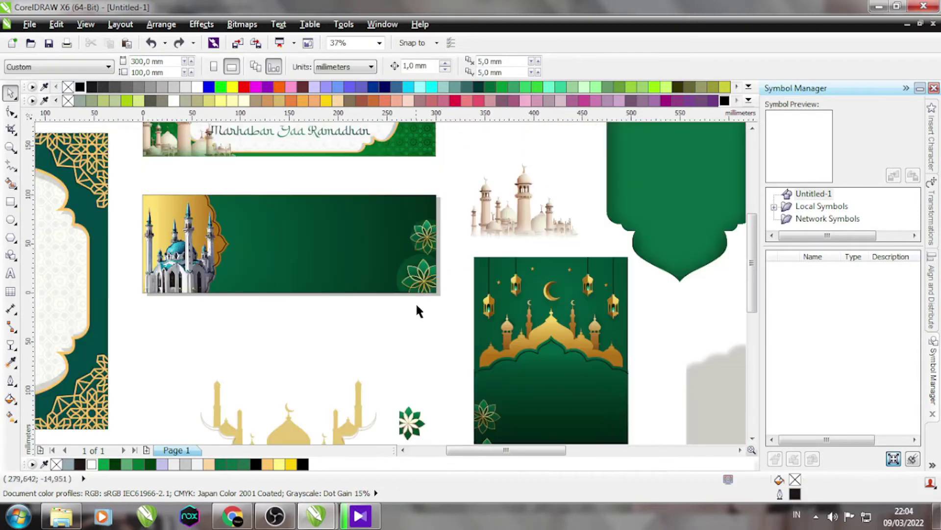
- Try adding a black colour node to the radial gradient of the banner's green background
click(392, 274)
click(328, 221)
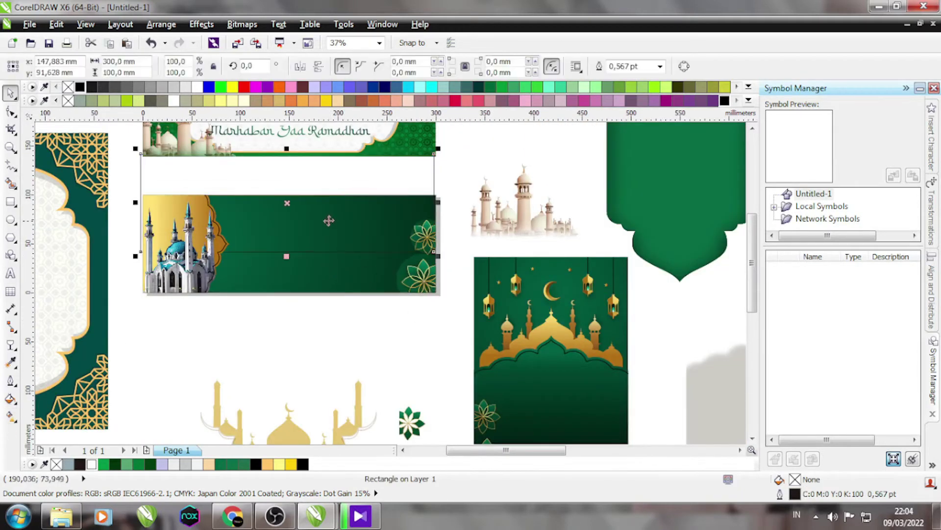
click(329, 221)
key(g)
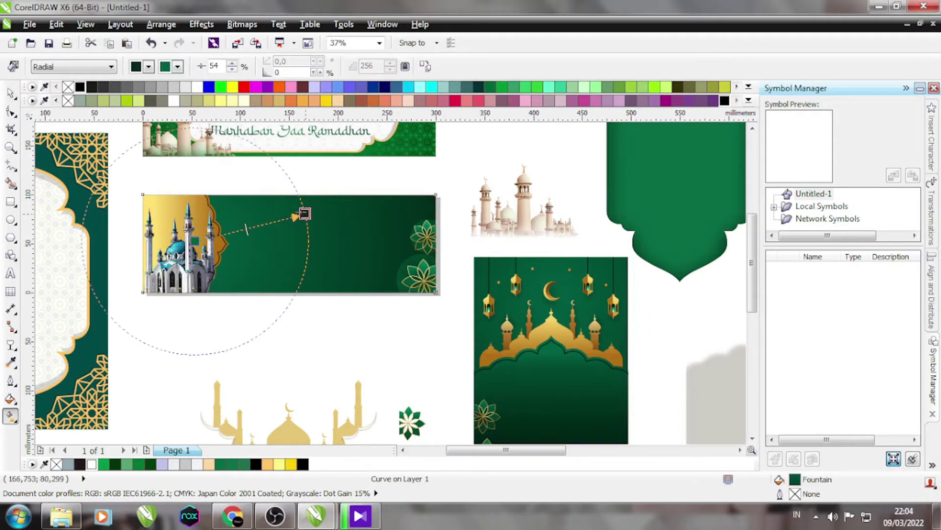
double_click(253, 227)
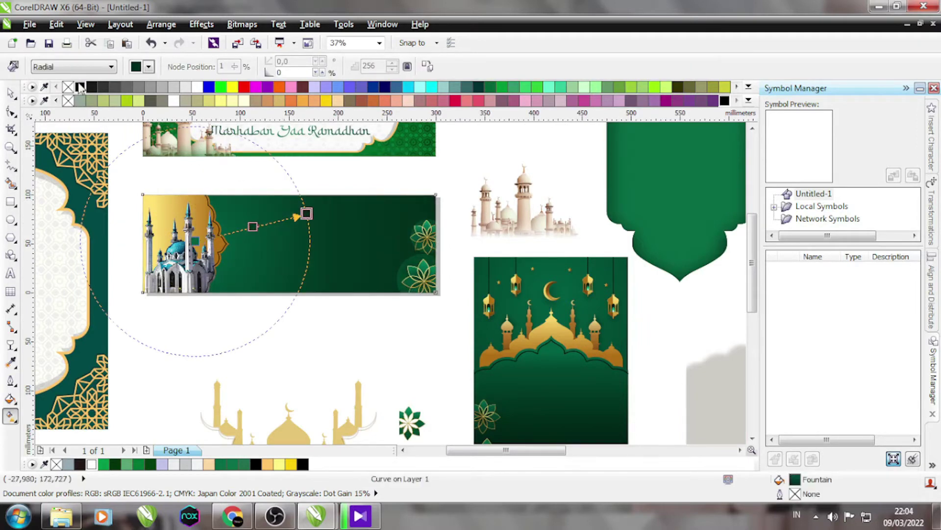
click(80, 87)
key(ctrl+z)
key(space)
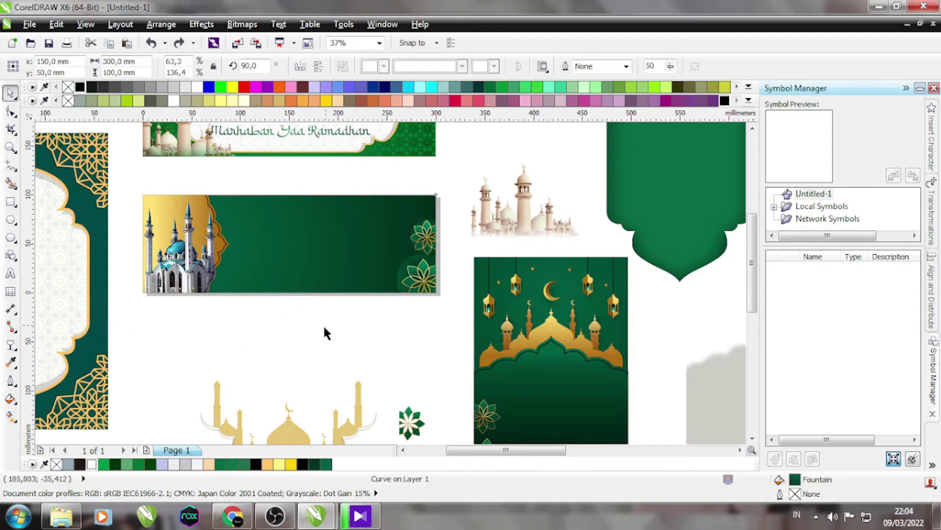
click(325, 332)
- Copy two hanging lanterns and the nearby stars from the poster onto the banner and mirror them horizontally
scroll(304, 201, down, 2)
scroll(333, 259, up, 2)
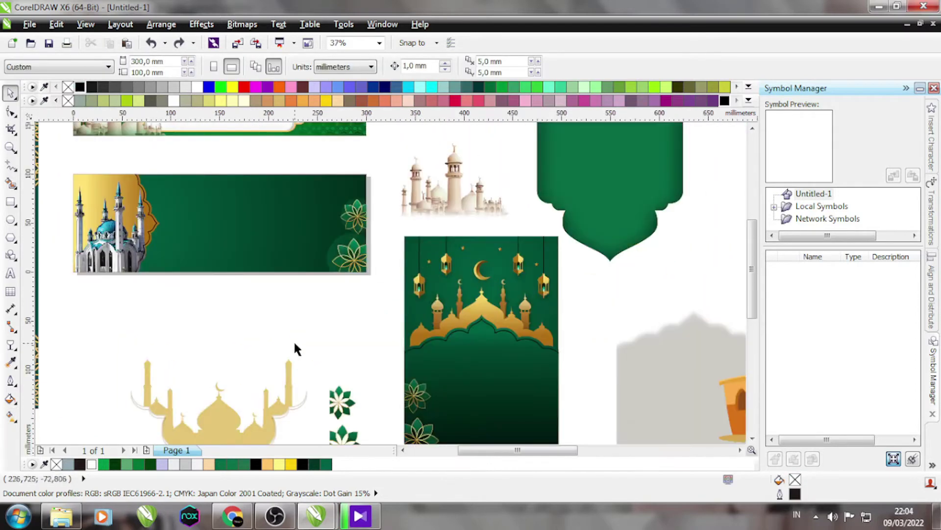
click(421, 217)
click(444, 228)
drag(507, 232, 559, 294)
drag(539, 229, 329, 171)
scroll(329, 172, up, 2)
click(300, 67)
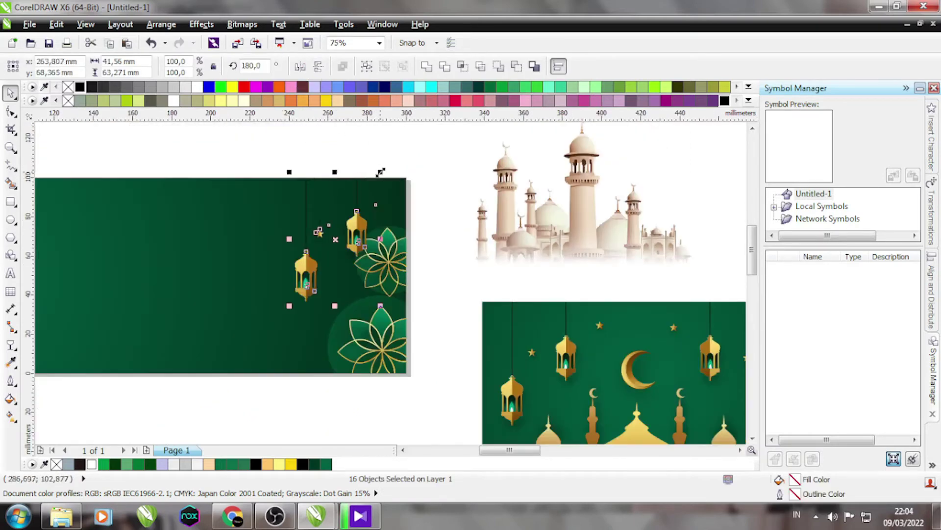
- Move the lanterns and stars into the banner's upper-right corner, with the cords ending at its upper edge
scroll(280, 157, down, 1)
scroll(323, 157, up, 1)
drag(326, 151, 355, 126)
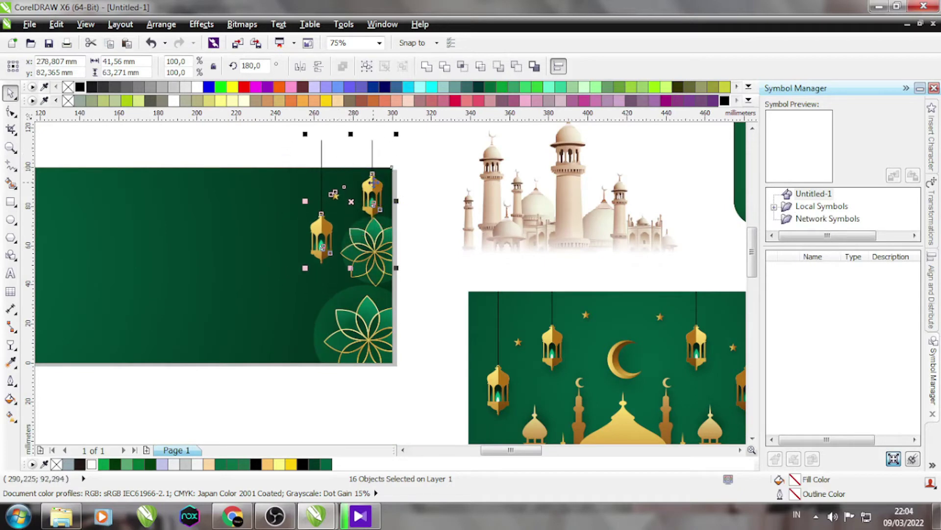
key(Escape)
scroll(373, 199, down, 1)
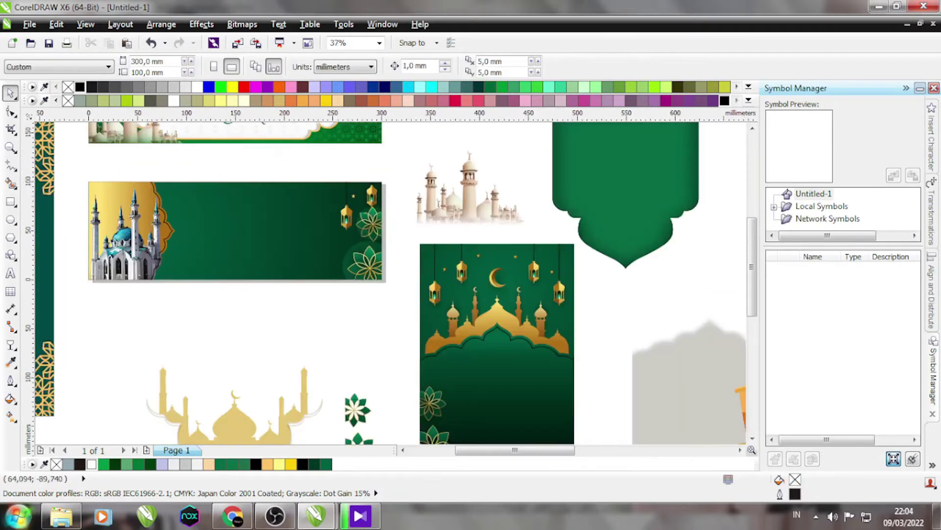
- Bring the gold lace border ornament over to the banner and place it flush along the banner's bottom edge
scroll(245, 353, down, 1)
scroll(500, 358, down, 1)
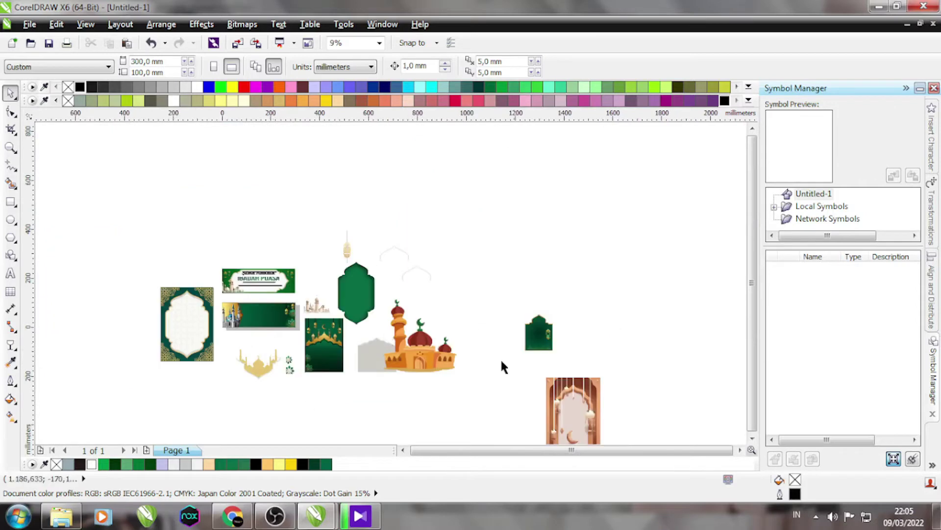
scroll(539, 304, up, 3)
scroll(541, 304, down, 2)
click(539, 331)
scroll(203, 360, down, 3)
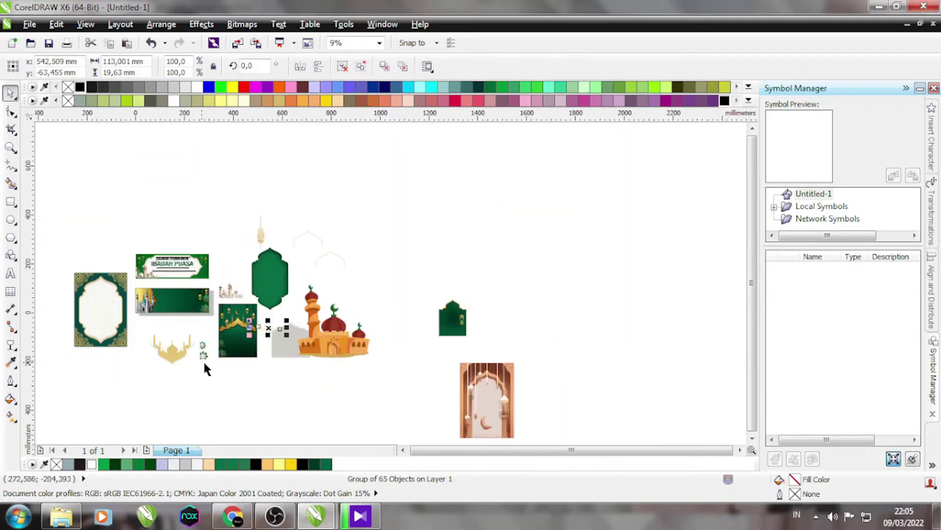
scroll(204, 353, up, 3)
click(392, 353)
click(147, 271)
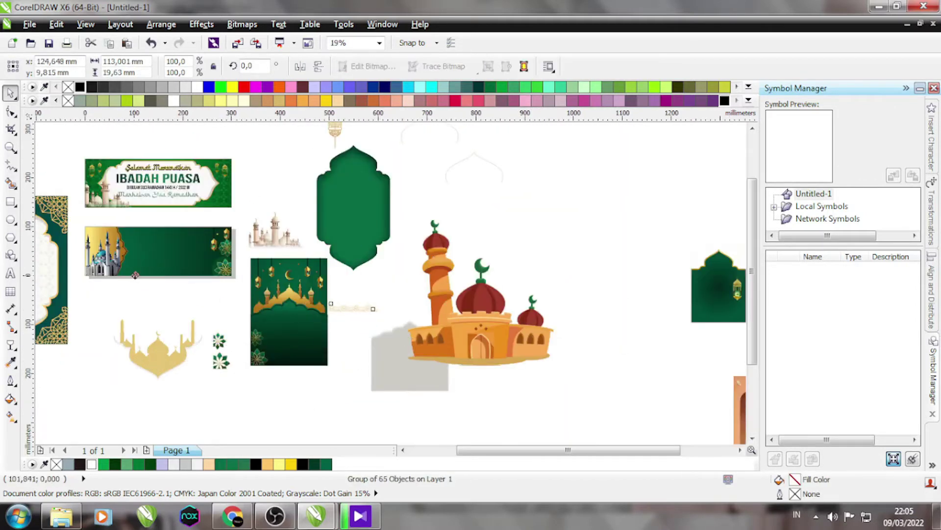
- Try enlarging the lace ornament to about 174 mm wide along the banner's bottom edge
scroll(147, 271, up, 2)
drag(258, 239, 380, 286)
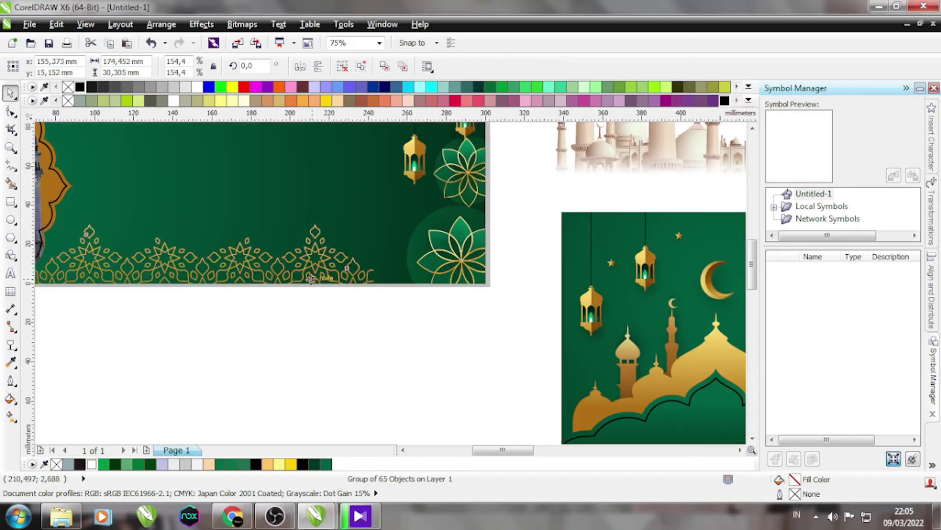
key(ctrl+z)
- Add a mirrored copy of the lace ornament directly beside the original and group the two pieces
drag(154, 273, 344, 275)
scroll(387, 293, up, 2)
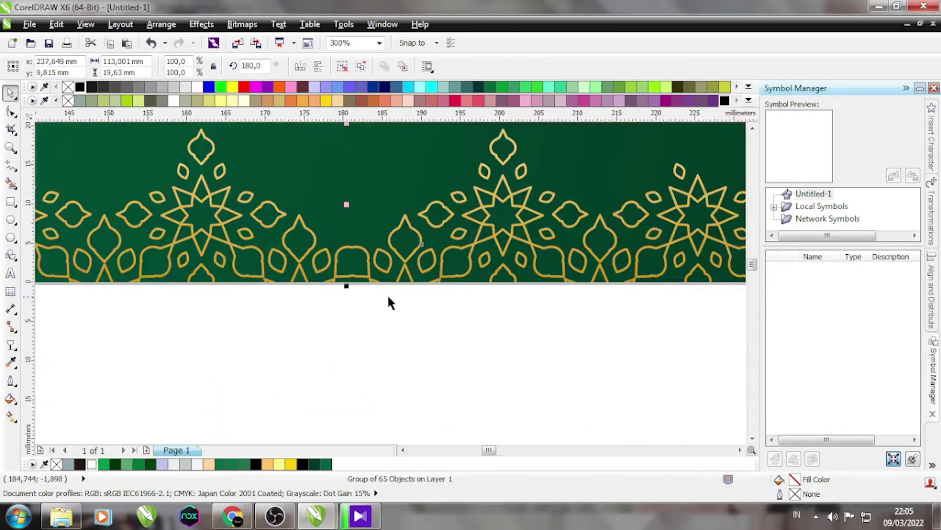
scroll(275, 296, down, 4)
key(ctrl+g)
- Shift the grouped lace border along the banner's bottom edge toward the mosque
scroll(251, 286, up, 2)
drag(251, 287, 125, 301)
scroll(465, 326, up, 3)
drag(466, 326, 489, 326)
- Trim the lace border with the large circle behind the lower-right flower
click(472, 222)
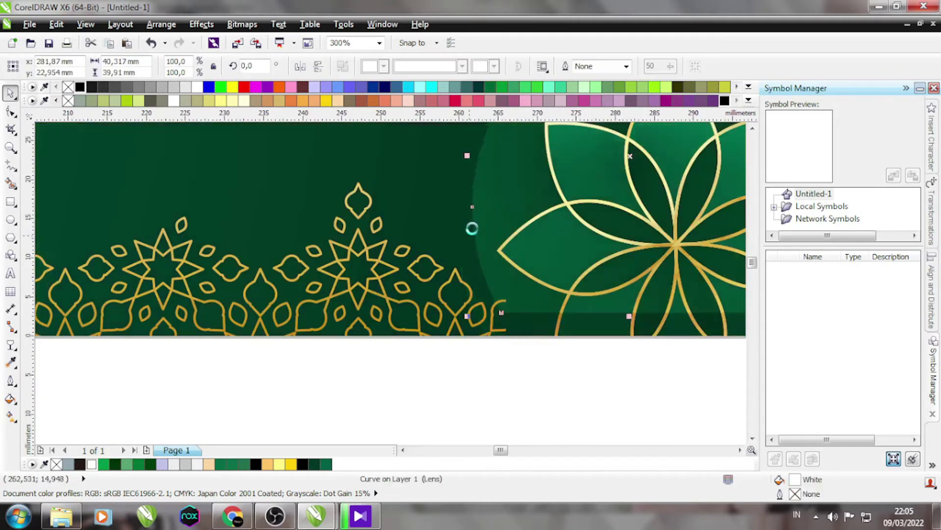
shift+click(452, 272)
click(443, 67)
scroll(525, 314, down, 2)
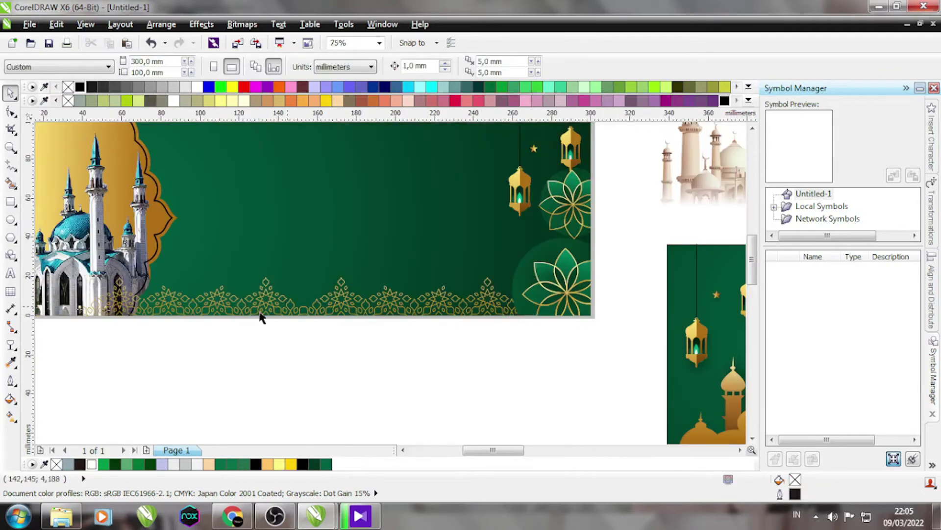
scroll(145, 327, down, 1)
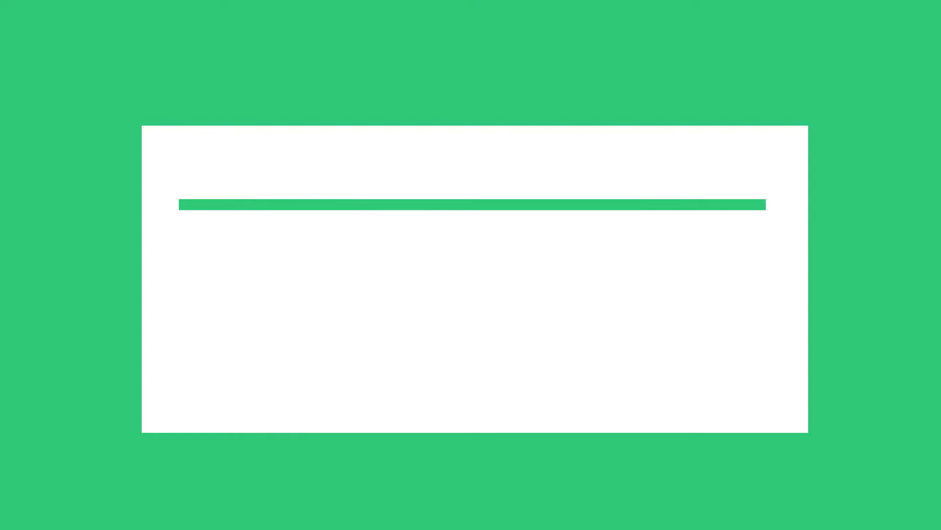
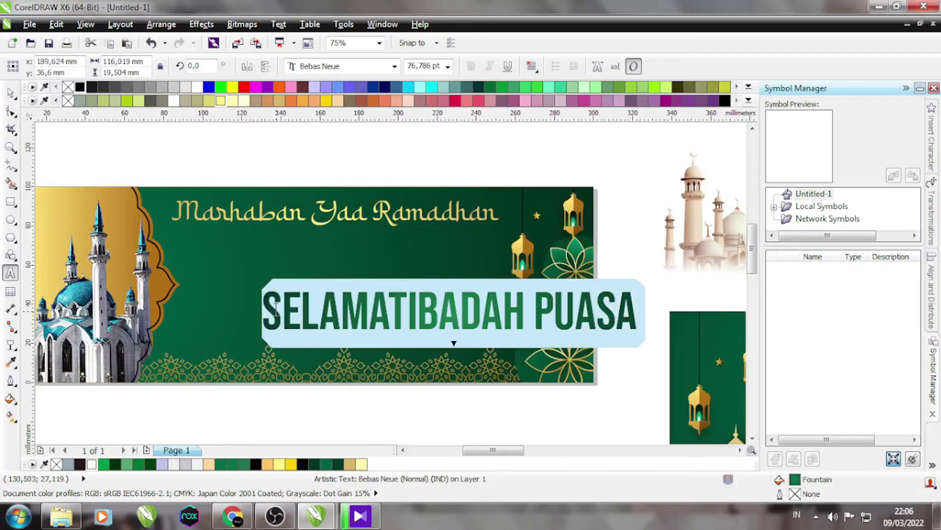
- Set the greeting text to 24 pt and complete it to read "SELAMAT MENUNAIKAN IBADAH PUASA"
scroll(310, 321, up, 2)
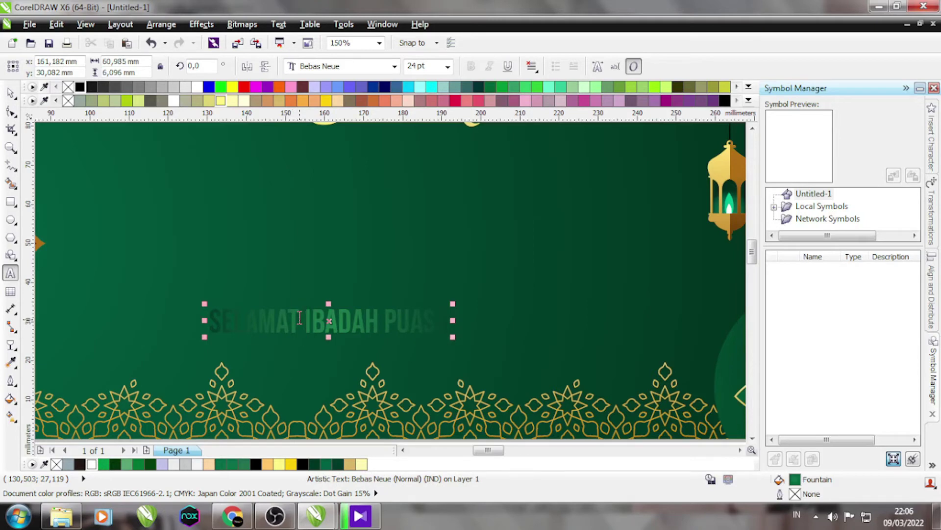
text(MENUNAIKAN)
key(ctrl+space)
scroll(342, 319, down, 2)
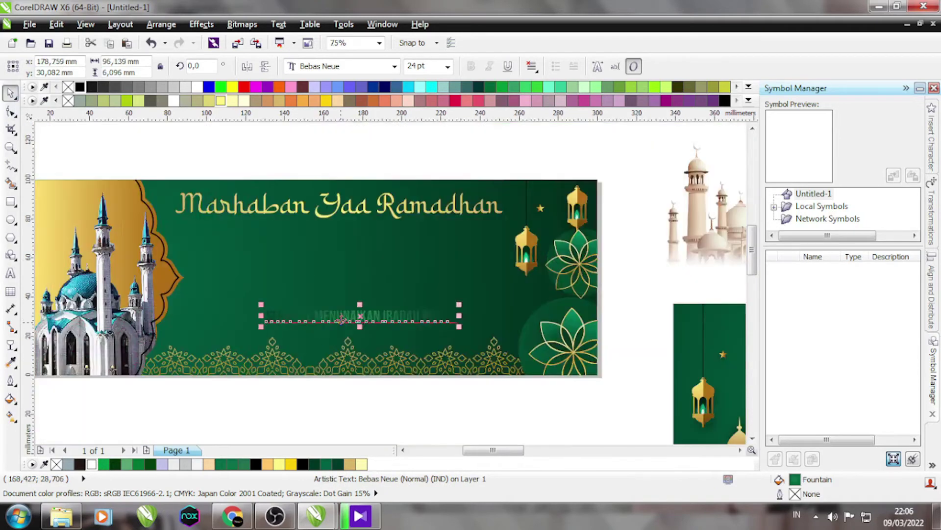
- Place the greeting line beneath the "Marhaban Yaa Ramadhan" title, fill it white and enlarge it to nearly the title's width
drag(342, 319, 265, 236)
click(174, 101)
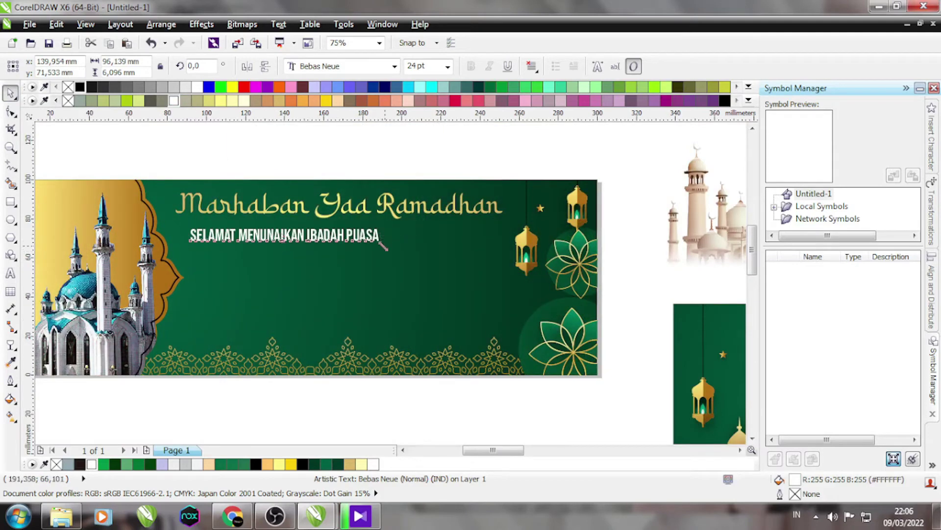
drag(386, 247, 466, 249)
shift+click(296, 286)
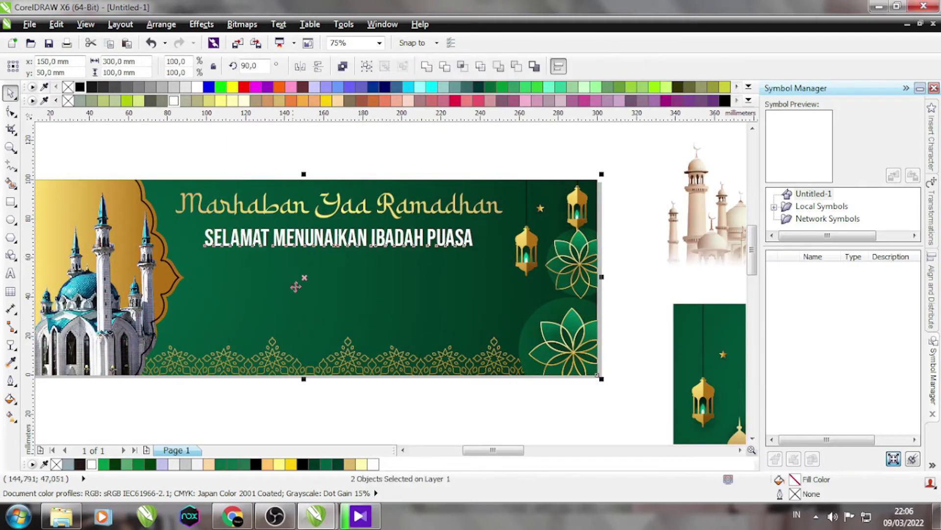
click(351, 168)
- Duplicate the gold title below the white greeting line and replace its text with "Ramadhan 1443 H"
drag(239, 212, 262, 273)
double_click(261, 273)
key(ctrl+a)
text(rAM)
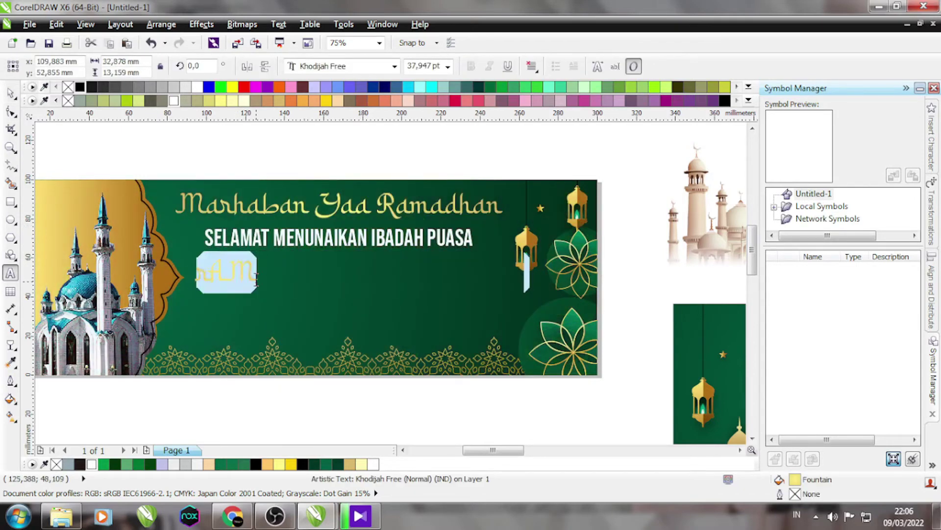
text(Ramadhan 1443)
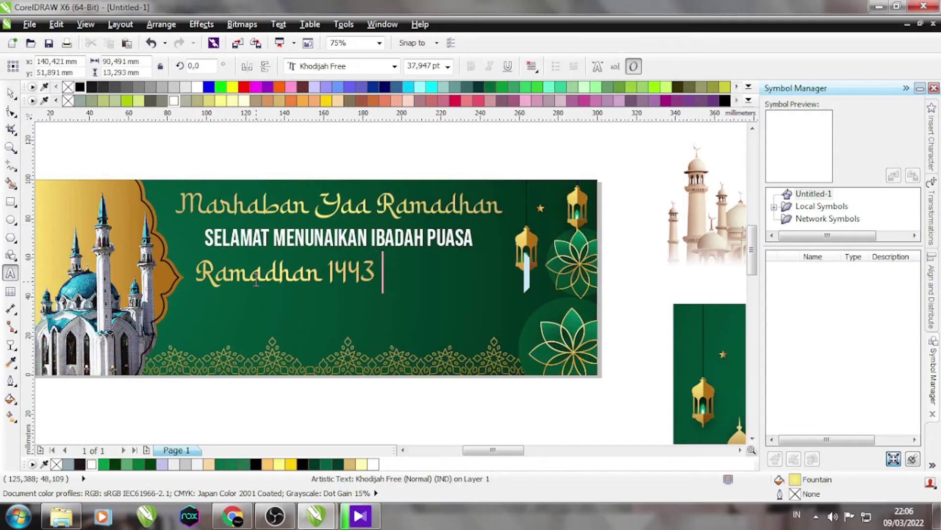
- Change the font of the "Ramadhan 1443 H" line to Kentya Personal Use
key(ctrl+a)
click(394, 66)
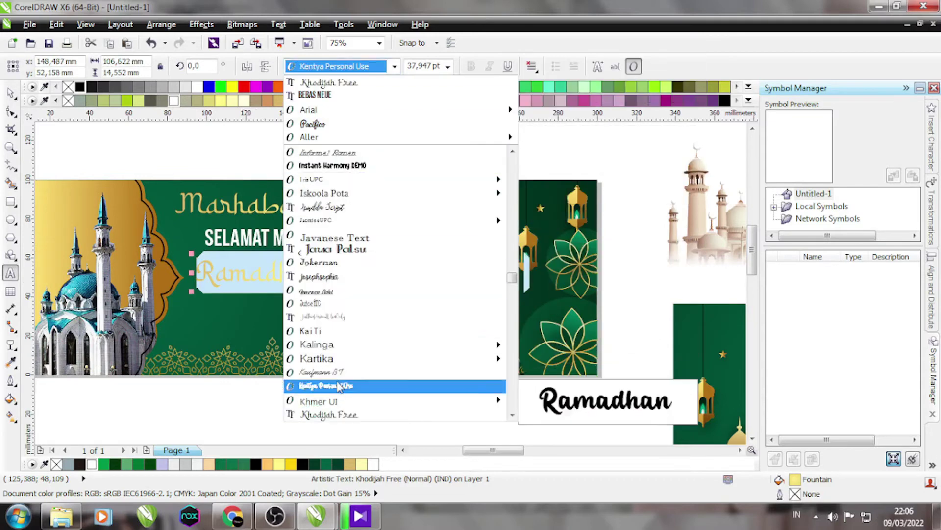
click(339, 386)
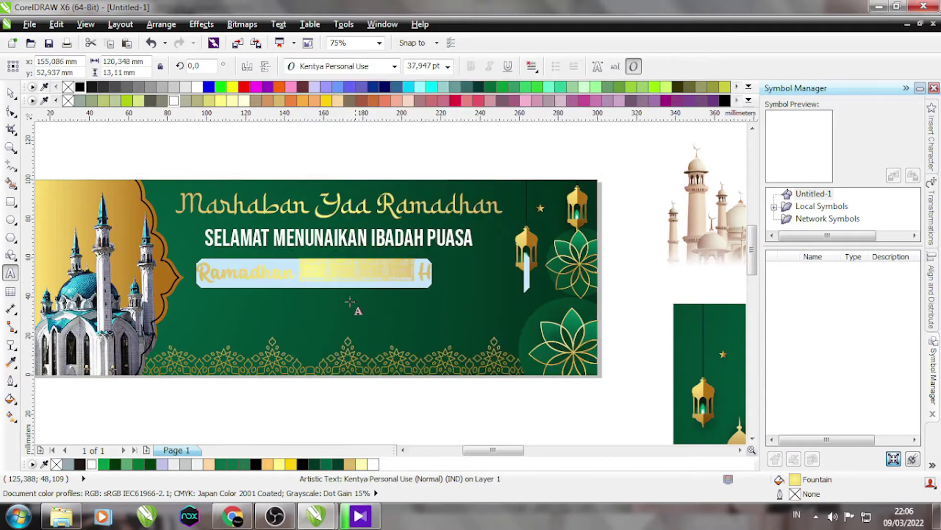
- Shorten the new gold line to "Ramadhan" and enlarge it to about 151 mm wide beneath the greeting
click(10, 93)
drag(299, 288, 476, 314)
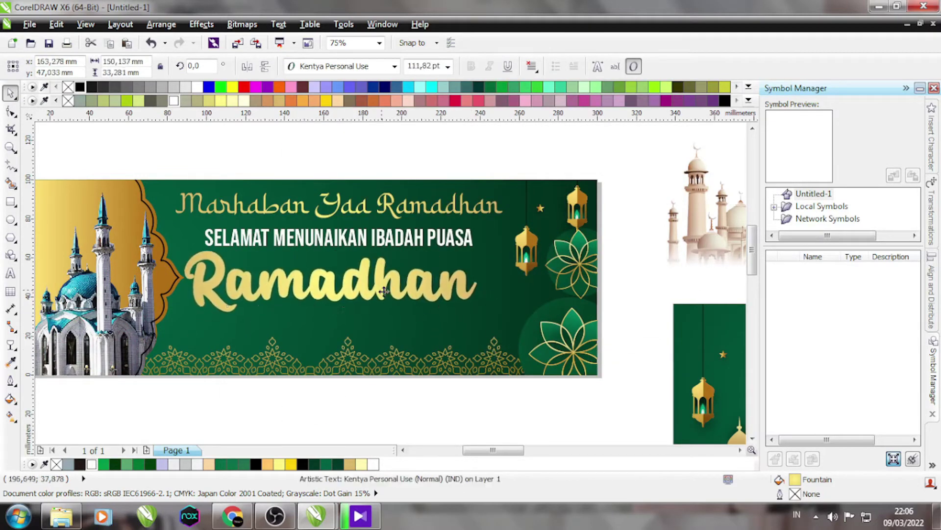
drag(384, 290, 397, 293)
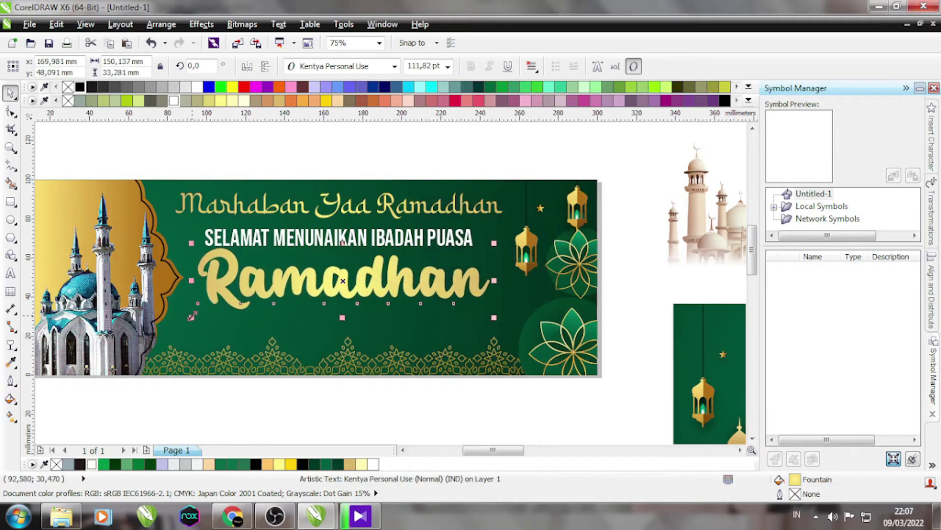
drag(191, 317, 178, 324)
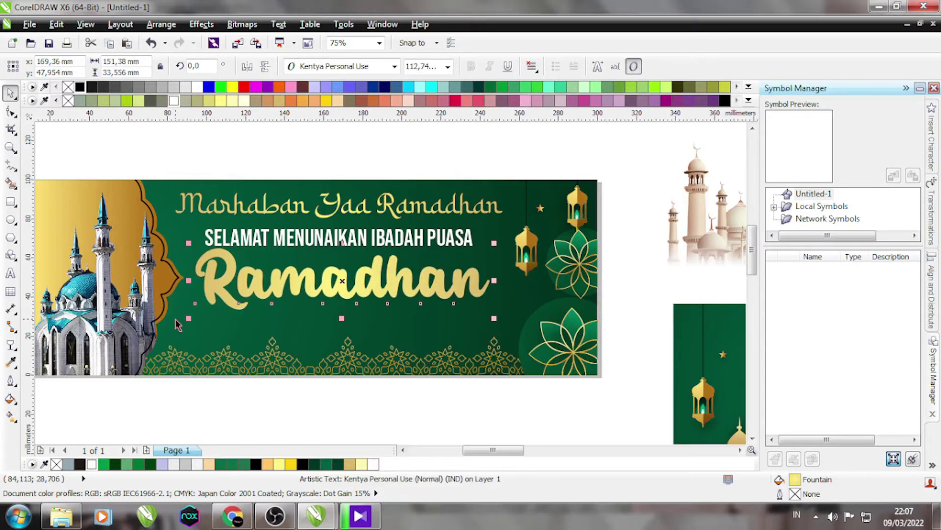
- Shrink the white "SELAMAT MENUNAIKAN IBADAH PUASA" line to about 120 mm wide
click(289, 245)
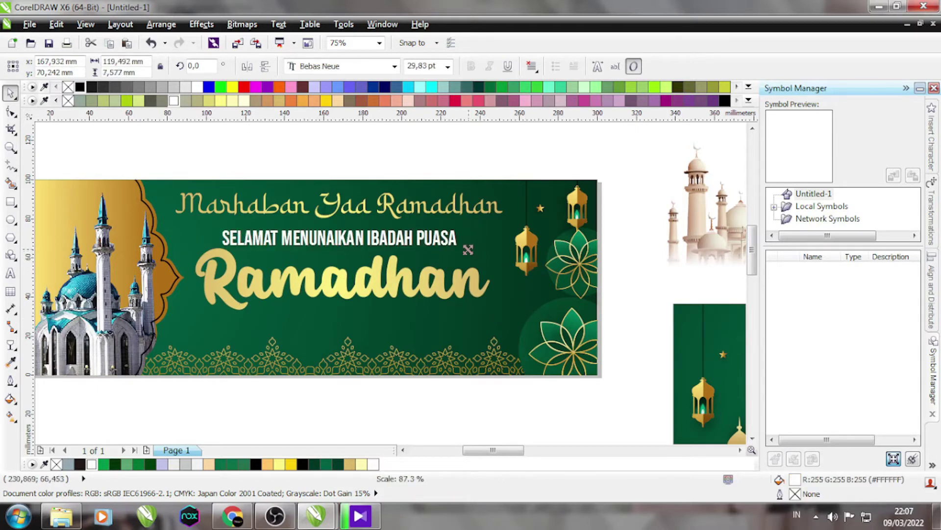
scroll(290, 243, down, 1)
scroll(294, 238, up, 2)
- Try the Pacifico font on the large gold "Ramadhan" word and undo the change
click(255, 289)
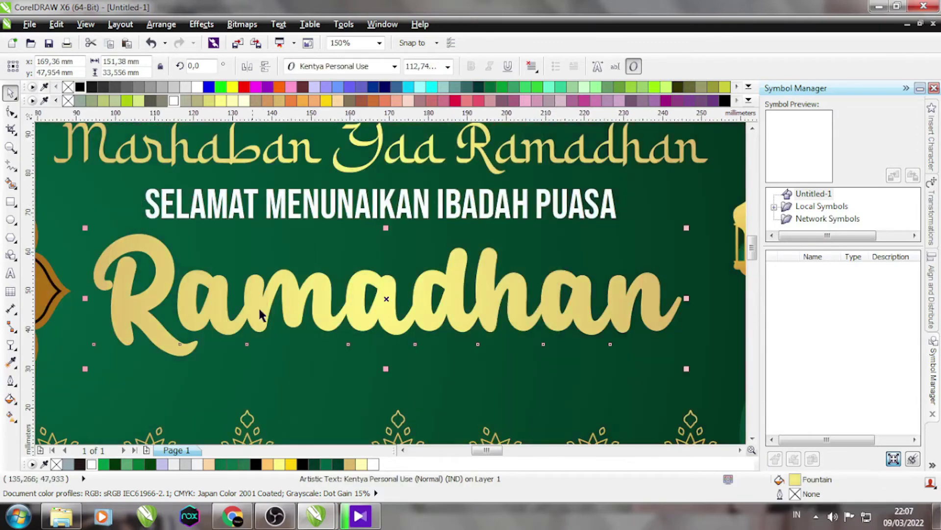
scroll(251, 286, down, 1)
click(338, 67)
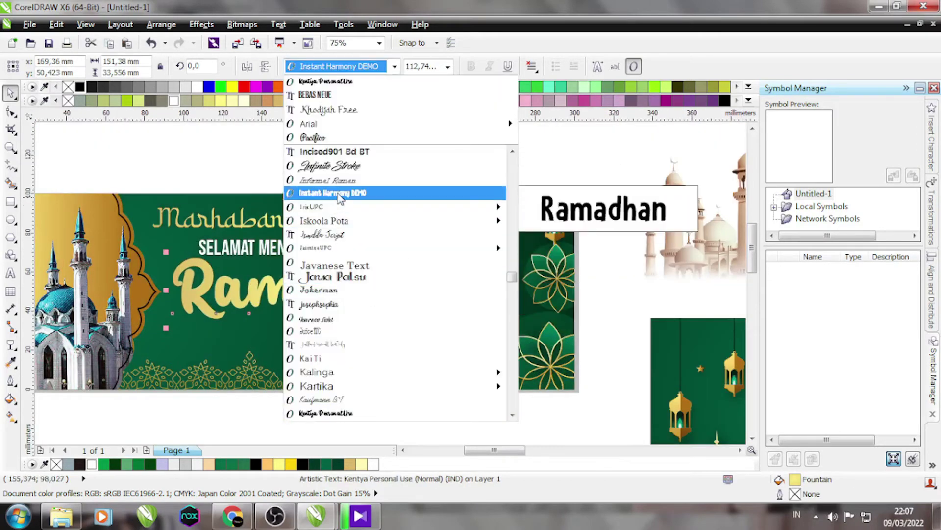
scroll(343, 304, down, 5)
scroll(337, 338, down, 15)
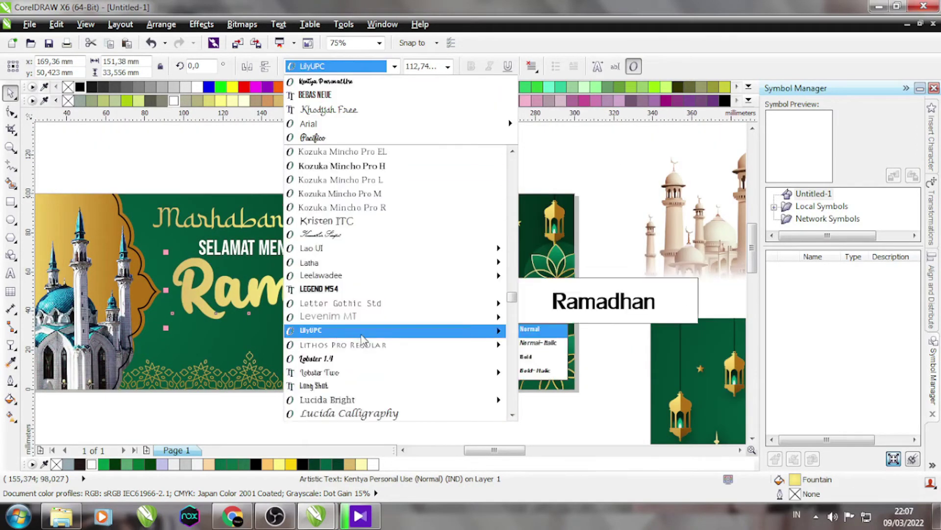
scroll(315, 421, down, 2)
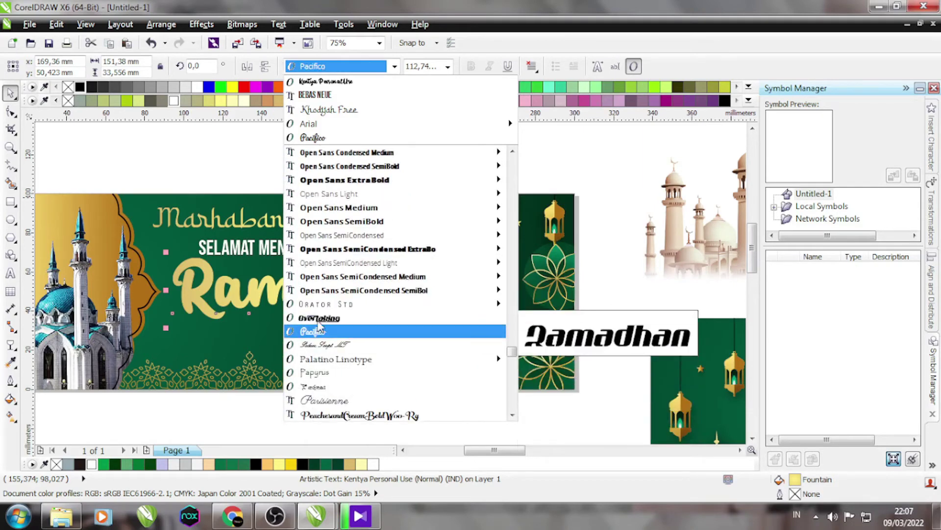
click(314, 330)
key(ctrl+z)
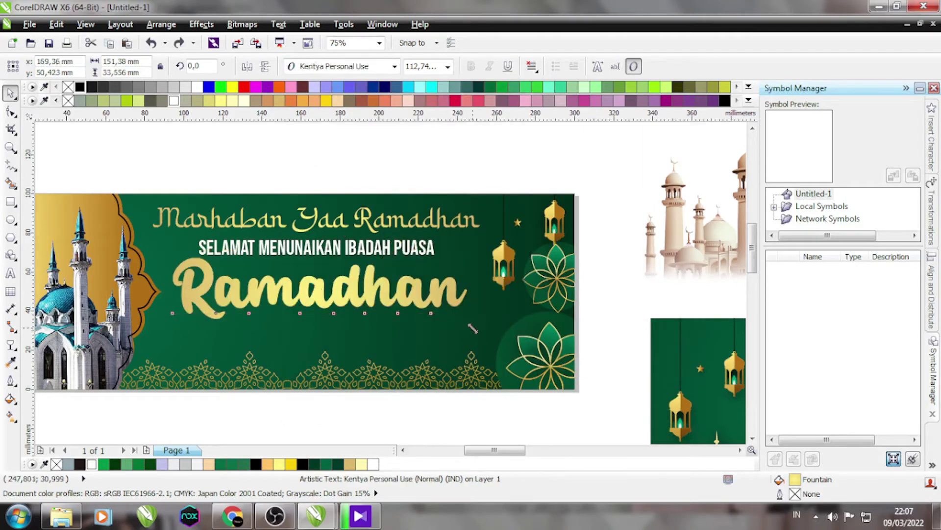
- Reduce the large gold "Ramadhan" word to about 128 mm wide and shift it slightly towards the mosque
drag(472, 328, 419, 303)
drag(362, 278, 349, 280)
- Duplicate the white greeting line, replace its text with "1443 H" and place it directly after the large gold "Ramadhan"
drag(329, 249, 499, 296)
key(F8)
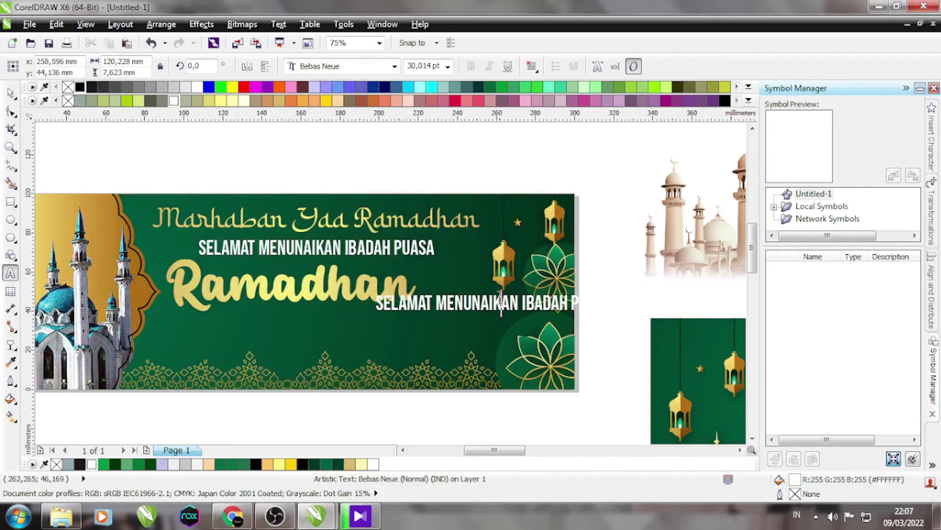
key(ctrl+a)
text(14)
click(10, 92)
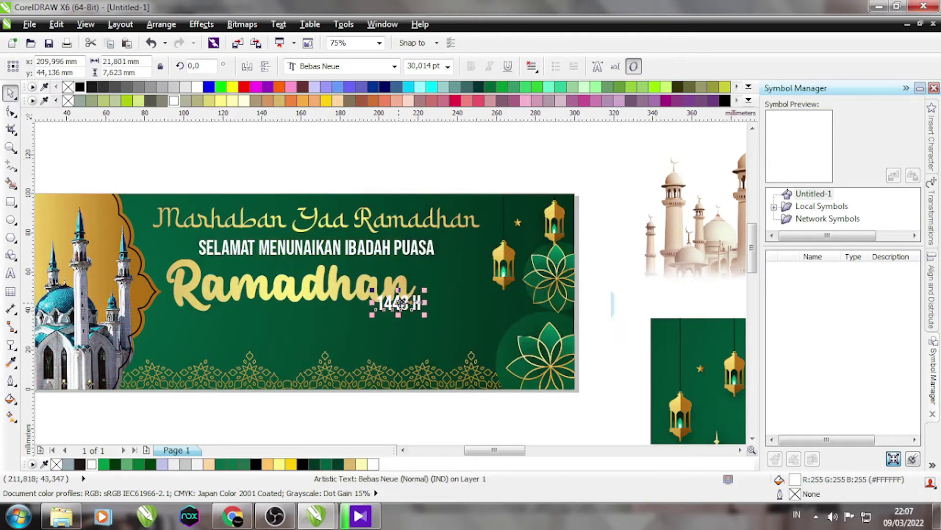
drag(398, 307, 444, 294)
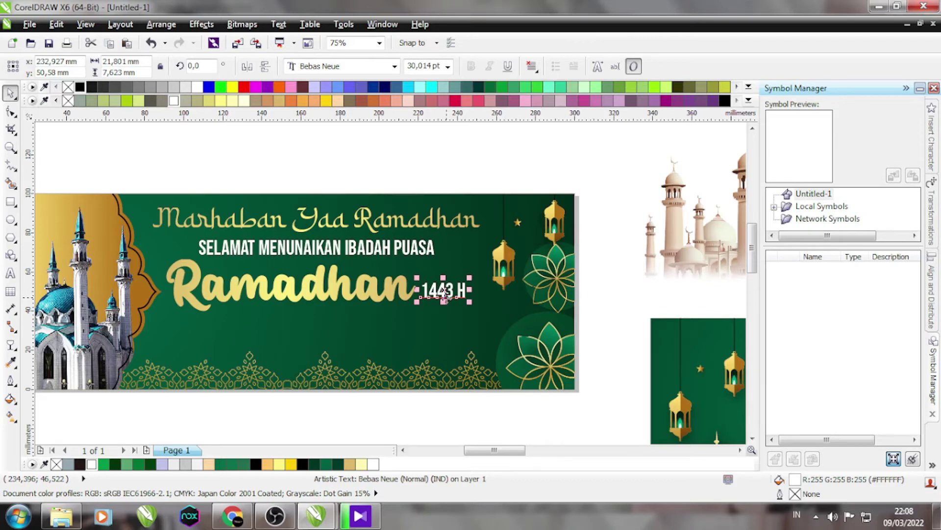
- Refit the radial fill of the large "Ramadhan" to the word, with a light yellow centre and orange-gold edge
click(267, 293)
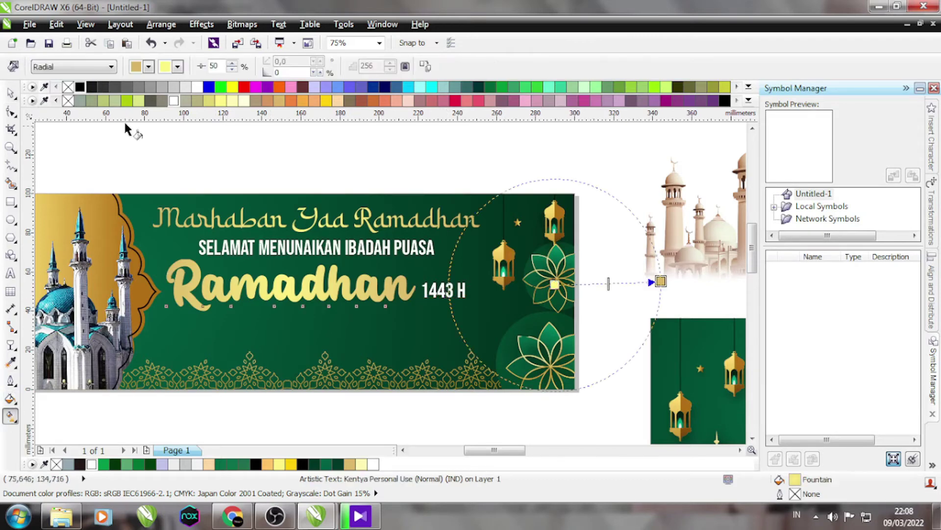
click(10, 416)
click(73, 67)
click(45, 105)
drag(660, 281, 395, 283)
scroll(388, 293, up, 2)
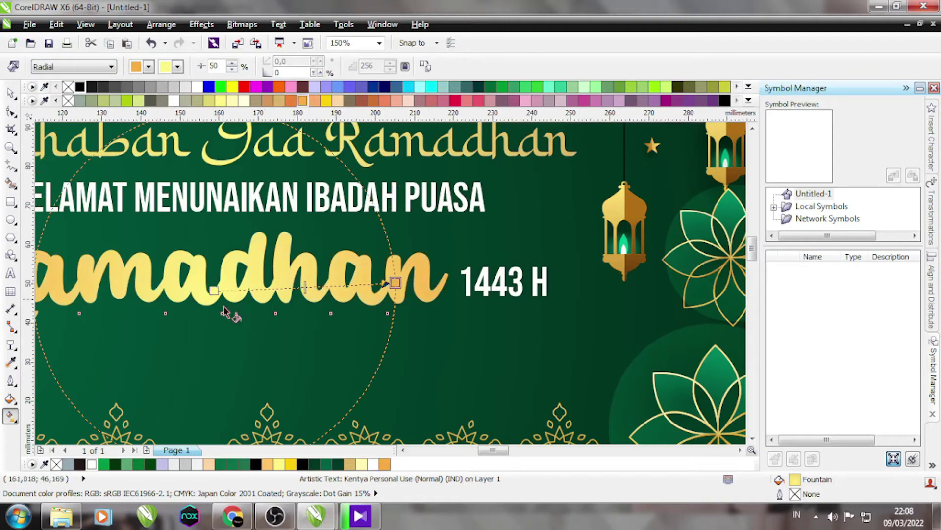
drag(326, 101, 385, 285)
drag(220, 100, 279, 295)
key(space)
- Add a one-step outside contour with a 1.04 mm offset around the large gold "Ramadhan"
scroll(347, 259, down, 5)
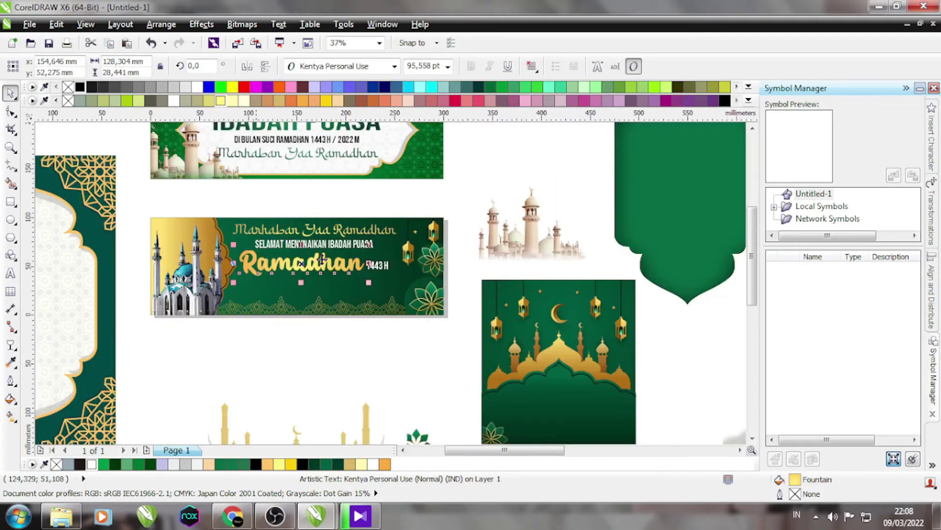
scroll(314, 288, up, 5)
click(11, 345)
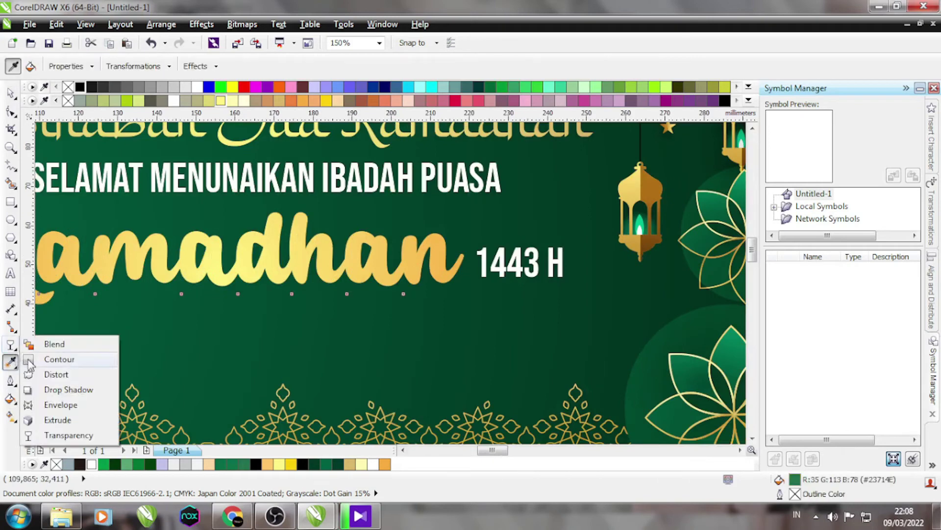
click(49, 359)
click(450, 68)
click(452, 70)
key(space)
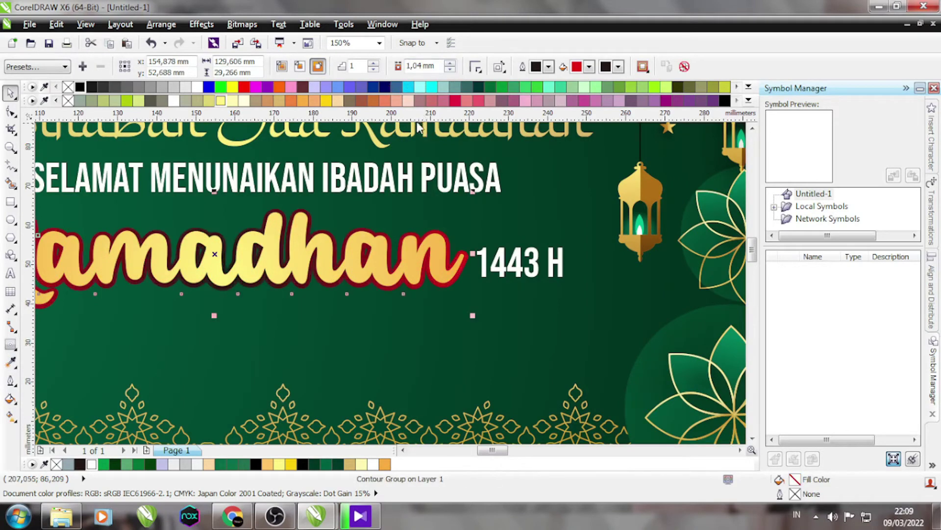
- Separate the contour from the large "Ramadhan" text and fill the resulting outline shape with dark green
scroll(385, 296, up, 1)
scroll(313, 191, down, 2)
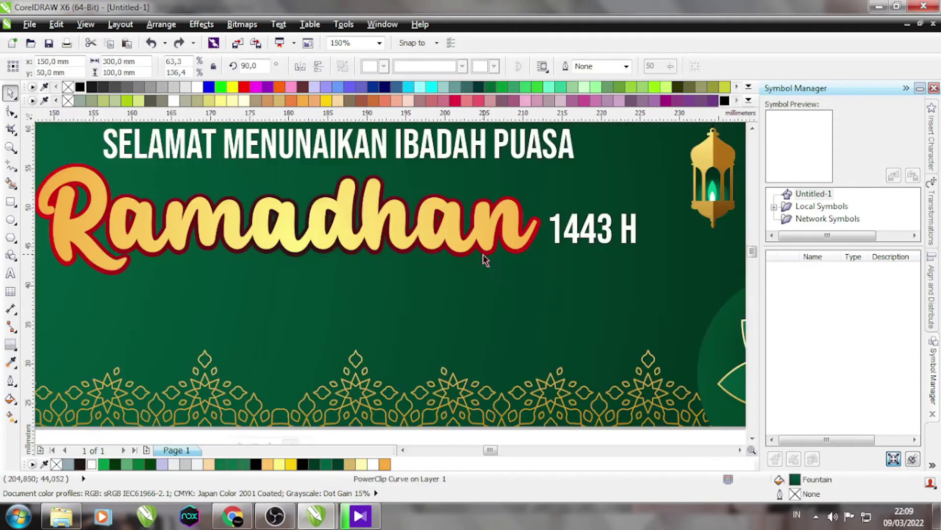
scroll(483, 258, up, 1)
scroll(503, 271, down, 2)
scroll(503, 271, up, 1)
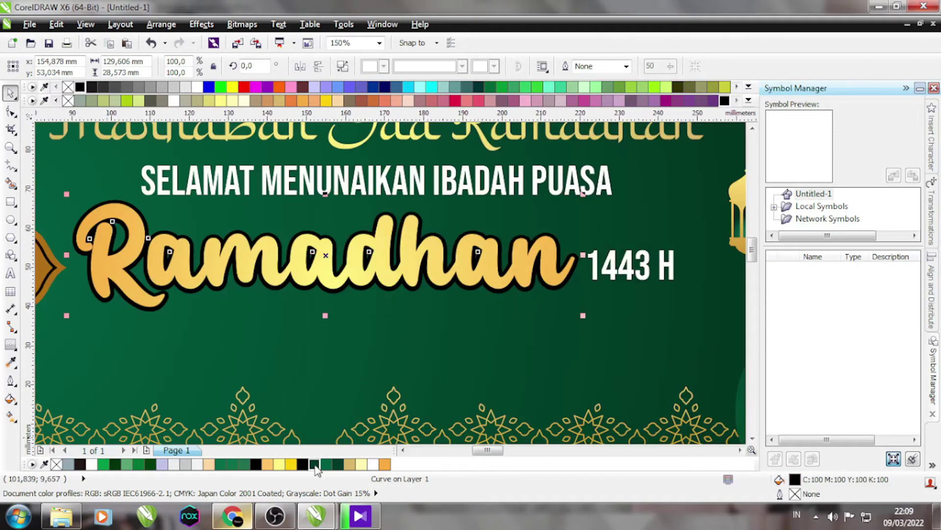
- Apply the Small Glow drop shadow preset to the dark green outline shape and colour the glow soft yellow
click(11, 345)
click(69, 389)
click(36, 67)
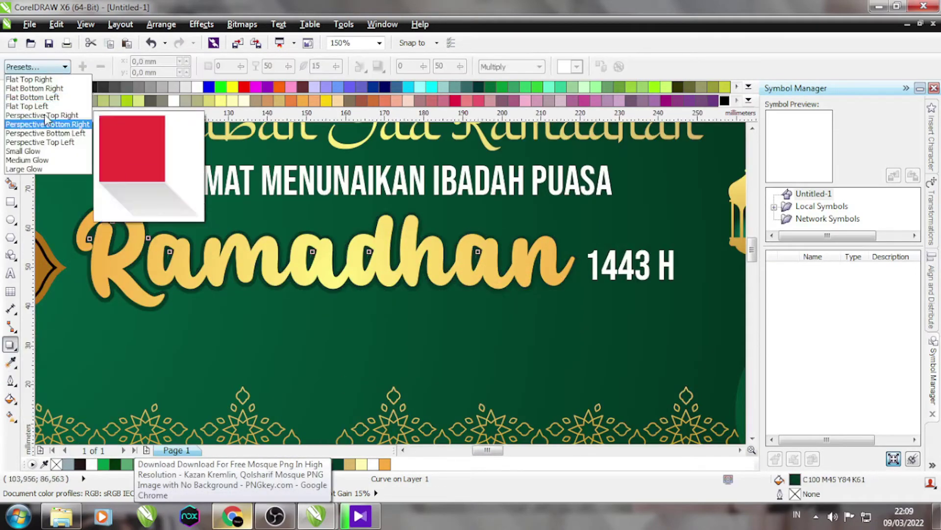
click(43, 149)
click(577, 67)
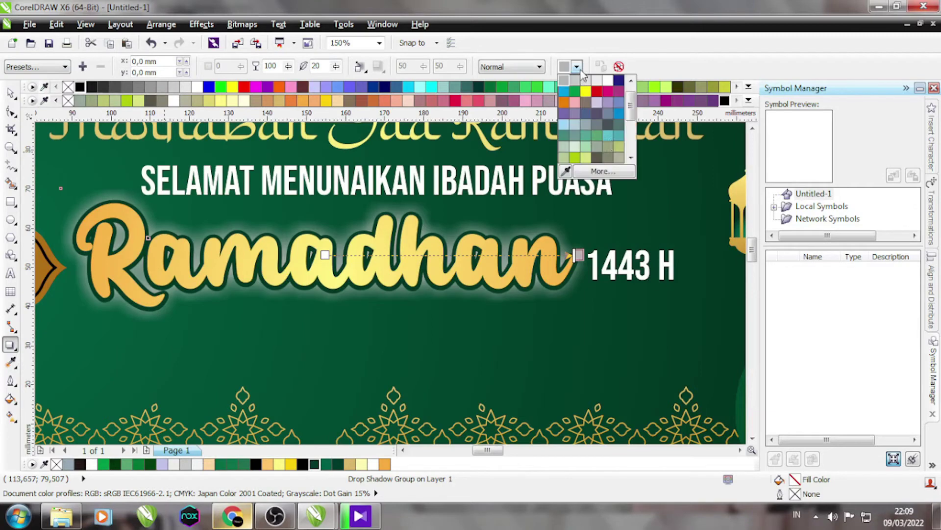
click(596, 103)
click(576, 67)
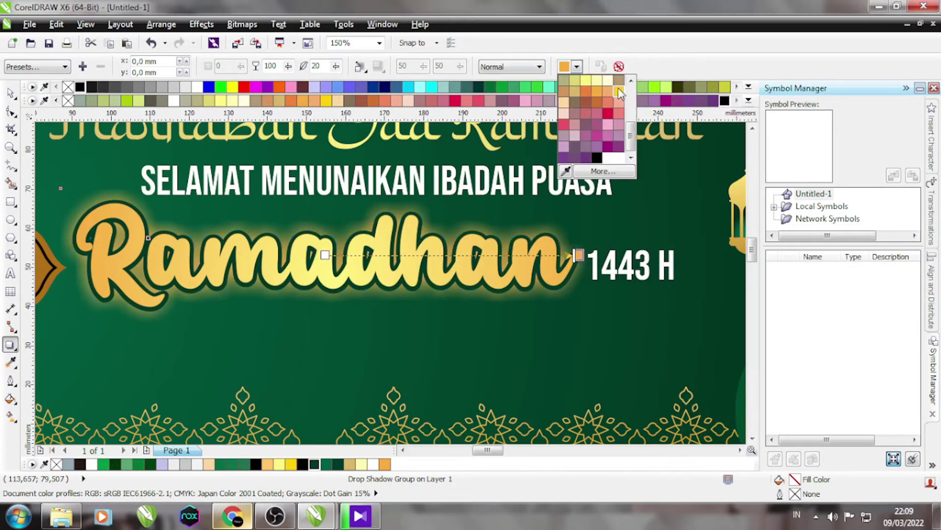
click(619, 146)
click(577, 67)
click(583, 138)
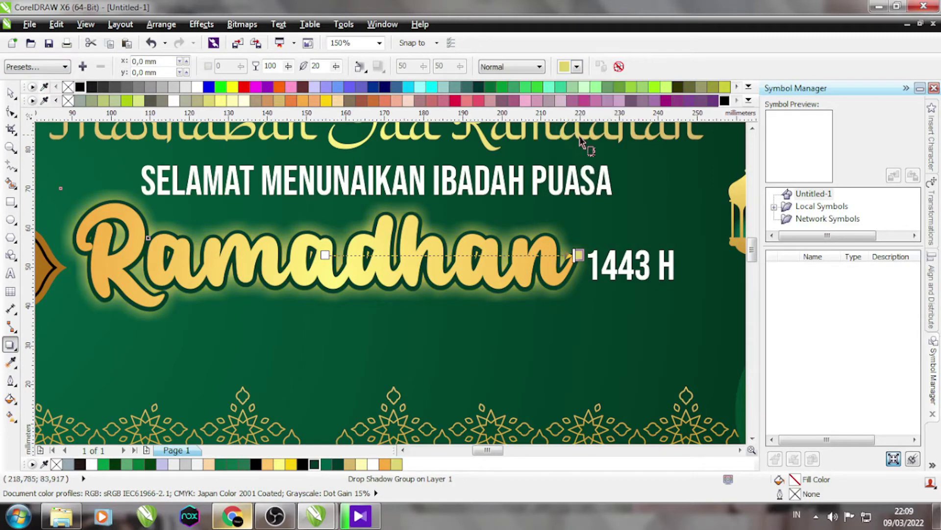
- Try the Multiply, Subtract, Add, Lightness, Hue, Color, If Darker and Soft Light blend modes on the glow
click(512, 67)
click(499, 120)
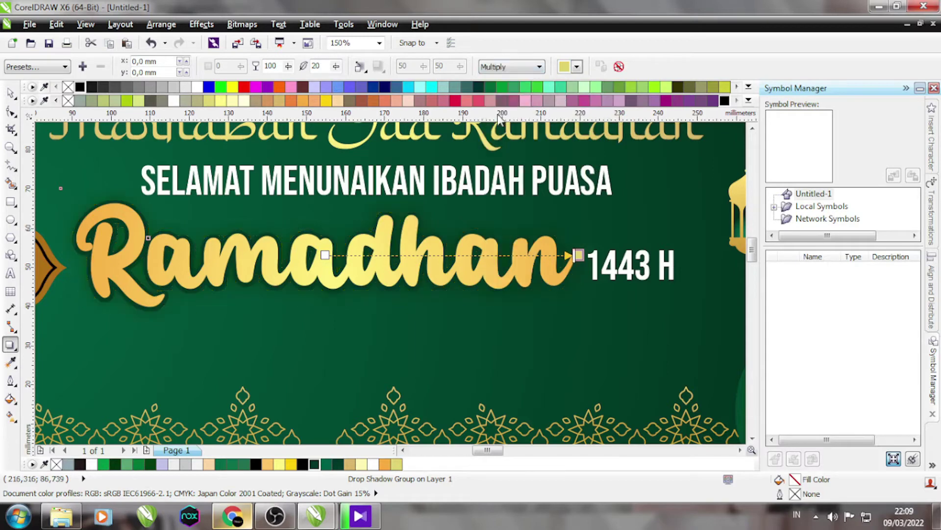
click(511, 67)
click(512, 67)
click(512, 67)
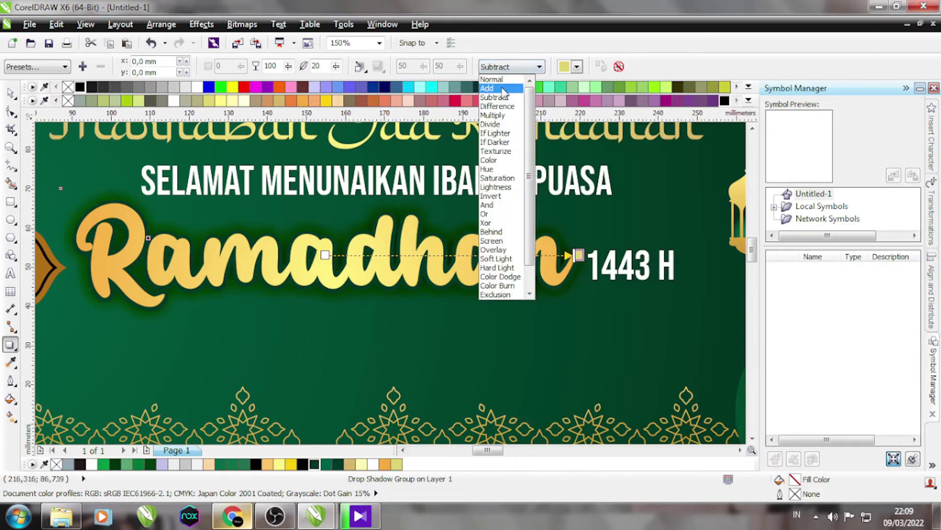
click(503, 92)
click(511, 67)
click(503, 195)
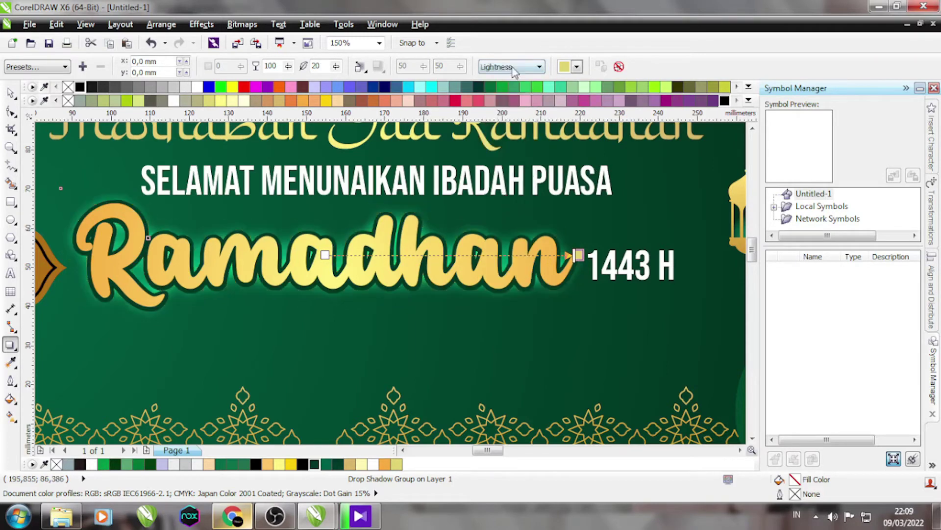
click(511, 66)
click(502, 173)
click(511, 66)
click(503, 164)
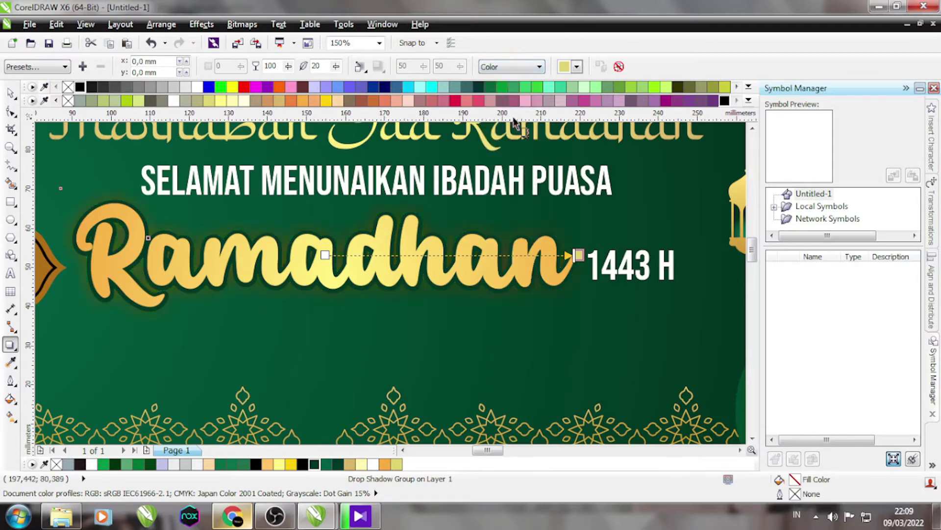
click(511, 66)
click(503, 144)
click(509, 65)
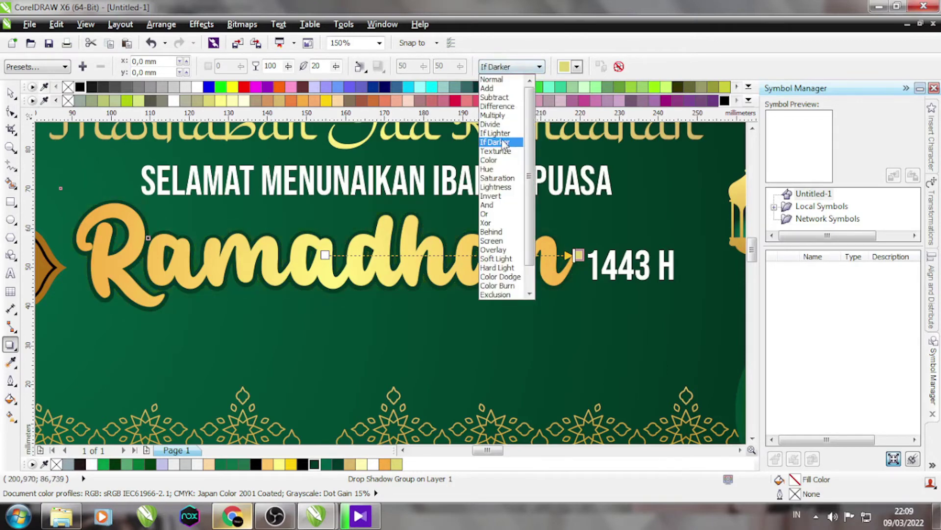
click(505, 144)
click(507, 67)
click(498, 259)
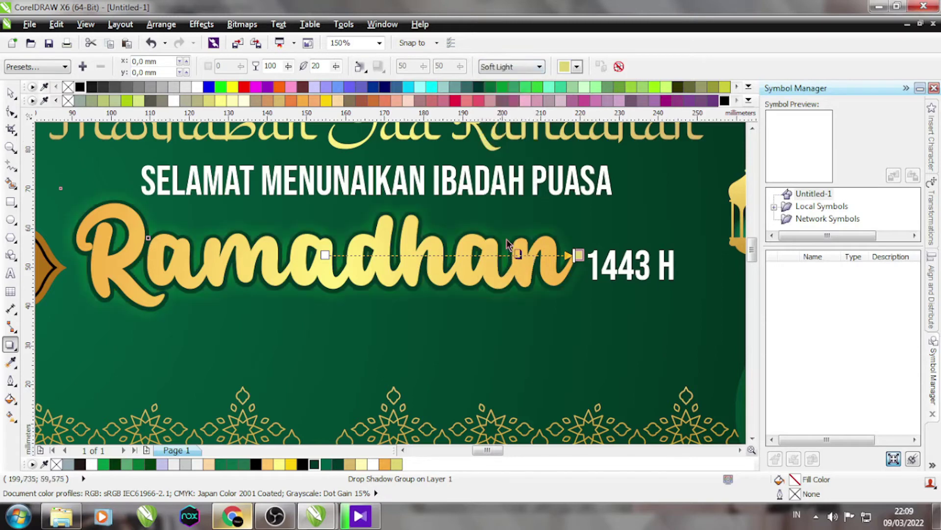
- Set the glow's blend mode to Hard Light and its feathering to 35
click(506, 69)
click(499, 267)
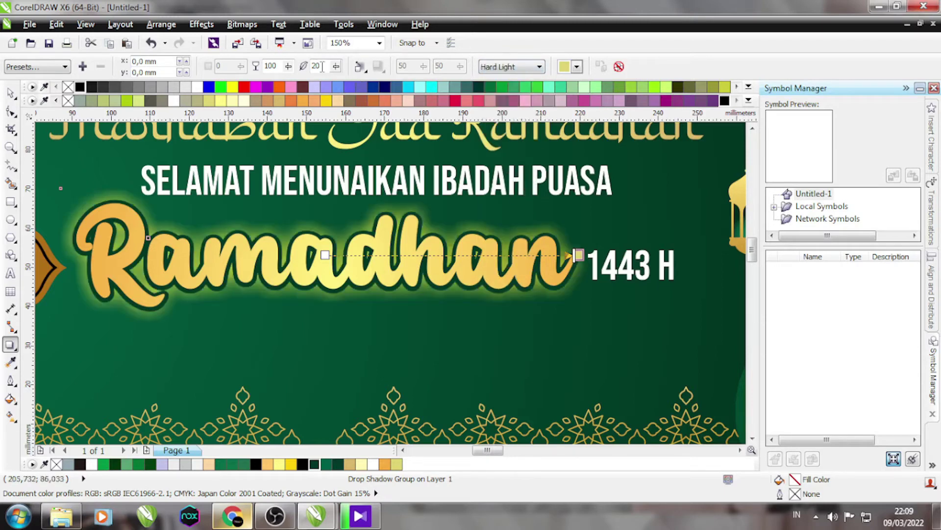
text(5)
key(Return)
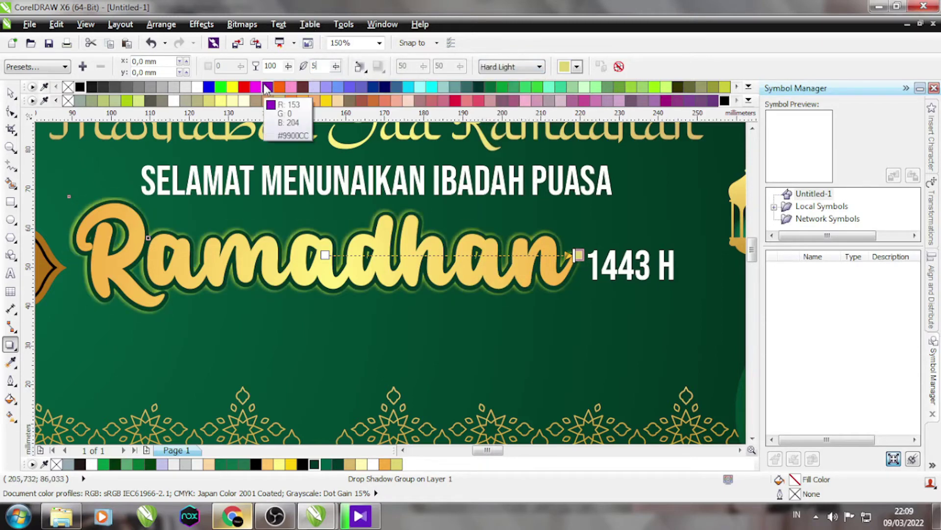
text(35)
key(Return)
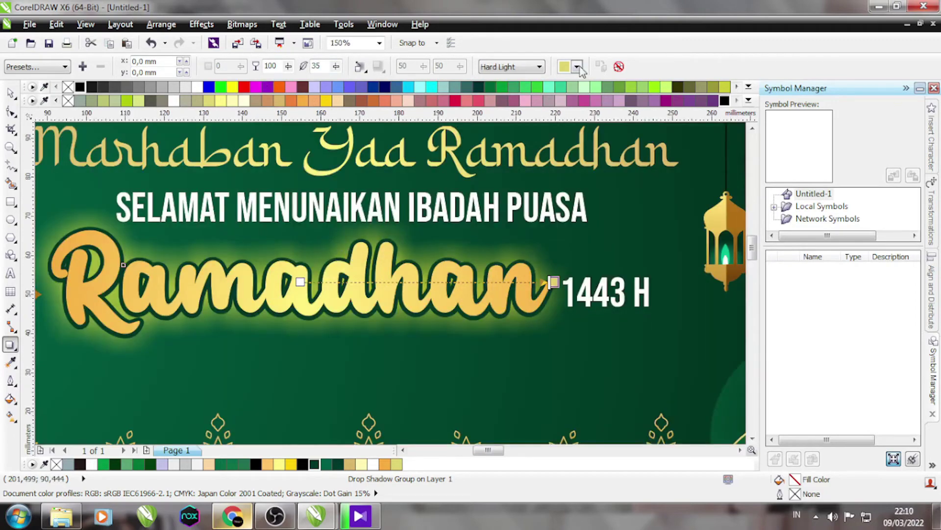
- Compare bright yellow, cream and dark green for the "Ramadhan" glow, and settle on a golden orange
click(578, 67)
click(578, 67)
click(577, 67)
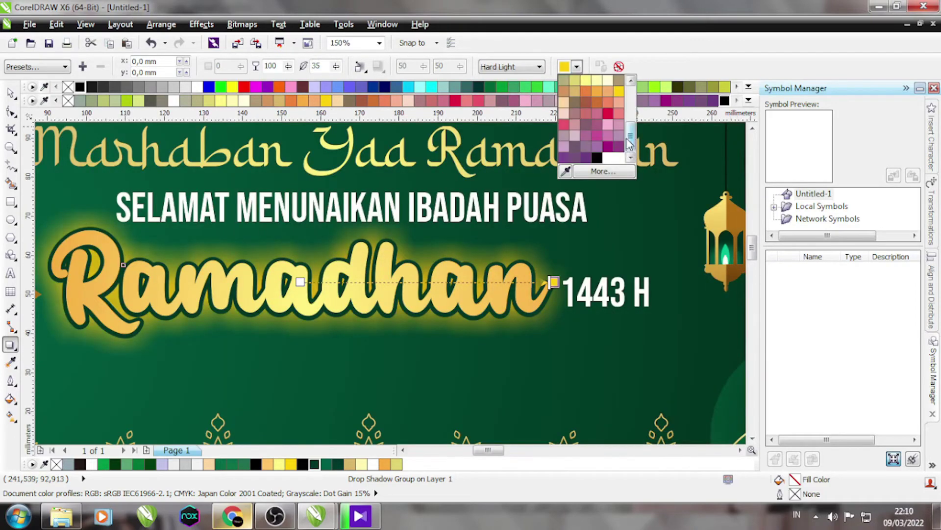
click(607, 128)
click(578, 67)
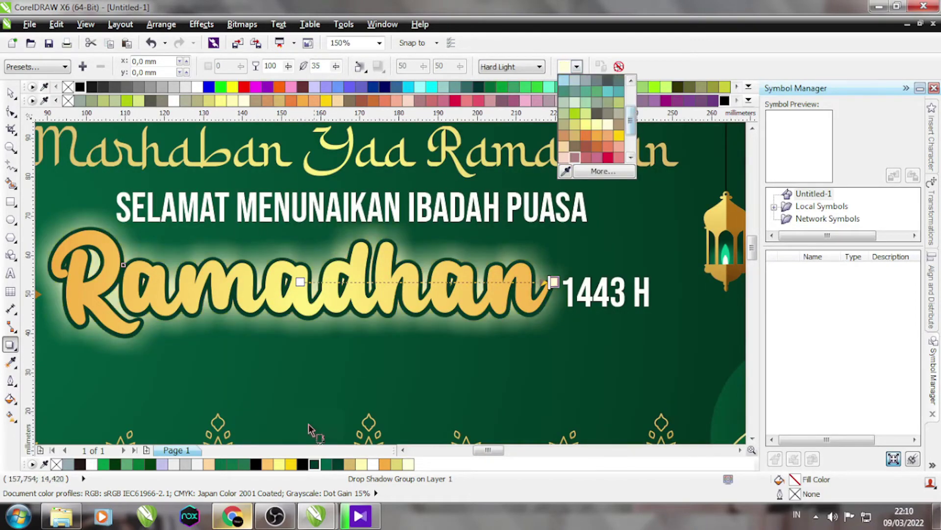
click(326, 470)
click(577, 67)
click(564, 74)
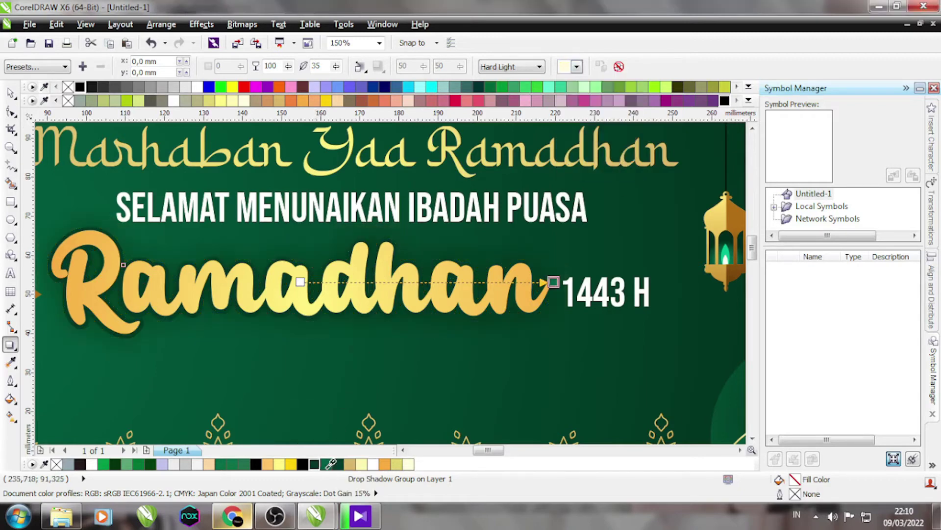
click(577, 67)
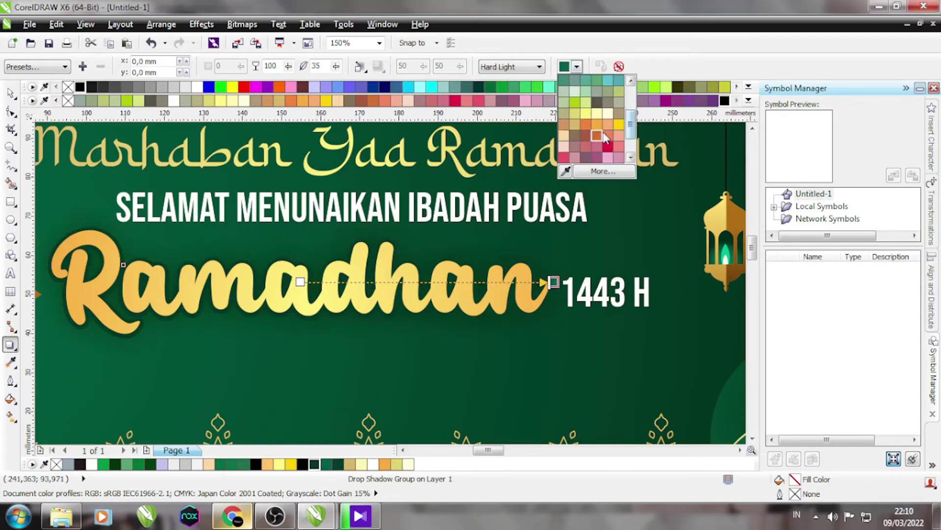
click(586, 113)
scroll(425, 234, down, 2)
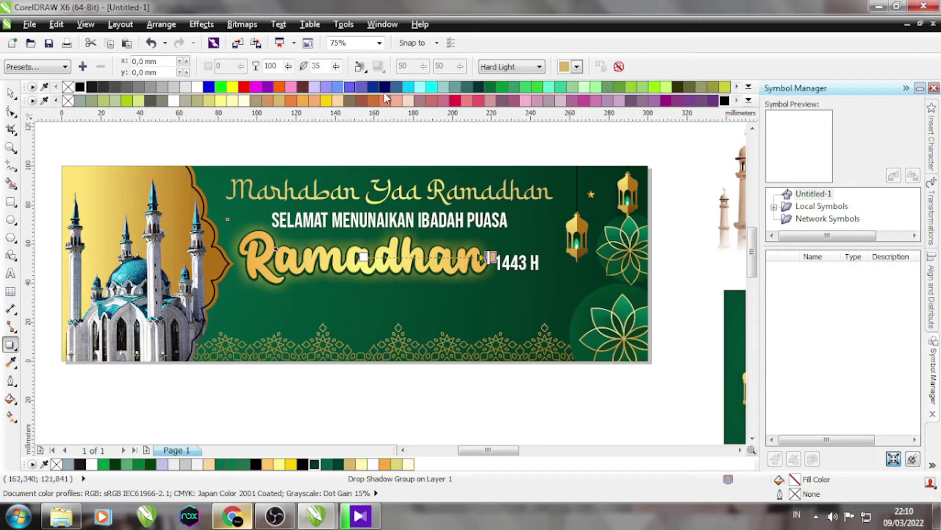
- Try the Color Dodge, Color Burn, Add and If Lighter blend modes on the golden "Ramadhan" glow
click(510, 66)
click(502, 277)
click(515, 66)
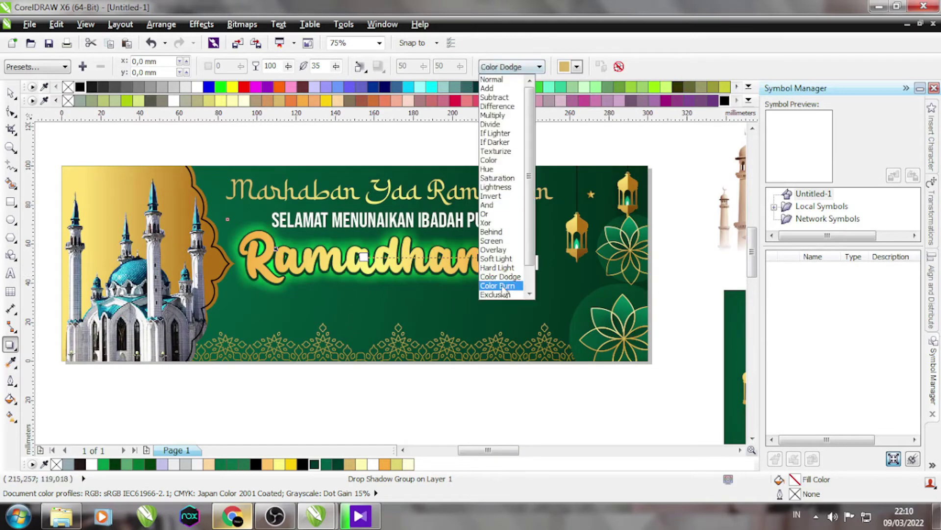
click(500, 285)
click(515, 66)
click(490, 89)
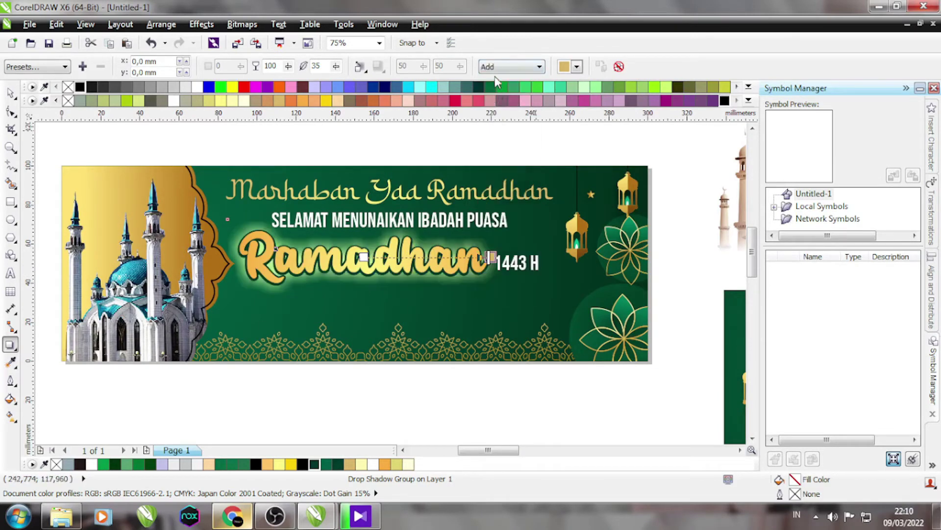
click(510, 67)
click(495, 133)
- Try the Saturation, Behind and Lightness blend modes on the "Ramadhan" glow
click(538, 66)
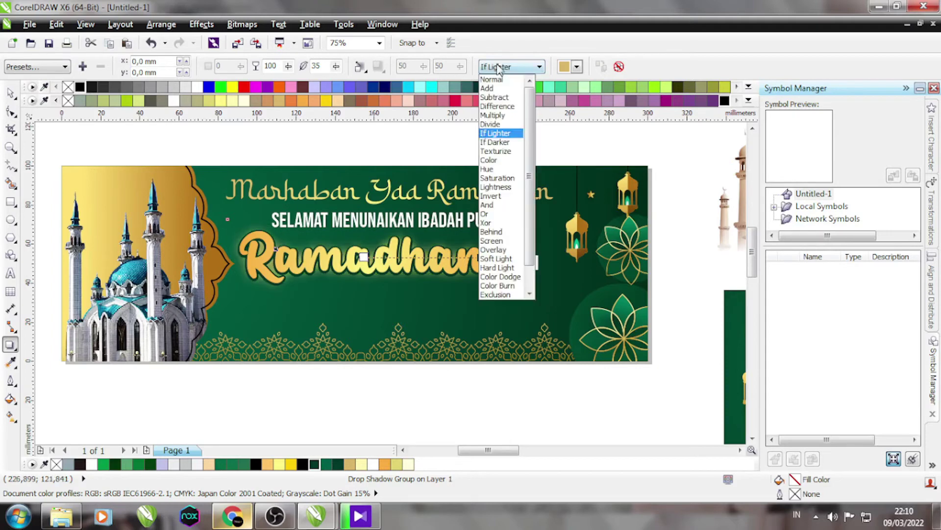
click(498, 178)
click(510, 67)
click(492, 231)
click(512, 69)
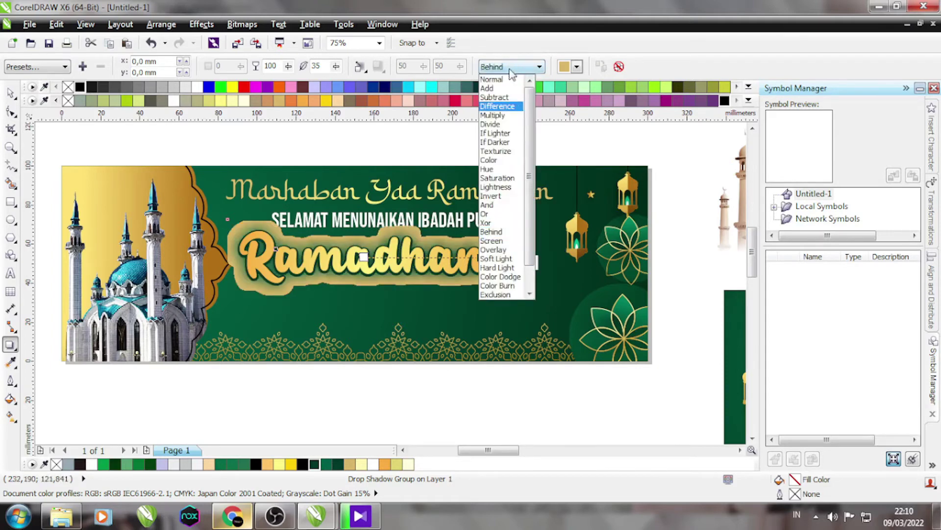
click(506, 188)
- Try orange and black as the colour of the "Ramadhan" glow
click(577, 66)
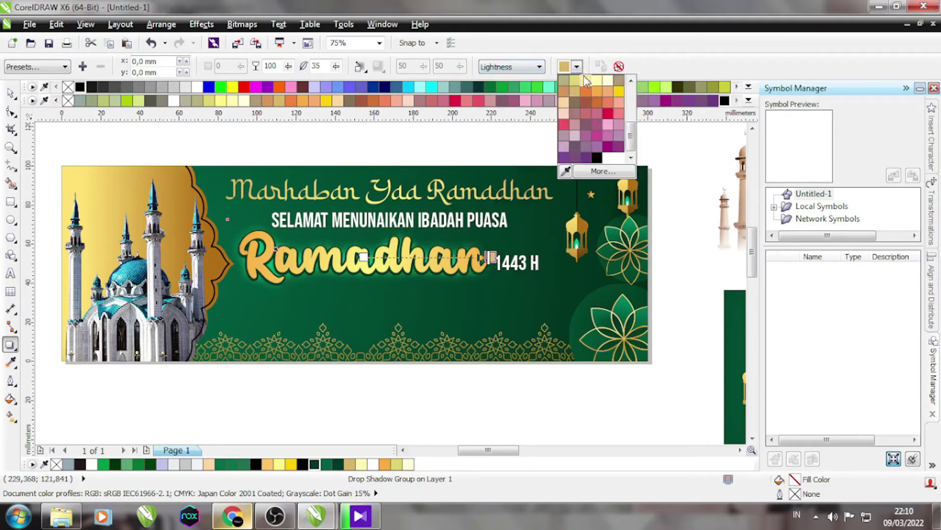
click(598, 123)
click(577, 67)
click(562, 79)
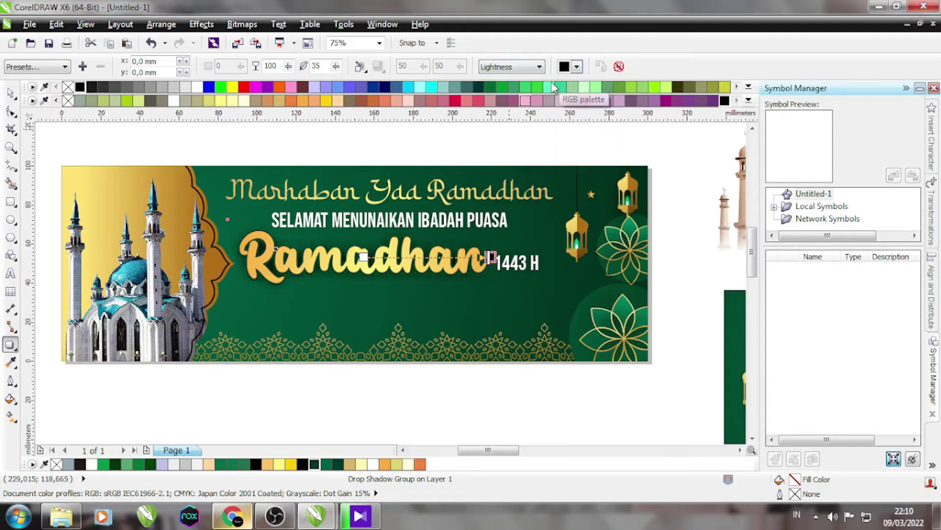
- Try the Difference and Multiply blend modes on the black glow around "Ramadhan"
key(space)
scroll(427, 265, up, 2)
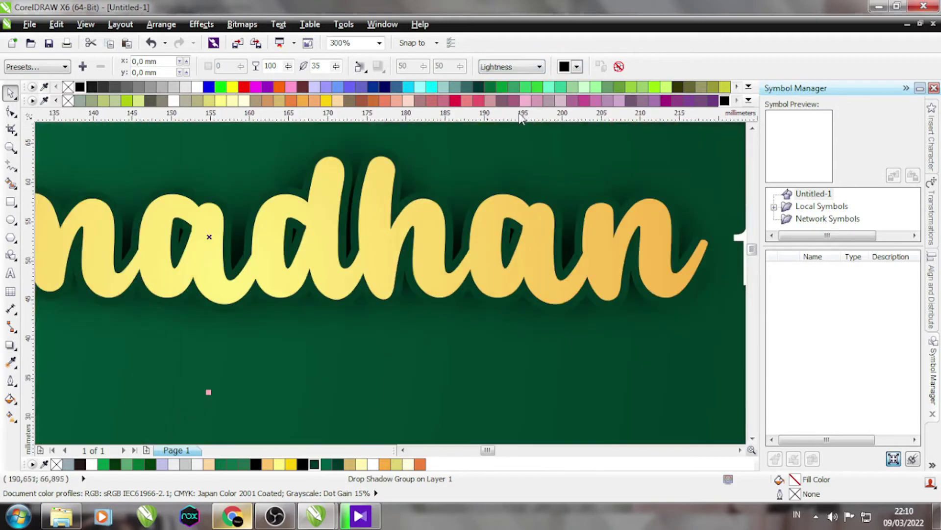
click(515, 67)
click(496, 108)
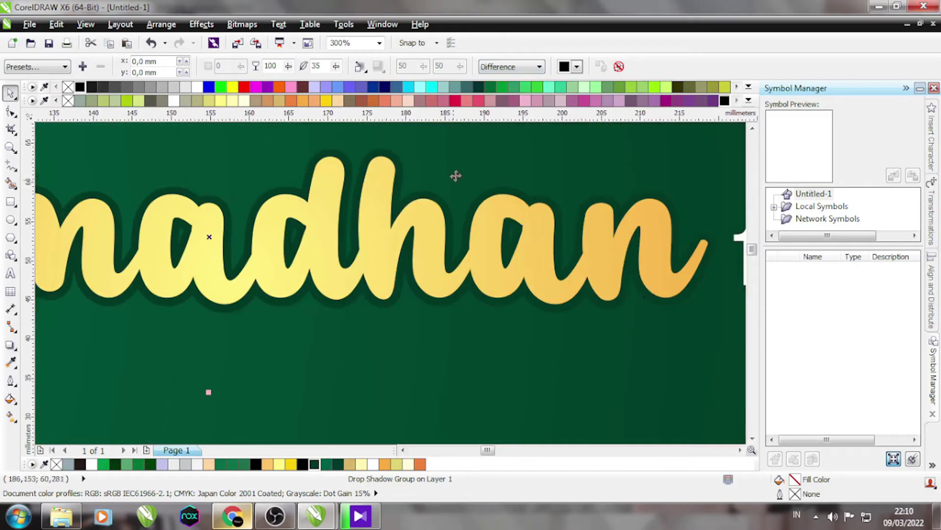
click(539, 67)
click(496, 115)
scroll(456, 201, down, 1)
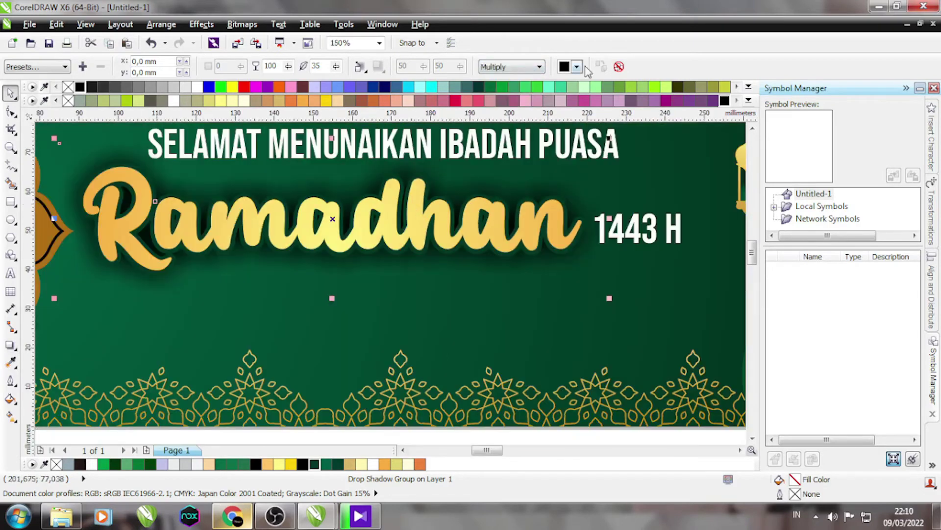
- Try crimson red and bright yellow as the colour of the "Ramadhan" glow
click(577, 66)
click(616, 102)
click(577, 66)
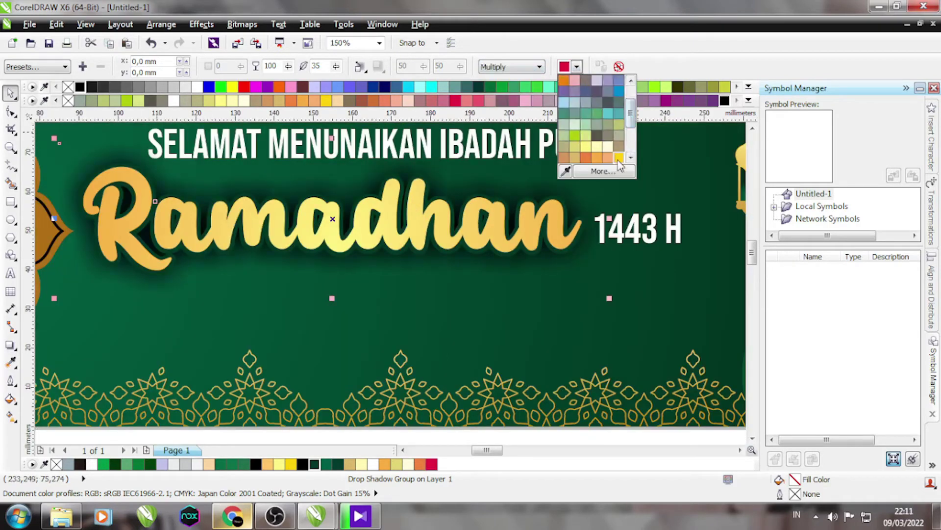
click(619, 91)
- Compare the Add blend mode on the "Ramadhan" glow and settle on Normal
click(530, 69)
click(487, 88)
click(539, 67)
click(492, 79)
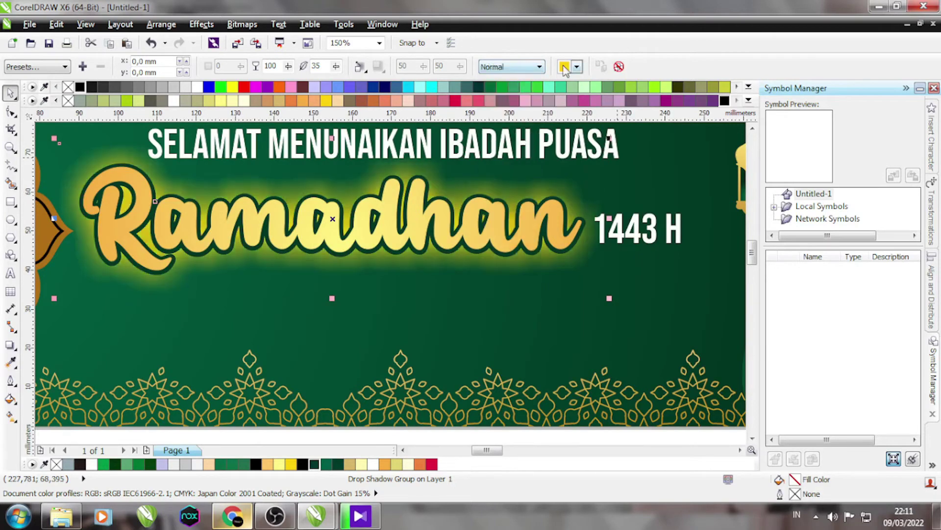
- Try light peach and greens sampled from the banner background as the "Ramadhan" glow colour
click(578, 67)
click(565, 103)
click(577, 67)
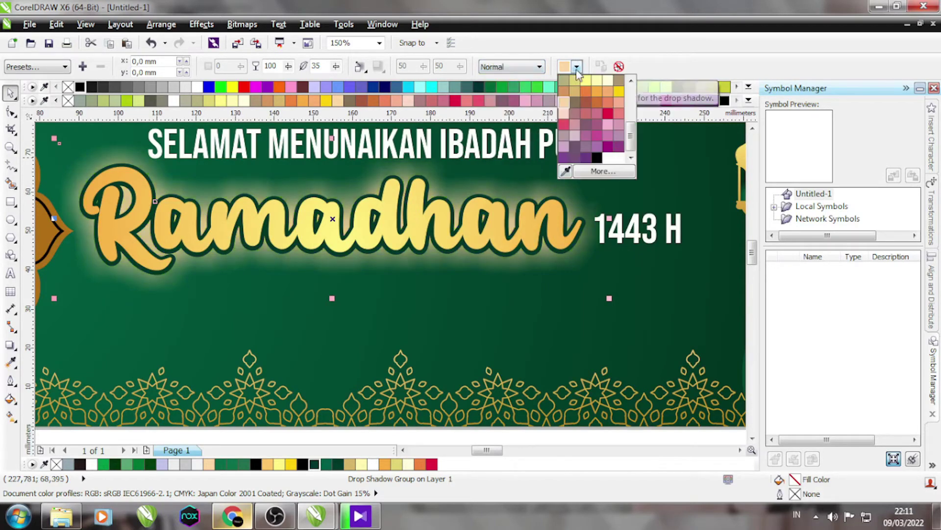
click(574, 161)
click(481, 282)
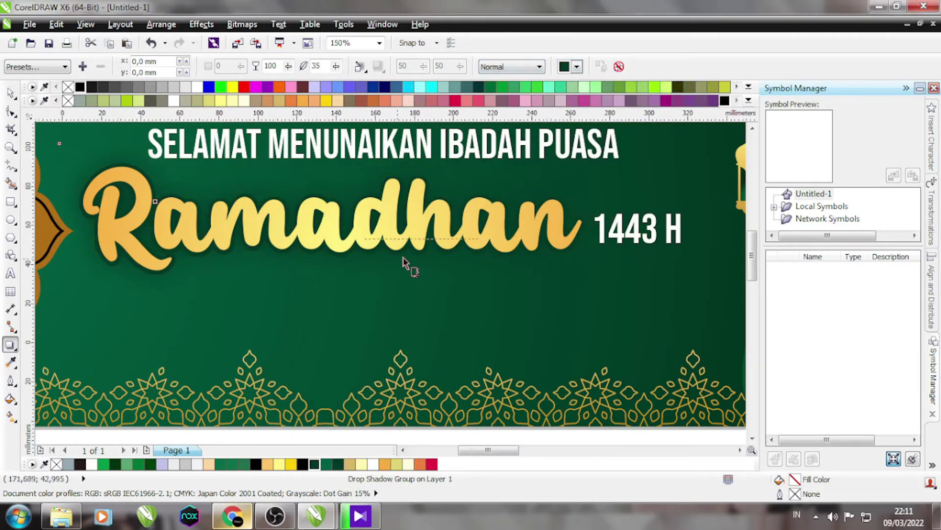
scroll(401, 263, down, 2)
click(577, 67)
click(574, 162)
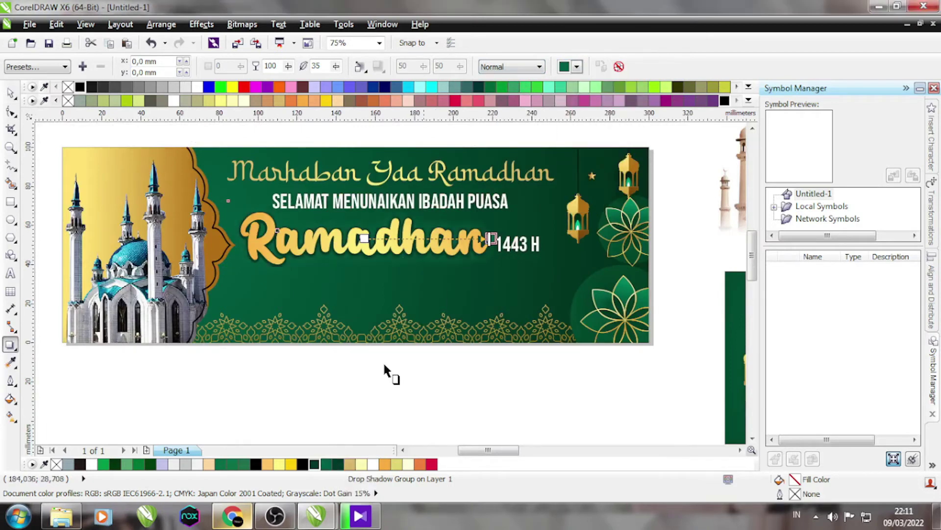
- Colour the "Ramadhan" drop shadow dark green (C100 M44 Y84 K57), sampled from the artwork with the eyedropper
scroll(385, 321, up, 2)
click(577, 66)
click(574, 162)
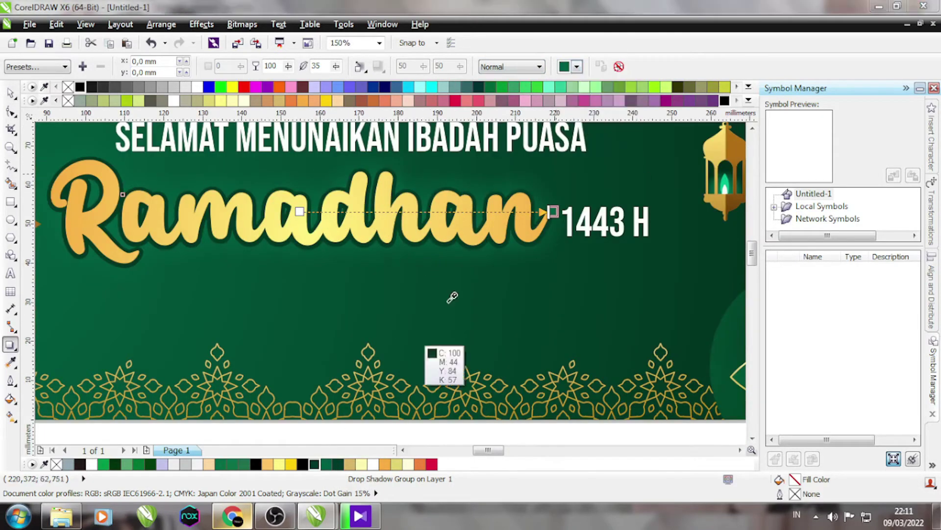
click(427, 356)
- Try golden orange on the outline shape behind "Ramadhan", and restore its dark green
scroll(244, 245, up, 2)
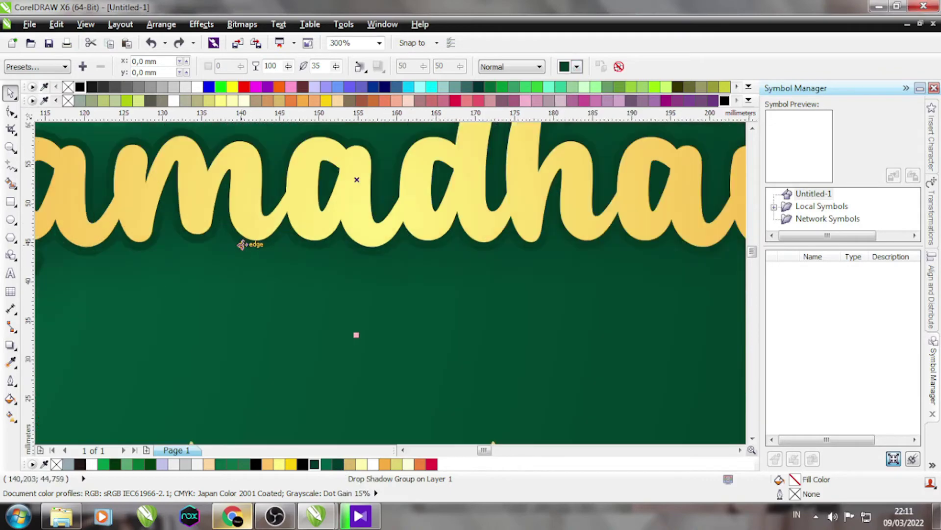
scroll(256, 271, up, 2)
drag(256, 271, 265, 254)
scroll(265, 254, down, 6)
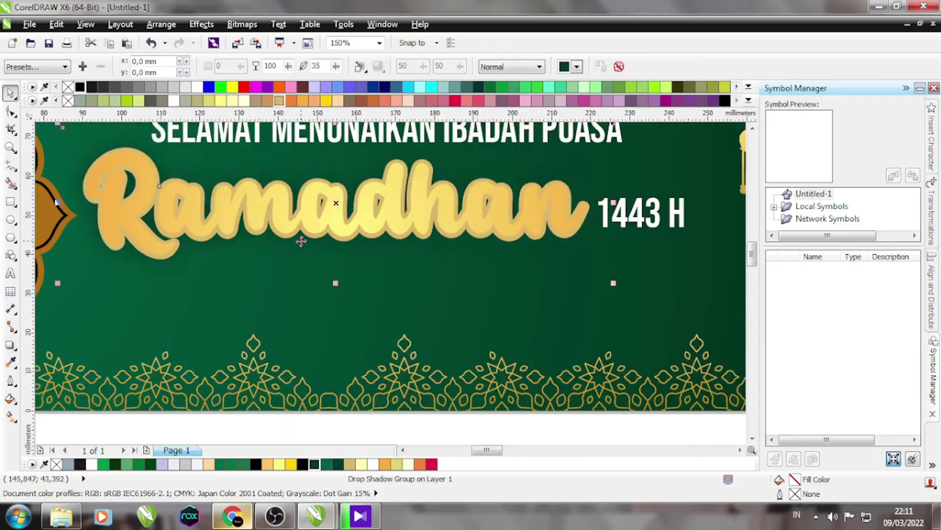
key(Escape)
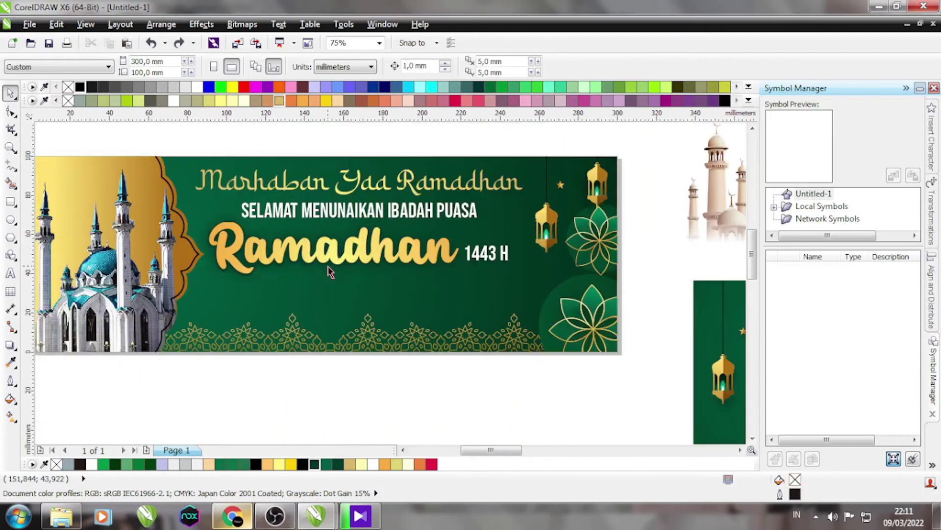
- Add the artistic text "Sucikan diri, Bersihkan Jiwa, Raih Ridho Illahi" below "Ramadhan" and select it as an object
key(F8)
scroll(226, 303, up, 4)
click(224, 302)
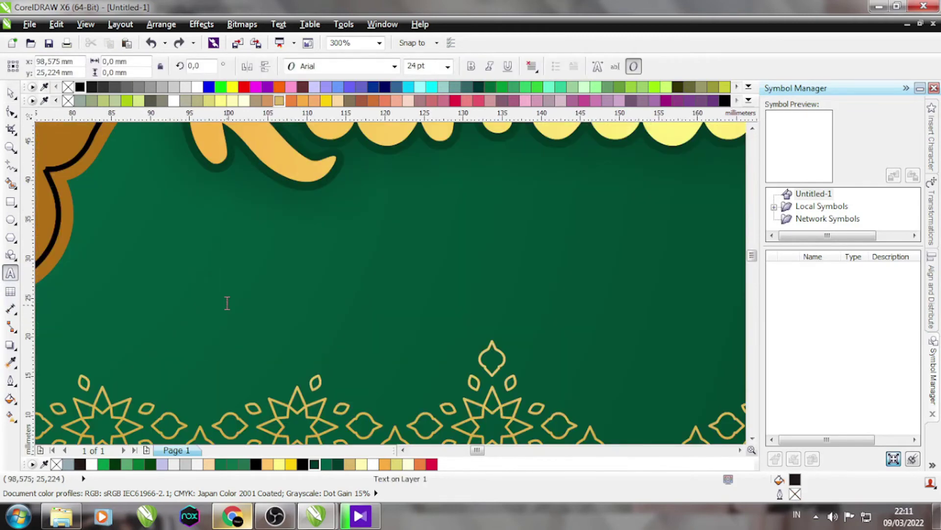
text(Bersi)
key(BackSpace)
key(BackSpace)
key(BackSpace)
key(BackSpace)
key(BackSpace)
text(S)
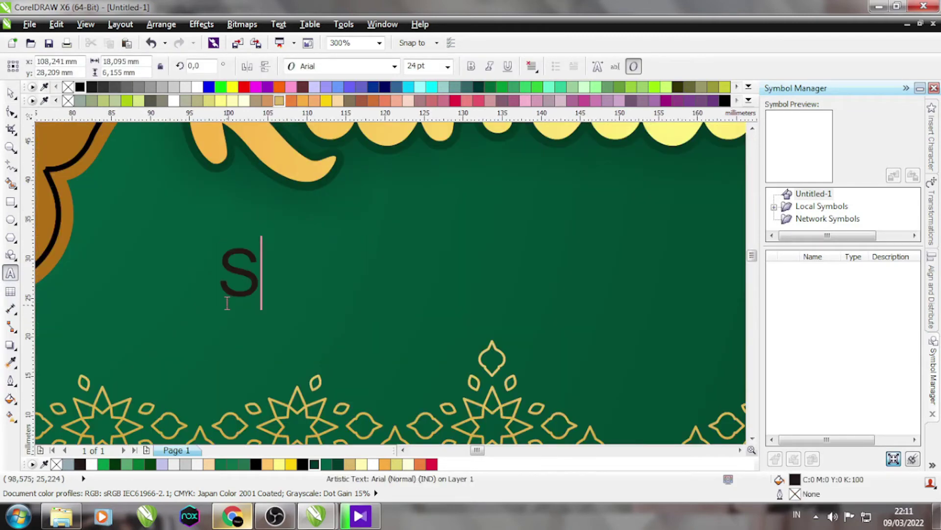
text(ucikan drii, BErs)
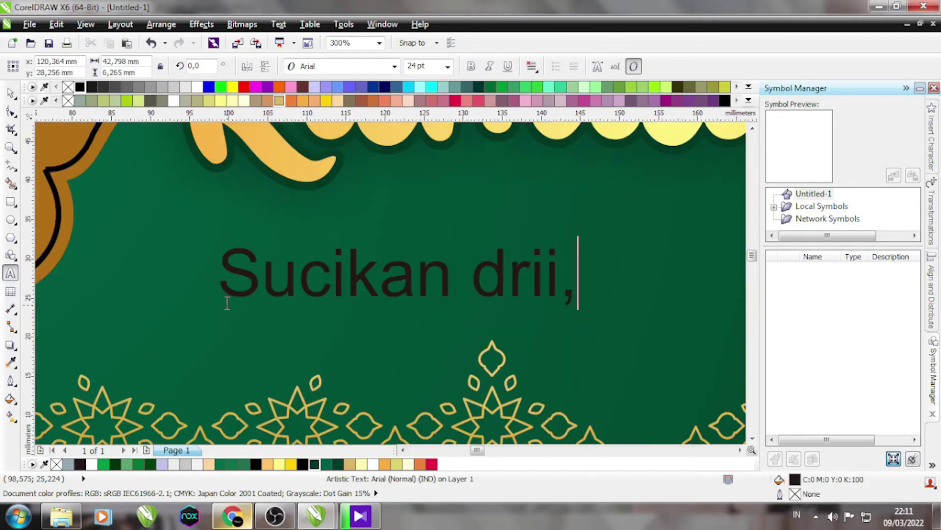
key(BackSpace)
key(BackSpace)
key(BackSpace)
key(BackSpace)
key(BackSpace)
key(BackSpace)
key(BackSpace)
key(BackSpace)
key(BackSpace)
text(iri, BErsih)
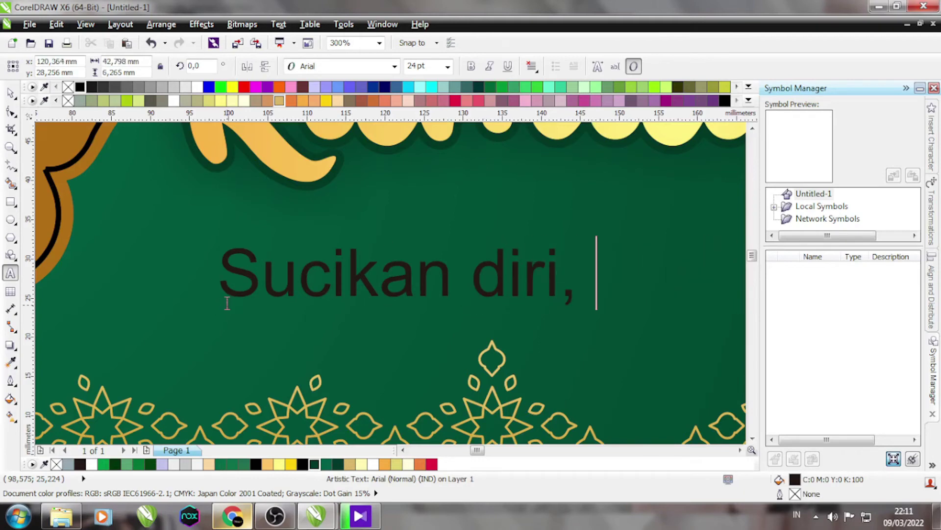
key(BackSpace)
key(BackSpace)
key(BackSpace)
key(BackSpace)
key(BackSpace)
text(ersihkan Jiw)
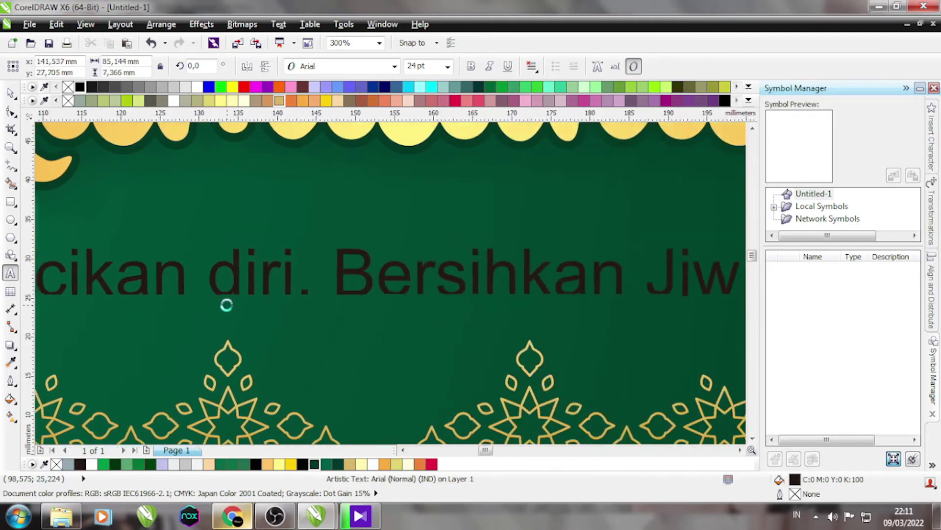
text(a, Raih Ridho)
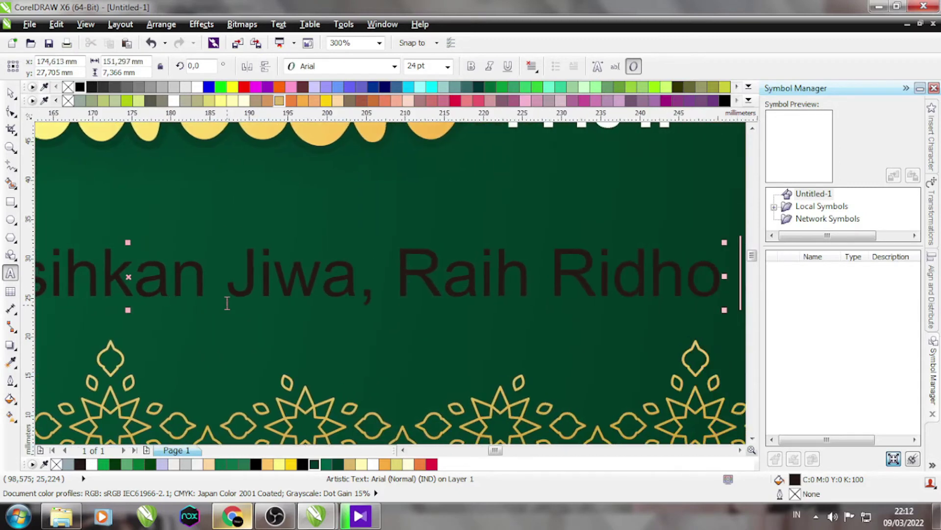
text( Illahi)
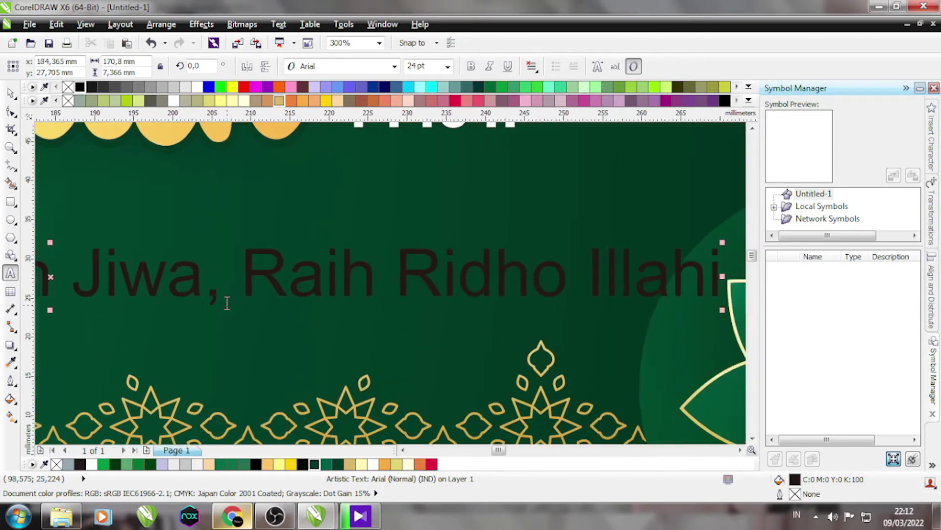
click(10, 93)
- Try the Cinzel font in bold on the new tagline
scroll(420, 182, down, 2)
click(343, 66)
text(Cinzel)
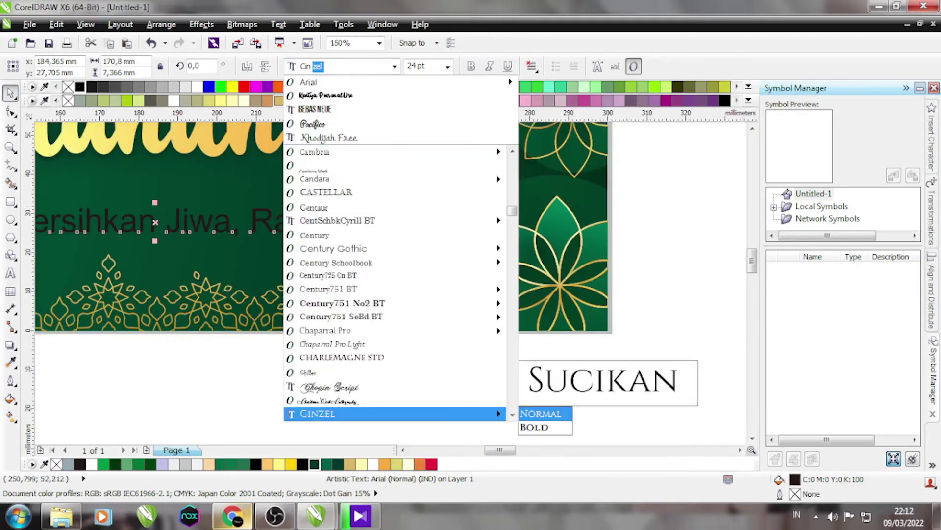
key(Return)
scroll(529, 172, down, 2)
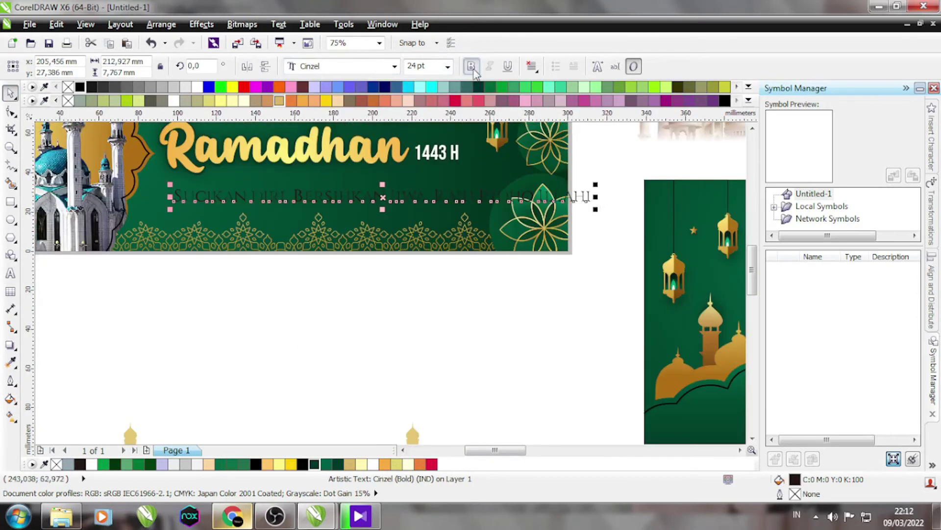
- Set the tagline in bold Trajan Pro
click(361, 67)
text(Trajan Pro)
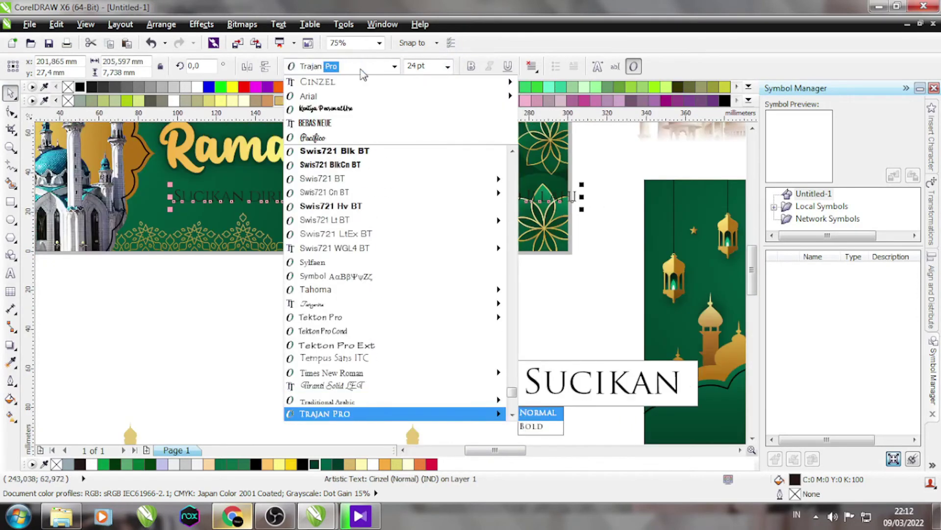
key(Return)
click(471, 66)
- Lay out the tagline as two centred white lines of about 21.5 pt, with "Raih Ridho Illahi" on the second
drag(626, 209, 489, 201)
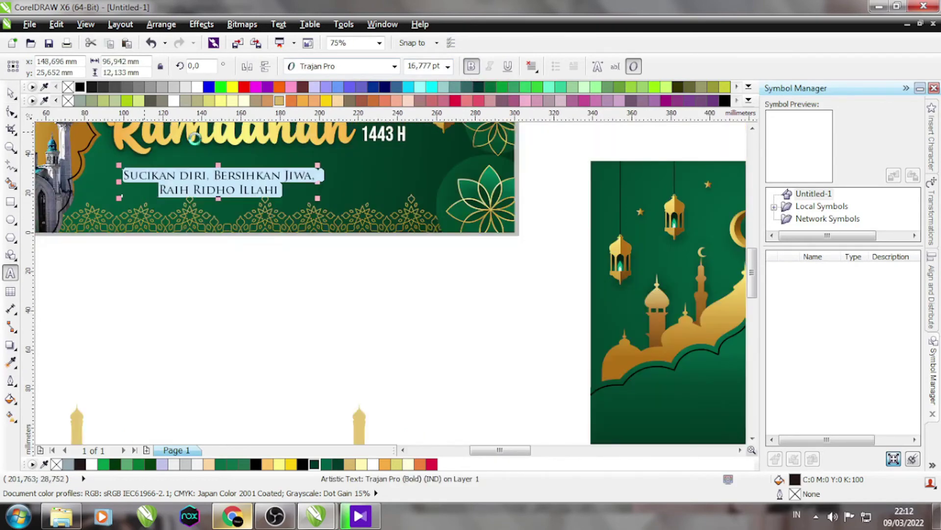
drag(275, 189, 294, 193)
drag(373, 192, 378, 198)
scroll(353, 255, down, 2)
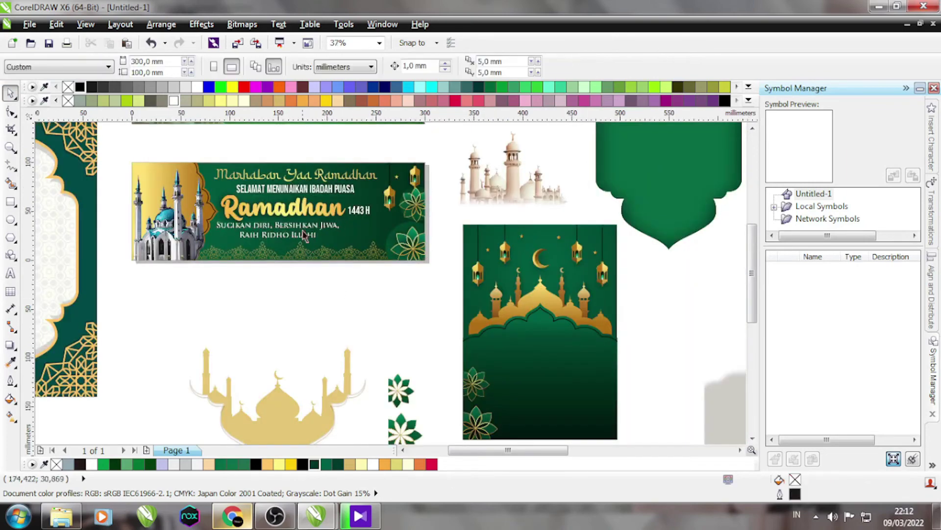
- Centre the two-line tagline beneath "SELAMAT MENUNAIKAN IBADAH PUASA" and lower it by about 3 mm
click(314, 245)
scroll(314, 245, up, 2)
scroll(314, 246, down, 2)
ctrl+click(314, 245)
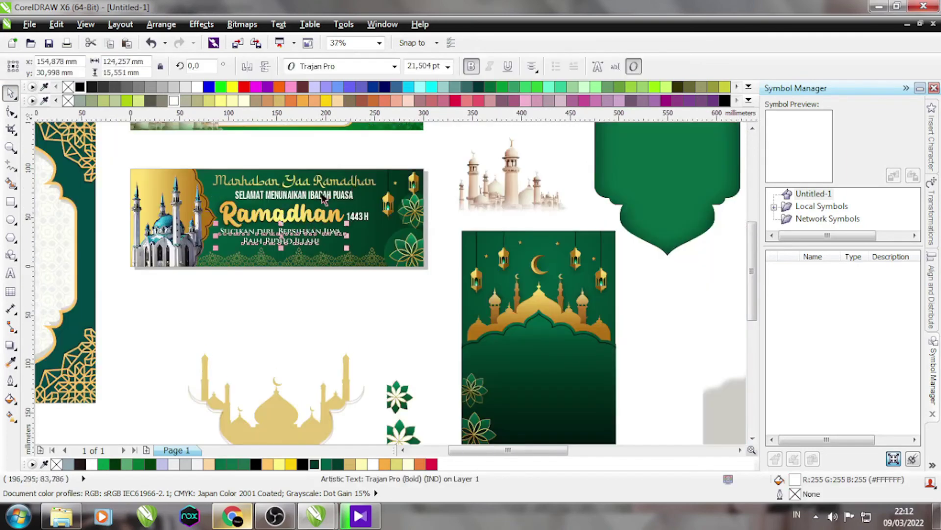
scroll(309, 235, up, 2)
ctrl+click(304, 229)
click(337, 353)
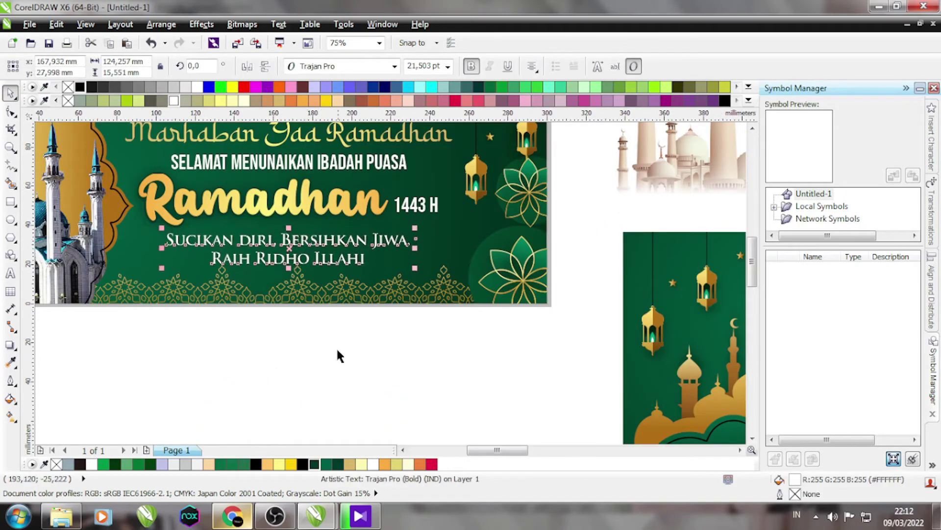
- Move the finished Ramadhan banner off the page, to just above the "Ibadah Puasa" banner
scroll(328, 357, down, 2)
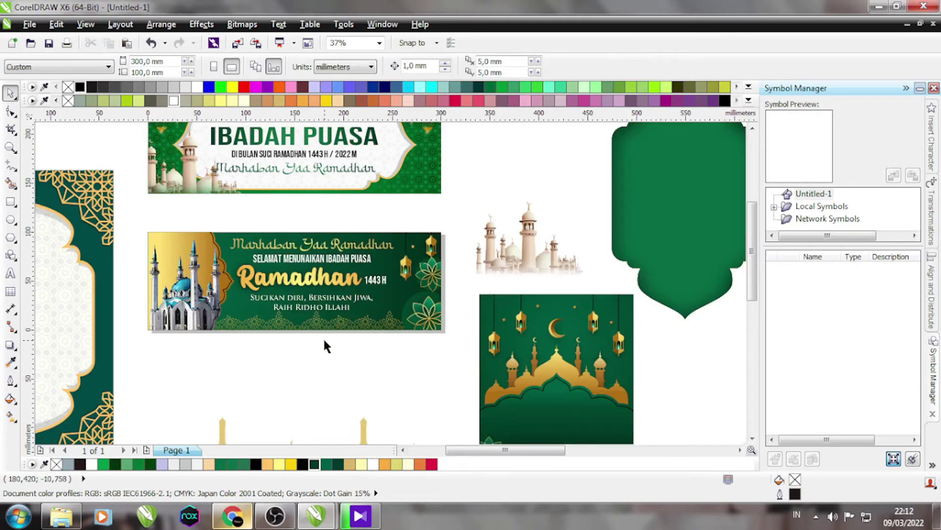
scroll(324, 343, down, 2)
drag(234, 352, 366, 189)
click(313, 344)
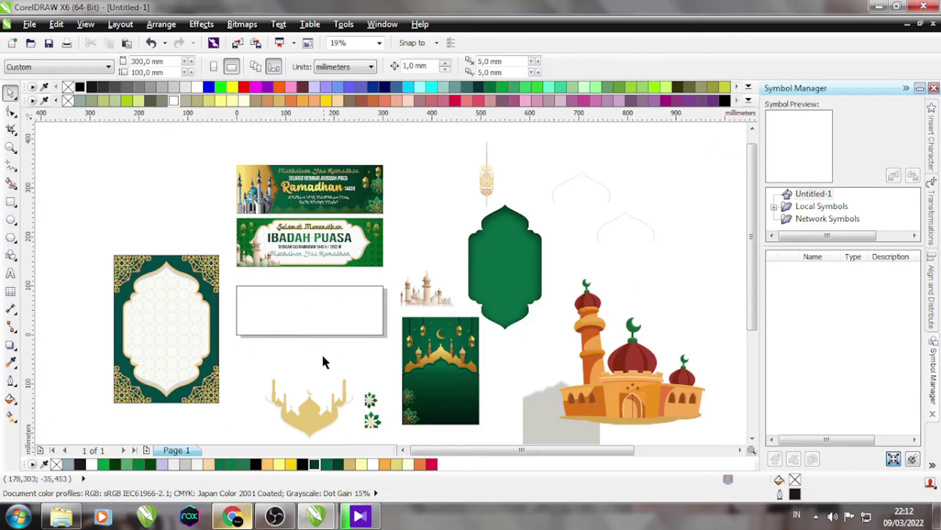
- Select the 13 objects of the 220 × 307 mm portrait artwork and place them well to the left of the page
scroll(323, 363, down, 2)
scroll(491, 319, down, 2)
scroll(638, 338, up, 2)
drag(658, 349, 199, 223)
scroll(678, 342, down, 1)
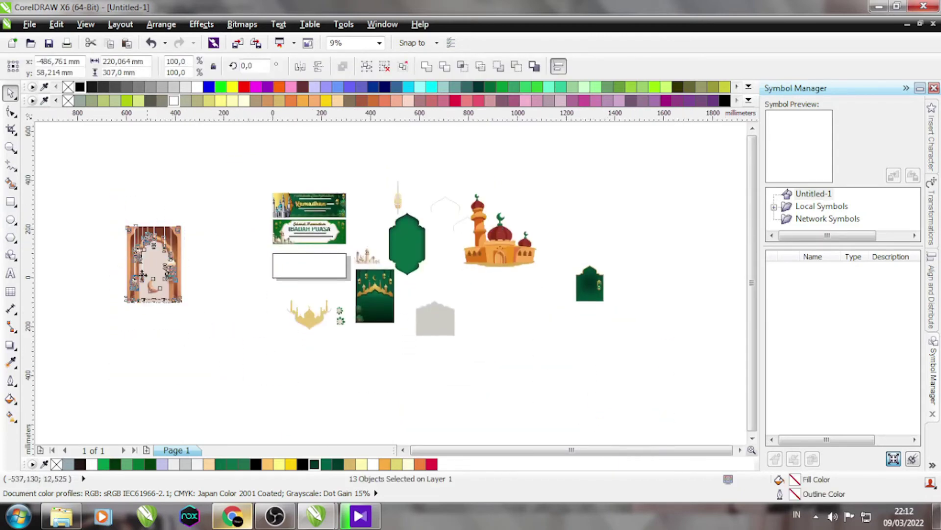
- Place the portrait artwork beside the page and scale it to about 165 × 231 mm
drag(142, 275, 227, 280)
scroll(227, 280, up, 2)
drag(204, 178, 164, 236)
scroll(231, 223, down, 2)
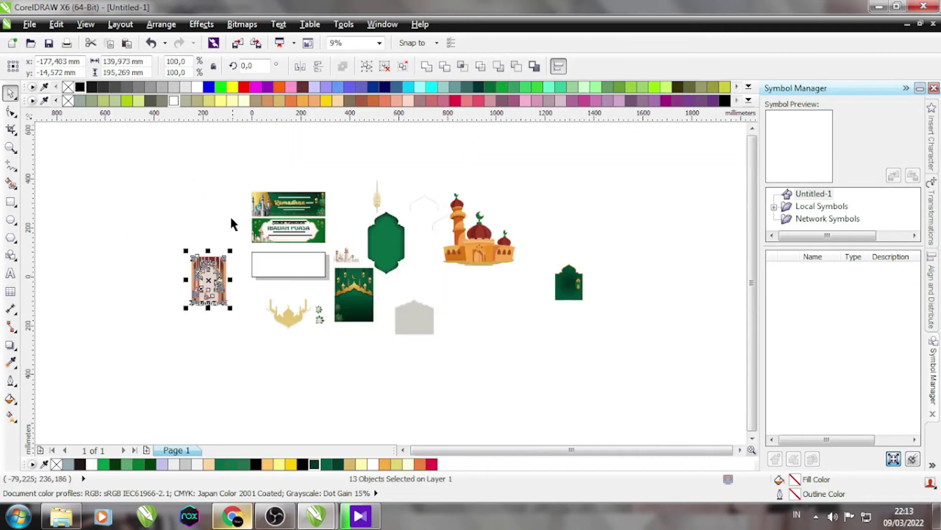
scroll(235, 228, up, 2)
drag(222, 274, 234, 259)
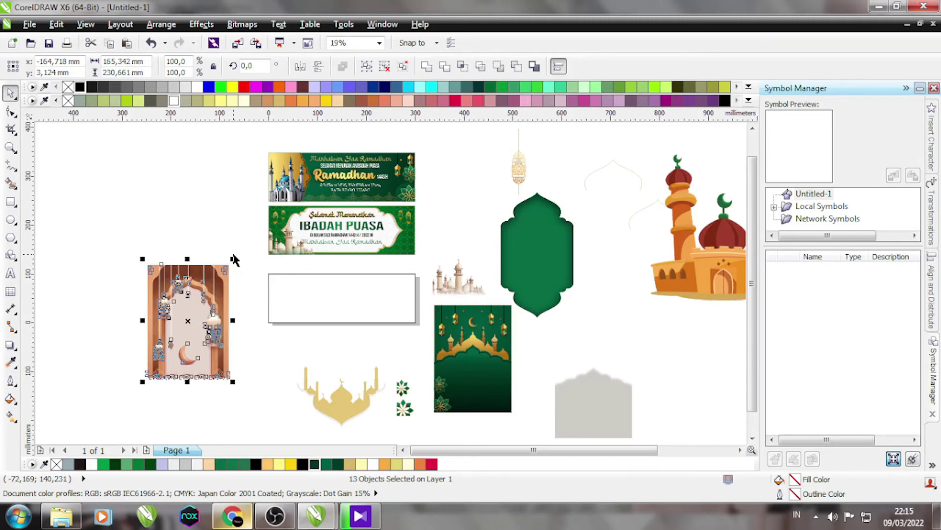
click(256, 279)
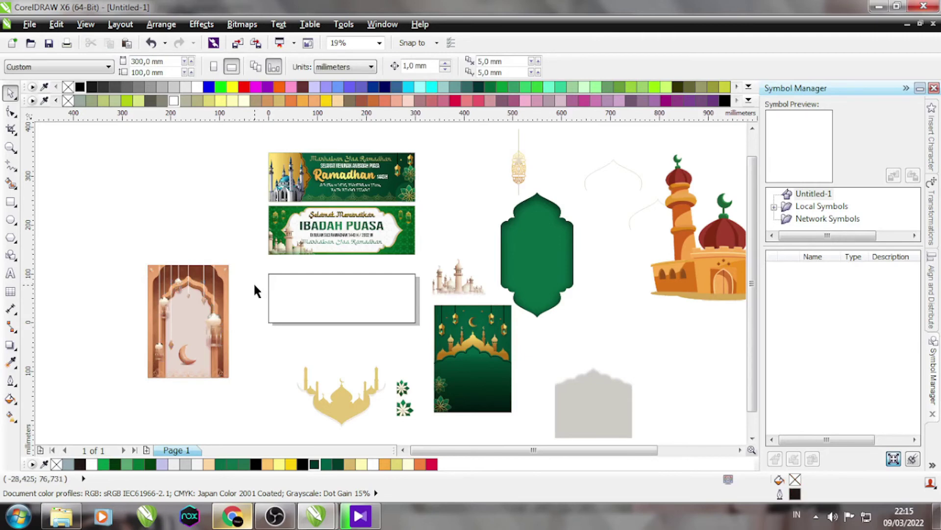
- Move the gradient lens overlay and the brown background out of the portrait artwork, rotating the background to 270°
scroll(193, 259, up, 6)
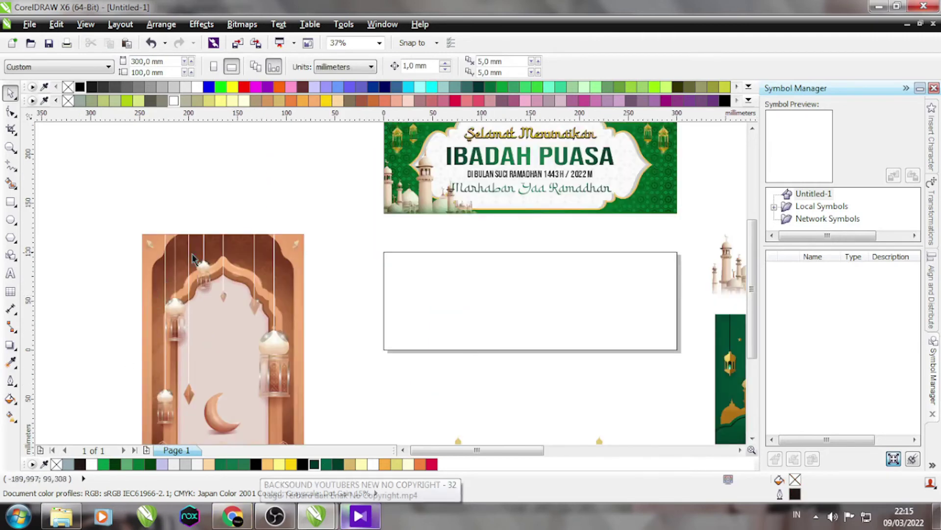
scroll(242, 221, down, 4)
click(252, 203)
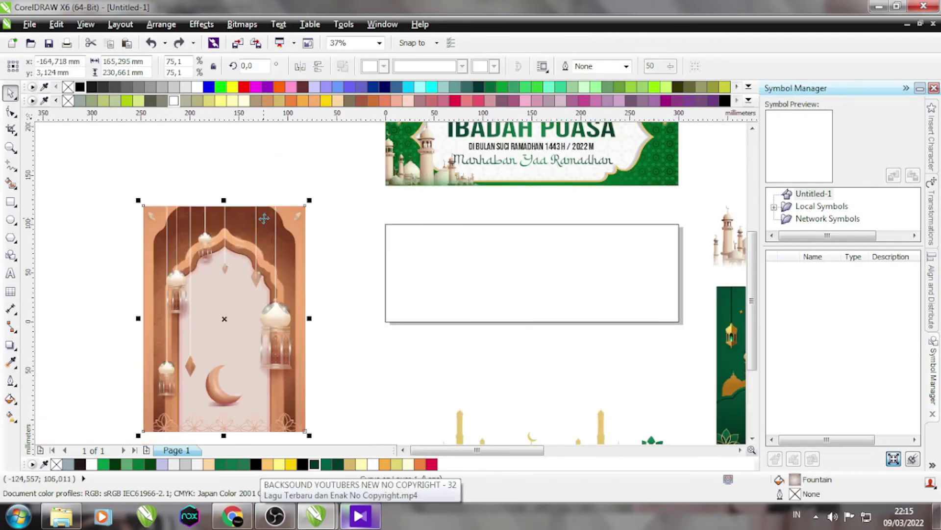
drag(290, 251, 275, 113)
click(273, 168)
scroll(273, 168, up, 2)
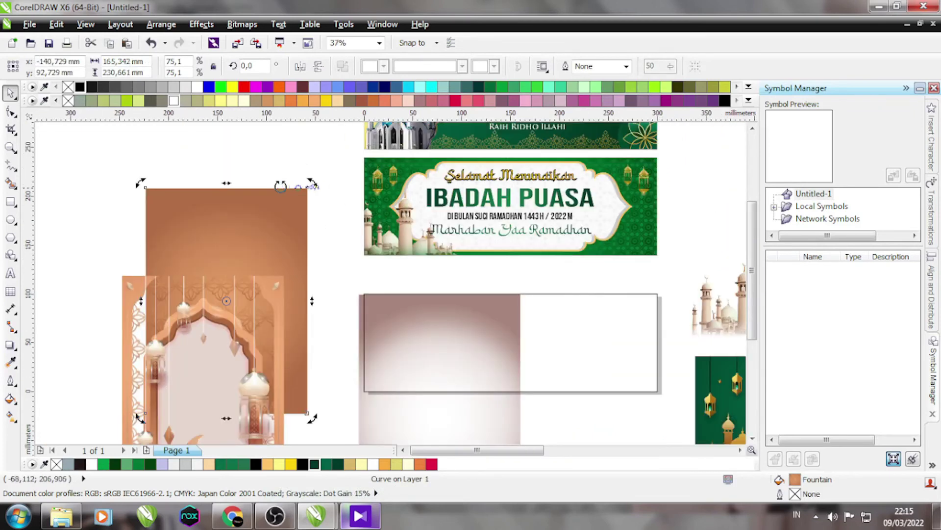
drag(281, 187, 357, 400)
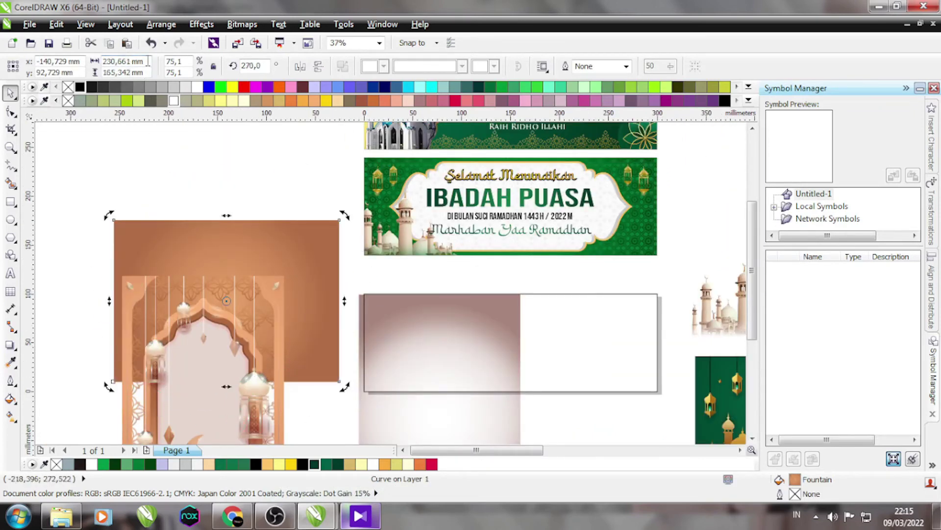
- Resize the brown gradient background to 300 × 100 mm and centre it on the page
click(123, 62)
text(300)
key(Tab)
text(100)
key(Tab)
text(150)
key(Tab)
text(50)
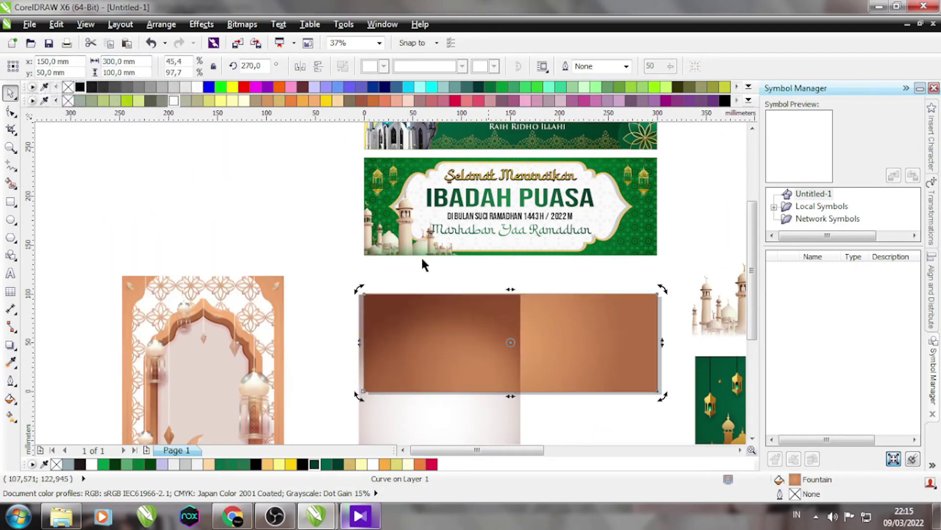
key(ctrl+z)
key(ctrl+z)
key(ctrl+z)
key(ctrl+z)
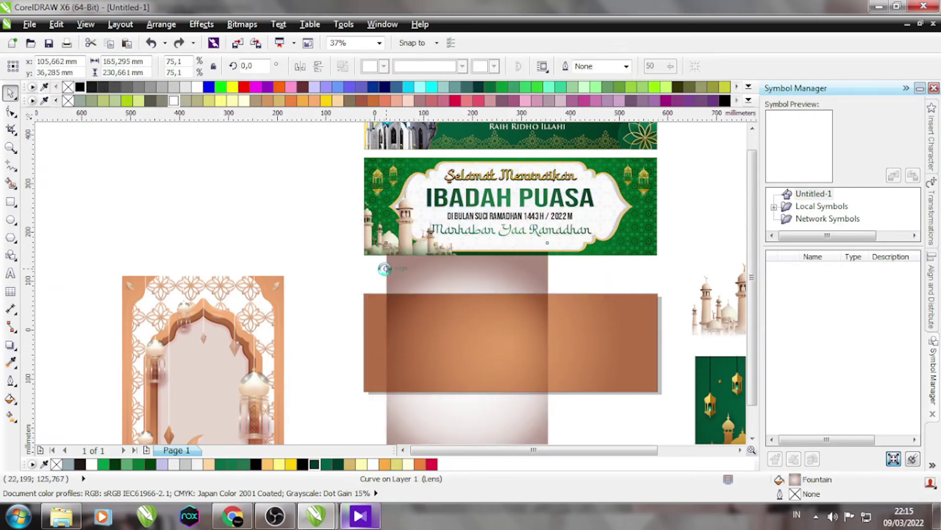
- Rotate the lens overlay by 90°, resize it to 300 × 100 mm and centre it over the brown background
drag(352, 422, 542, 375)
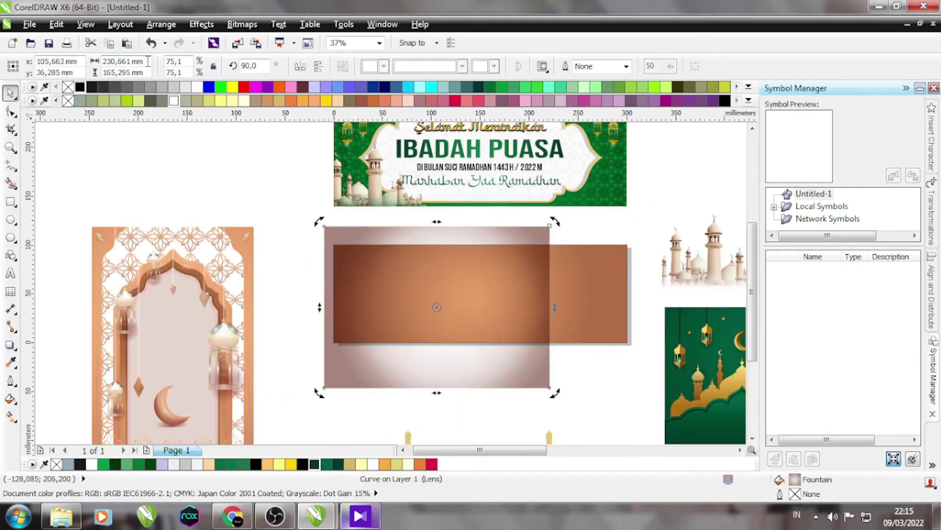
click(147, 61)
text(300)
key(Tab)
text(100)
key(Return)
shift+click(608, 294)
key(e)
key(c)
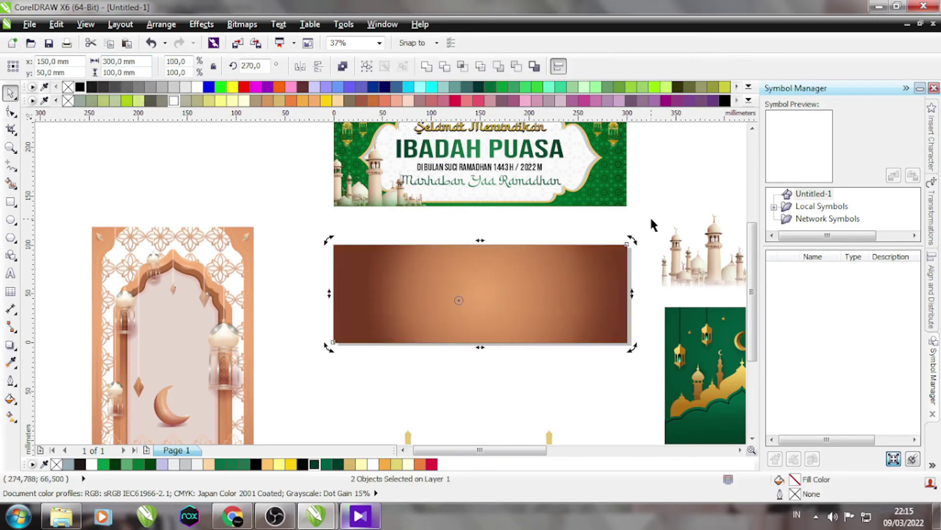
- Try the orange frame with corner ornaments on the banner, turning it by 90° so its bars run horizontally
click(155, 212)
scroll(230, 308, down, 2)
scroll(221, 267, up, 2)
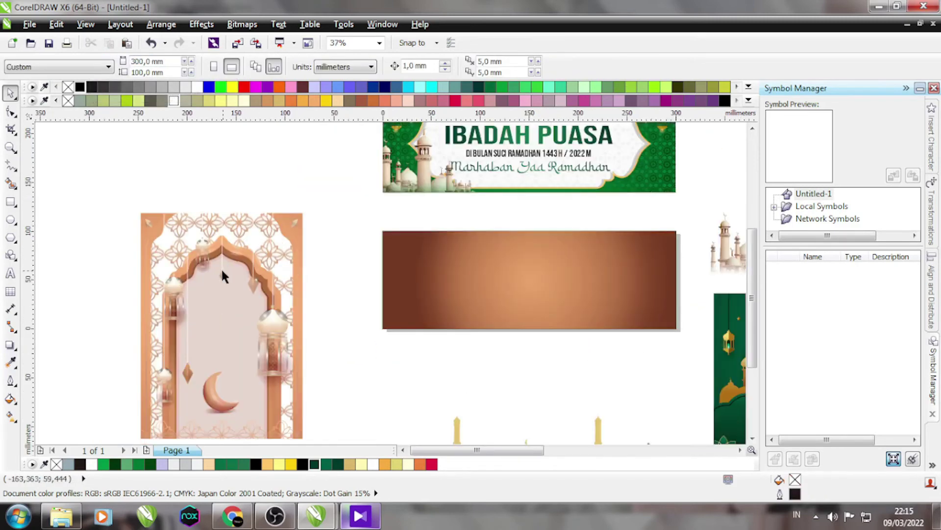
click(275, 225)
drag(276, 226, 174, 217)
key(ctrl+z)
scroll(256, 196, up, 3)
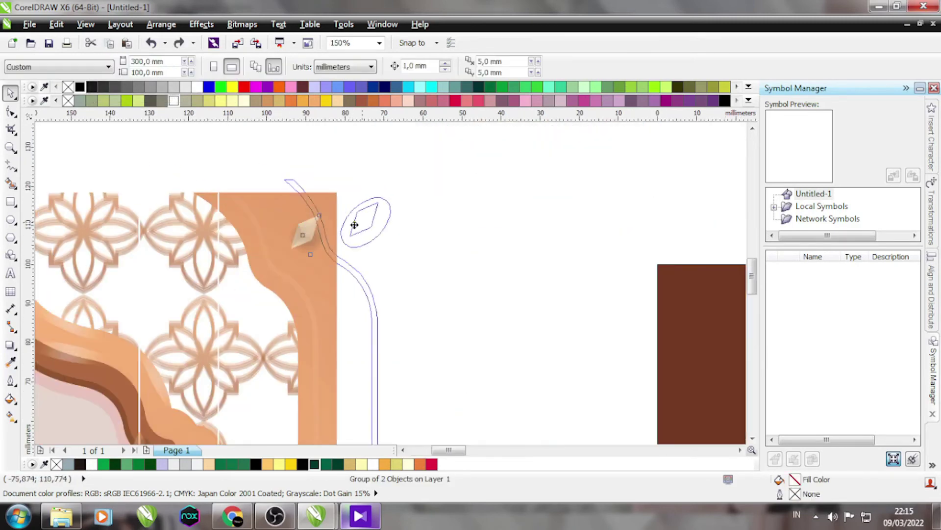
scroll(316, 221, down, 3)
drag(260, 231, 510, 248)
click(555, 256)
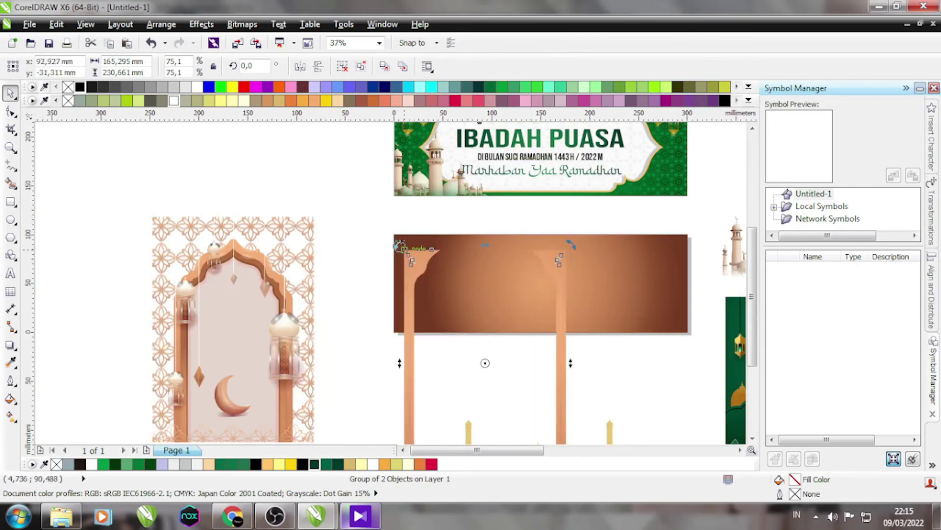
drag(401, 246, 601, 280)
- Remove the floral lattice from the portrait artwork and move the arch with the crescent moon onto the banner
scroll(248, 231, up, 3)
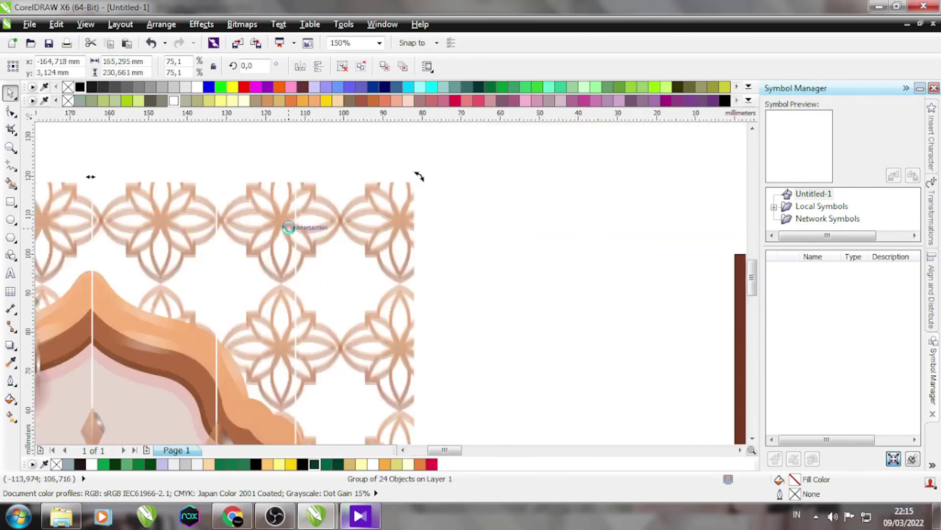
scroll(259, 202, down, 3)
scroll(334, 198, up, 3)
scroll(174, 191, down, 4)
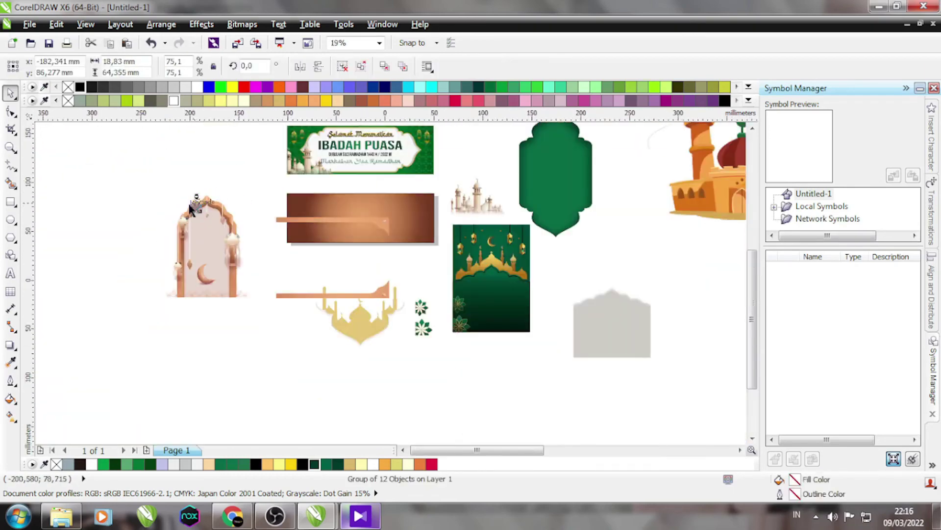
scroll(326, 313, up, 2)
click(326, 313)
drag(328, 313, 669, 302)
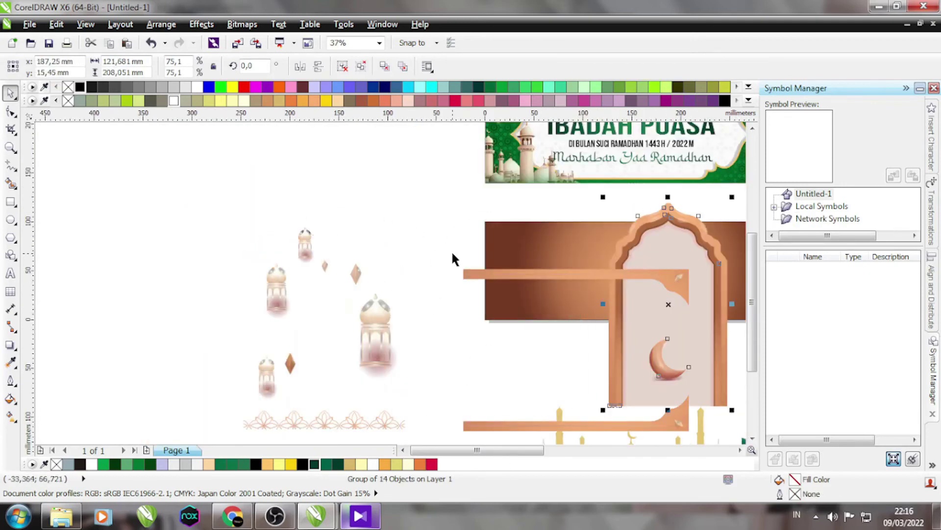
- Scale the arch group to about 64 × 110 mm and place it near the banner's right end
scroll(638, 240, up, 1)
scroll(318, 201, down, 1)
drag(448, 390, 613, 321)
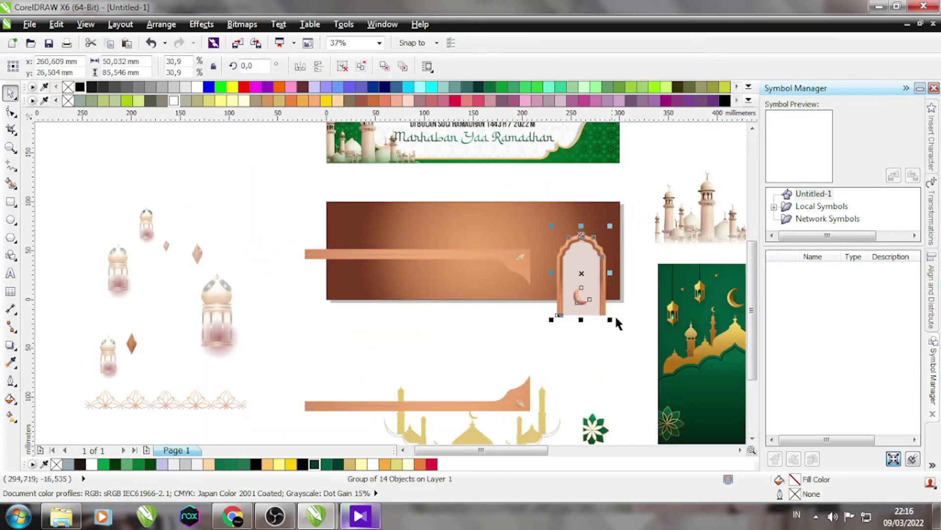
scroll(613, 323, up, 2)
mouse_move(607, 362)
mouse_down()
mouse_move(623, 398)
mouse_move(593, 368)
mouse_up()
scroll(593, 368, down, 2)
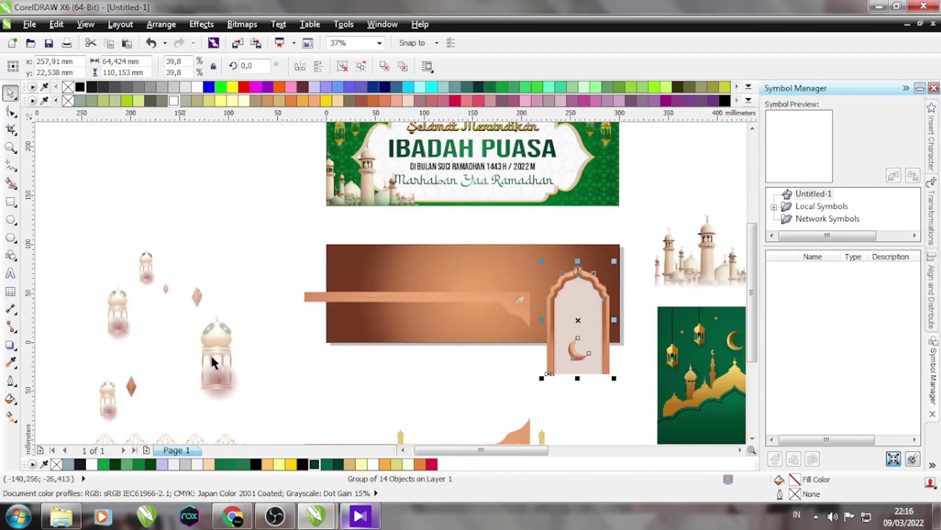
- Hang the small lantern in the banner's upper-left corner
drag(162, 255, 362, 256)
scroll(338, 260, up, 2)
scroll(343, 248, up, 2)
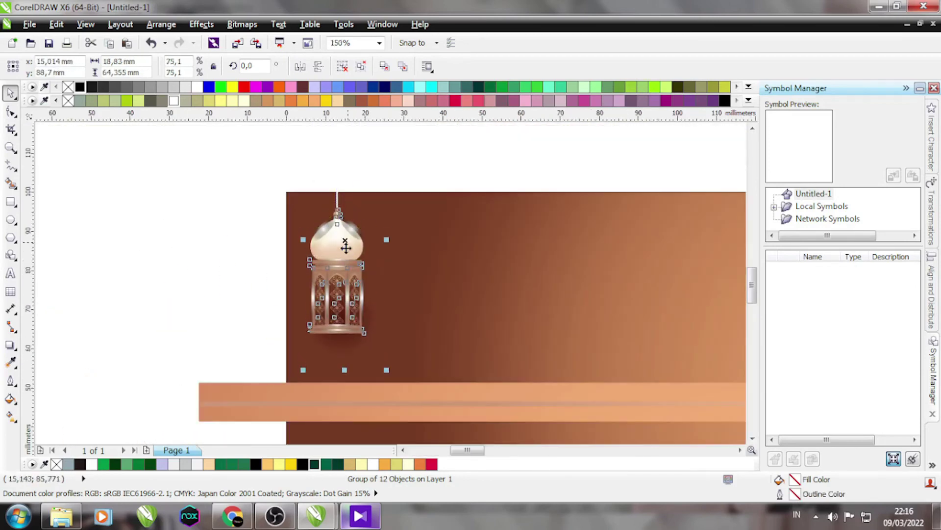
scroll(353, 245, up, 2)
- Try ungrouping the small lantern and filling its two grey dome highlights with white
key(ctrl+u)
scroll(252, 228, up, 2)
click(274, 231)
shift+click(467, 204)
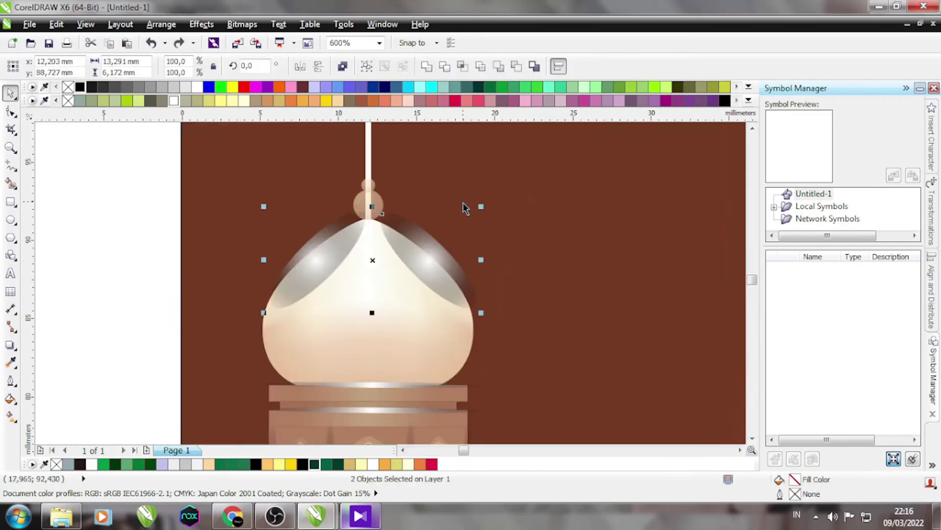
drag(466, 204, 465, 195)
key(ctrl+z)
click(174, 101)
scroll(284, 176, down, 2)
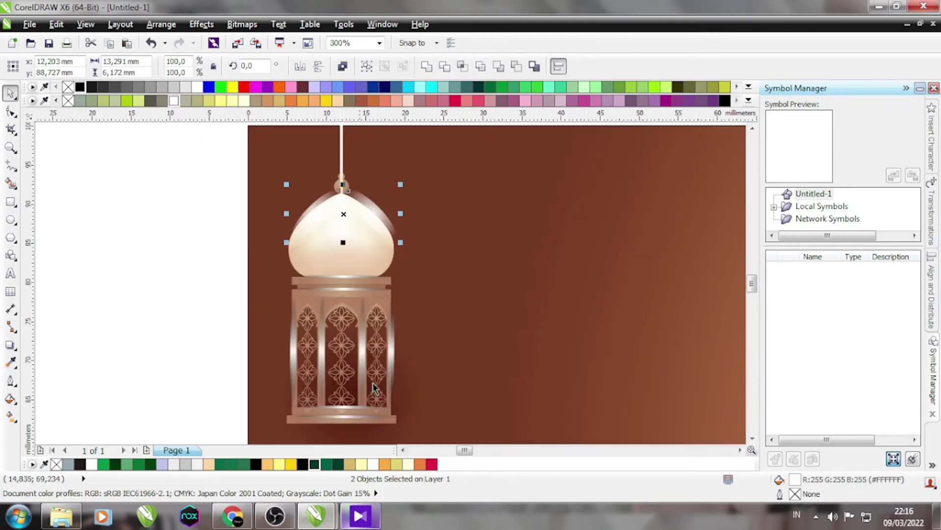
scroll(373, 210, up, 2)
key(ctrl+z)
click(344, 207)
scroll(329, 211, down, 2)
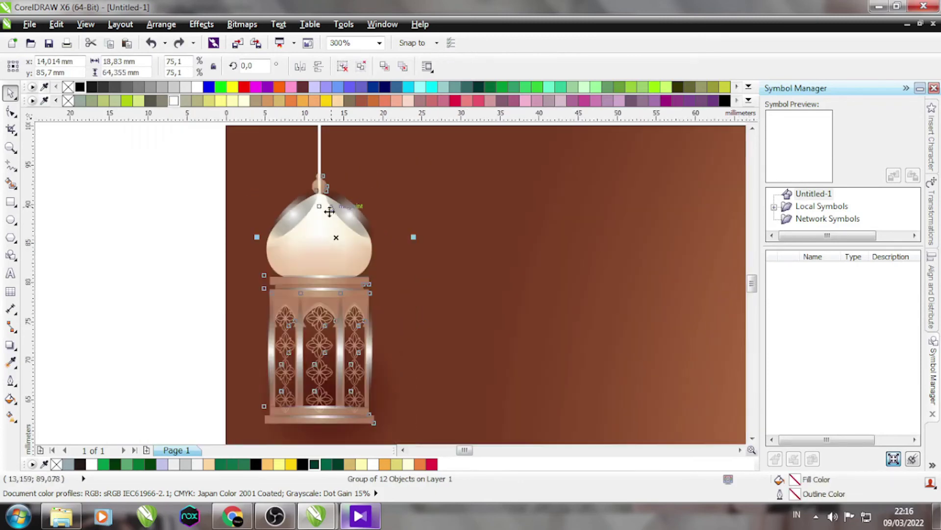
- Draw a rectangle about 15 × 12 mm beside the page and sample white with the Color Eyedropper
click(11, 202)
drag(82, 196, 199, 288)
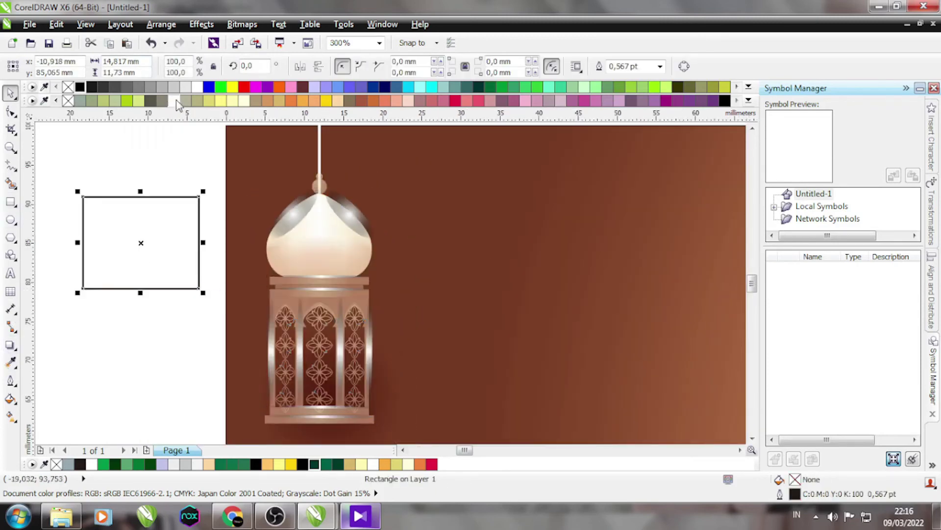
click(11, 362)
click(58, 361)
- Apply the sampled white to the small lantern's dome highlights and delete the helper rectangle beside the page
scroll(270, 217, up, 2)
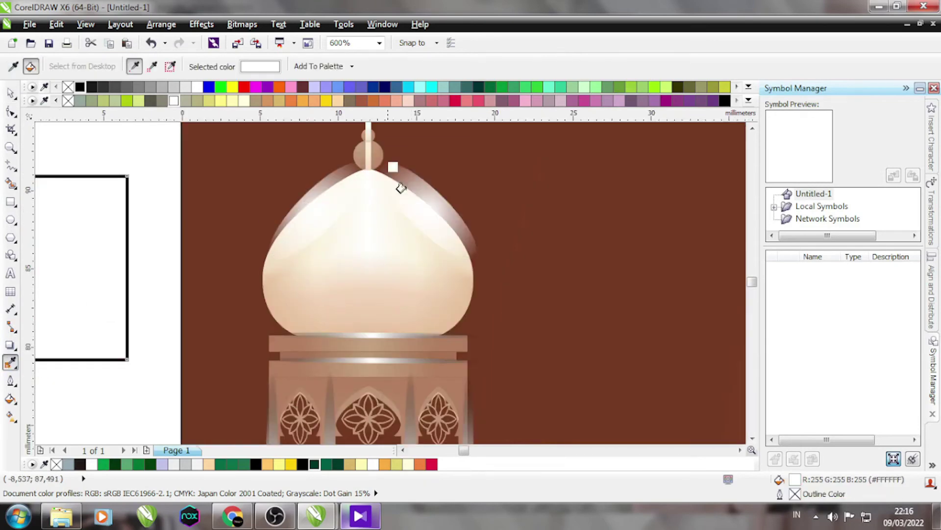
scroll(479, 309, up, 2)
click(479, 310)
scroll(470, 288, down, 1)
scroll(420, 273, down, 1)
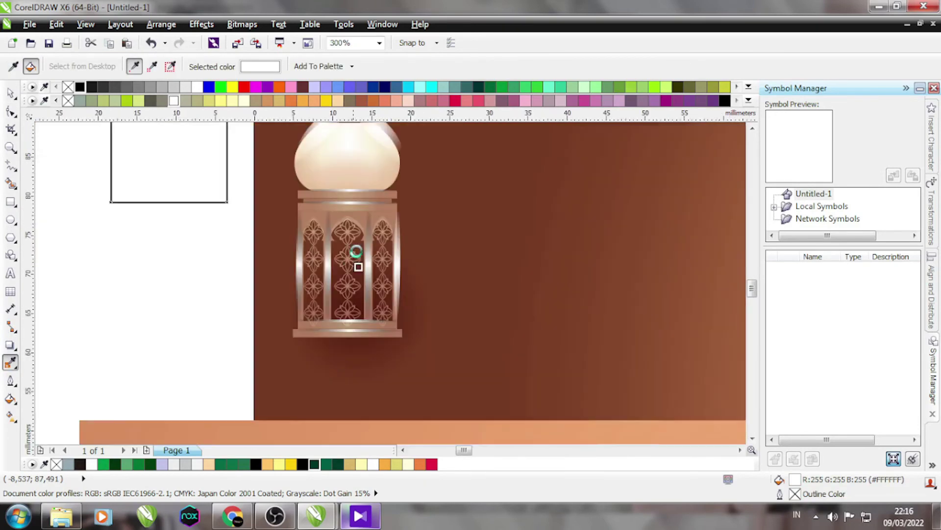
scroll(357, 263, up, 3)
scroll(338, 336, down, 2)
key(space)
click(332, 329)
scroll(332, 329, down, 3)
click(278, 197)
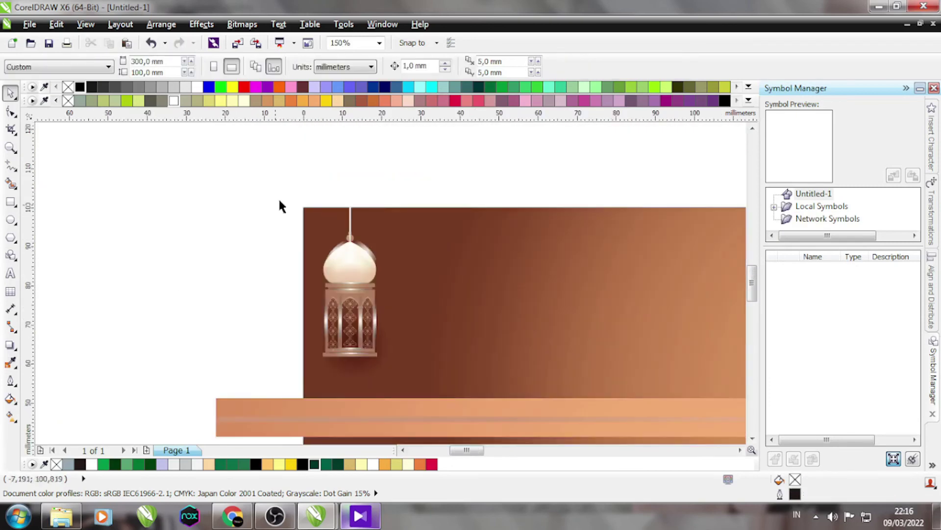
- Remove the orange frame bars from the banner and move the large lantern onto its left part
scroll(341, 256, down, 2)
click(172, 314)
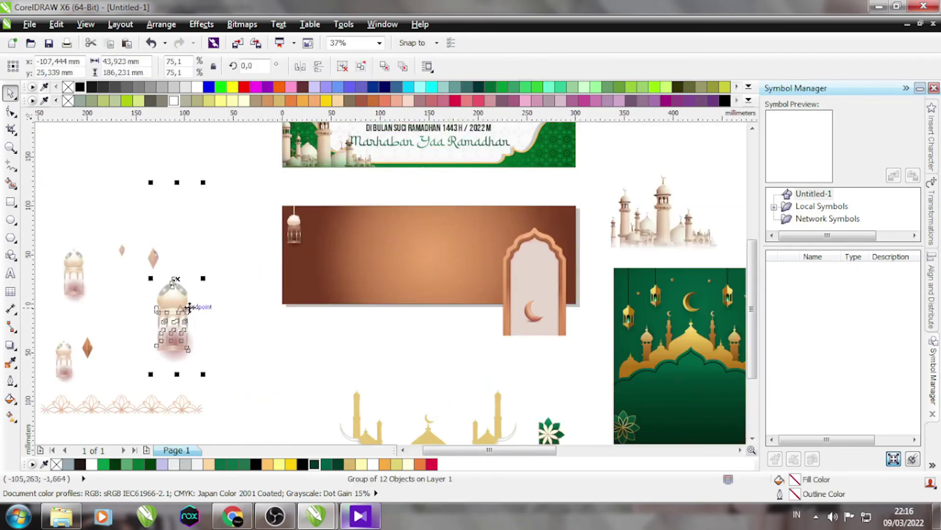
drag(173, 314, 470, 244)
drag(471, 244, 323, 257)
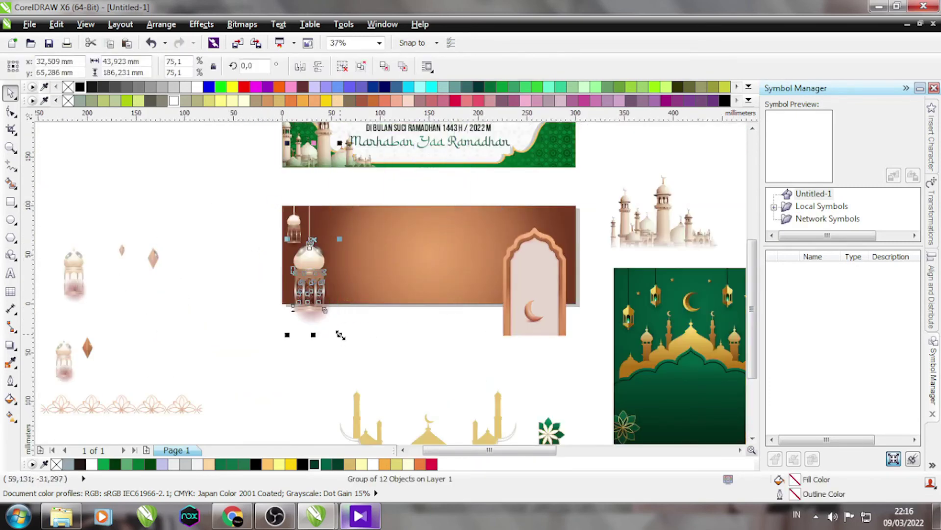
- Scale the large lantern to about 29 × 123 mm and hang it just right of the small lantern
scroll(321, 276, up, 1)
drag(372, 356, 345, 304)
drag(311, 199, 333, 194)
scroll(333, 195, up, 1)
scroll(333, 194, down, 1)
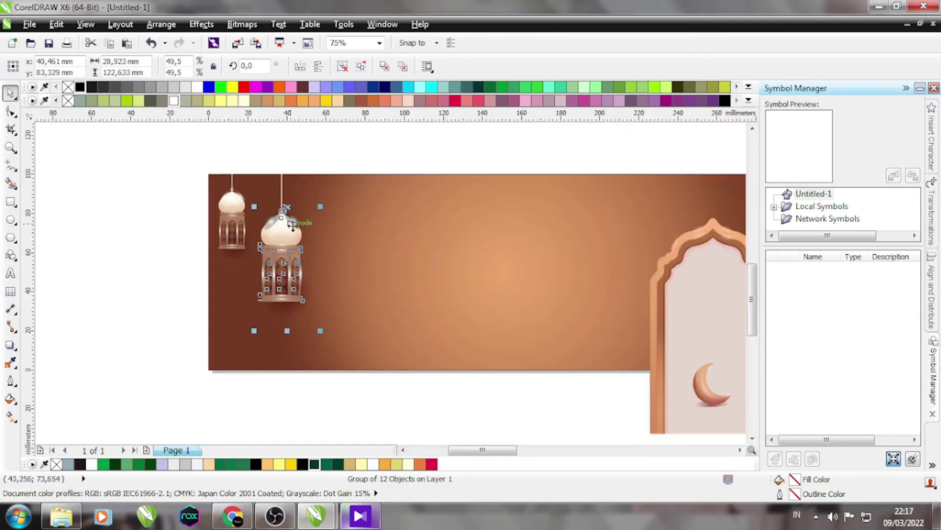
- Move the large lantern to the banner's lower-left corner, enlarge it to about 32 × 137 mm and nudge it into place
drag(275, 240, 213, 354)
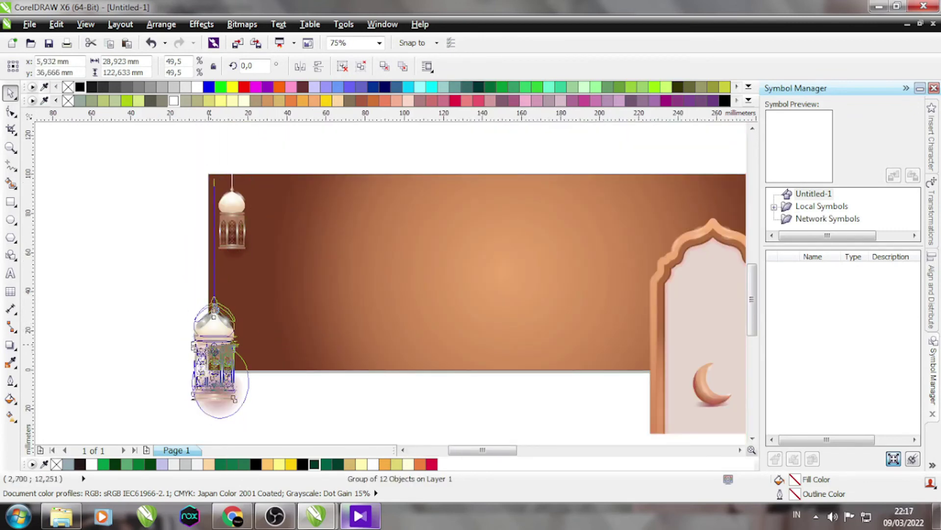
drag(253, 430, 265, 431)
key(Up)
key(Up)
key(Up)
key(Up)
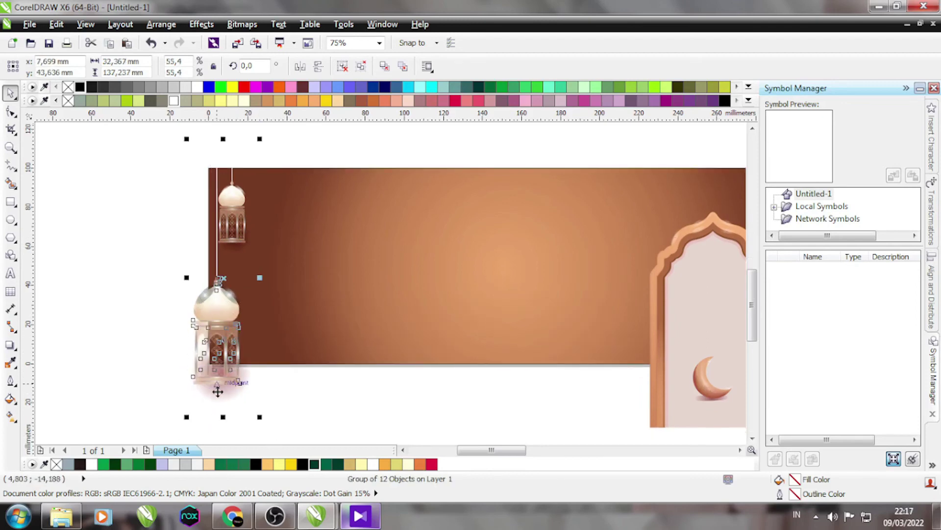
key(Right)
scroll(235, 296, up, 1)
scroll(245, 285, down, 1)
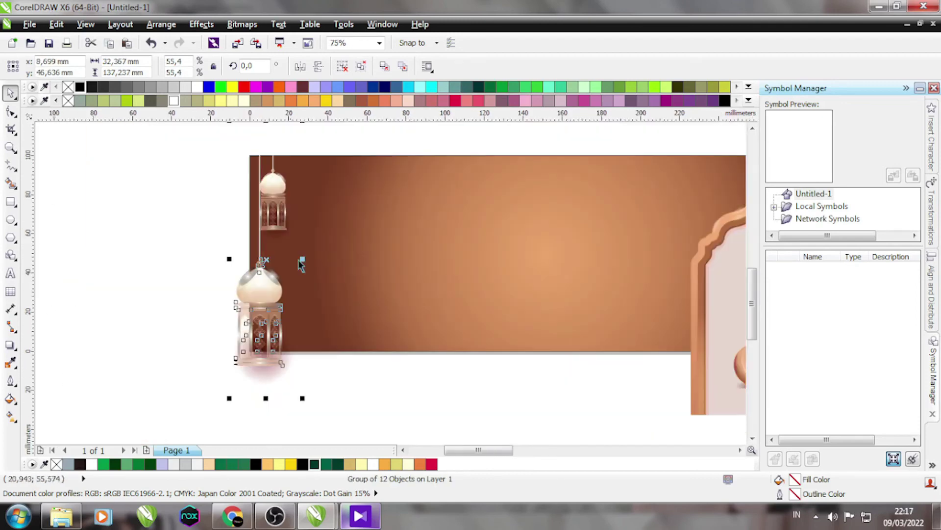
- Sample the cream colour #FEFCF5 from the small lantern's dome and apply it to the large lantern's grey dome highlights
key(i)
scroll(280, 182, up, 3)
click(279, 180)
scroll(279, 245, down, 2)
scroll(275, 362, up, 2)
click(276, 362)
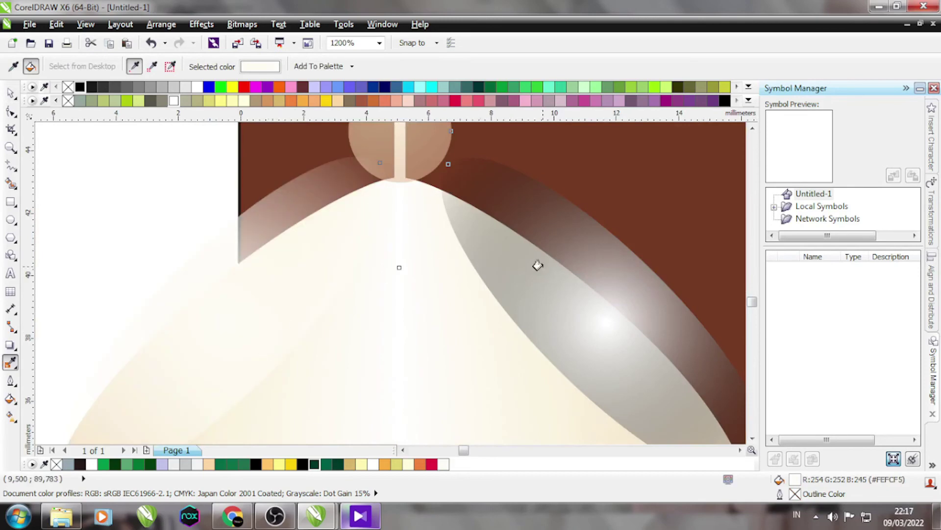
scroll(536, 265, down, 4)
key(space)
- Shift the small lantern about 12 mm to the right, clear of the large lantern's string
click(341, 247)
scroll(352, 218, up, 1)
scroll(352, 218, down, 2)
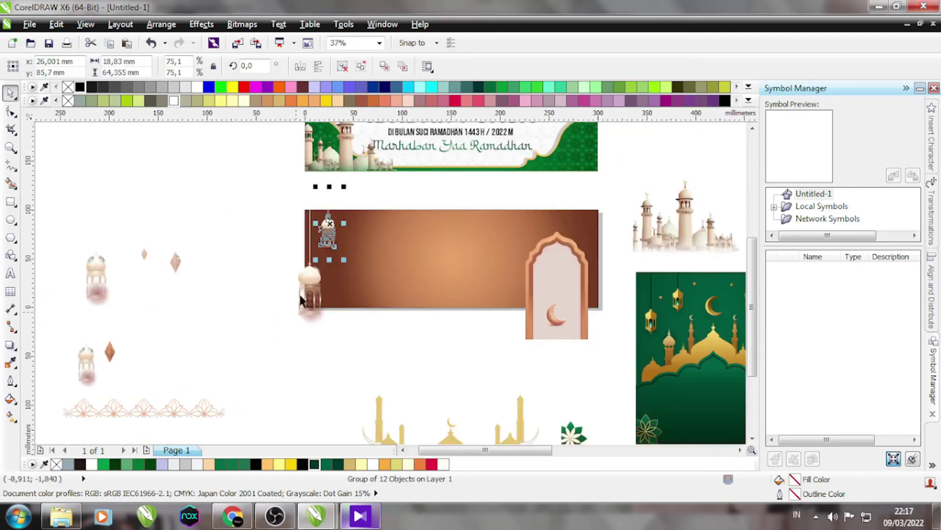
- Cut the dark vignette lens overlay off the brown banner
shift+click(305, 295)
scroll(316, 223, up, 1)
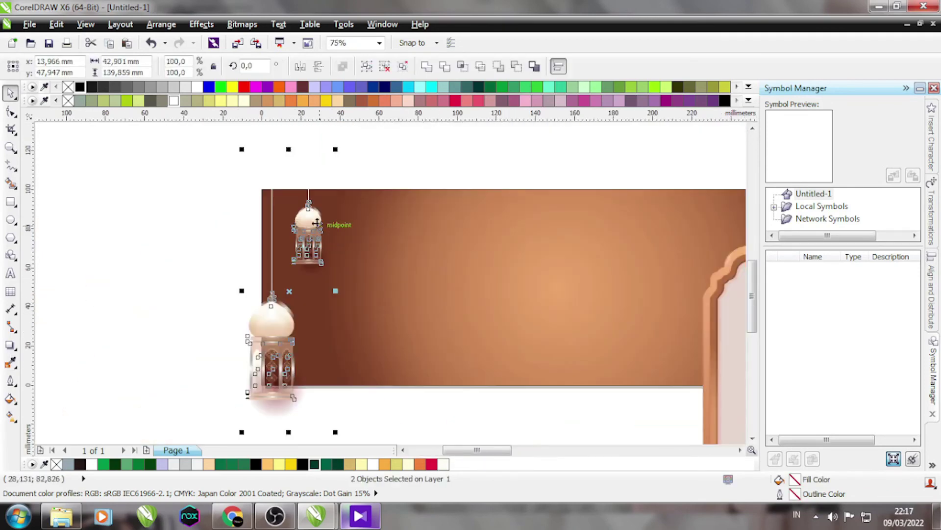
click(363, 247)
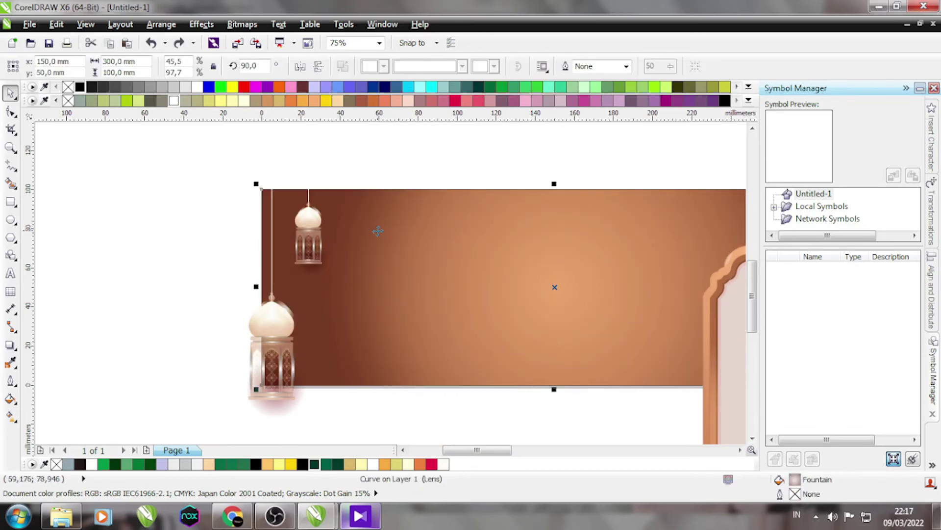
key(Delete)
- PowerClip the small and large lanterns inside the brown gradient banner rectangle
click(309, 231)
shift+click(284, 316)
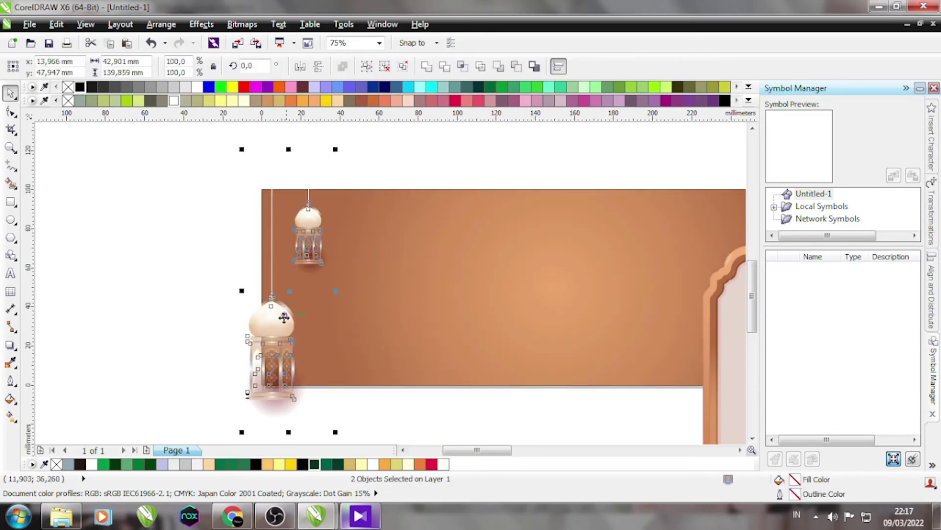
right_click(311, 221)
click(343, 9)
click(384, 224)
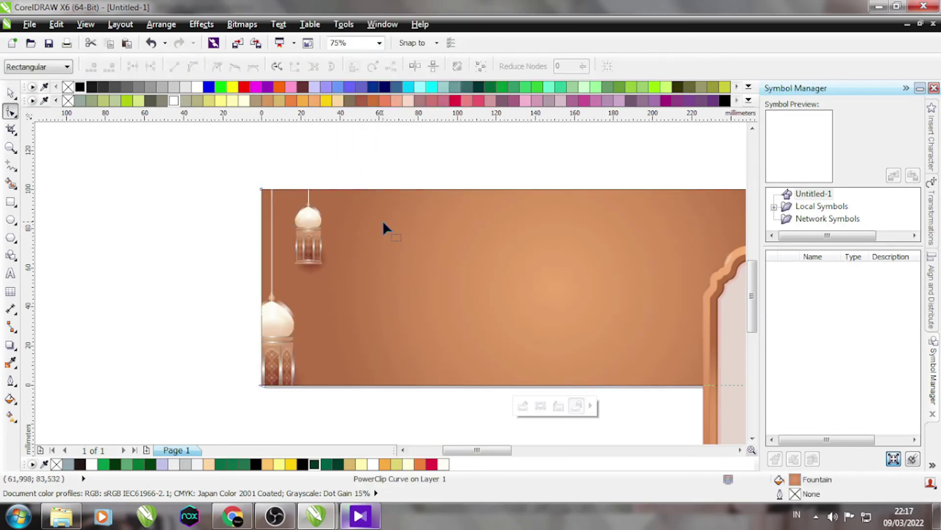
- Put the dark vignette overlay inside the banner's PowerClip behind the two lanterns and finish editing the contents
click(523, 406)
click(490, 375)
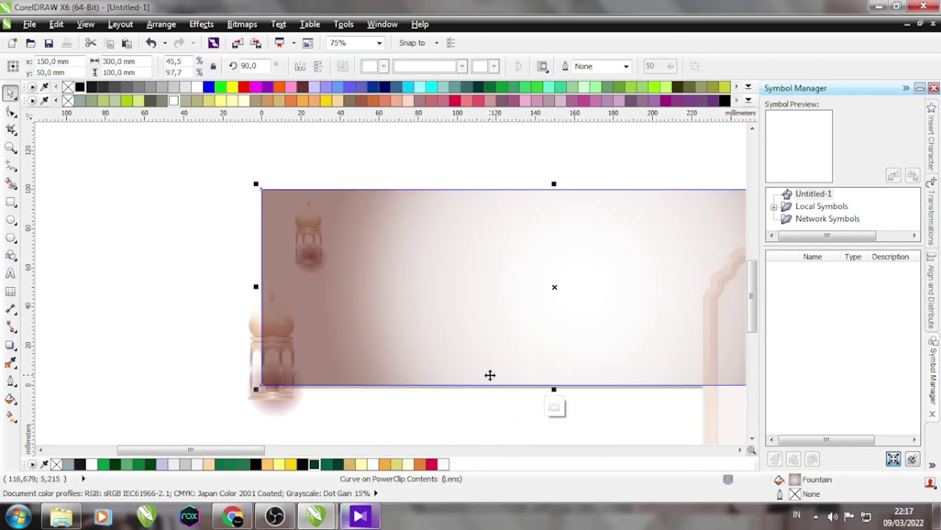
key(Delete)
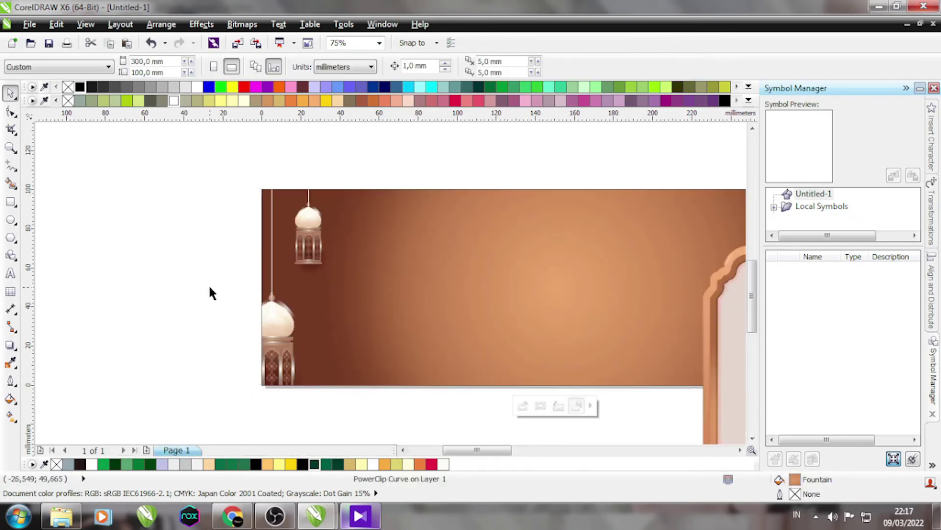
- Copy the complete Ramadhan text block from the top green banner onto the brown banner
scroll(221, 318, down, 3)
scroll(291, 163, up, 3)
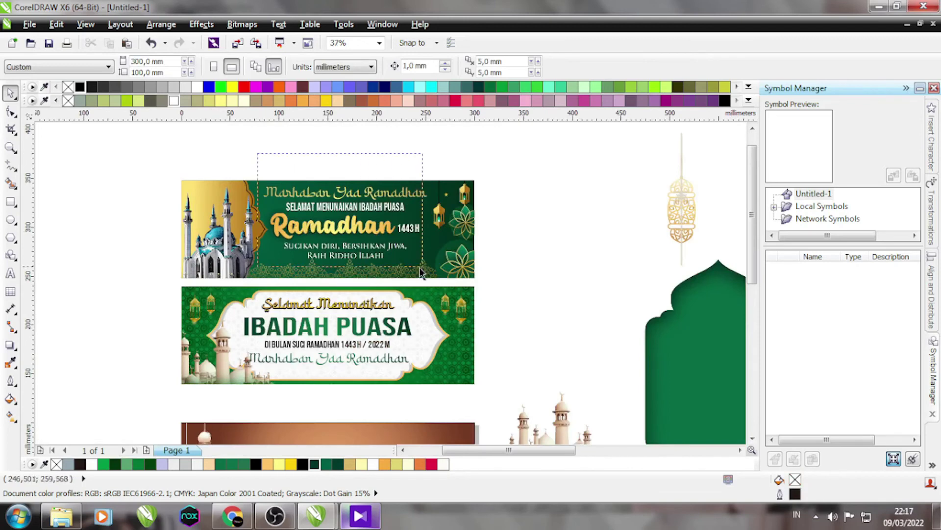
scroll(319, 304, down, 3)
drag(354, 207, 325, 312)
scroll(304, 314, up, 3)
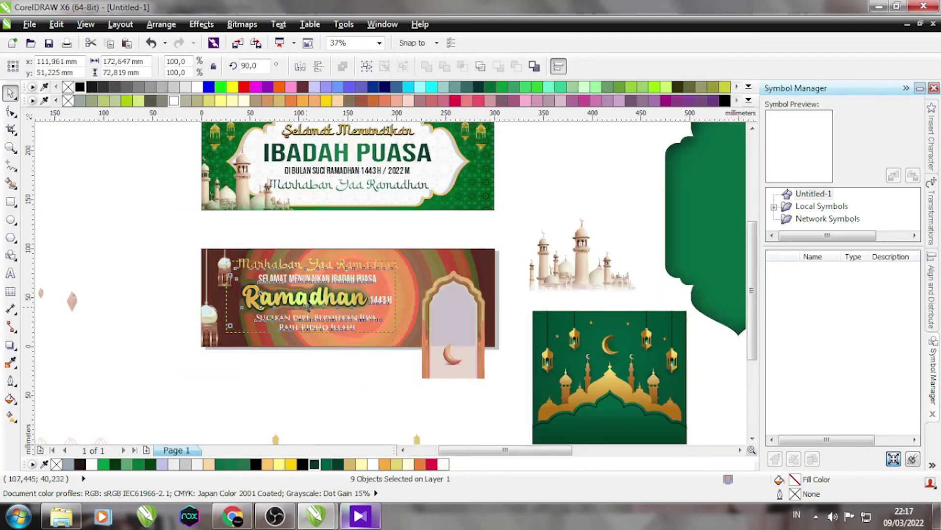
- Nudge the copied text block right and up between the hanging lanterns and the arch
key(Right)
key(Right)
key(Right)
key(Right)
key(Right)
key(Right)
key(Right)
key(Right)
key(Right)
key(Right)
key(Right)
key(Up)
key(Up)
key(Up)
key(Up)
key(Up)
key(Up)
key(Up)
key(Up)
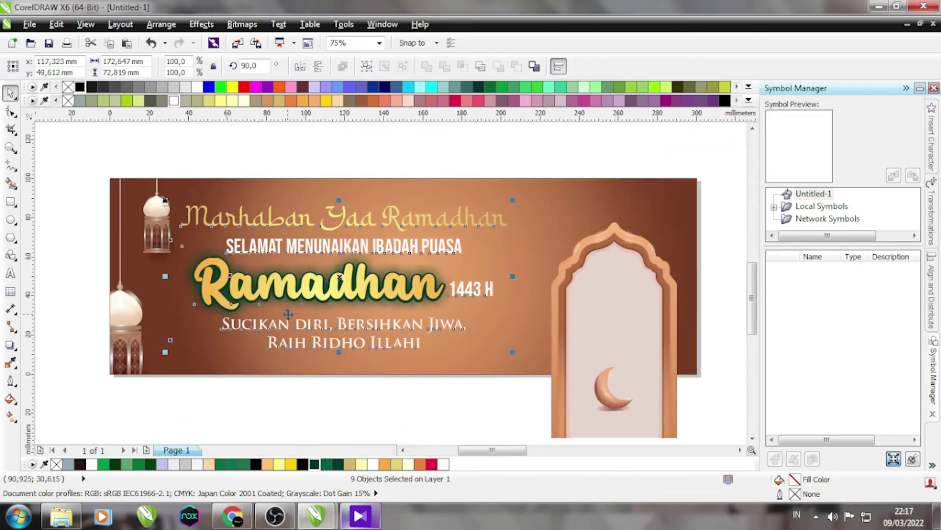
- Enlarge the "Marhaban Yaa Ramadhan" heading to about 179 × 14 mm and fill it with black
click(510, 206)
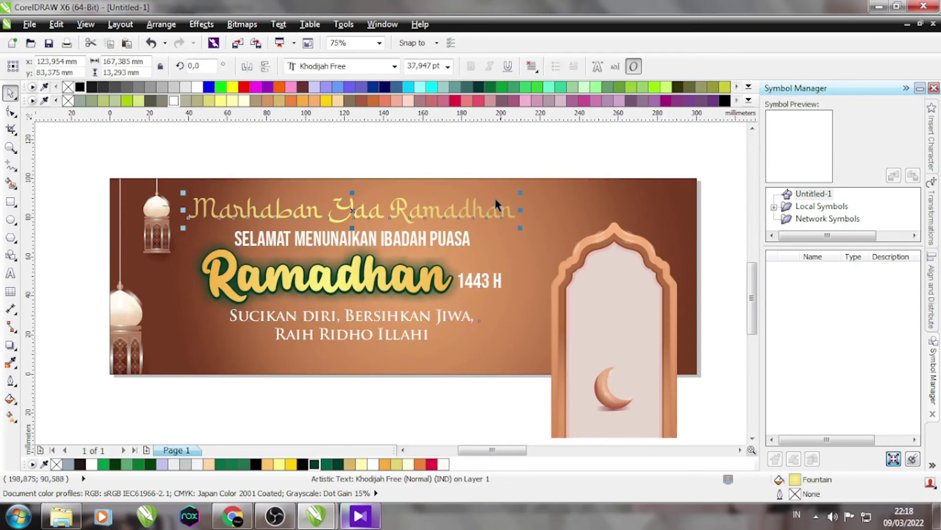
drag(521, 225, 544, 228)
click(726, 101)
click(436, 159)
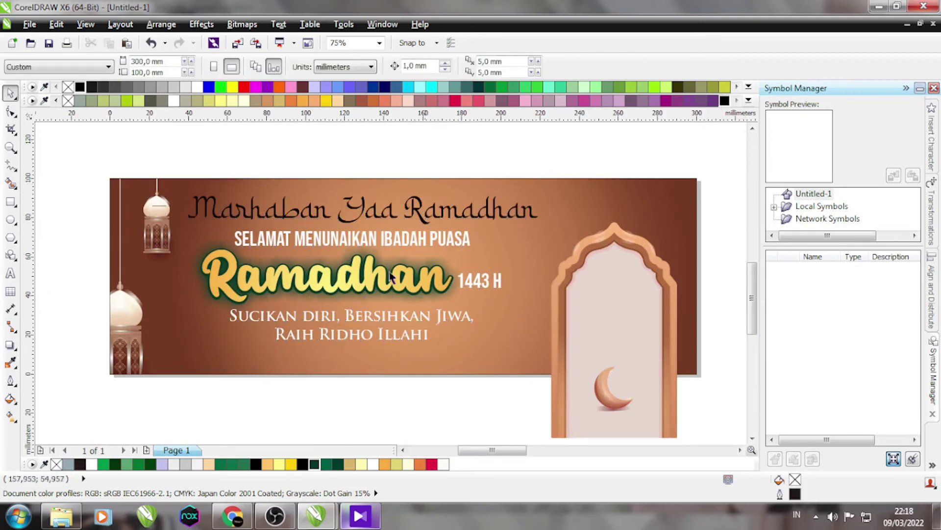
- Change the drop shadow colour of the large "Ramadhan" lettering to black
scroll(260, 289, up, 3)
click(260, 289)
click(577, 66)
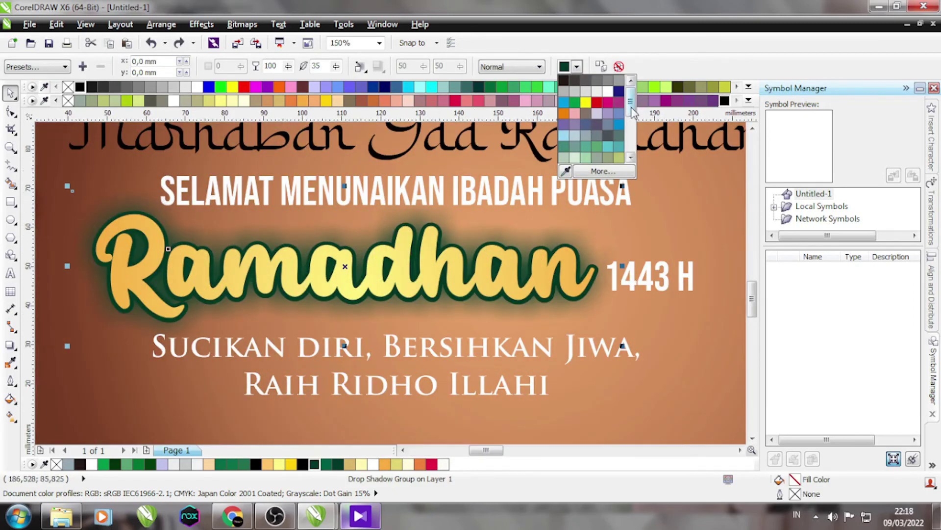
key(Escape)
scroll(268, 307, down, 2)
key(Escape)
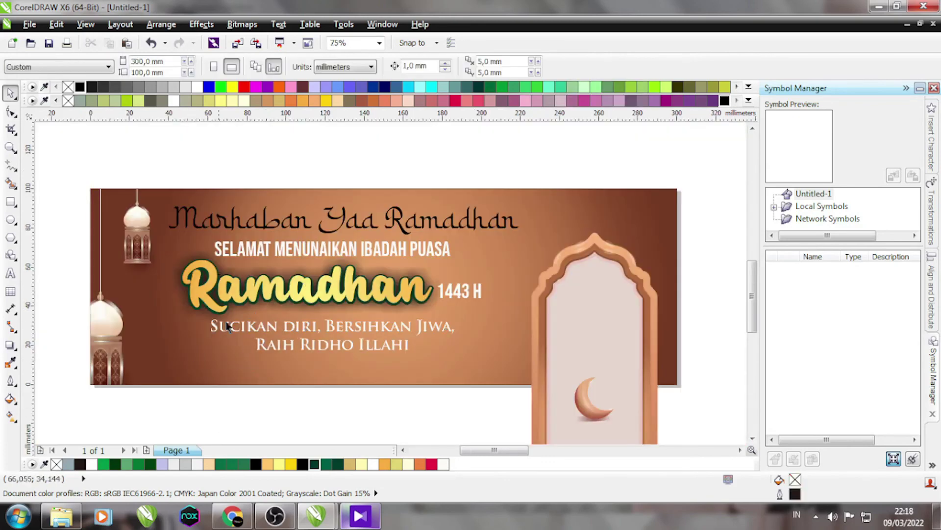
scroll(228, 328, up, 2)
click(232, 314)
scroll(234, 314, down, 2)
click(11, 361)
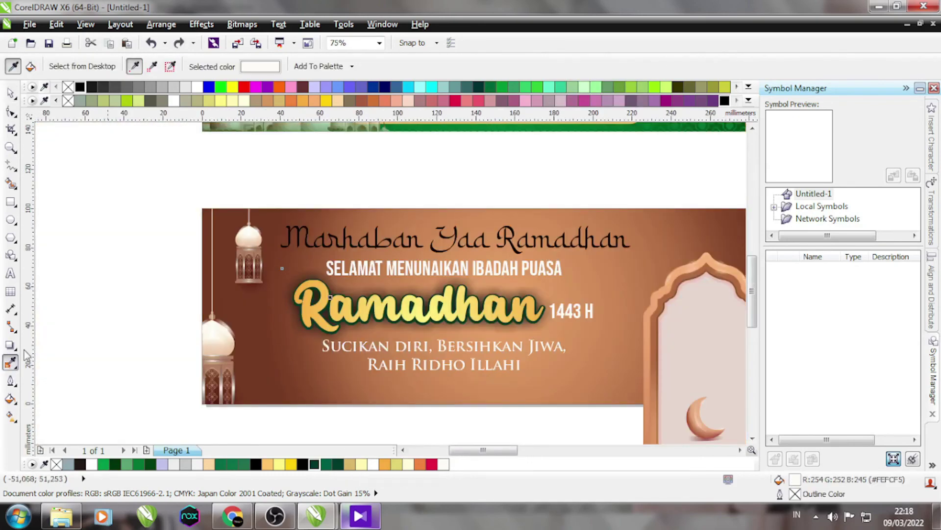
click(253, 245)
scroll(252, 245, up, 2)
key(space)
scroll(189, 351, down, 2)
- Use the Replace Wizard inside the banner's PowerClip to replace the colour model of all objects with CMYK
click(279, 334)
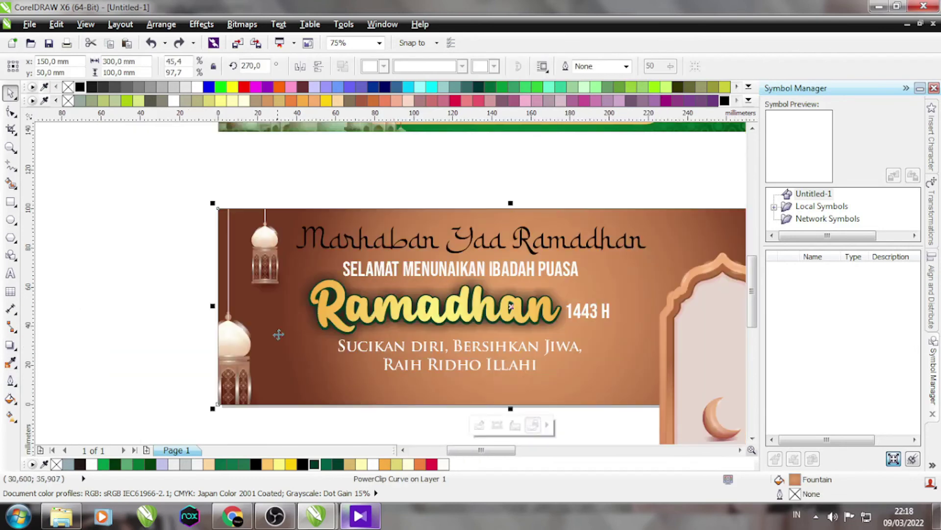
click(533, 425)
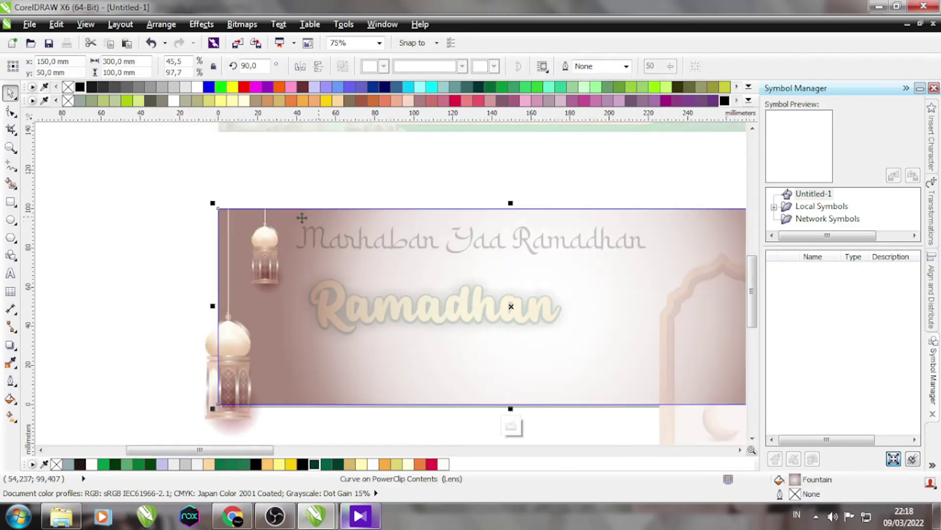
click(30, 24)
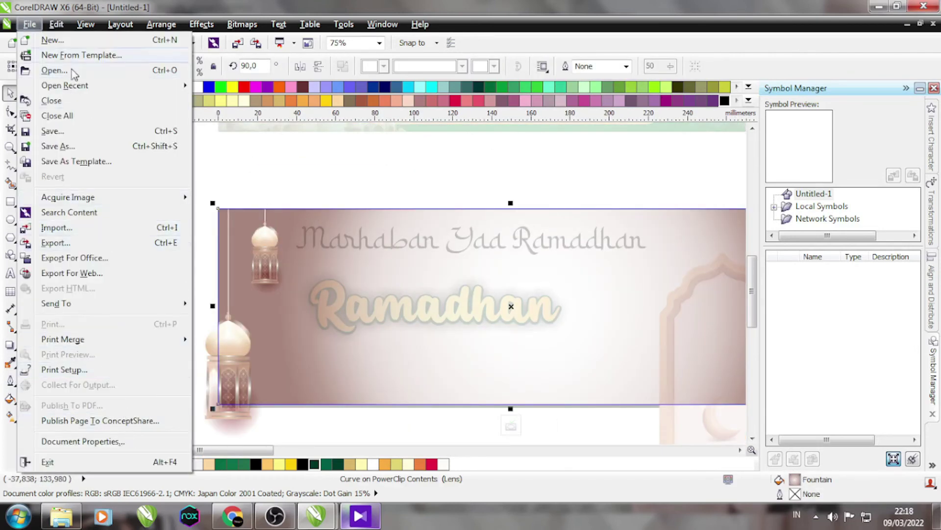
mouse_move(56, 24)
mouse_move(206, 335)
click(242, 351)
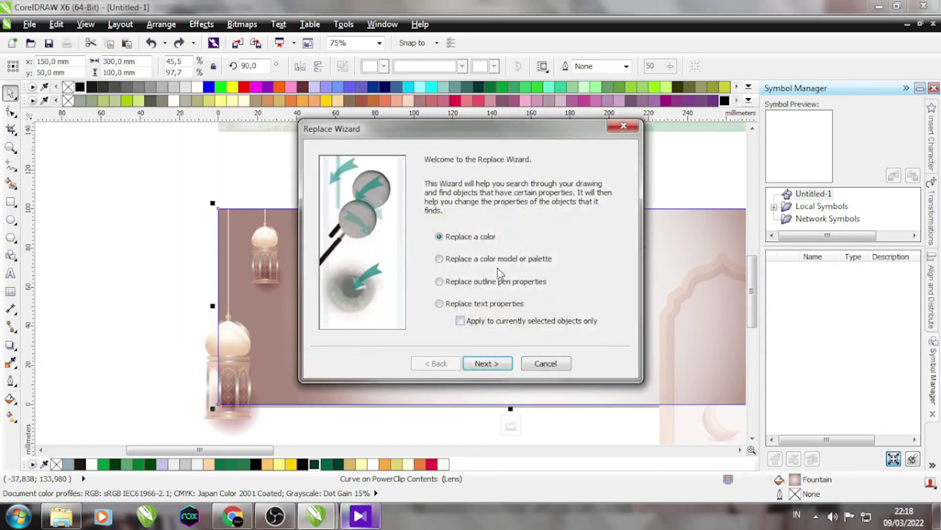
click(490, 364)
click(491, 364)
click(578, 259)
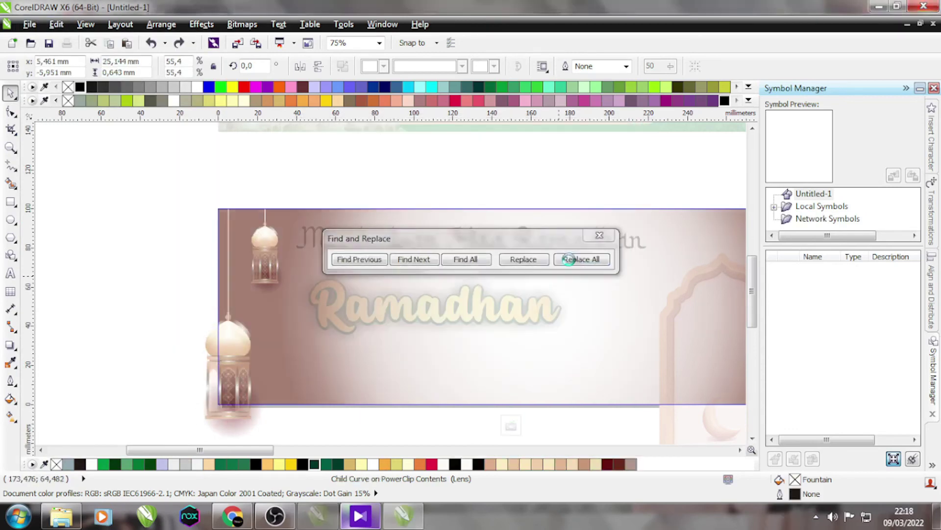
click(554, 290)
click(600, 235)
click(380, 302)
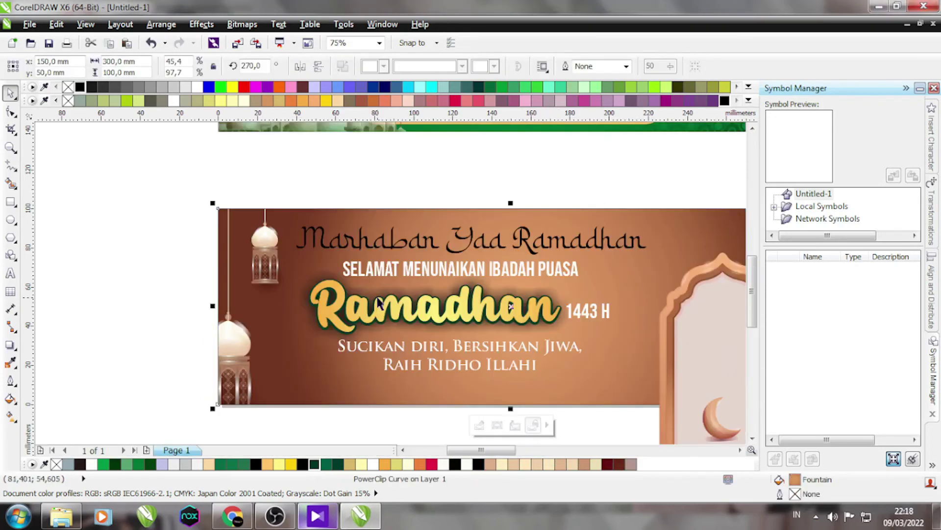
scroll(118, 365, down, 2)
click(10, 362)
scroll(257, 311, up, 4)
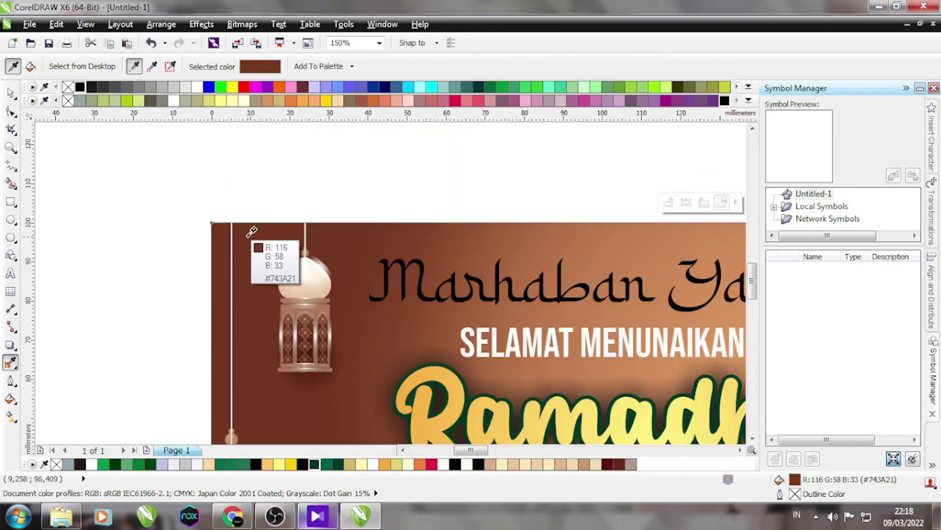
key(space)
scroll(255, 238, down, 2)
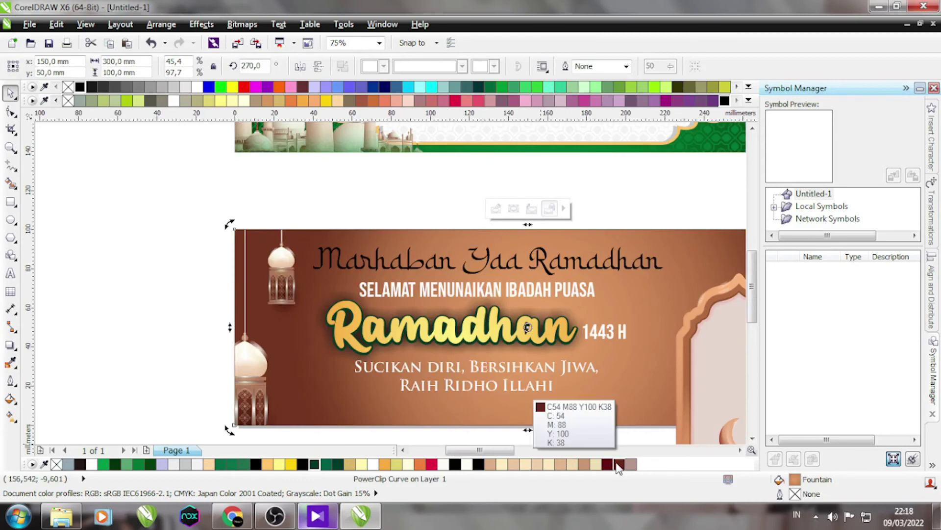
- Fill the green contour around the "Ramadhan" lettering with dark maroon from the document palette
scroll(419, 342, up, 4)
click(419, 342)
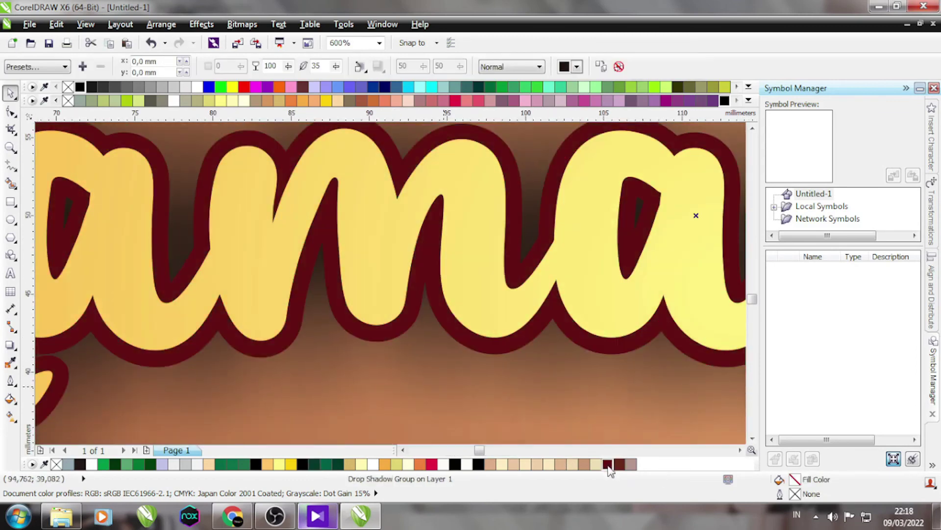
scroll(225, 299, down, 2)
scroll(225, 299, down, 2)
- Nudge the "Marhaban Yaa Ramadhan" heading slightly up and fill the "Sucikan diri" slogan with dark reddish brown C54 M88 Y100 K38
click(157, 214)
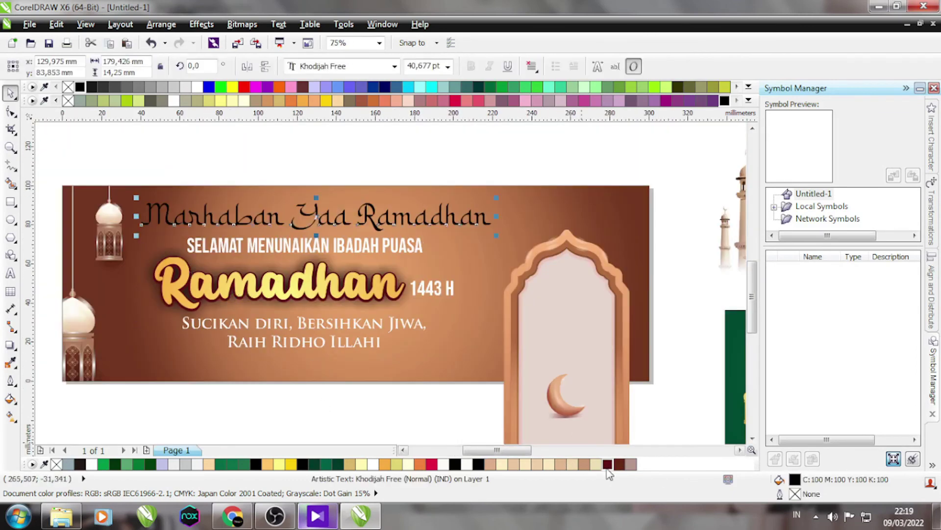
click(410, 184)
click(412, 323)
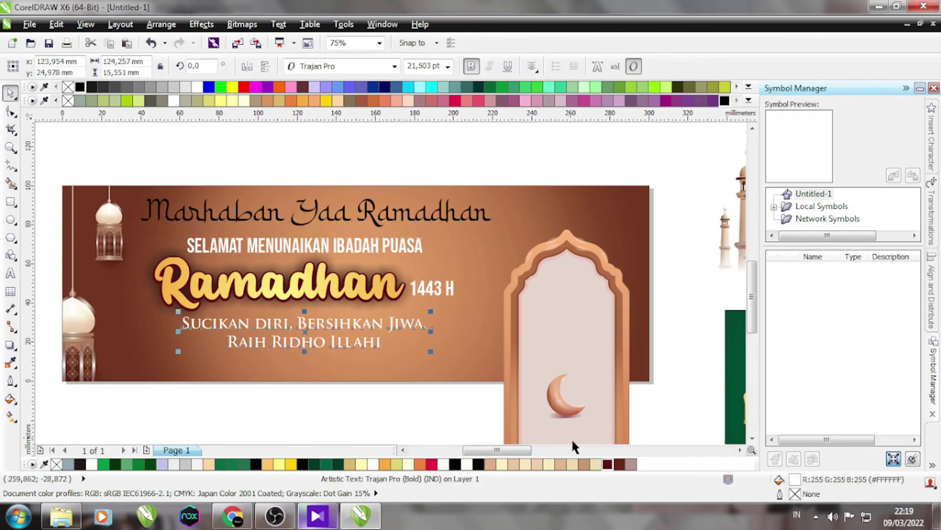
click(607, 464)
click(630, 464)
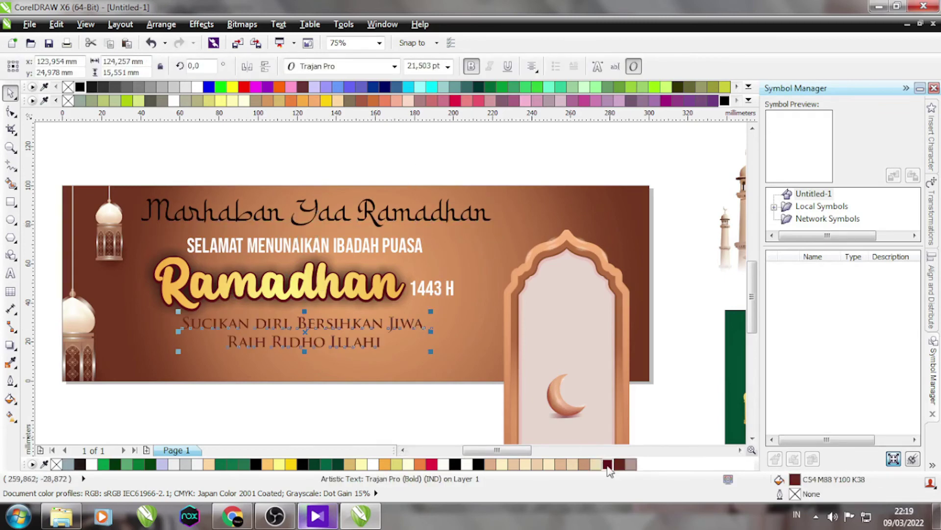
click(363, 413)
- Move the arch group with its crescent off the brown banner into the blank area to its left
scroll(308, 280, down, 2)
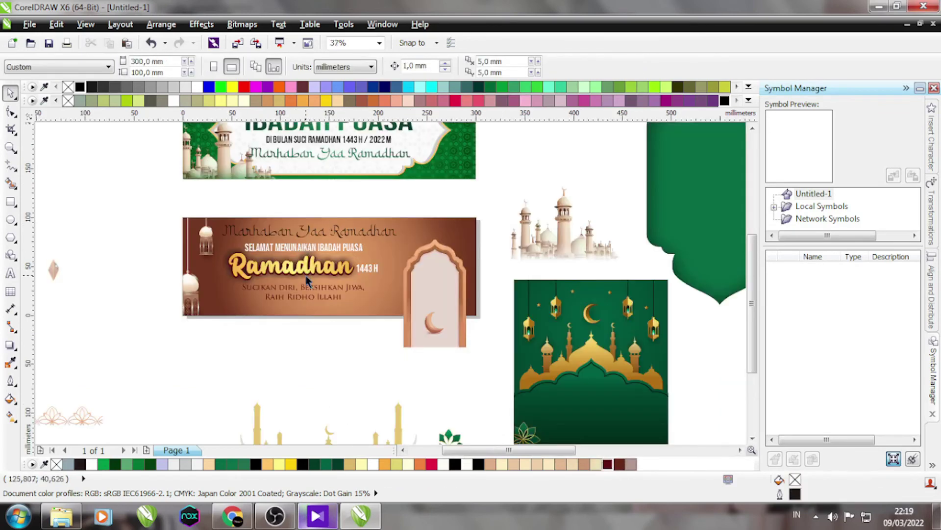
click(446, 304)
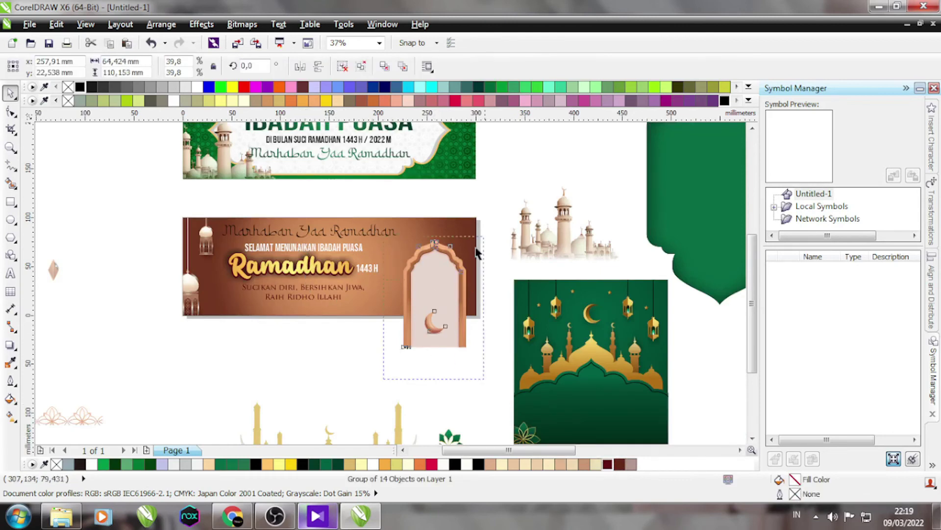
drag(478, 253, 124, 267)
- Copy the golden mosque domes and minarets from the green artwork to the brown banner's lower-right corner, enlarged to about 170 mm wide
click(621, 385)
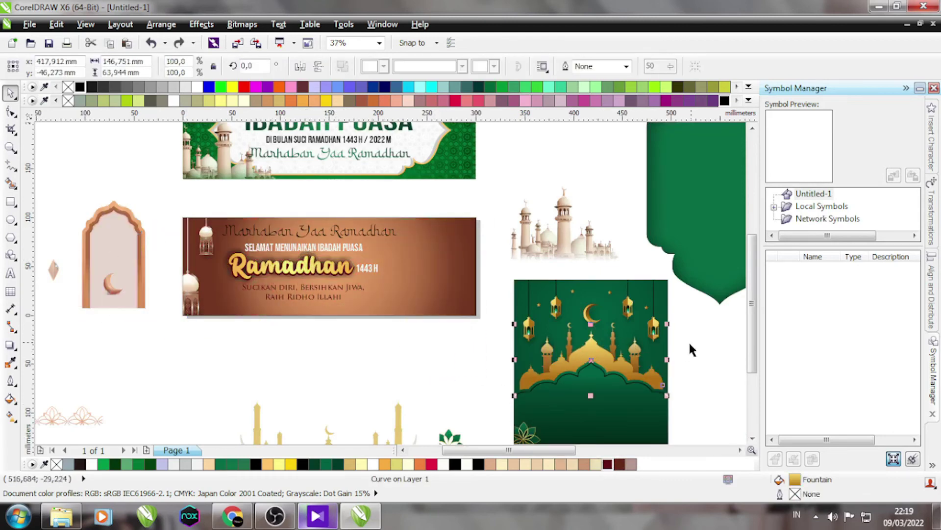
ctrl+click(568, 338)
scroll(568, 338, up, 4)
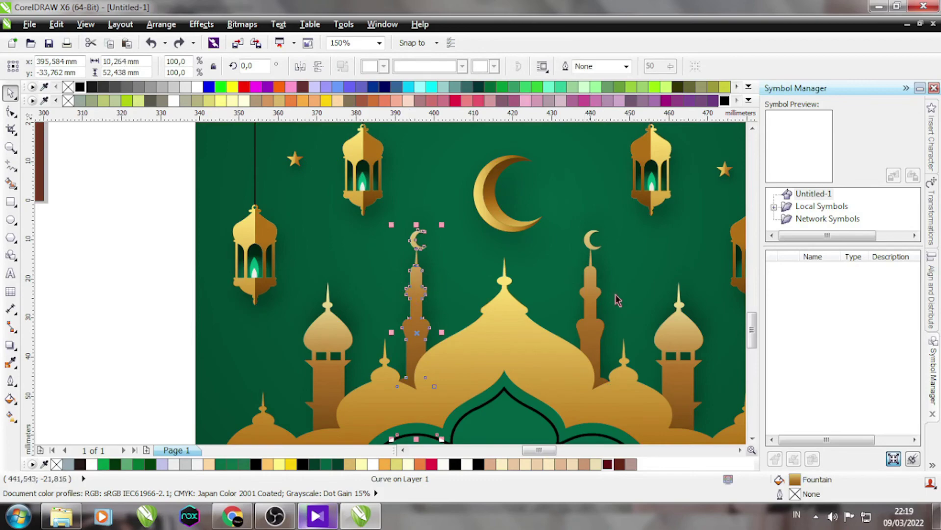
scroll(461, 305, down, 6)
drag(473, 306, 400, 283)
scroll(417, 266, up, 4)
scroll(468, 292, down, 3)
drag(469, 292, 445, 290)
scroll(463, 292, up, 3)
- Add an upward black drop shadow to the golden mosque's main dome shape with a feathering of 5
click(10, 345)
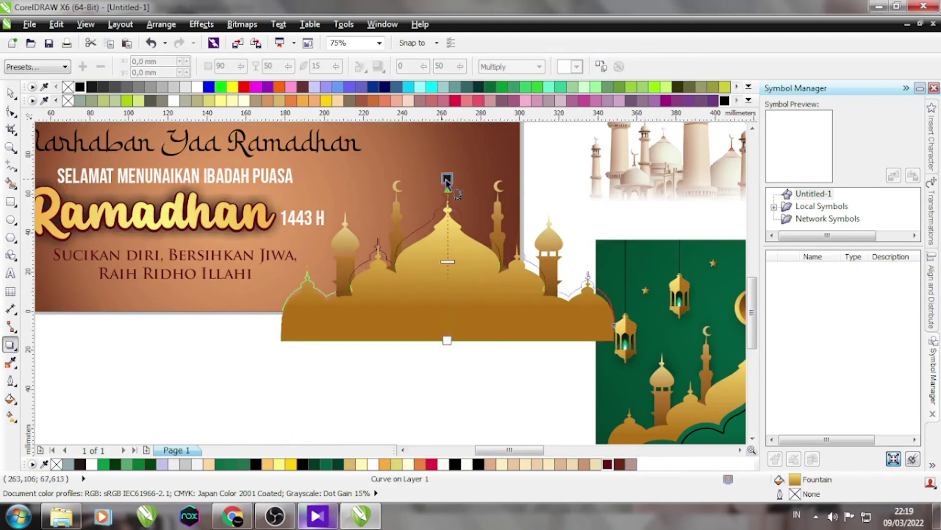
drag(452, 188, 447, 185)
text(5)
key(Return)
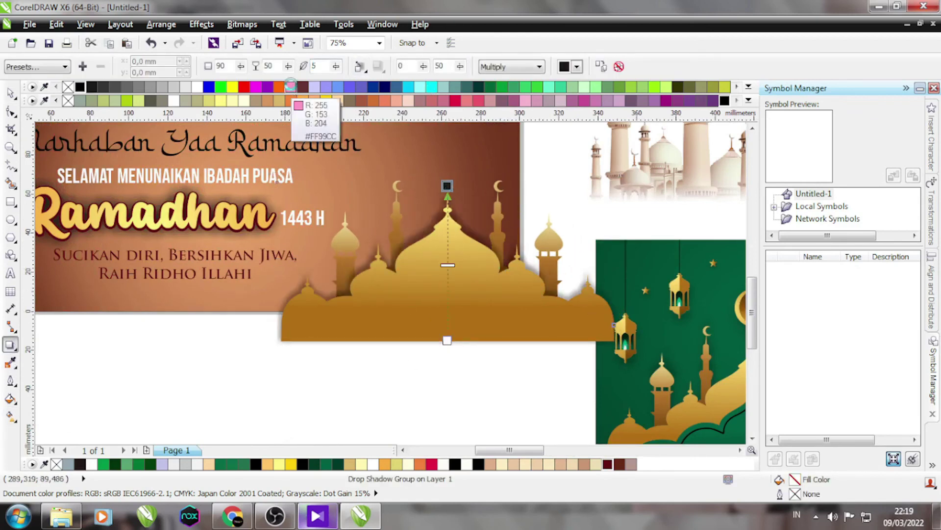
- Pull the mosque dome's drop shadow closer to its tip, keeping a feathering of 5
scroll(437, 234, up, 2)
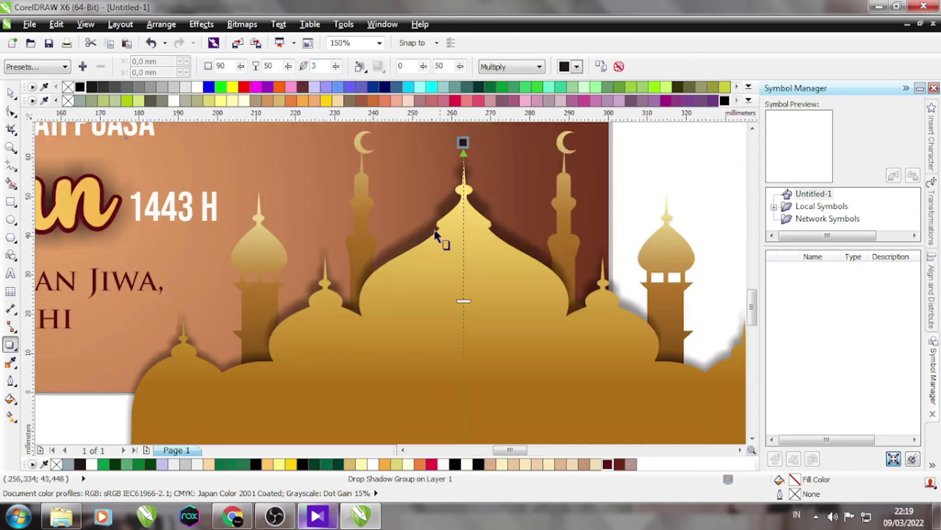
drag(464, 145, 463, 161)
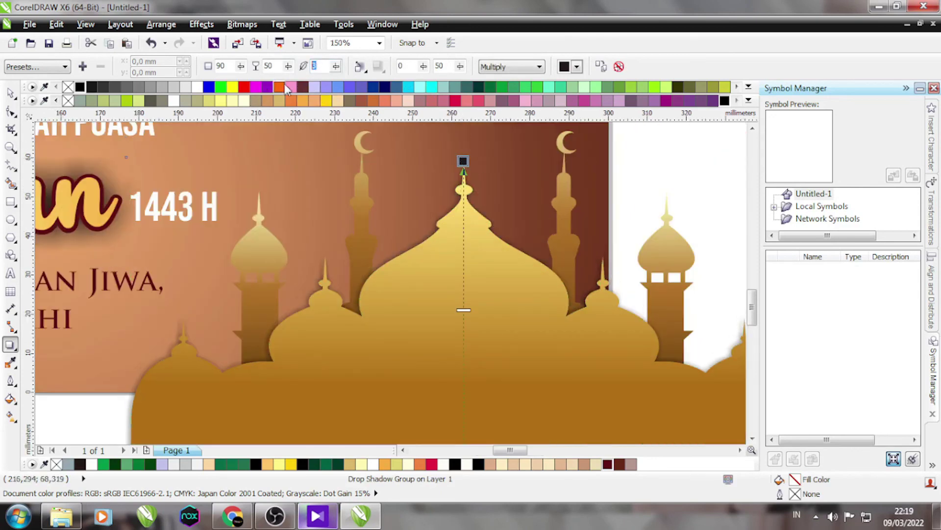
scroll(296, 285, down, 2)
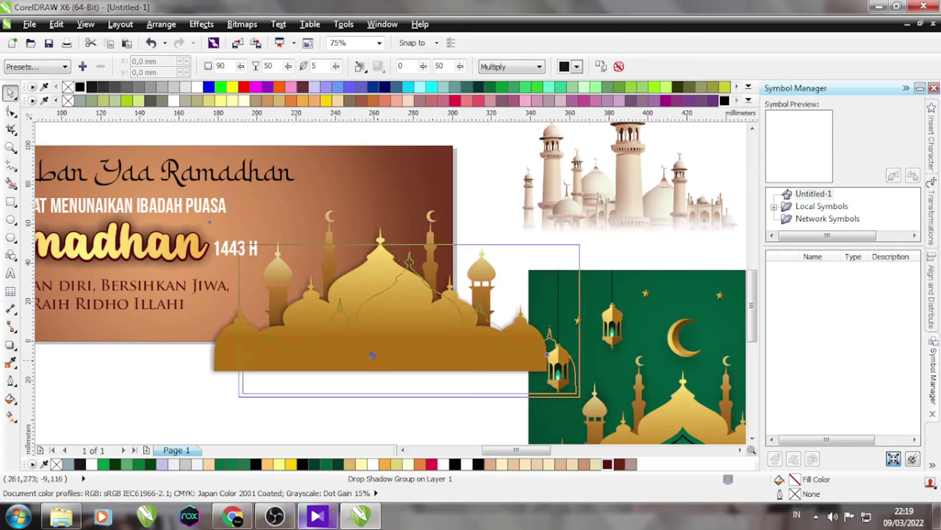
- Add a Small Glow drop shadow in black with a feathering of 5 to the golden mosque's minaret shapes
key(space)
click(358, 269)
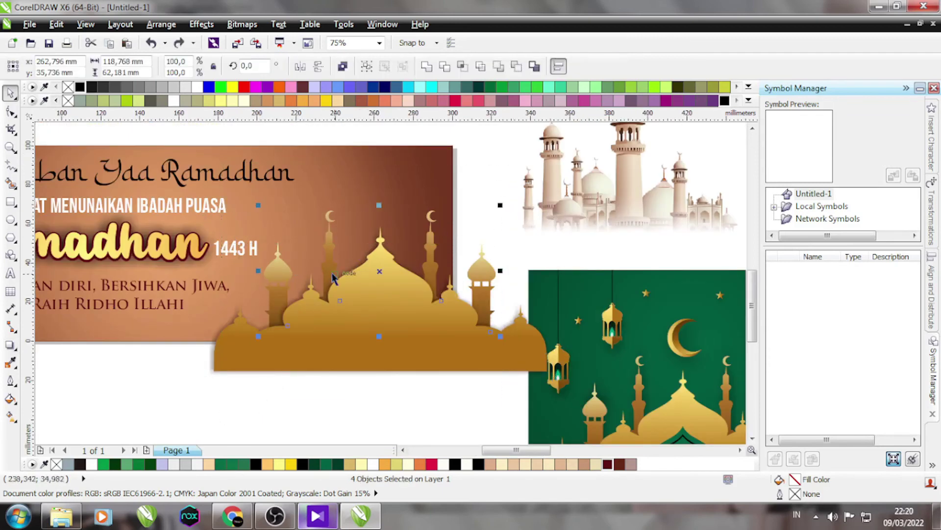
click(10, 345)
click(37, 66)
click(22, 153)
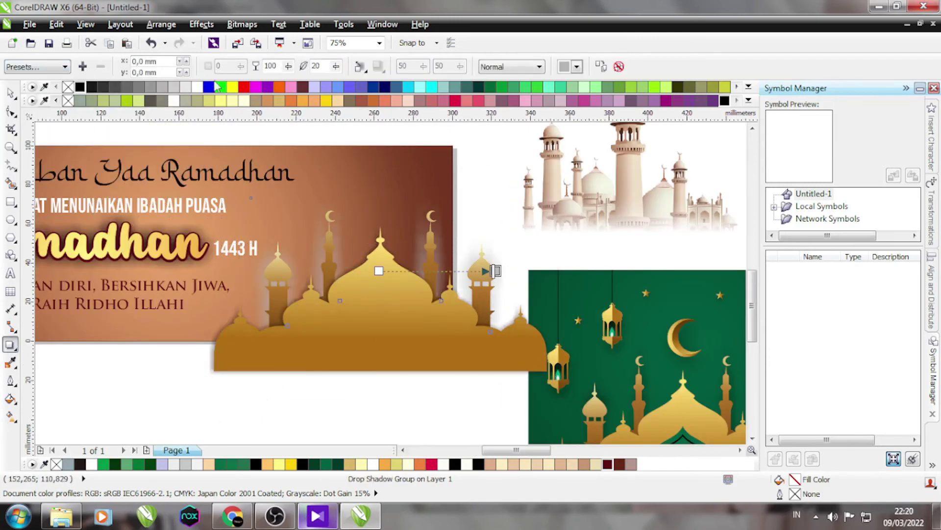
text(5)
key(Return)
click(577, 66)
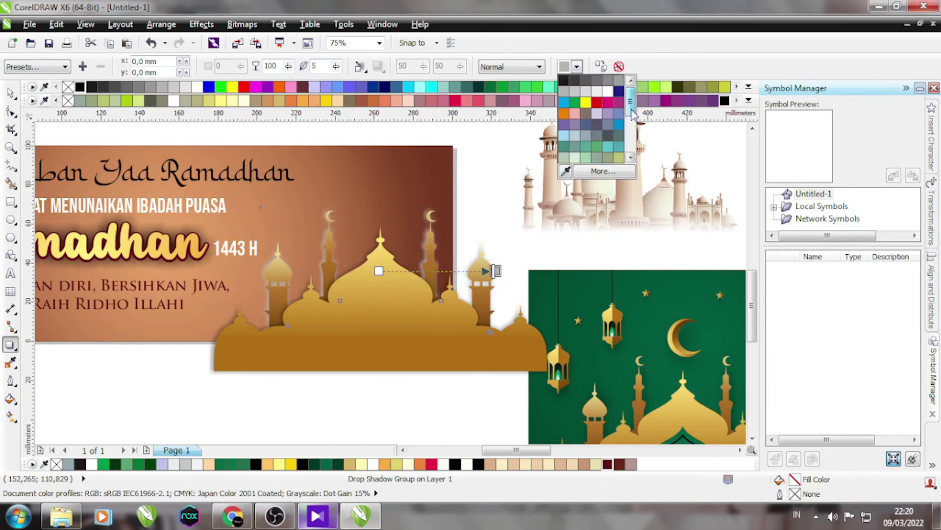
click(566, 85)
key(space)
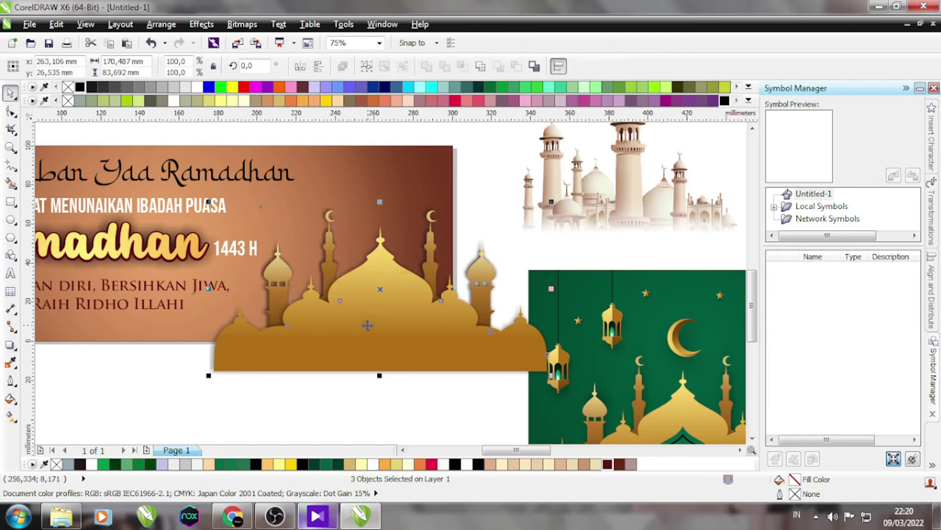
- Try to PowerClip the golden mosque inside the brown banner
right_click(367, 325)
click(392, 18)
click(389, 156)
key(ctrl+z)
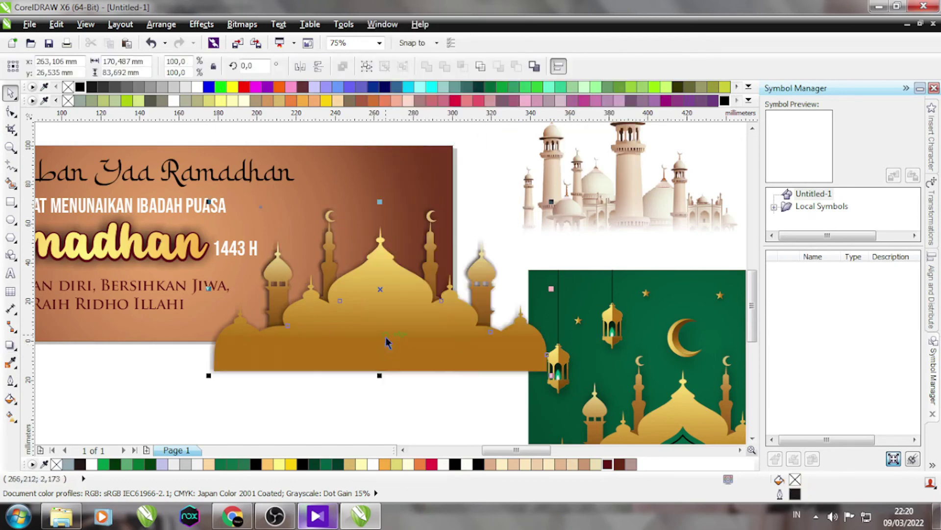
- Scale the golden mosque to about 154 mm wide, reposition it and PowerClip it inside the brown banner's lower-right corner
drag(427, 358, 404, 345)
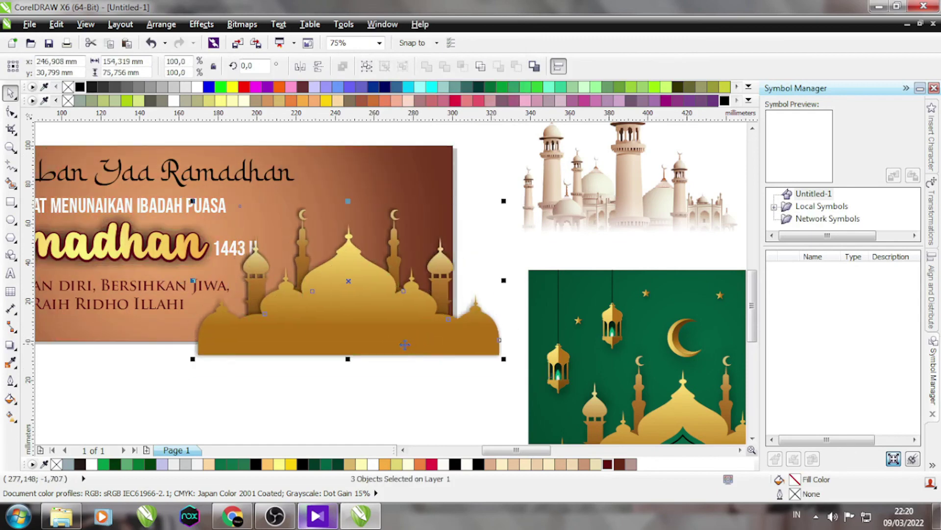
right_click(401, 339)
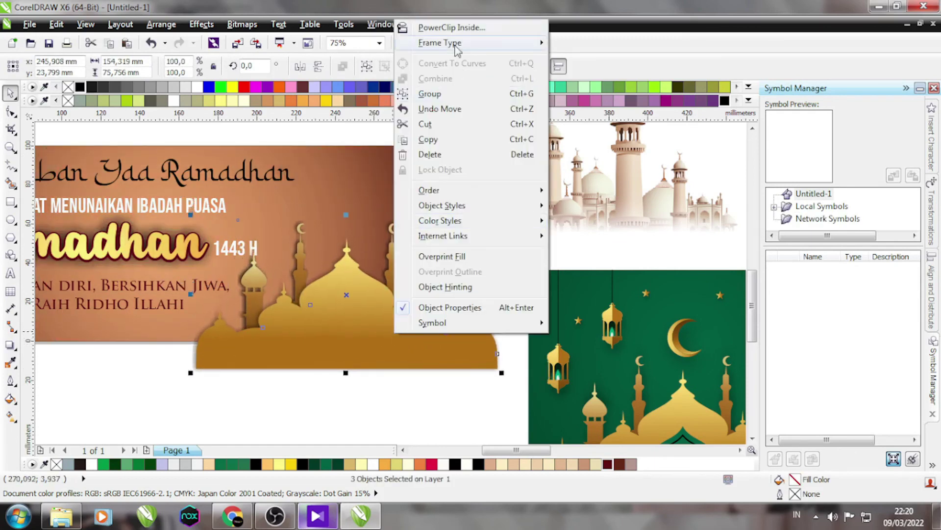
click(417, 26)
click(379, 154)
scroll(379, 154, down, 1)
key(Escape)
- Copy two golden hanging lanterns with their star onto the upper-right part of the brown banner
drag(579, 218, 425, 238)
click(576, 214)
scroll(427, 190, up, 1)
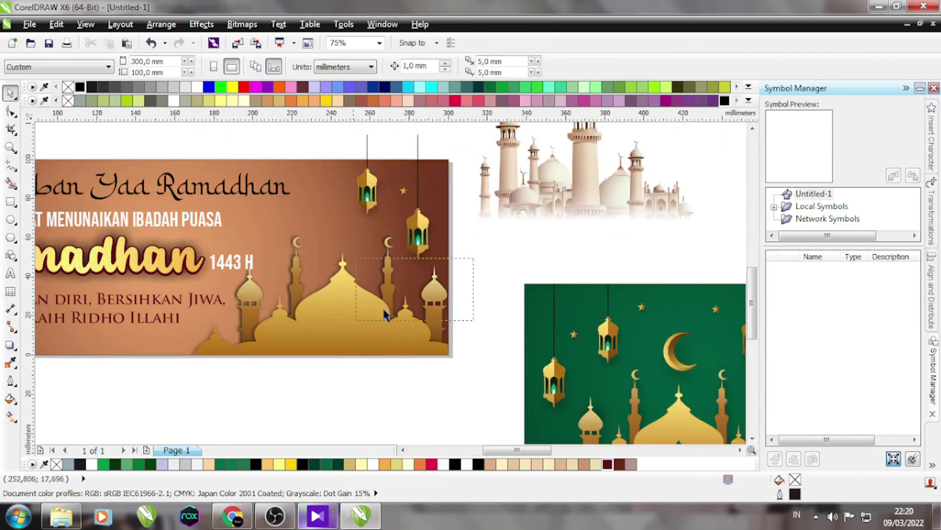
- Try to separate the lower lantern's shadow, golden frame pieces and green glow from each other
scroll(414, 249, down, 1)
scroll(387, 185, up, 1)
scroll(487, 360, up, 3)
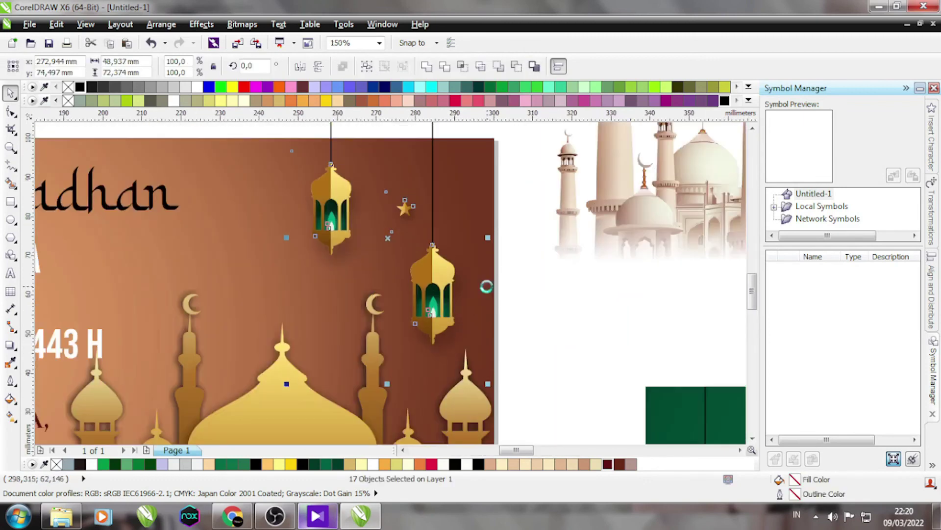
click(519, 269)
scroll(337, 279, down, 1)
scroll(337, 279, down, 2)
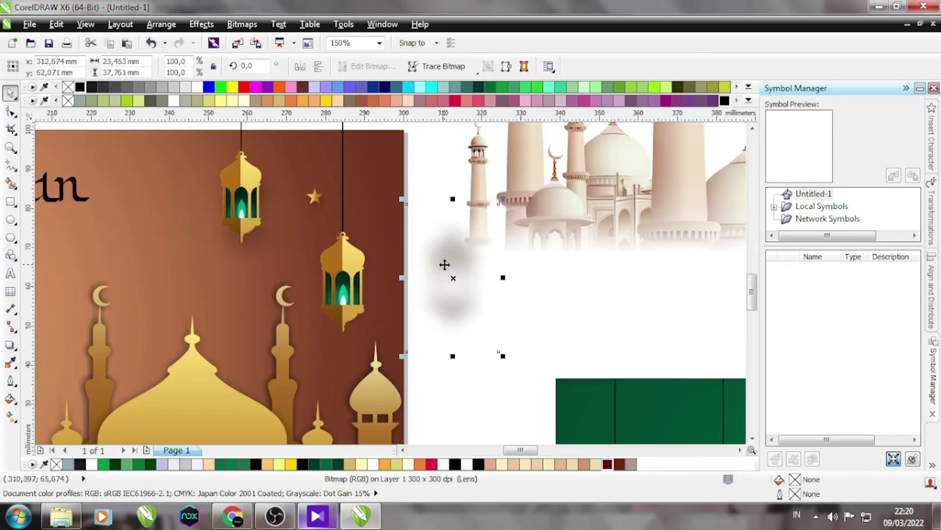
scroll(443, 265, up, 1)
click(328, 213)
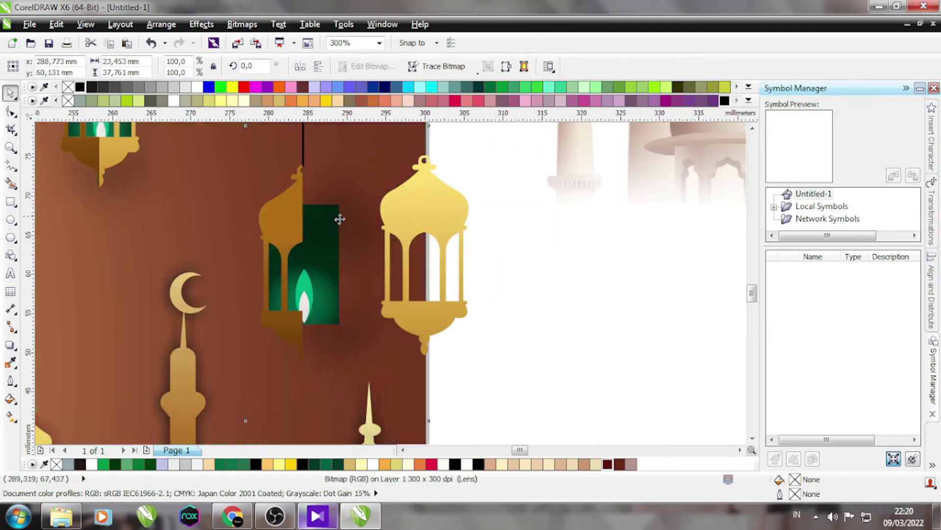
click(354, 204)
scroll(303, 286, up, 2)
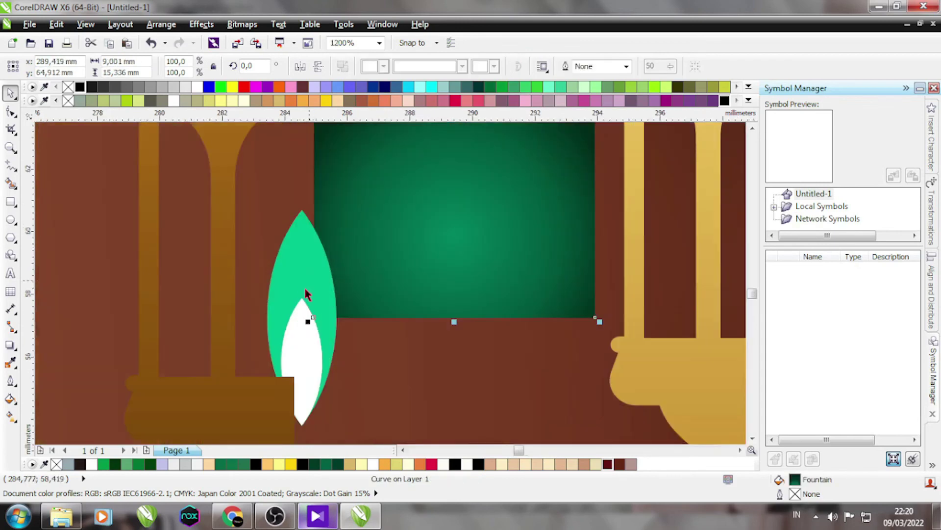
click(302, 280)
scroll(321, 274, down, 2)
key(ctrl+z)
scroll(328, 269, down, 4)
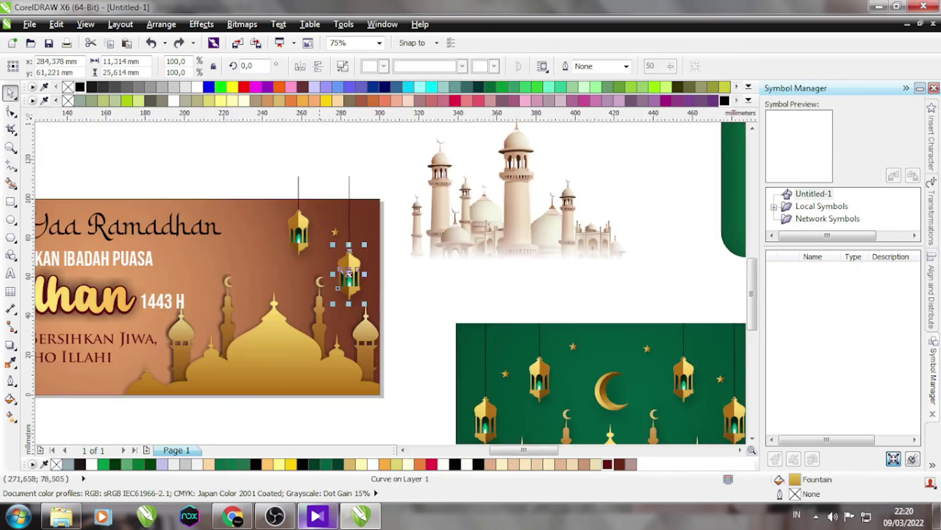
- PowerClip the two lanterns and the star inside the brown banner so their strings are trimmed at its upper edge
click(385, 351)
right_click(348, 318)
key(Escape)
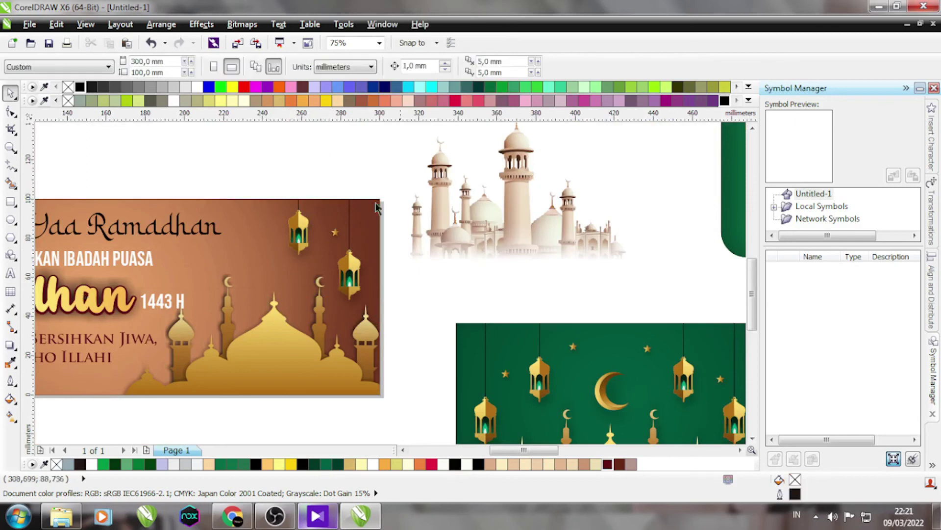
- Recolour the "Marhaban Yaa Ramadhan" heading on the brown banner white
scroll(421, 230, down, 2)
scroll(157, 263, up, 2)
click(319, 199)
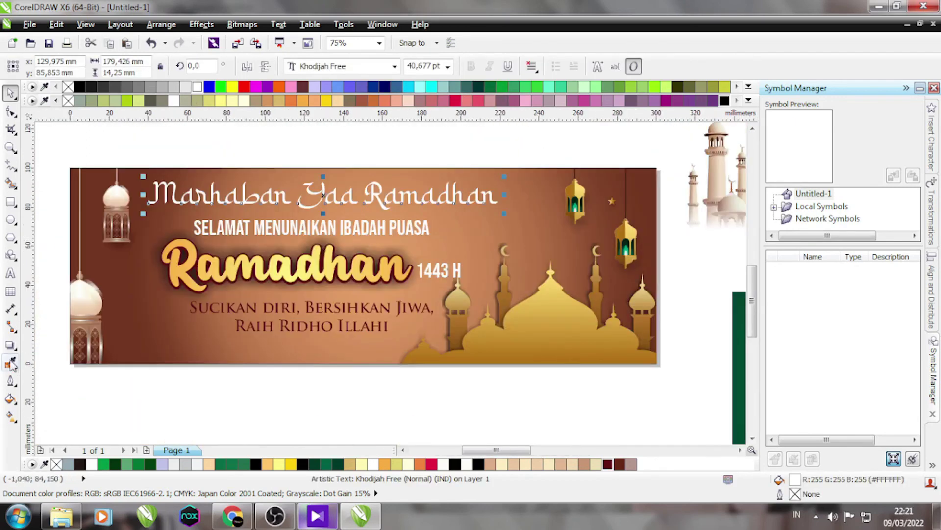
- Add a flat drop shadow to the "Marhaban Yaa Ramadhan" heading, offset -1.0 mm both ways, with opacity 35 and feathering 5
click(10, 345)
click(37, 66)
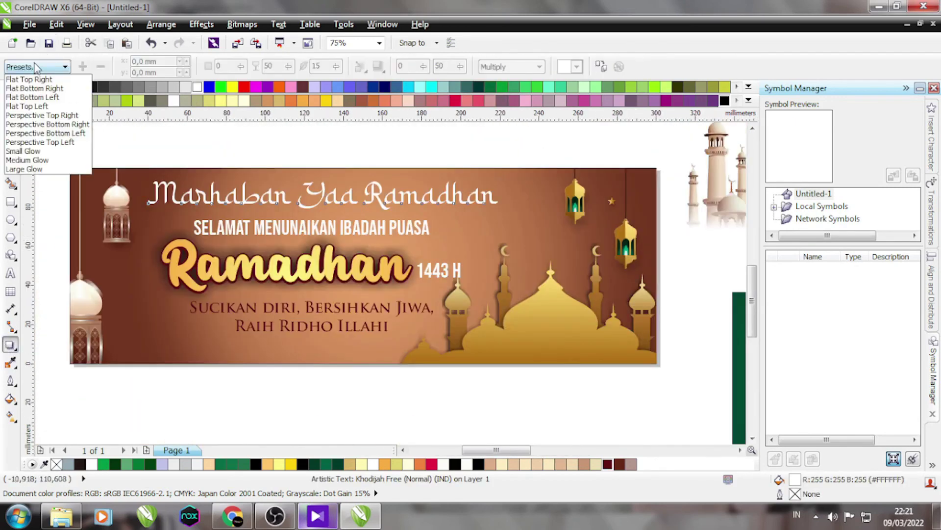
click(30, 101)
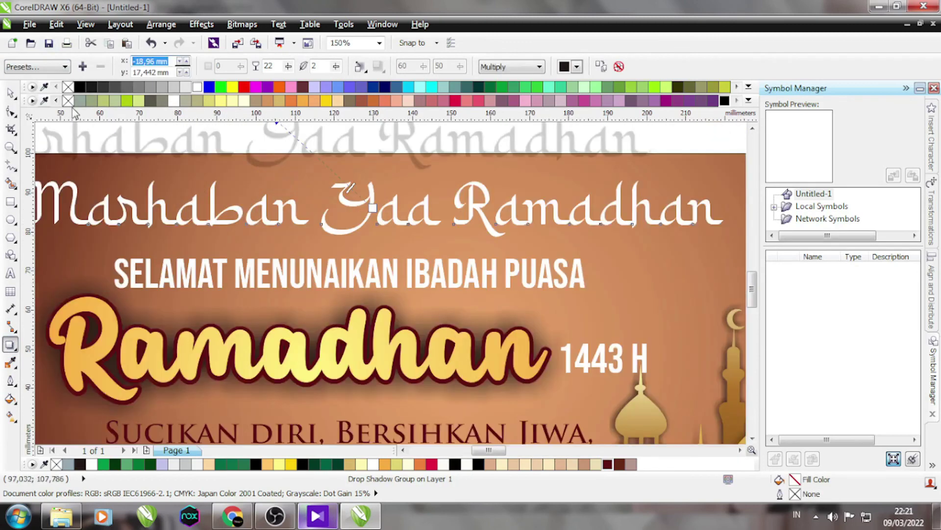
scroll(314, 196, down, 1)
scroll(314, 196, up, 1)
double_click(312, 67)
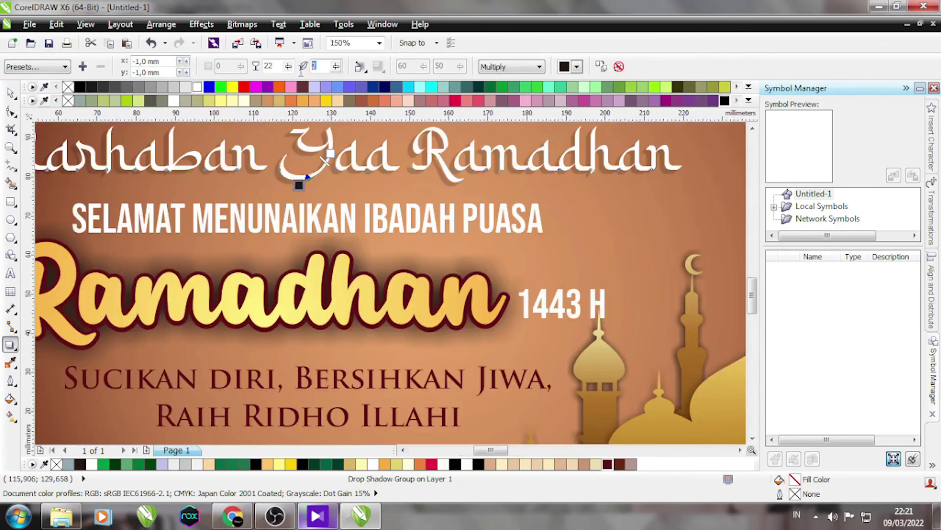
scroll(130, 283, down, 2)
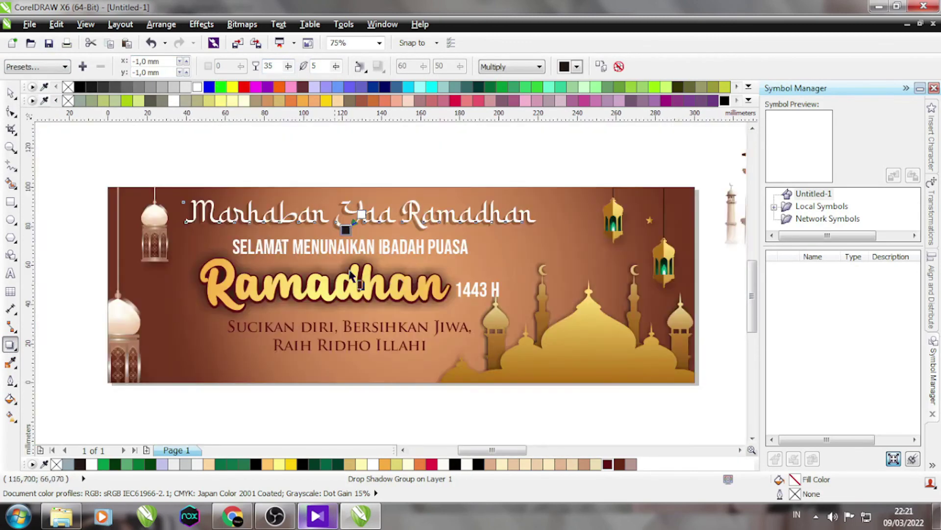
- Enlarge the golden "Ramadhan" word and move "1443 H" up beside its end
scroll(130, 283, up, 1)
key(space)
scroll(130, 283, down, 2)
drag(426, 308, 328, 308)
click(475, 284)
drag(474, 284, 483, 271)
- Enlarge the "Sucikan diri, Bersihkan Jiwa" tagline to about 152 mm wide and recolour it white
drag(309, 357, 176, 380)
click(174, 101)
key(Up)
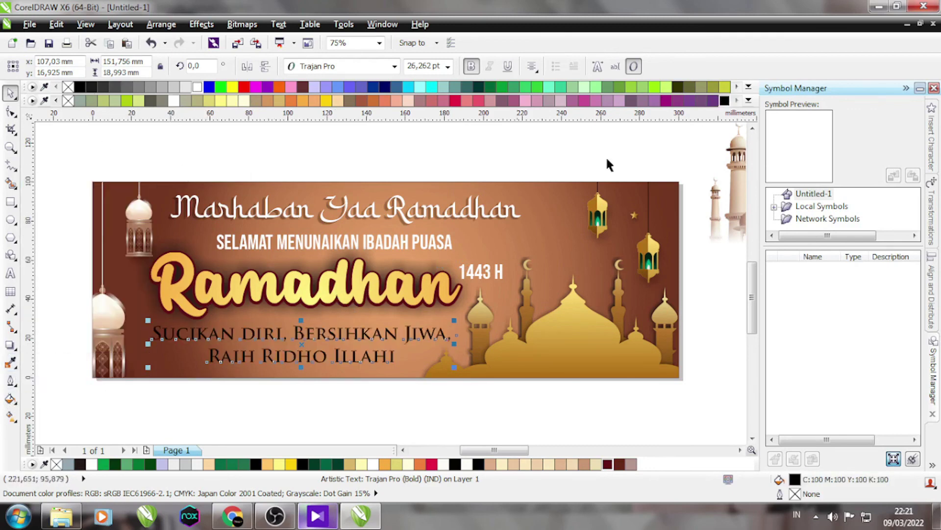
- Examine the drop shadow settings of the golden "Ramadhan" word
click(11, 344)
click(342, 247)
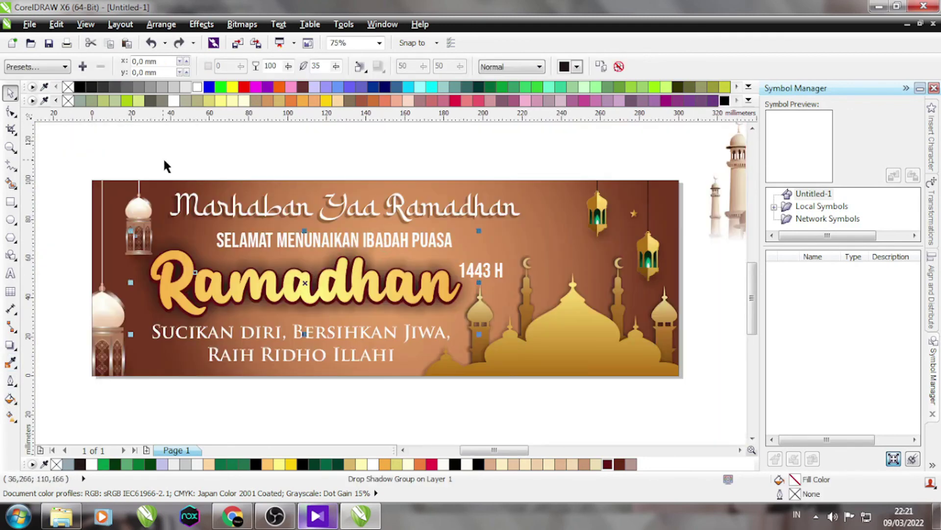
key(space)
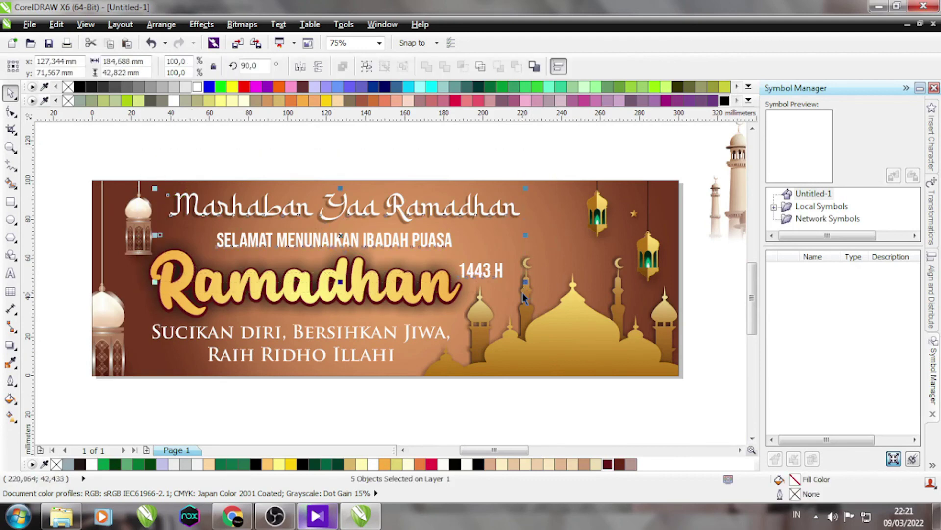
click(471, 167)
- Try to sample a brown with the eyedropper and apply it to the "Selamat Menunaikan Ibadah Puasa" line
click(377, 249)
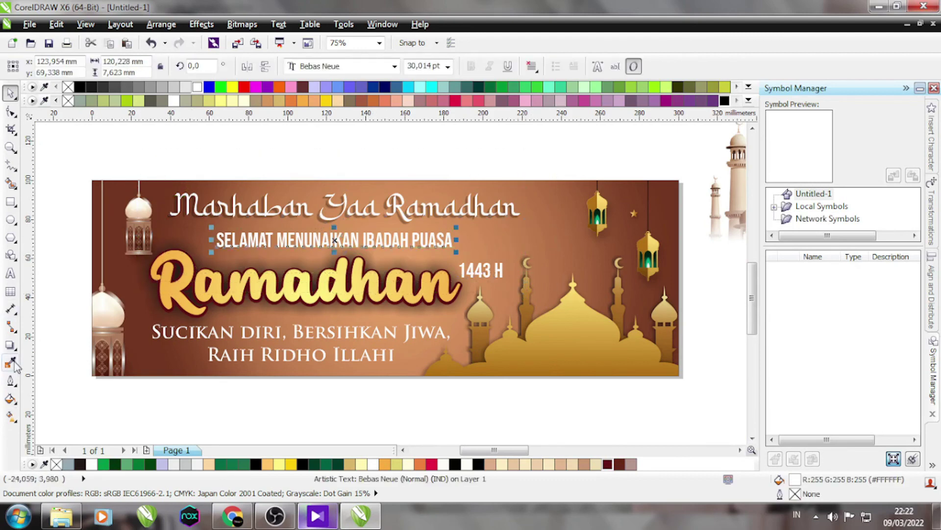
click(14, 364)
click(73, 374)
scroll(248, 337, down, 2)
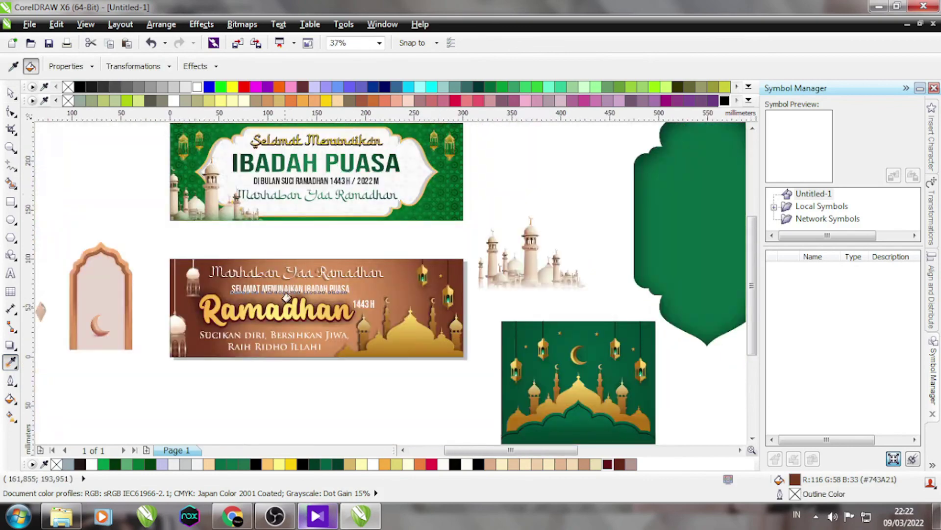
scroll(287, 297, up, 2)
key(ctrl+z)
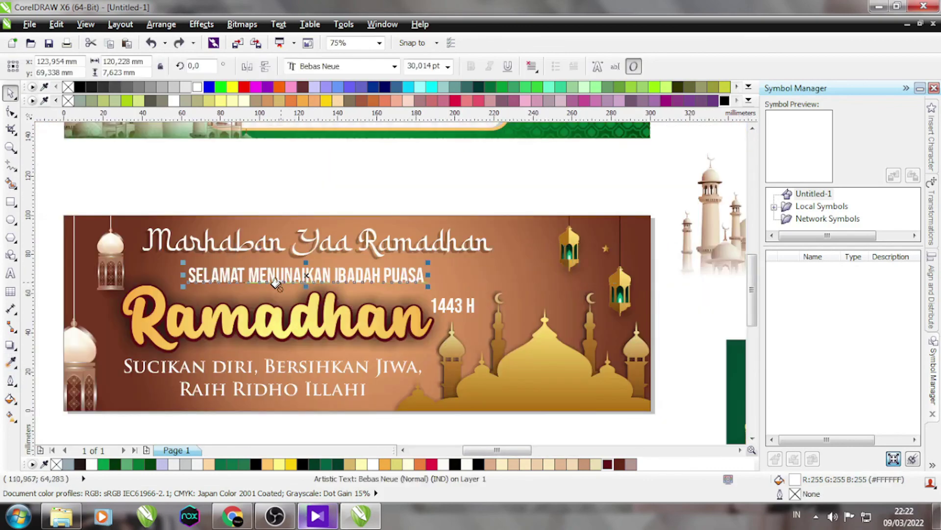
- Recolour the brown banner's "Selamat Menunaikan Ibadah Puasa" line dark maroon, C53 M100 Y100 K43
scroll(276, 285, up, 1)
scroll(277, 287, down, 3)
scroll(277, 287, up, 3)
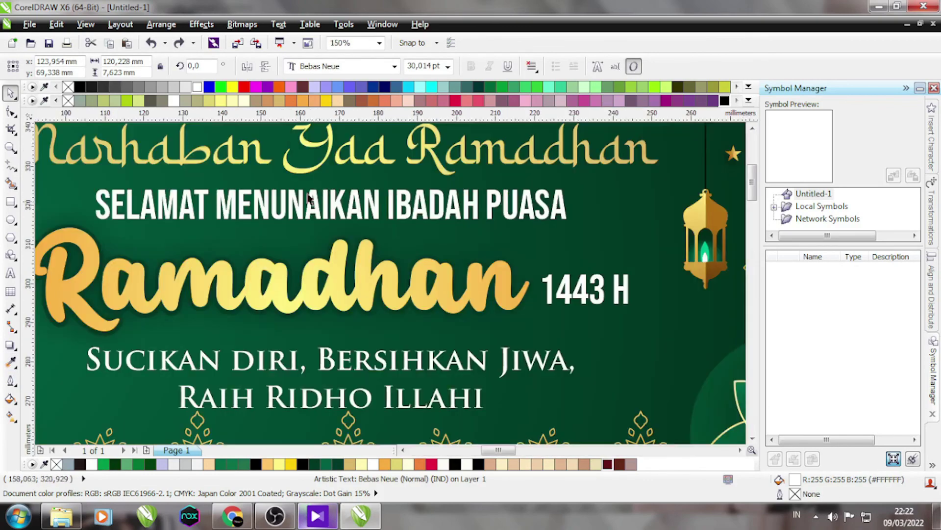
scroll(277, 295, down, 3)
scroll(276, 349, up, 2)
scroll(276, 349, up, 1)
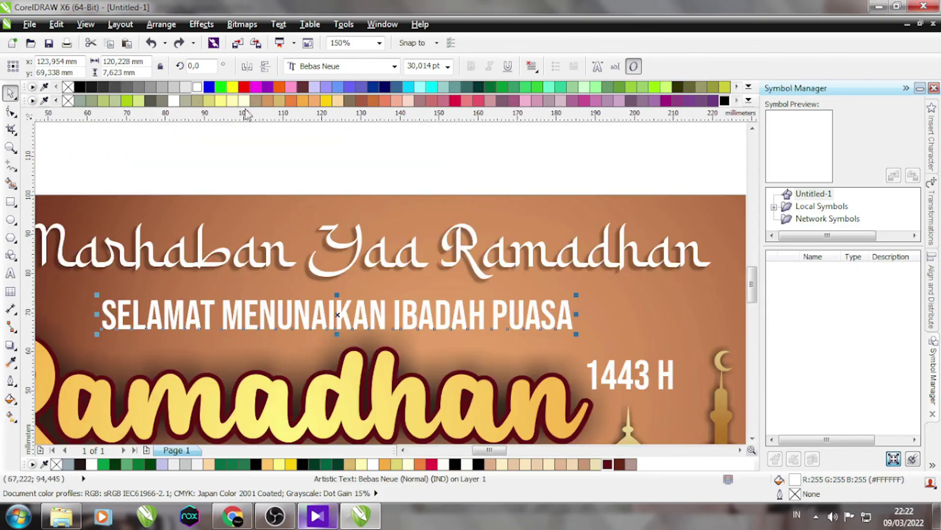
scroll(297, 175, down, 1)
click(608, 464)
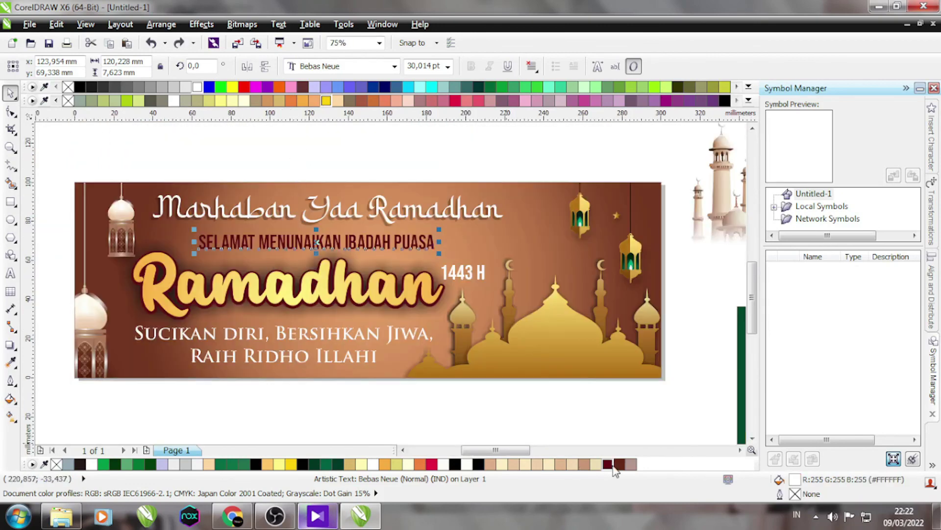
- Give the maroon "Selamat Menunaikan Ibadah Puasa" line a white outline 2.0 pt wide
scroll(255, 240, up, 1)
key(F12)
click(394, 179)
click(376, 245)
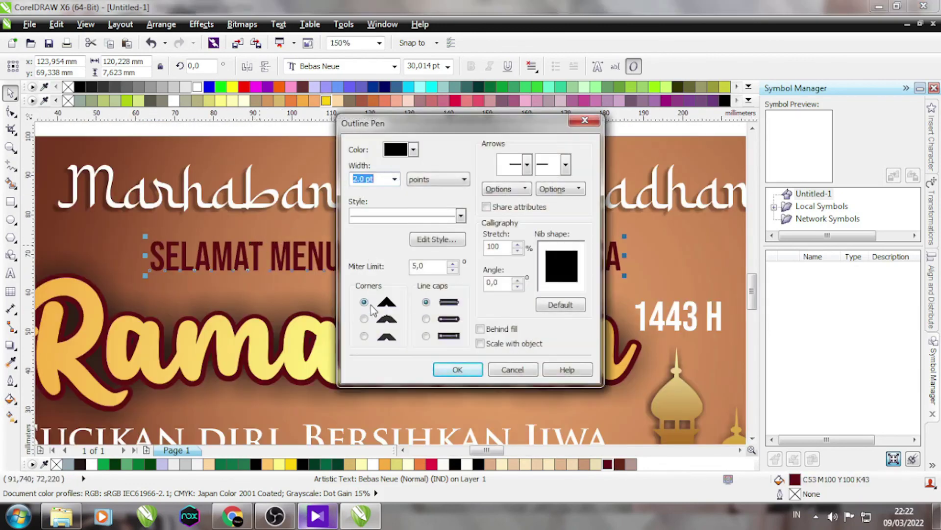
click(458, 370)
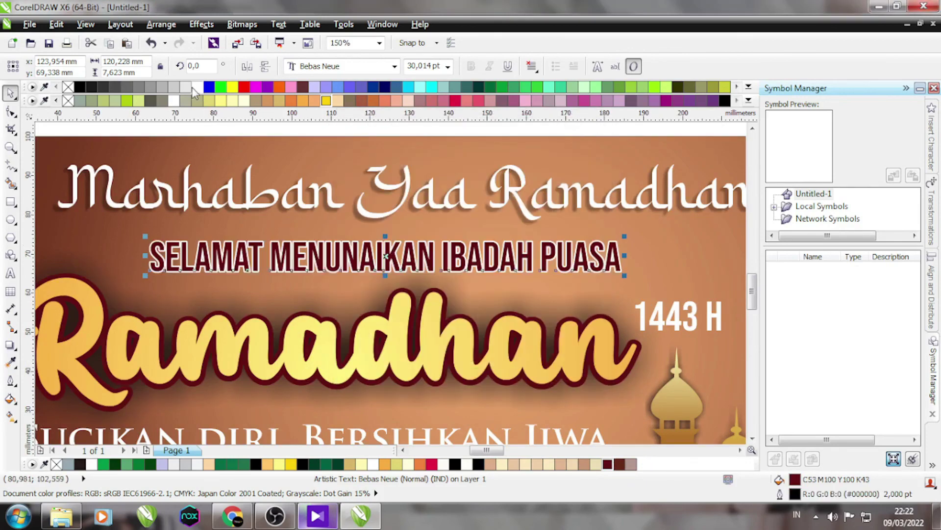
scroll(228, 218, down, 1)
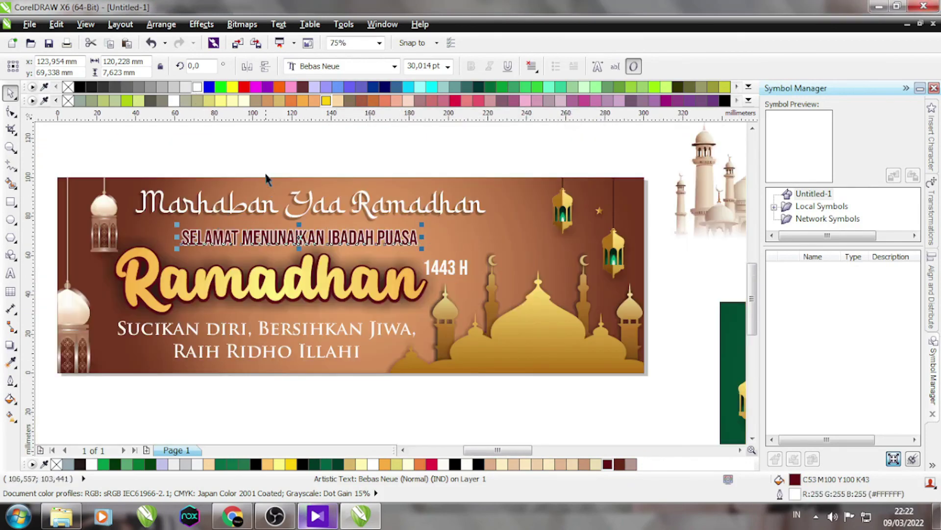
click(269, 157)
- Delete all leftover design elements around the banners, keeping only the two green banners and the brown one
scroll(268, 157, down, 1)
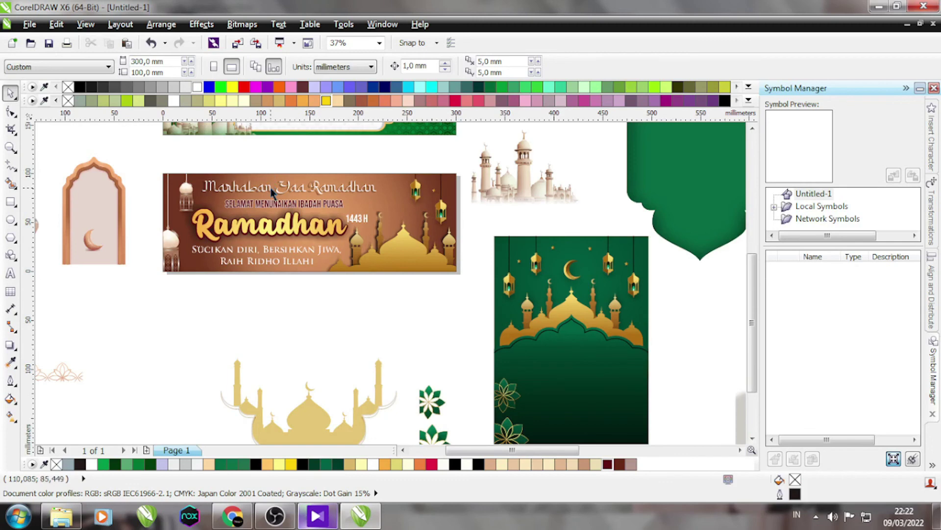
scroll(273, 195, down, 1)
scroll(116, 256, up, 1)
scroll(86, 375, down, 1)
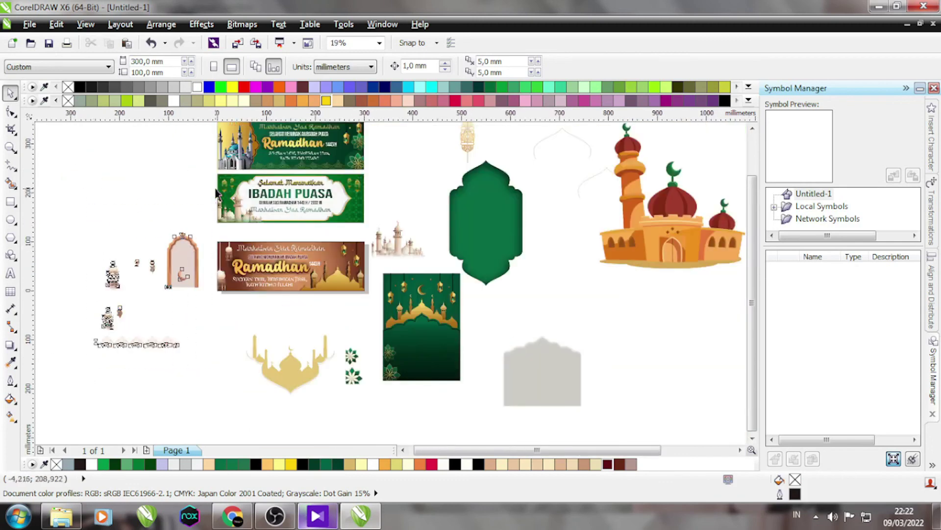
scroll(242, 273, up, 1)
scroll(172, 249, down, 1)
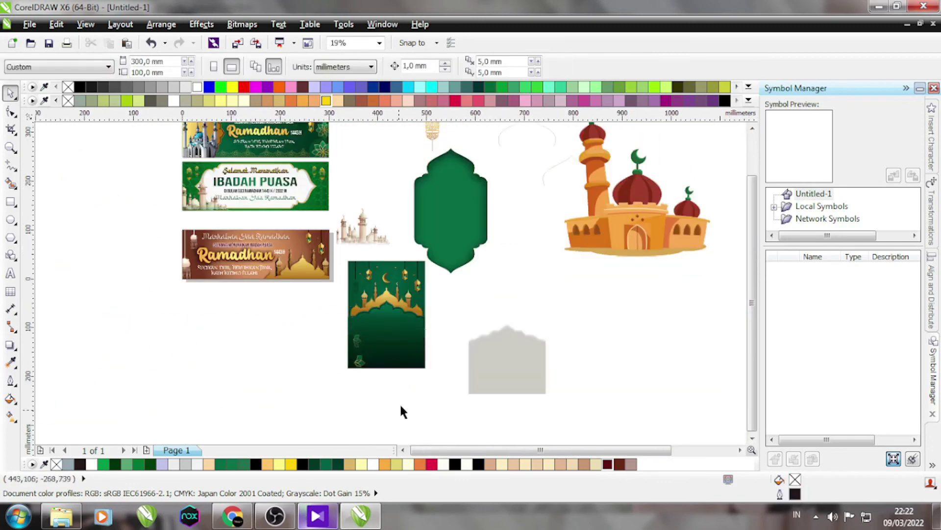
scroll(401, 411, down, 1)
drag(363, 432, 363, 431)
key(Delete)
scroll(305, 341, up, 1)
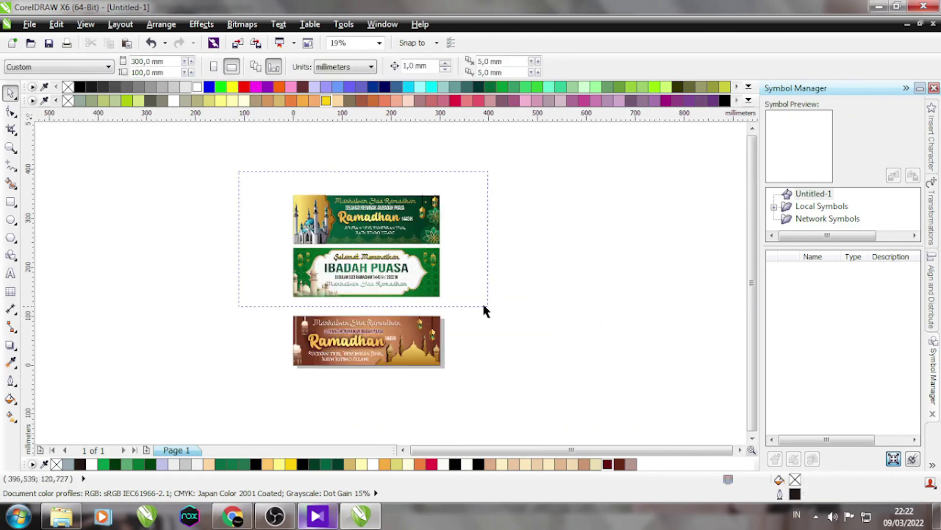
- Move the two green banners down closer to the brown banner and fit all three in view
scroll(466, 299, up, 1)
drag(450, 305, 452, 334)
click(514, 287)
key(F4)
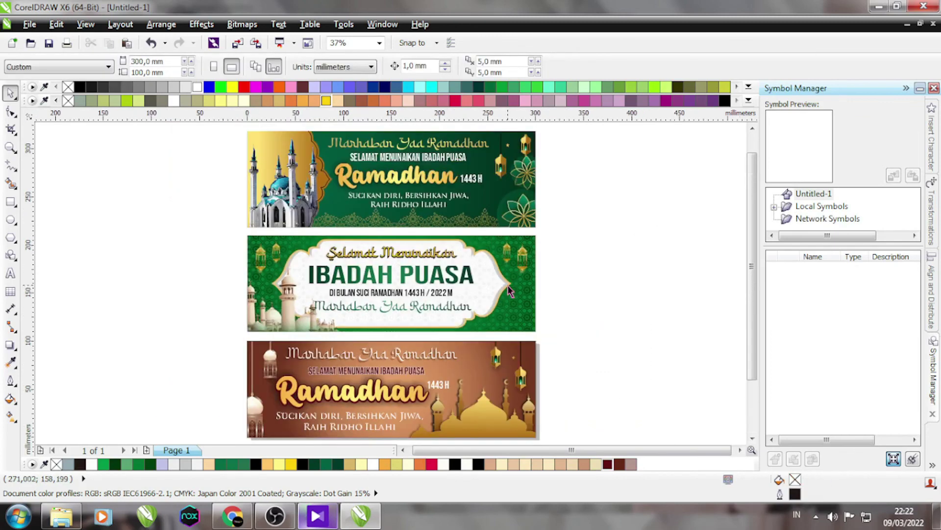